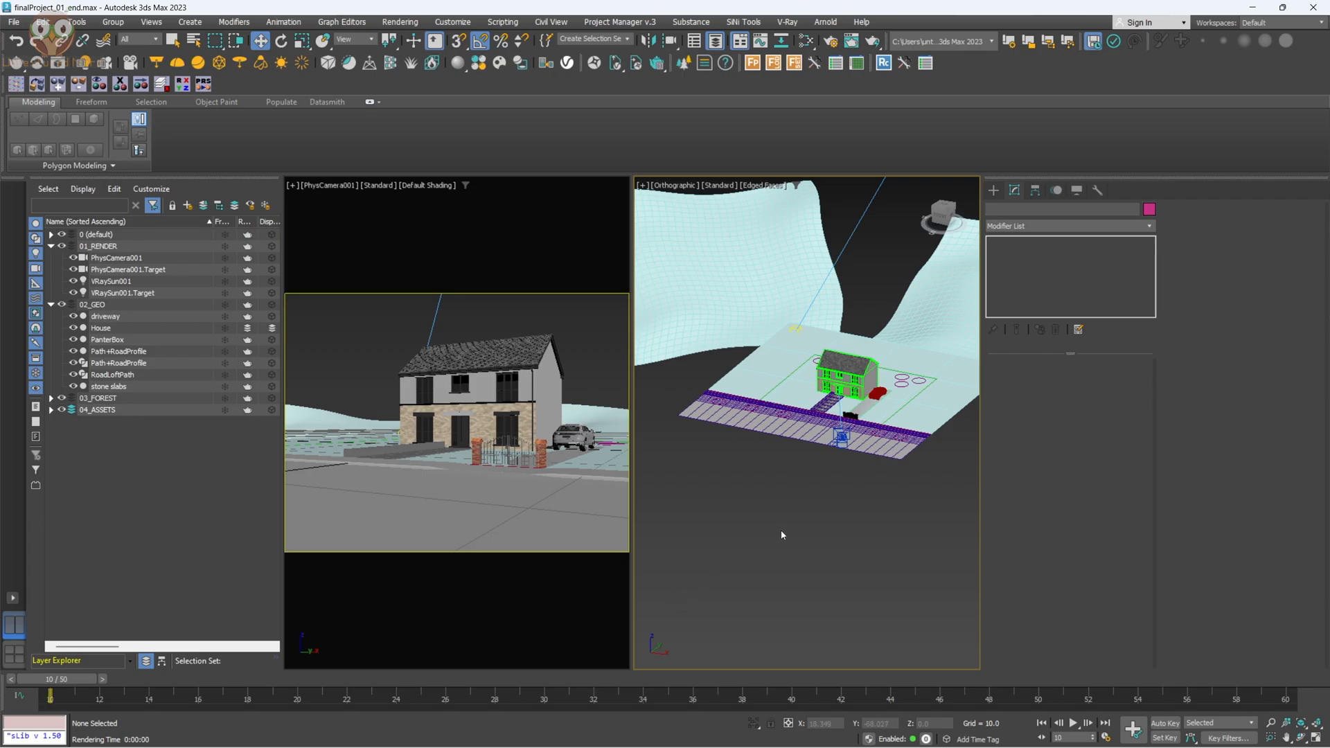
Maximize the orthographic viewport and collapse the 02_GEO and 01_RENDER layers in the scene list.
scroll(780, 529, "up", 2)
key("alt+w")
middle_click_drag(683, 496, 840, 497, "alt")
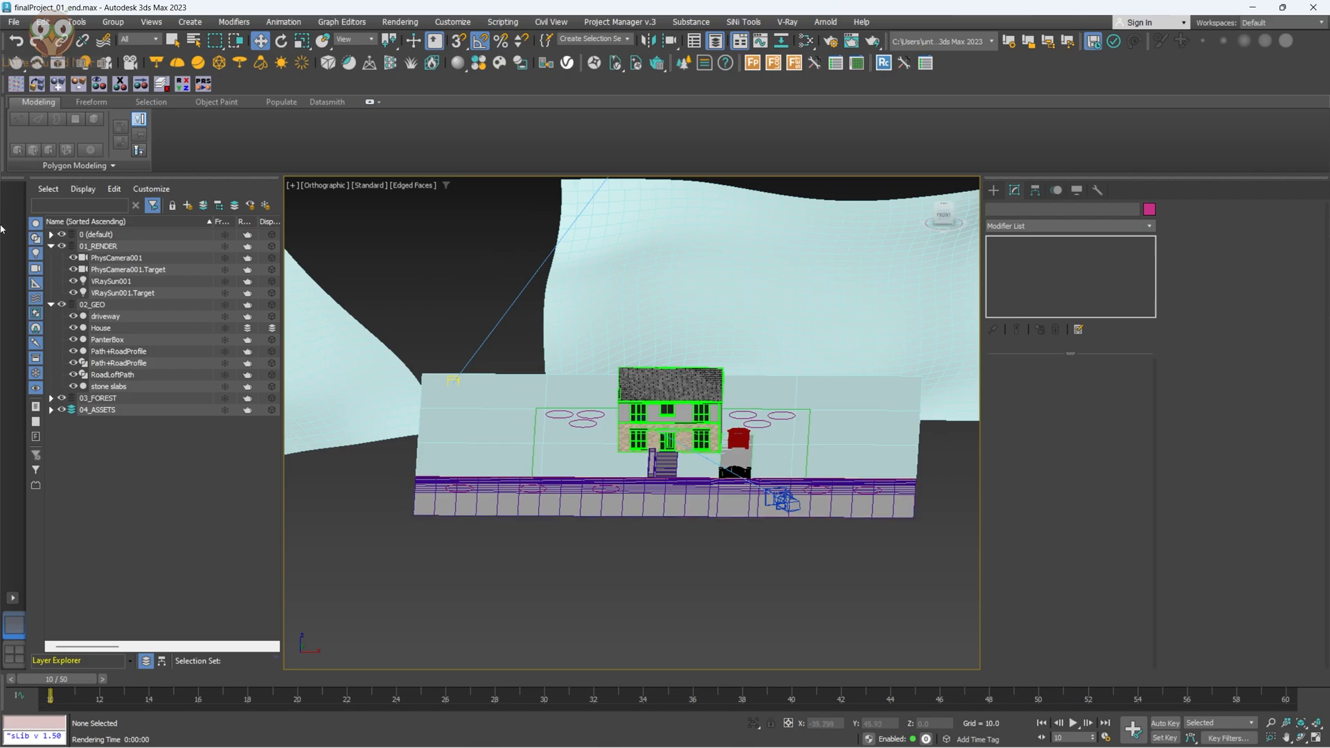
left_click(50, 305)
left_click(51, 246)
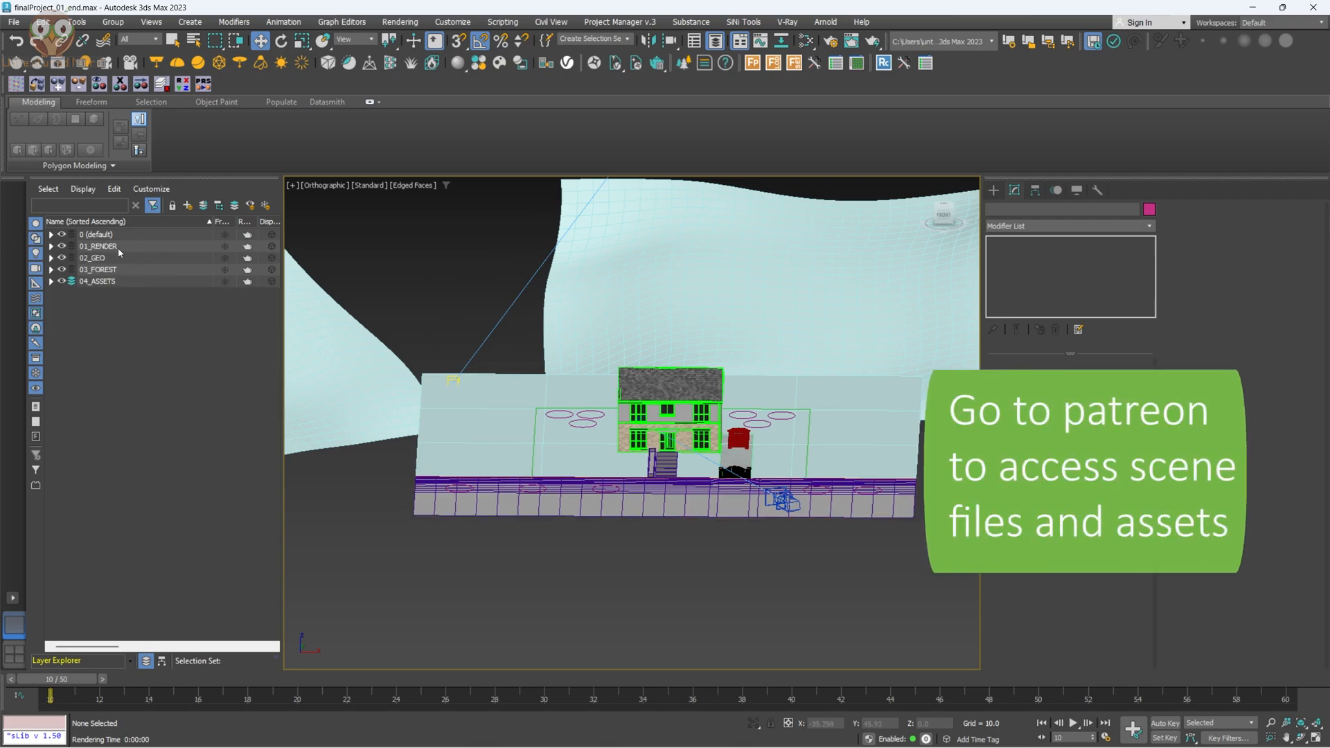
Move objects gate_000 through gate_009 from the default layer into the 02_GEO layer, and collapse that layer.
left_click(52, 234)
left_click(114, 247)
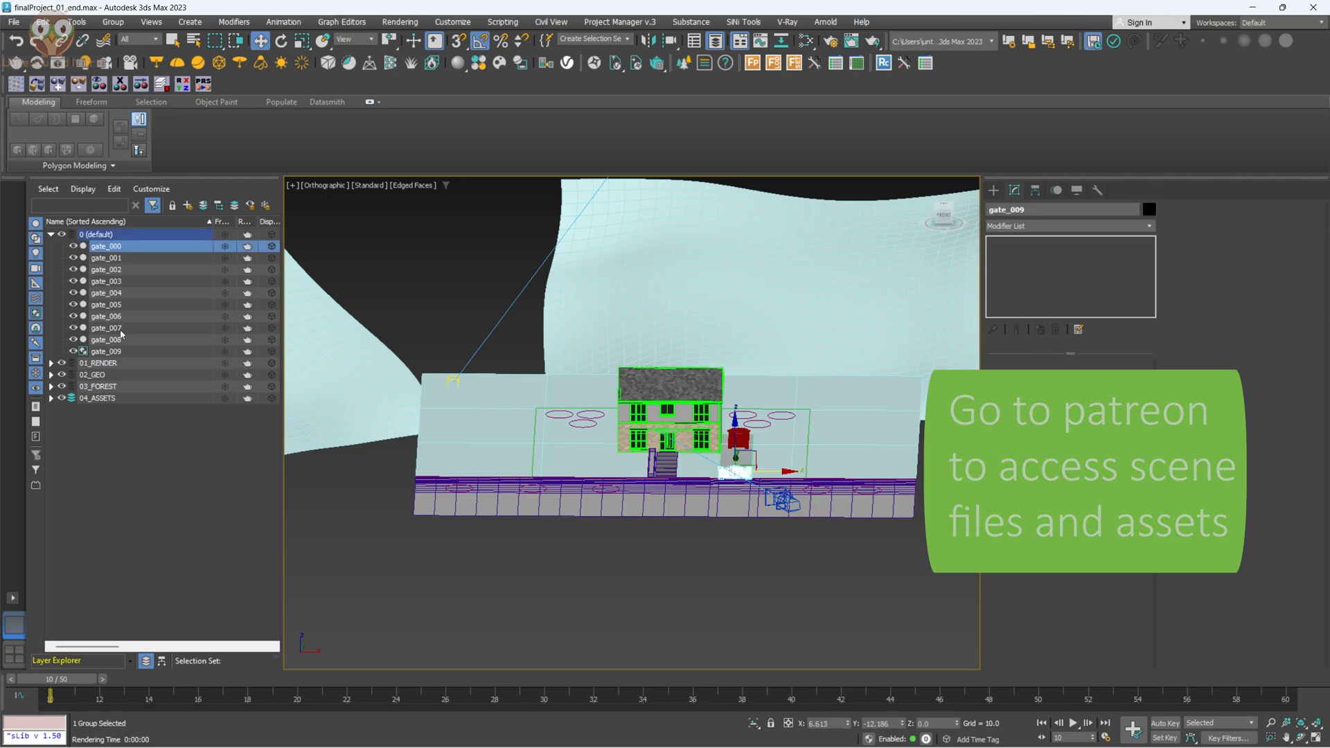
left_click(117, 351, "shift")
left_click_drag(116, 317, 101, 374)
left_click(51, 258)
Hide the 02_GEO, 03_FOREST and 04_ASSETS layers to examine only the camera and sun in 01_RENDER.
left_click(62, 257)
left_click(61, 281)
left_click(62, 269)
left_click(51, 246)
middle_click_drag(721, 450, 726, 281, "alt")
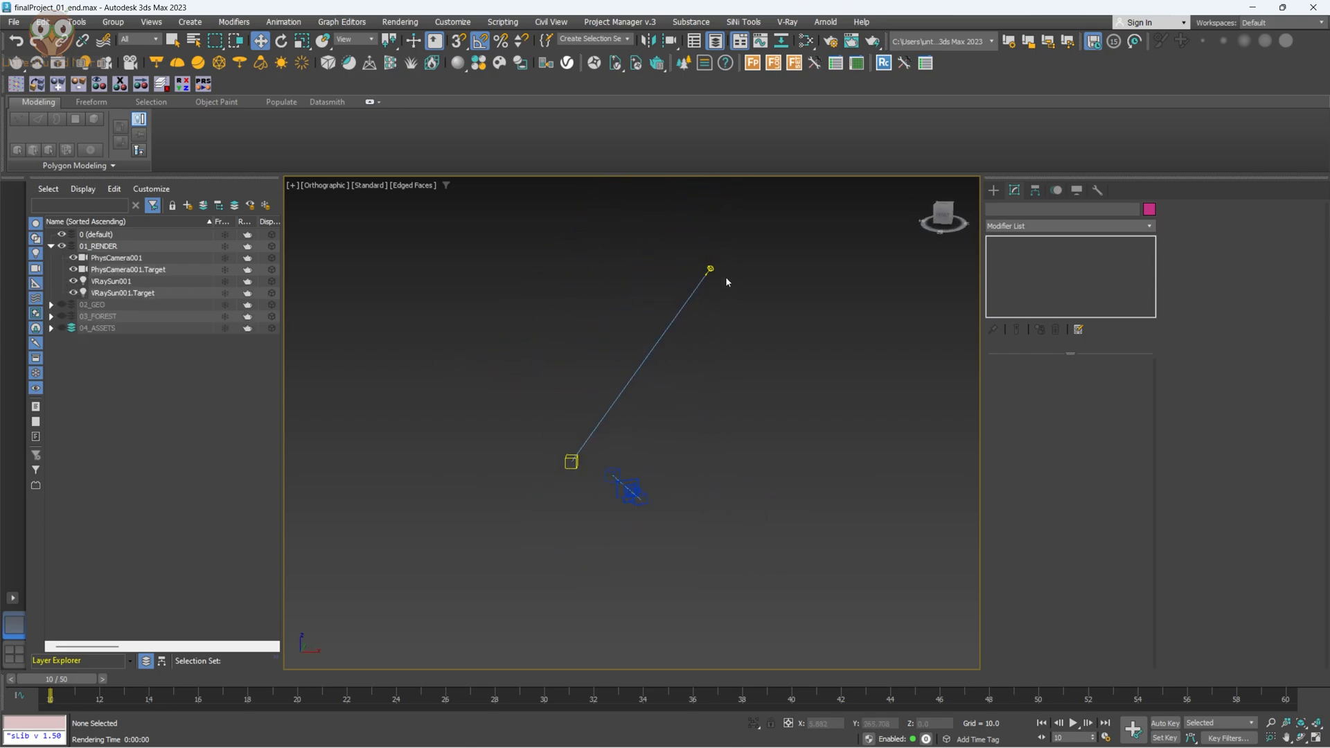
left_click(50, 246)
Show the 02_GEO layer, turn off the edged-faces display and select the planter box beside the path.
left_click(61, 257)
scroll(703, 496, "up", 6)
scroll(831, 480, "up", 8)
middle_click_drag(769, 468, 702, 475, "alt")
key("F4")
scroll(760, 466, "up", 2)
scroll(759, 466, "down", 2)
middle_click_drag(697, 389, 734, 381, "alt")
mouse_move(644, 322)
middle_mouse_down("alt")
mouse_move(677, 340)
mouse_move(715, 311)
mouse_move(694, 296)
mouse_move(689, 396)
middle_mouse_up("alt")
left_click(647, 320)
scroll(663, 324, "down", 3)
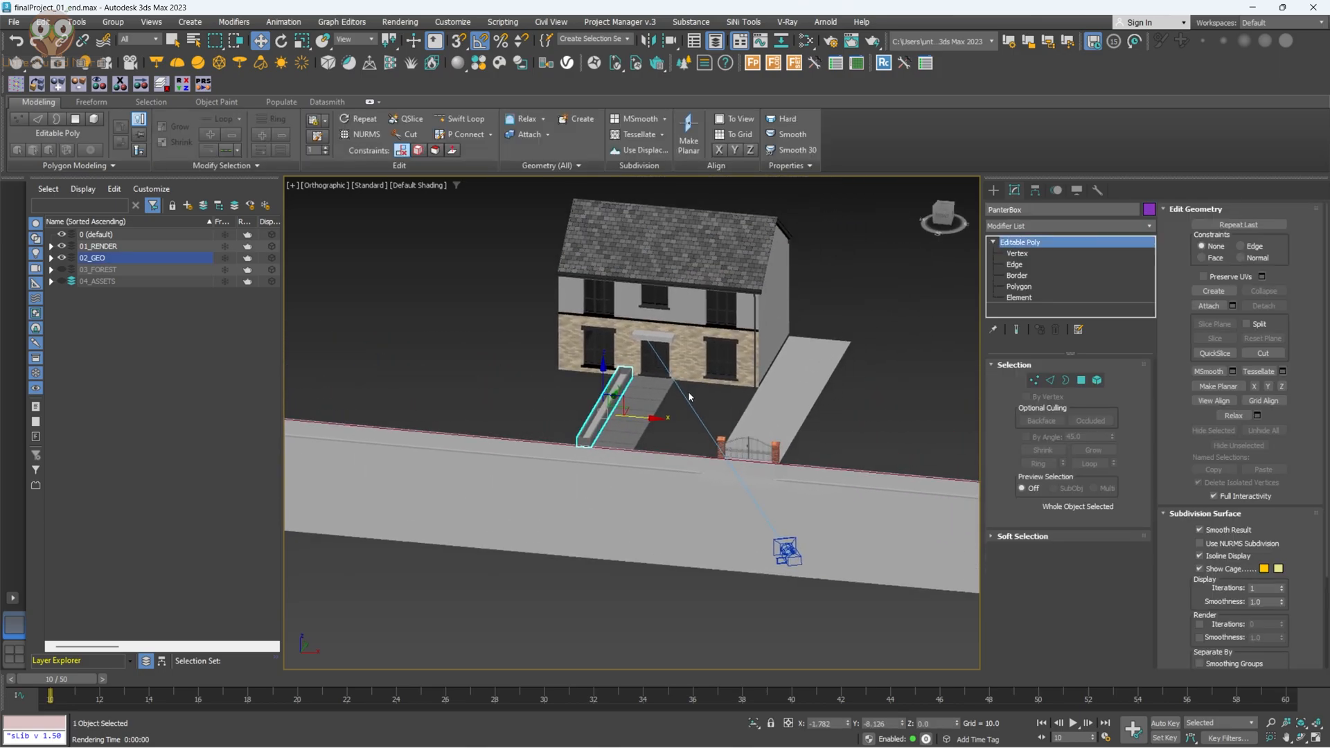
Show the 03_FOREST layer and select the rectangular hedge spline around the house.
left_click(61, 269)
scroll(692, 388, "down", 2)
middle_click_drag(692, 388, 855, 354, "alt")
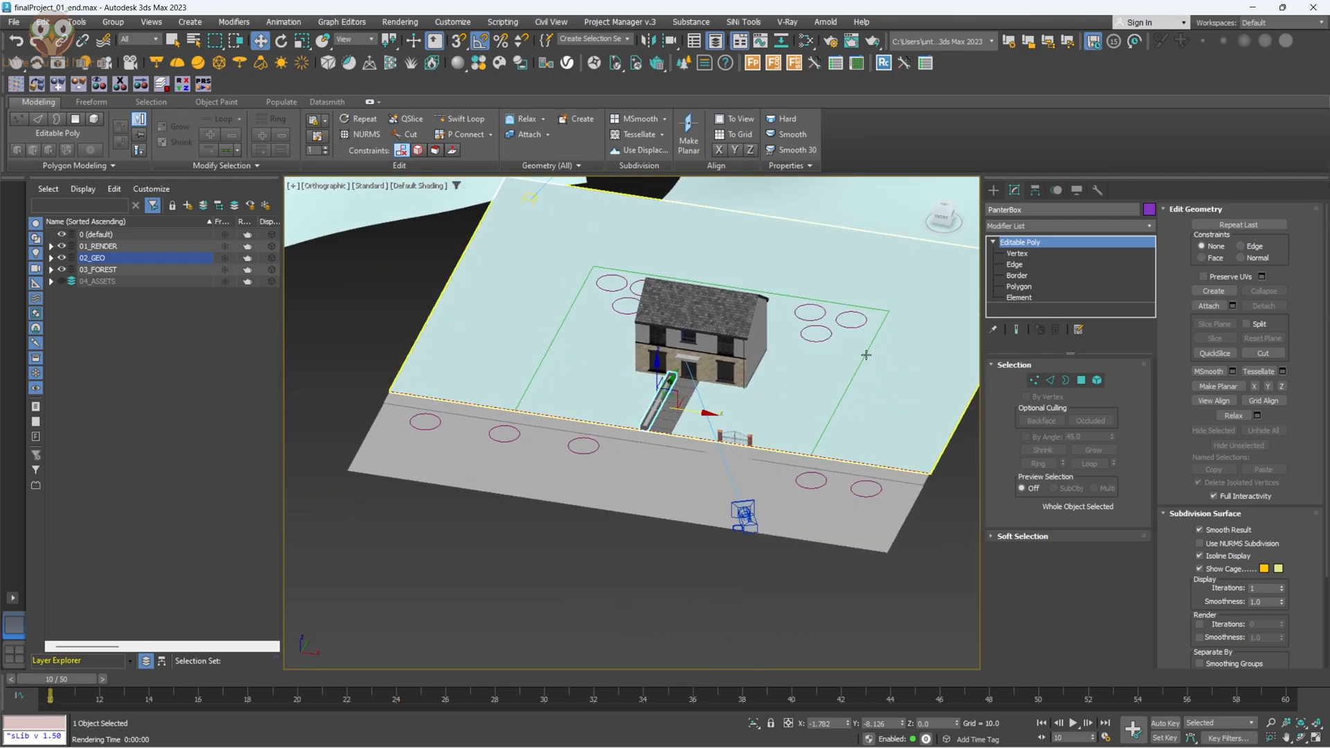
left_click(864, 356)
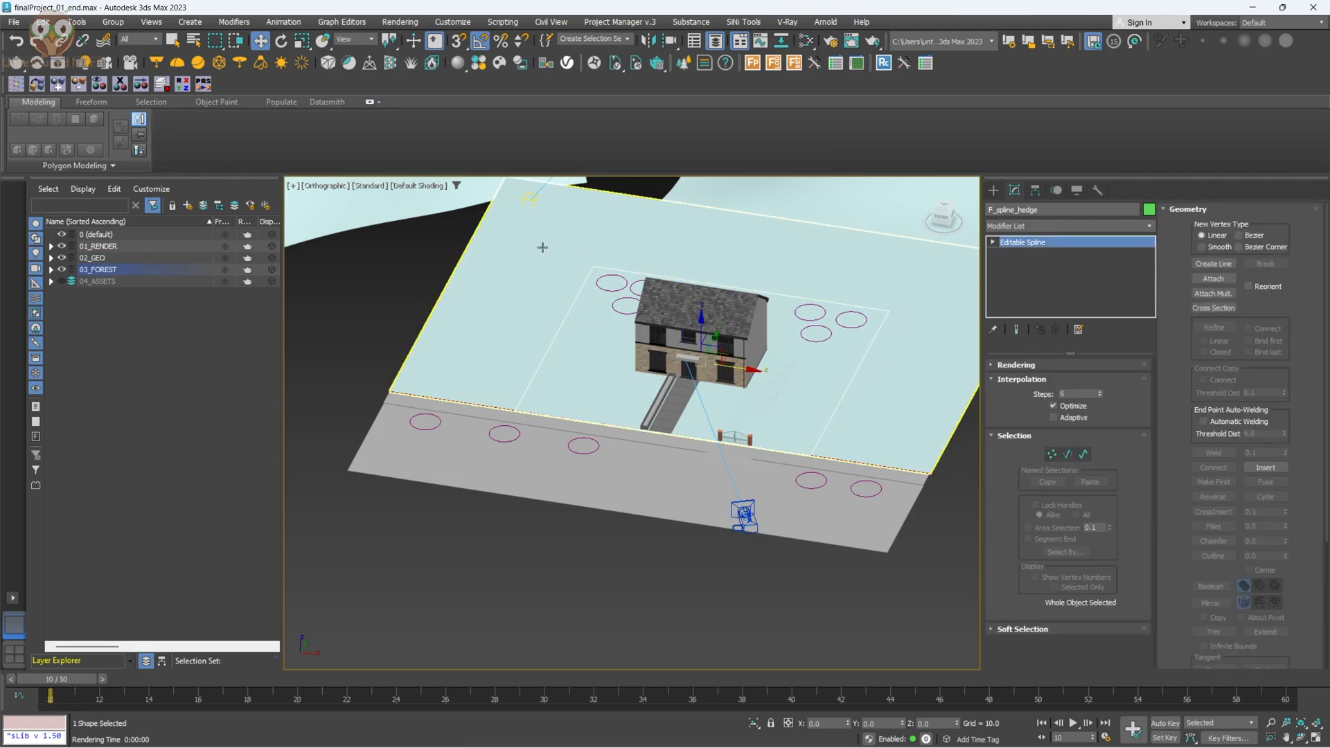
Inspect the wavy background surface and the main ground surface under the house by selecting each one.
middle_click_drag(608, 377, 702, 354, "alt")
left_click(671, 333)
scroll(733, 356, "down", 2)
middle_click_drag(582, 324, 714, 320)
left_click(410, 394)
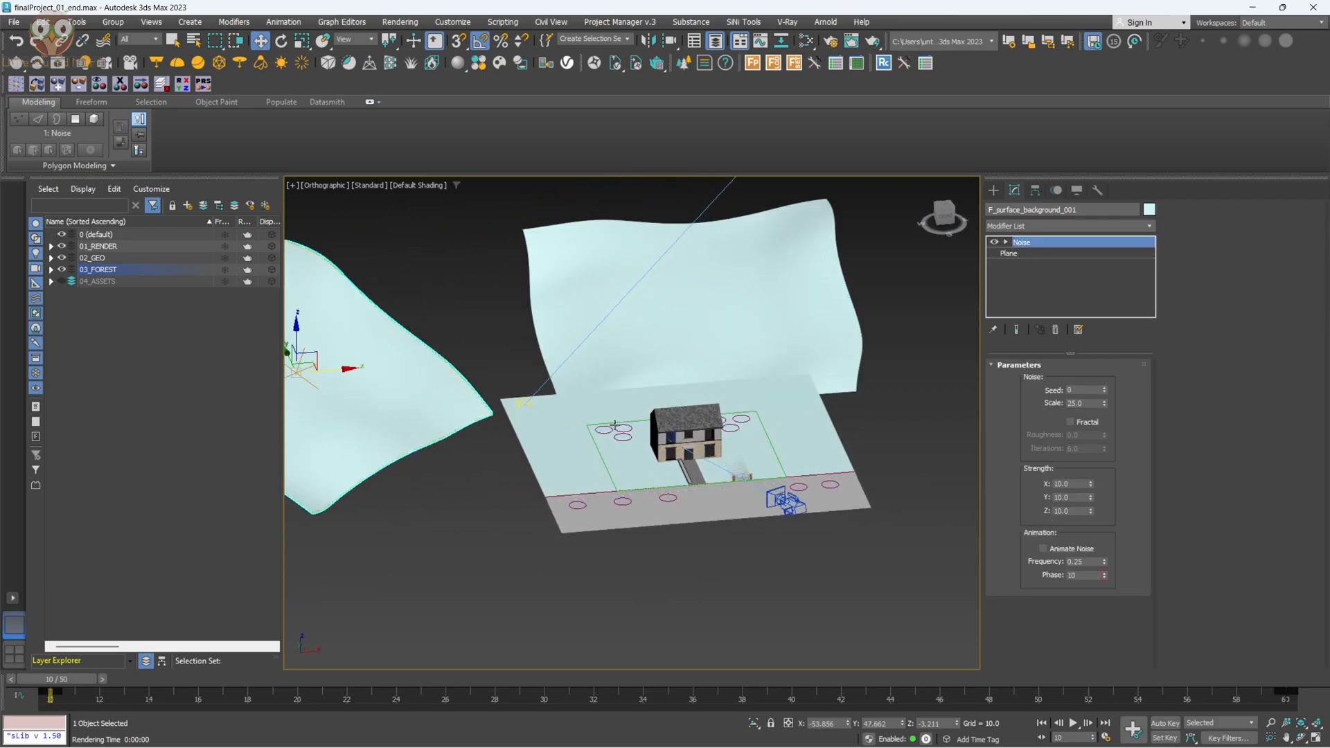
middle_click_drag(588, 422, 737, 435, "alt")
left_click(737, 435)
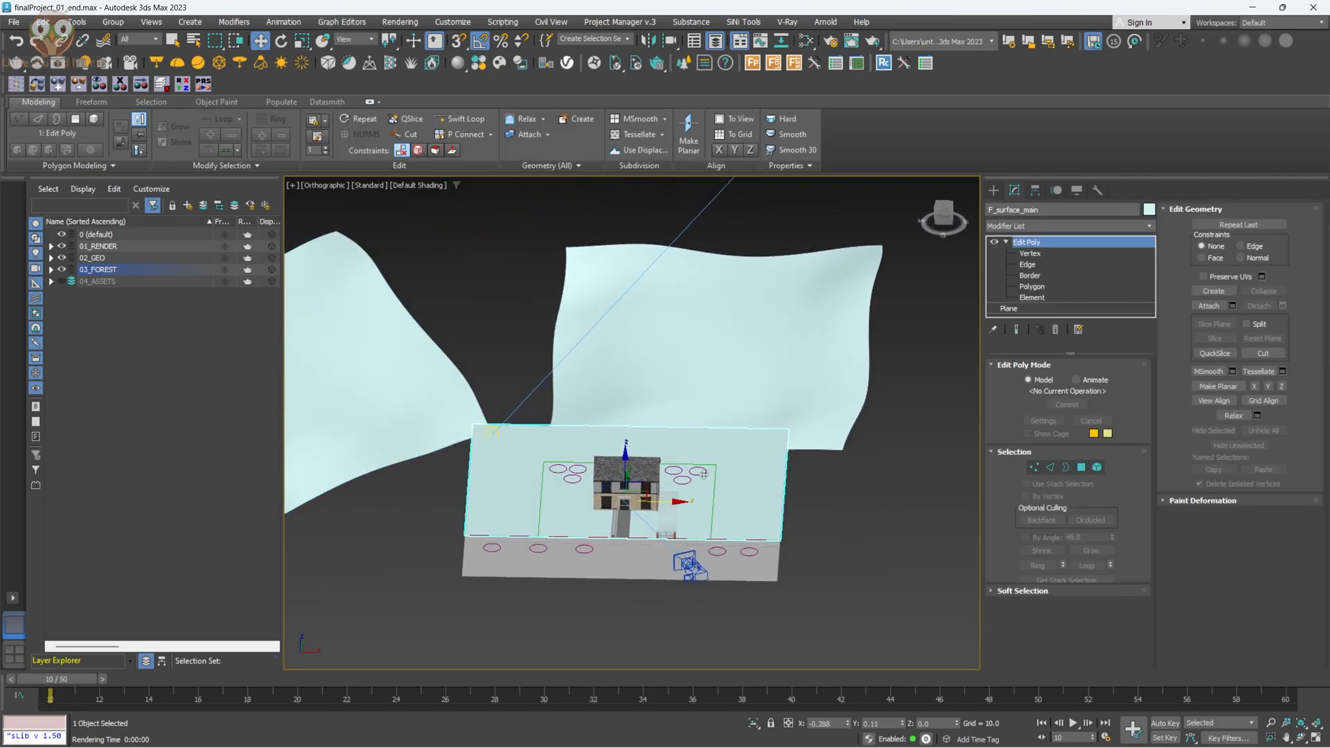
middle_click_drag(625, 512, 657, 513, "alt")
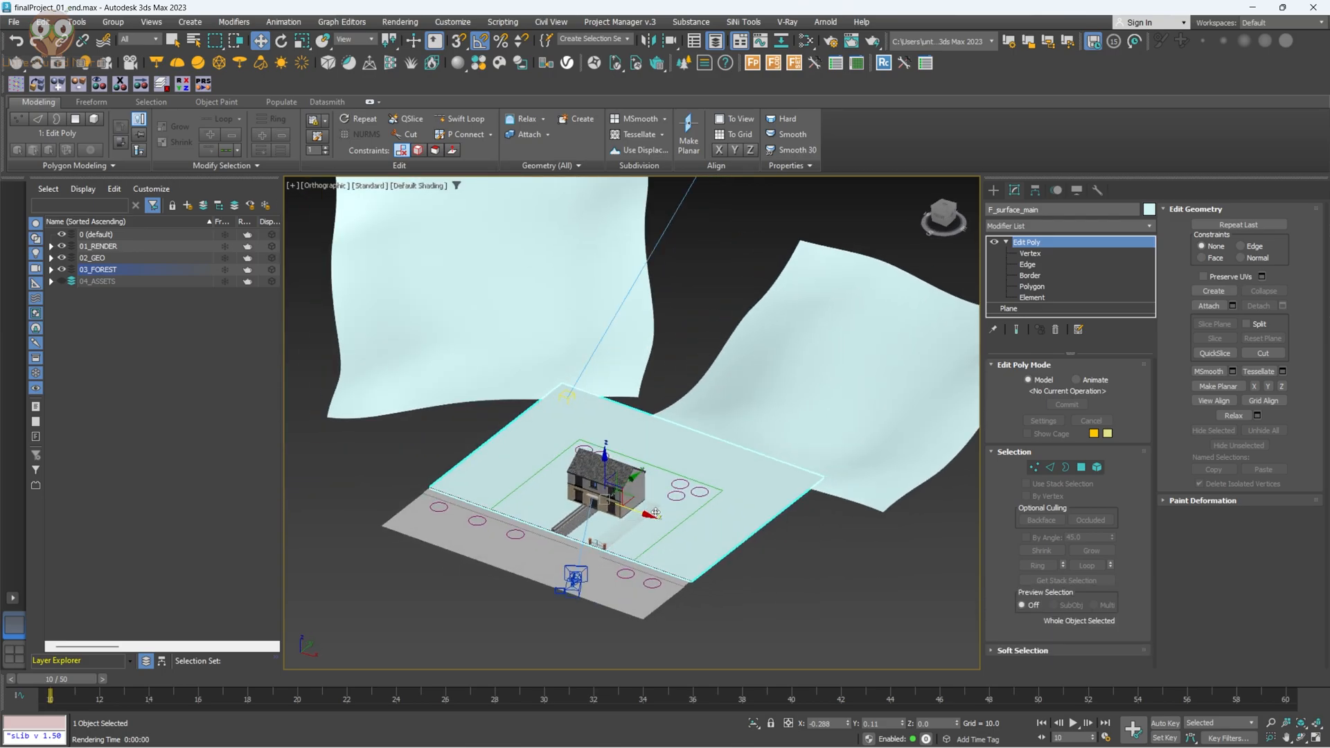
Return to the two-viewport layout and select the physical camera in front of the house.
key("shift+z")
key("alt+w")
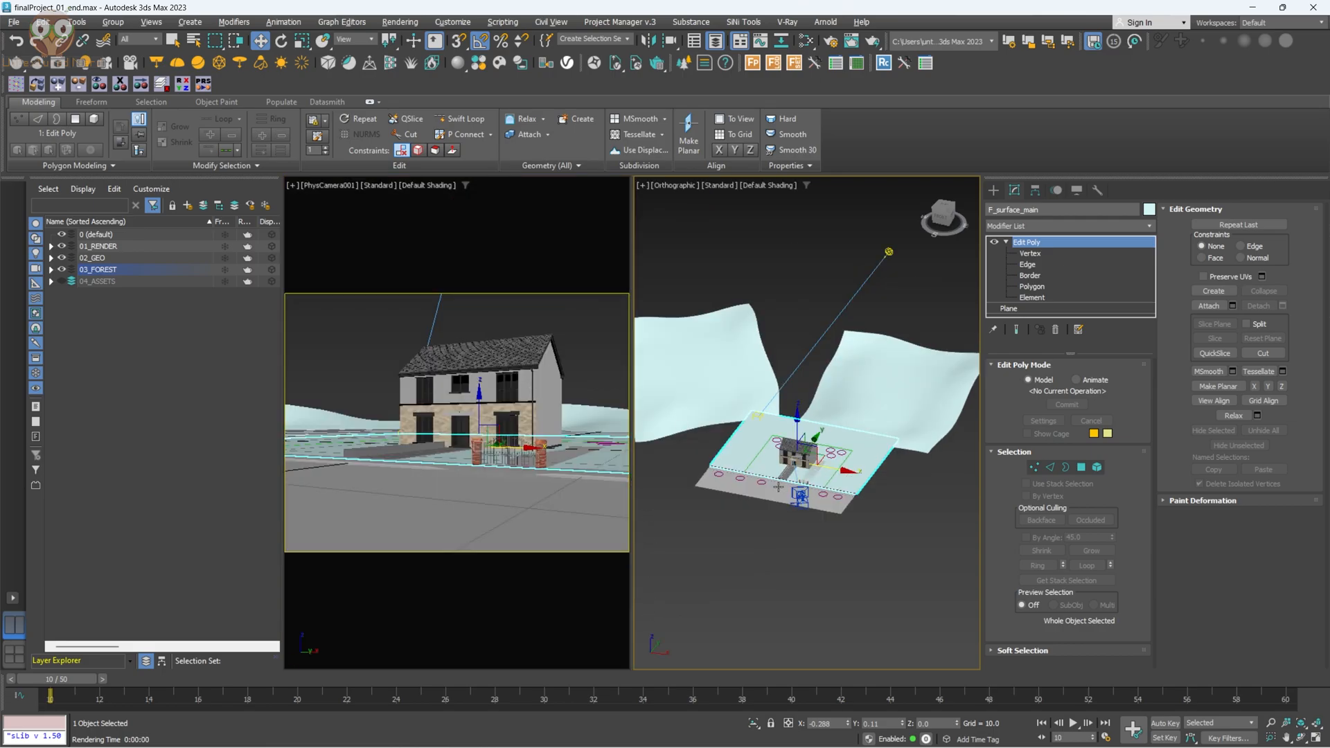
middle_click_drag(814, 489, 846, 491, "alt")
scroll(846, 492, "up", 4)
left_click(845, 518)
scroll(814, 461, "down", 3)
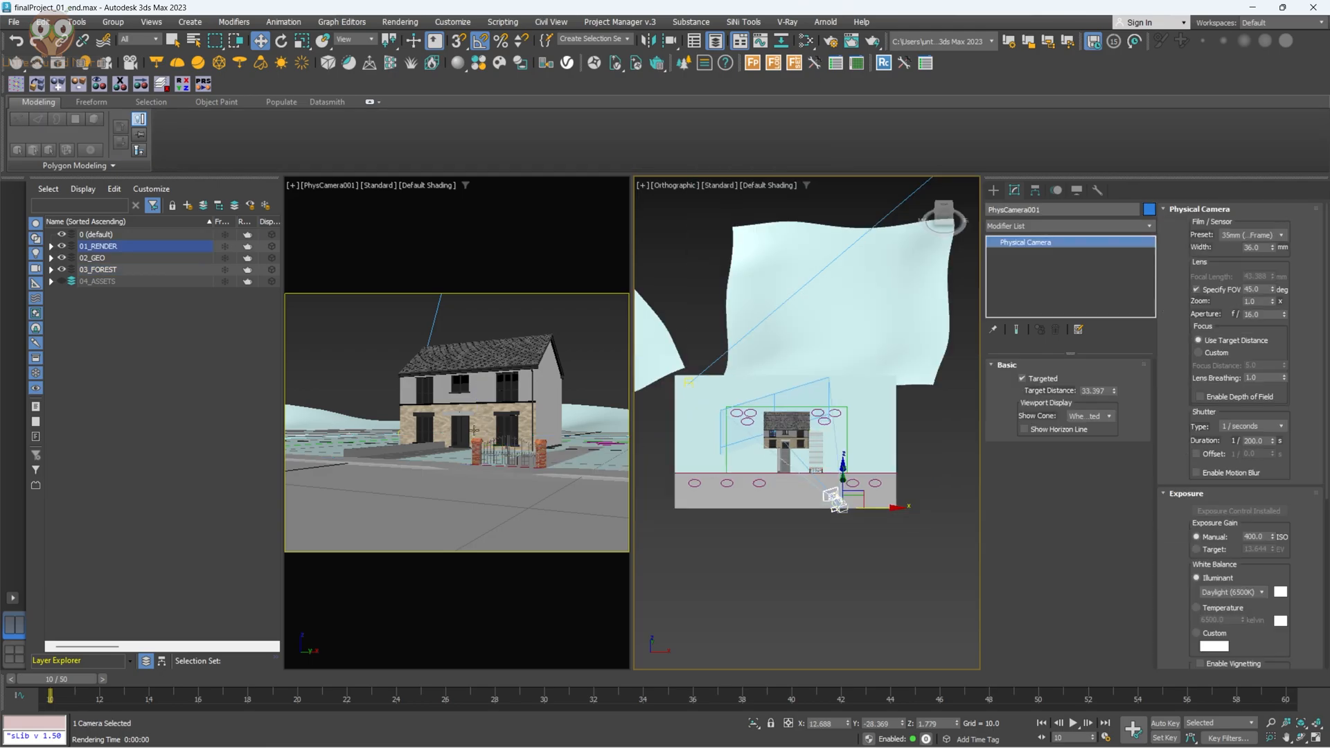
Select both background surfaces in the camera view and examine how they sit behind the house.
left_click(582, 413)
left_click(322, 419, "ctrl")
middle_click(914, 316)
middle_click_drag(915, 317, 890, 416, "alt")
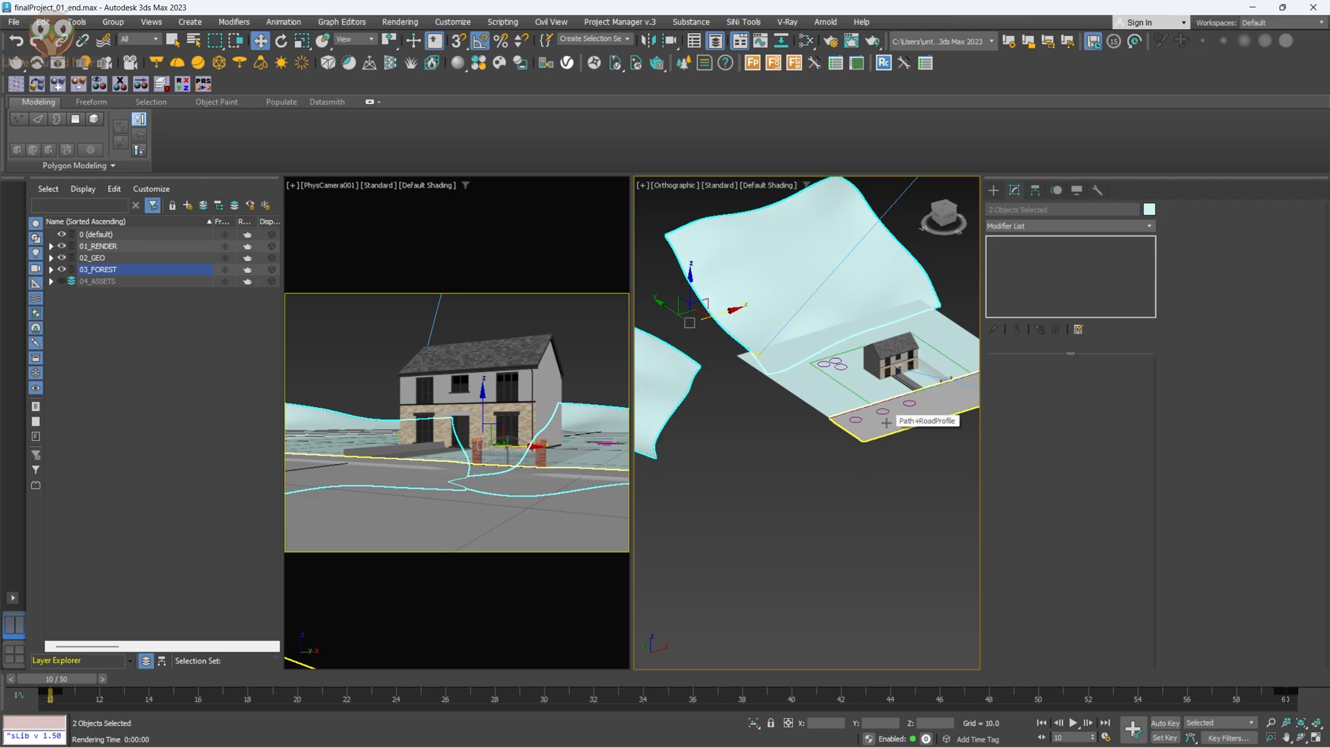
middle_click_drag(887, 422, 746, 357, "alt")
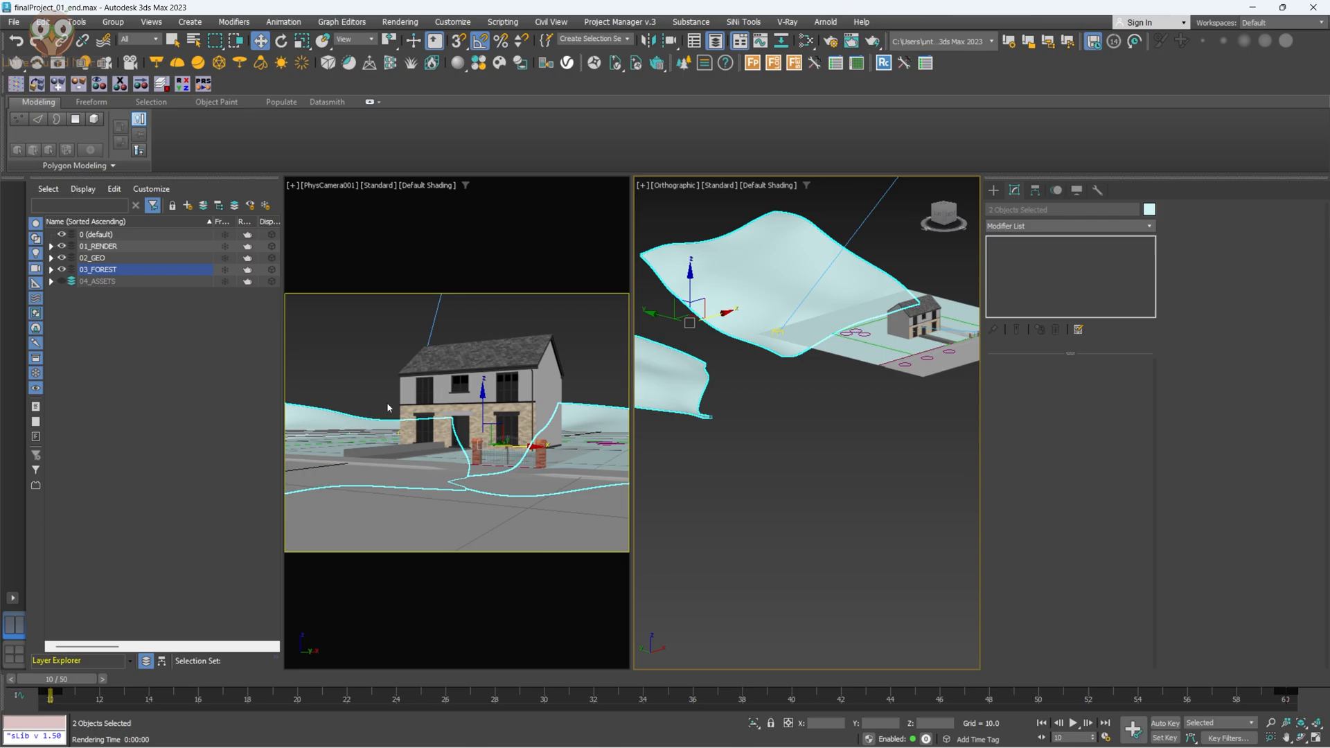
middle_click_drag(795, 398, 798, 420, "alt")
Maximize the orthographic viewport, show the 04_ASSETS layer and clear the selection.
key("alt+w")
scroll(585, 347, "up", 5)
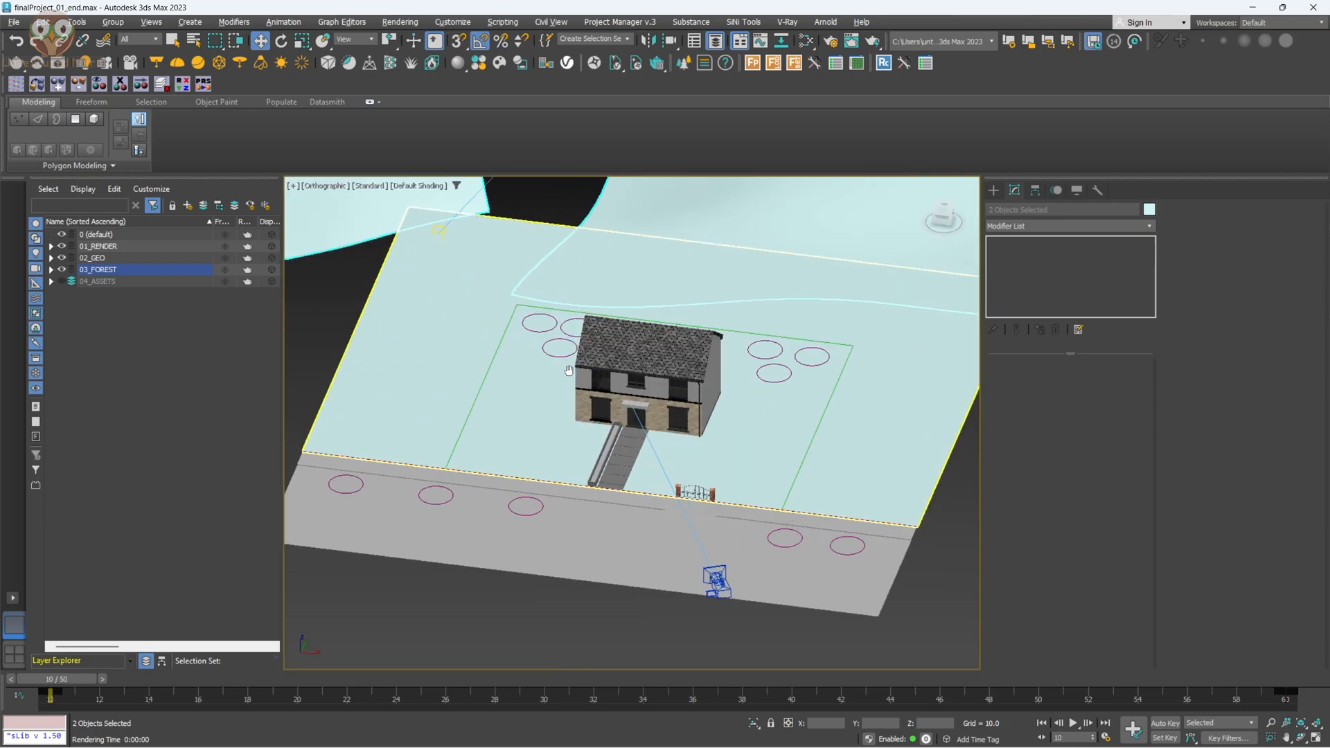
left_click(62, 281)
scroll(840, 463, "up", 5)
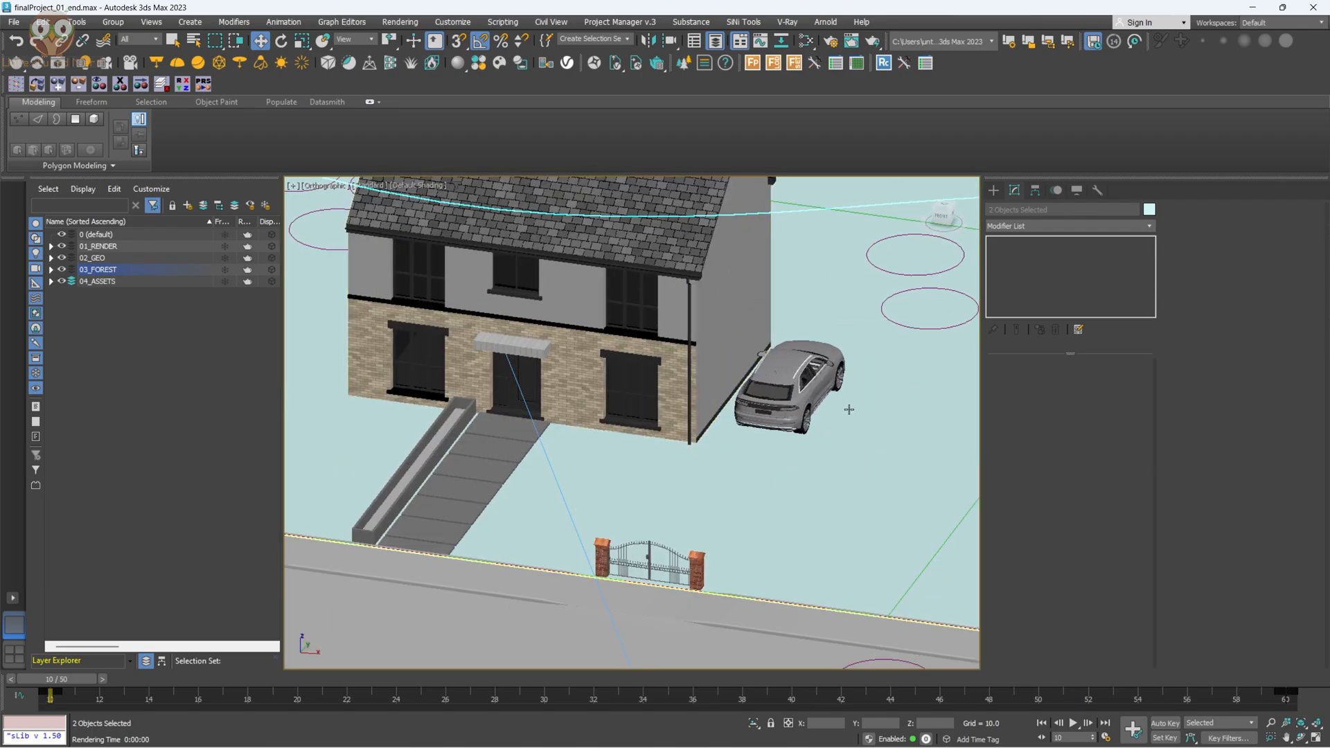
scroll(816, 383, "down", 4)
scroll(379, 596, "down", 3)
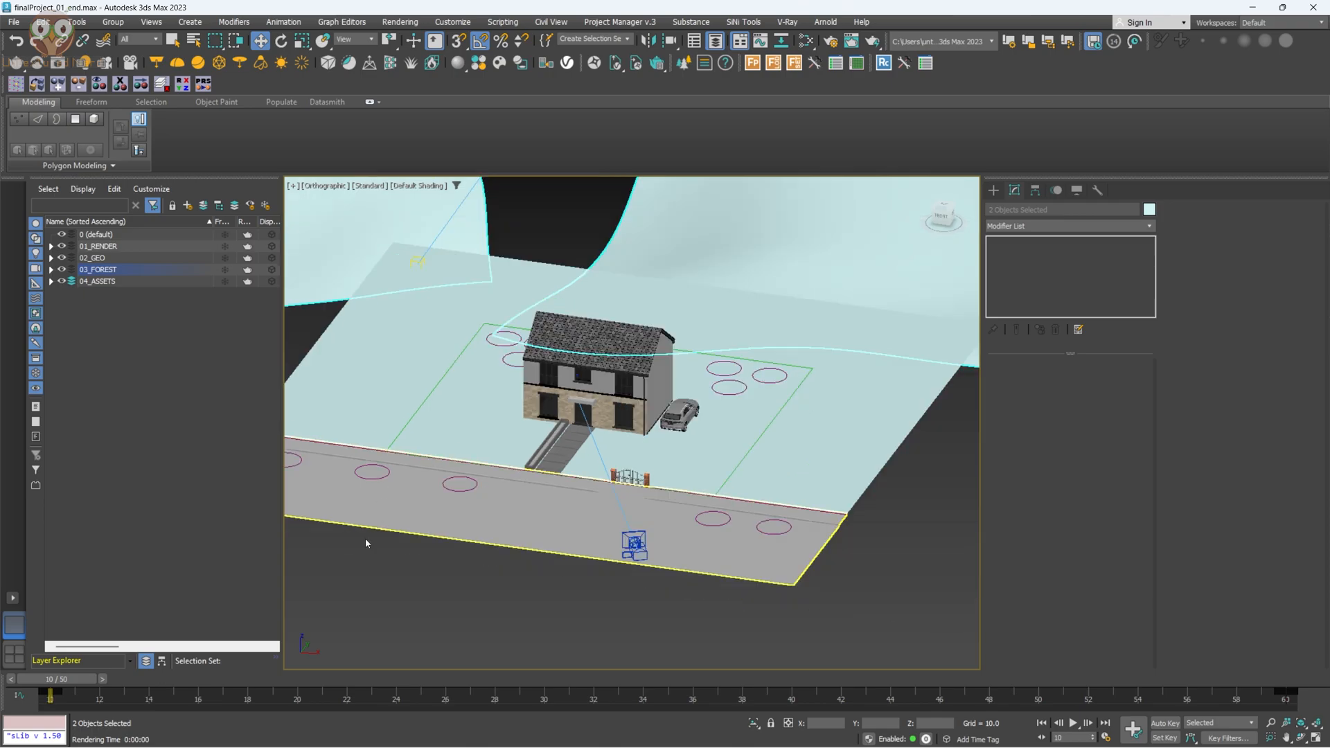
left_click(378, 595)
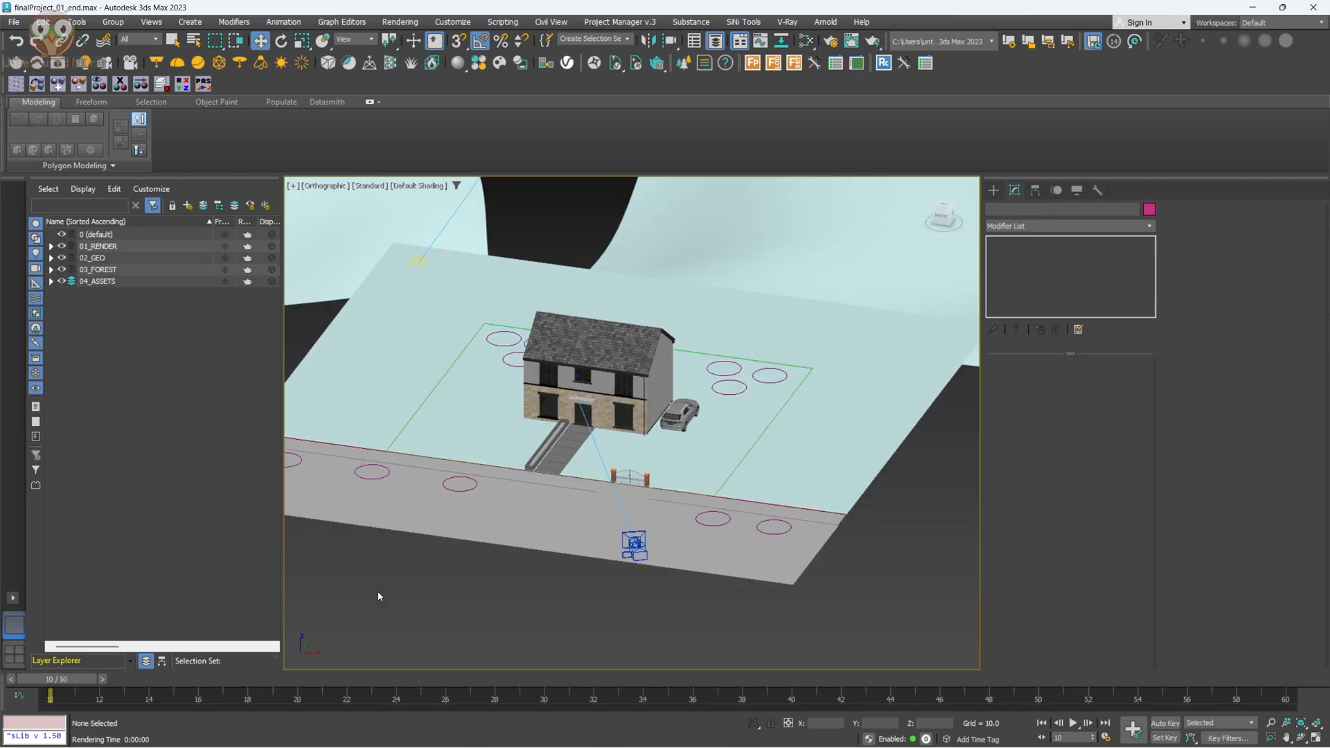
Run a V-Ray test render of the camera view, stop it and close the frame buffer.
key("shift+q")
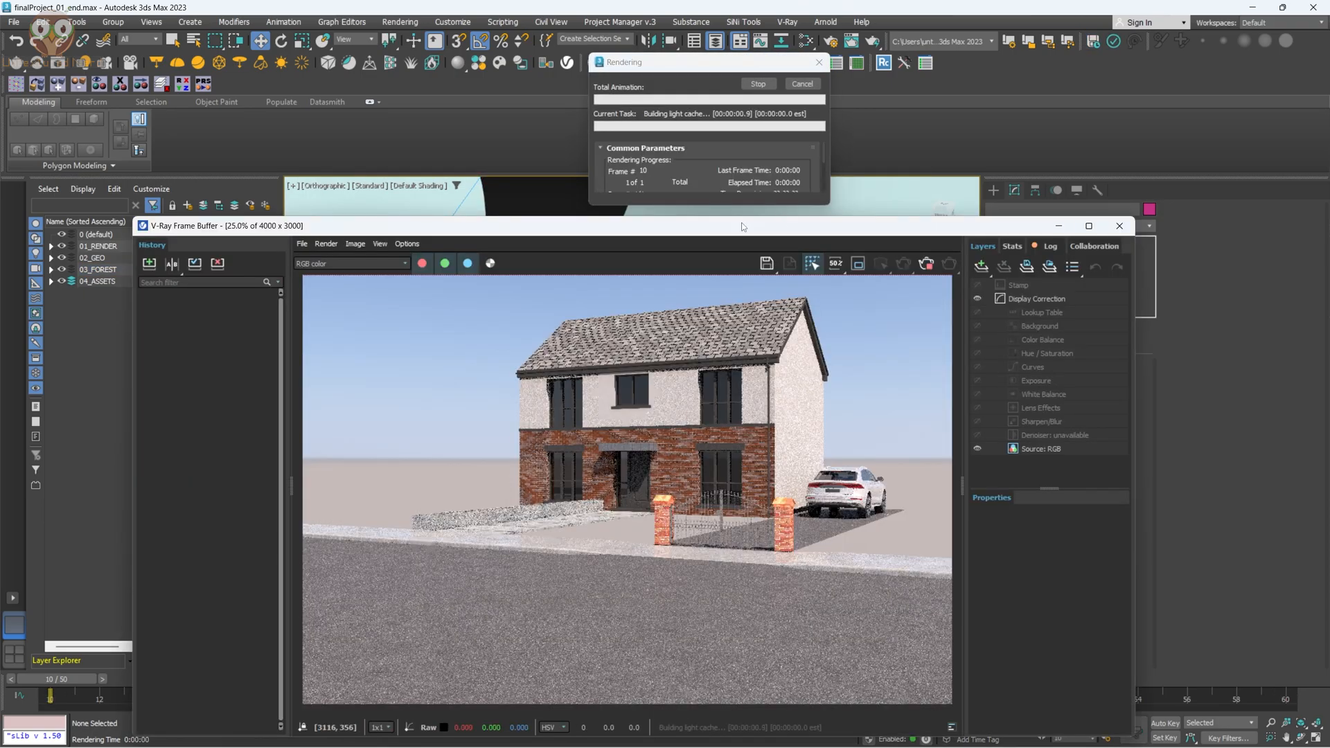
left_click_drag(742, 227, 685, 101)
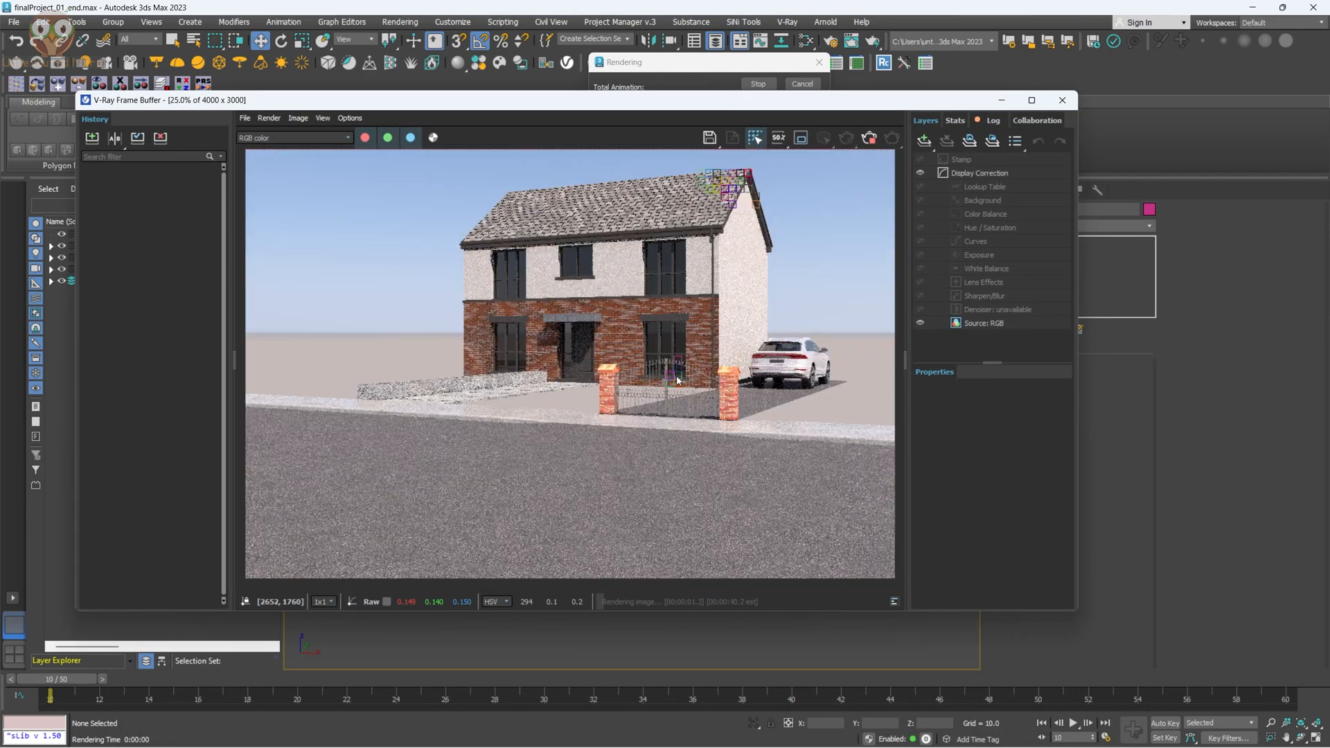
left_click(869, 138)
left_click(1067, 101)
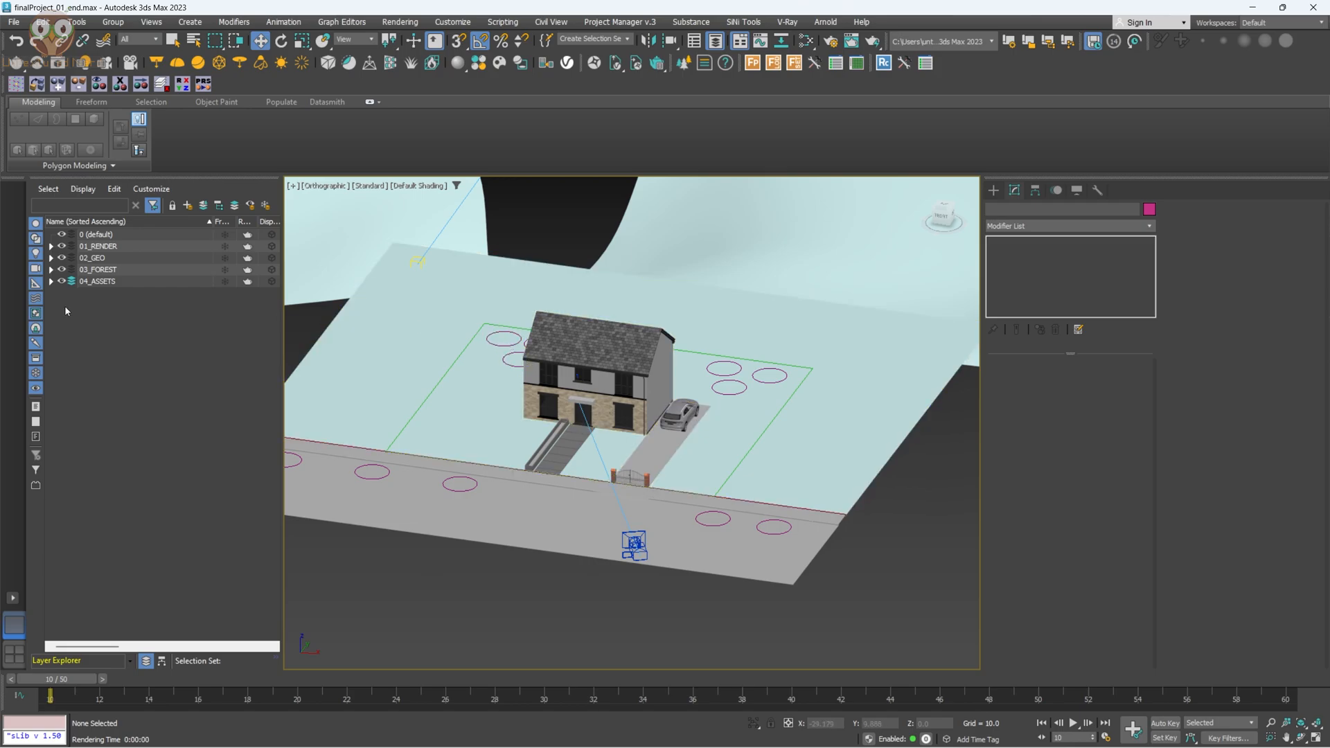
Make 03_04_Forest Objects the active layer and place a Forest Pro icon on the empty area in front of the road.
left_click(51, 270)
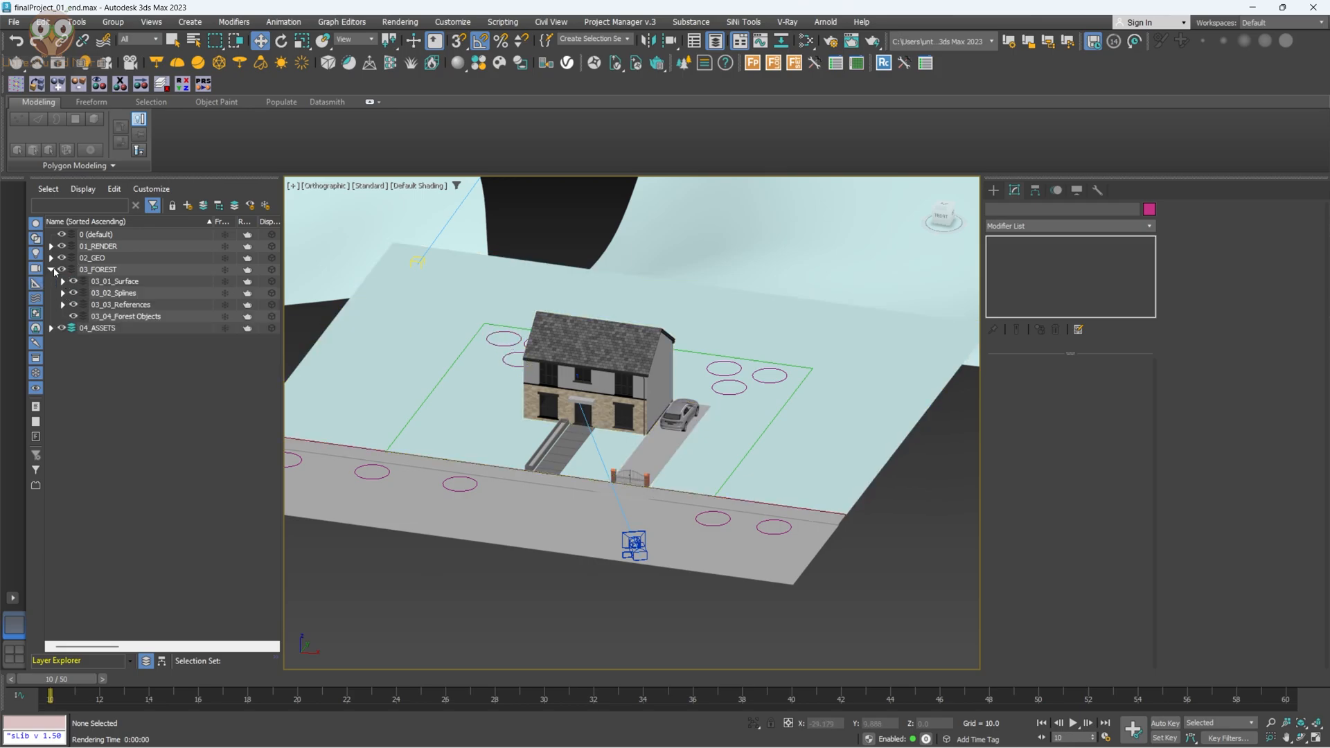
left_click(83, 317)
left_click(753, 65)
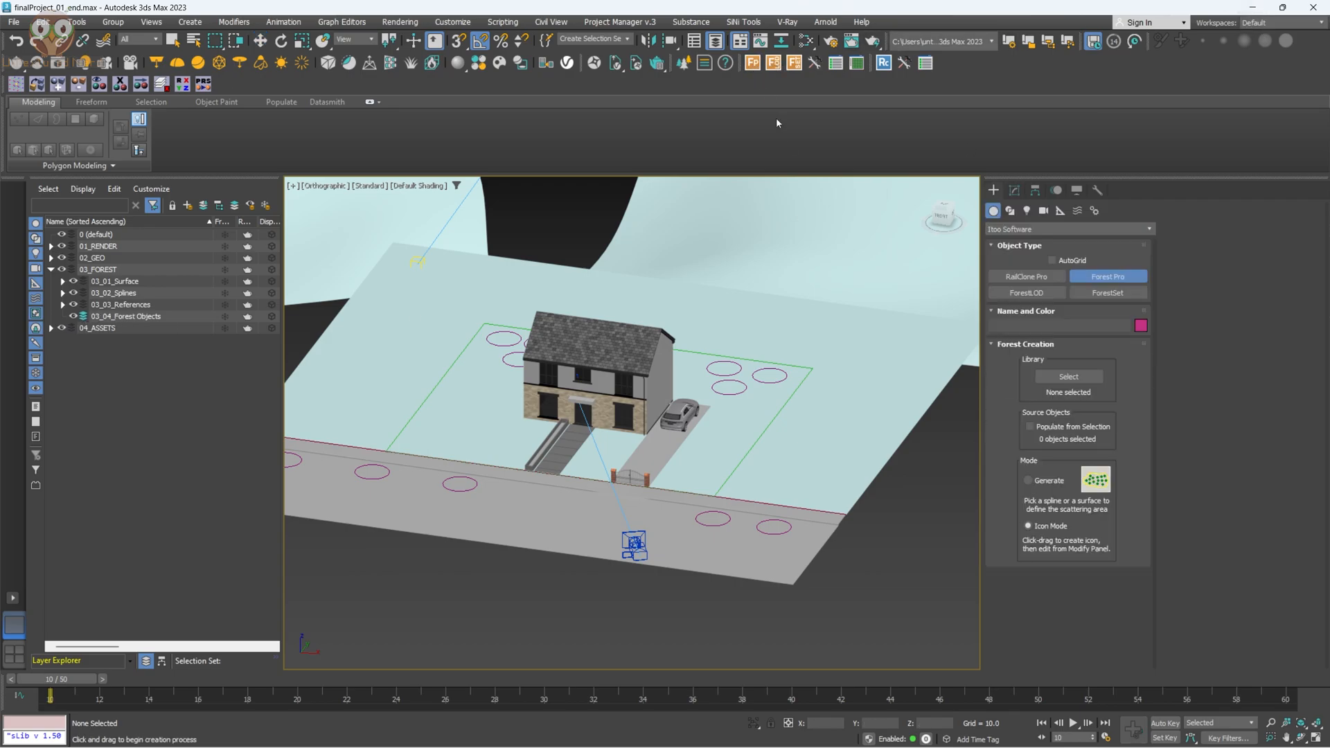
scroll(699, 229, "down", 3)
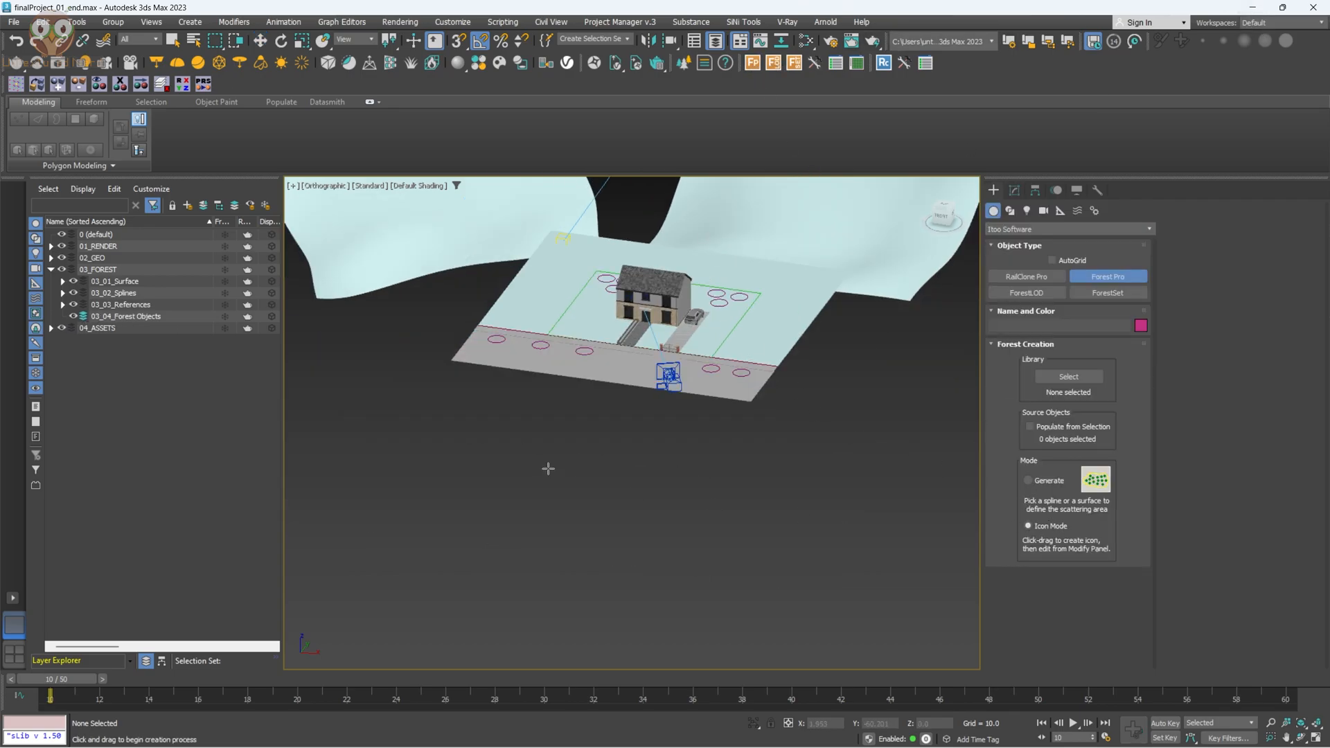
left_click_drag(606, 418, 616, 446)
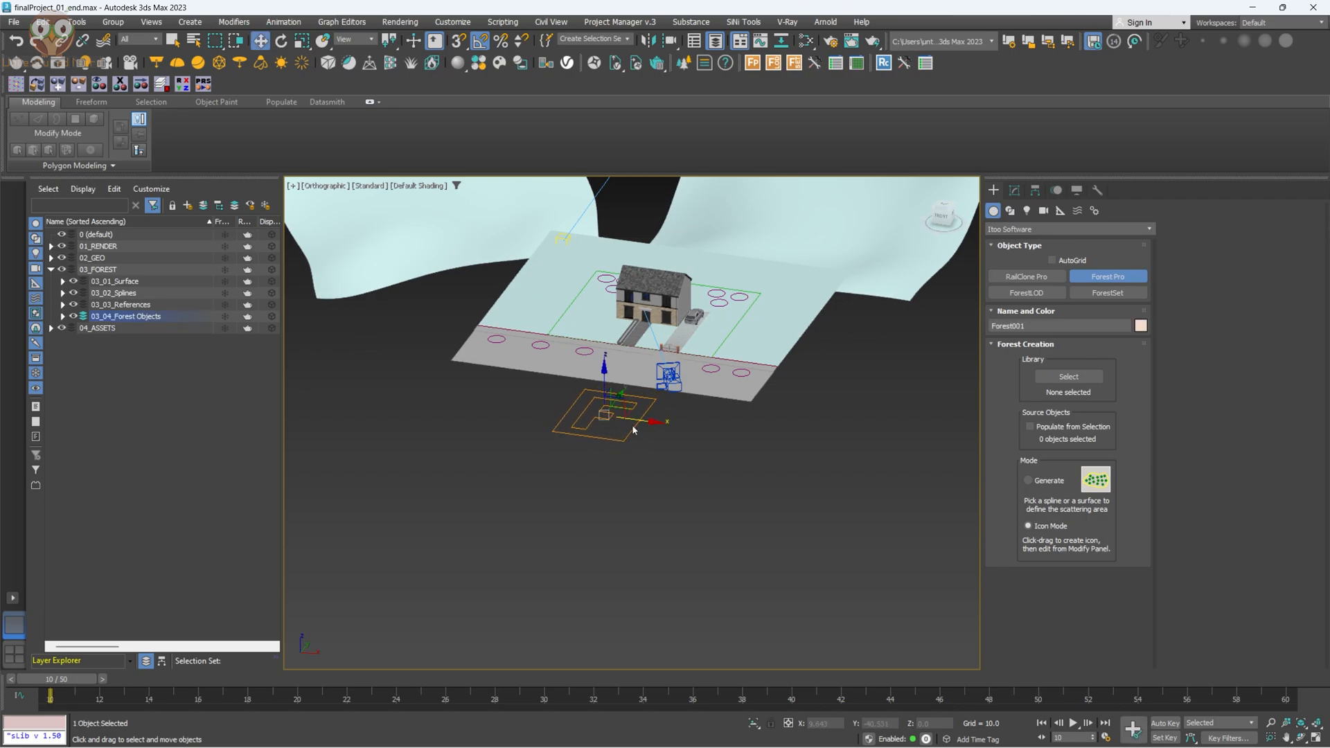
key("w")
Load Silver Maple 1 from the 3D Starter Library into the new Forest object's geometry list.
left_click(1011, 227)
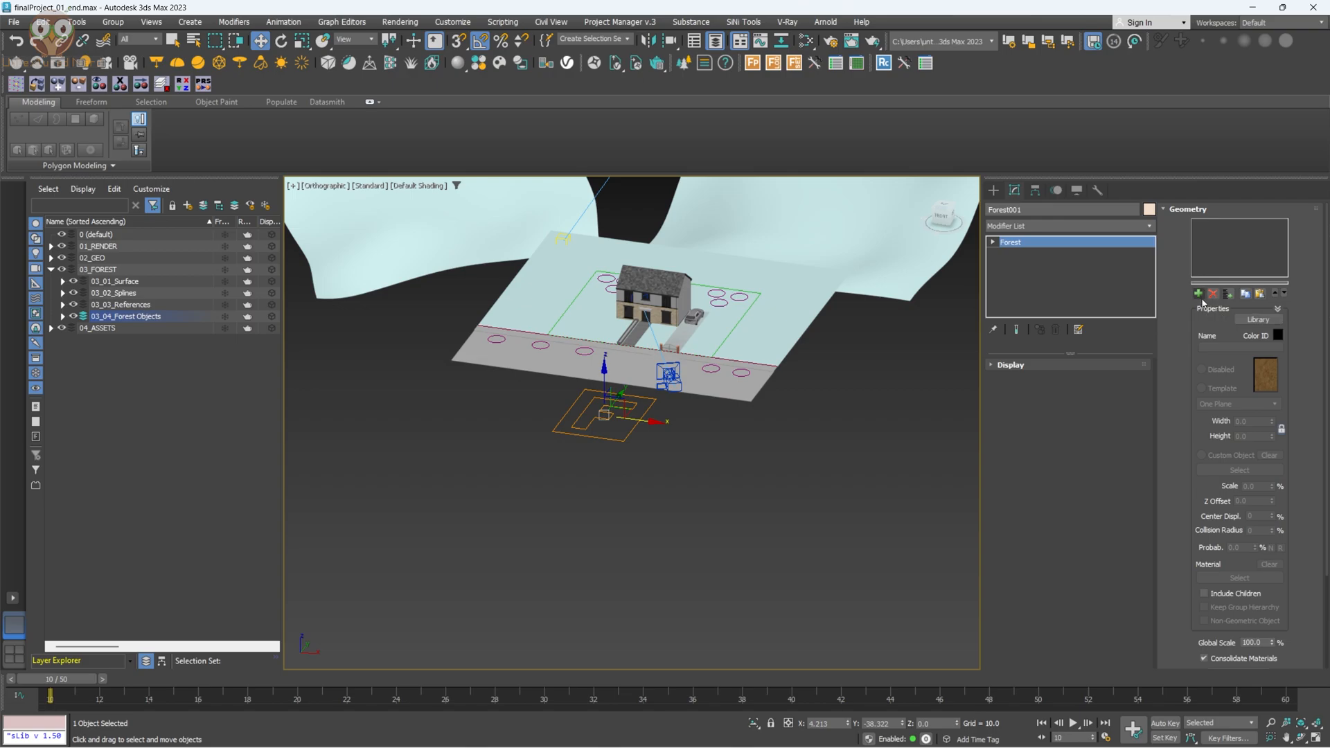
left_click(1268, 320)
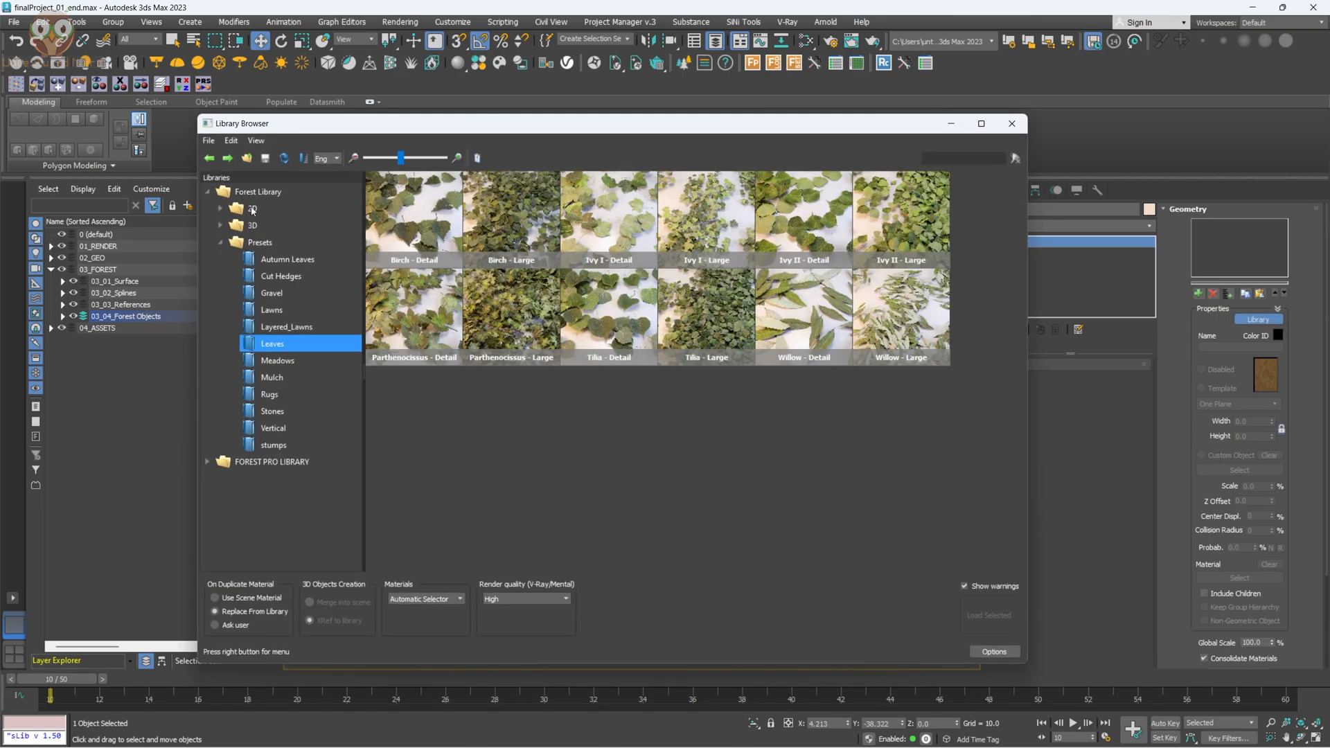
left_click(222, 242)
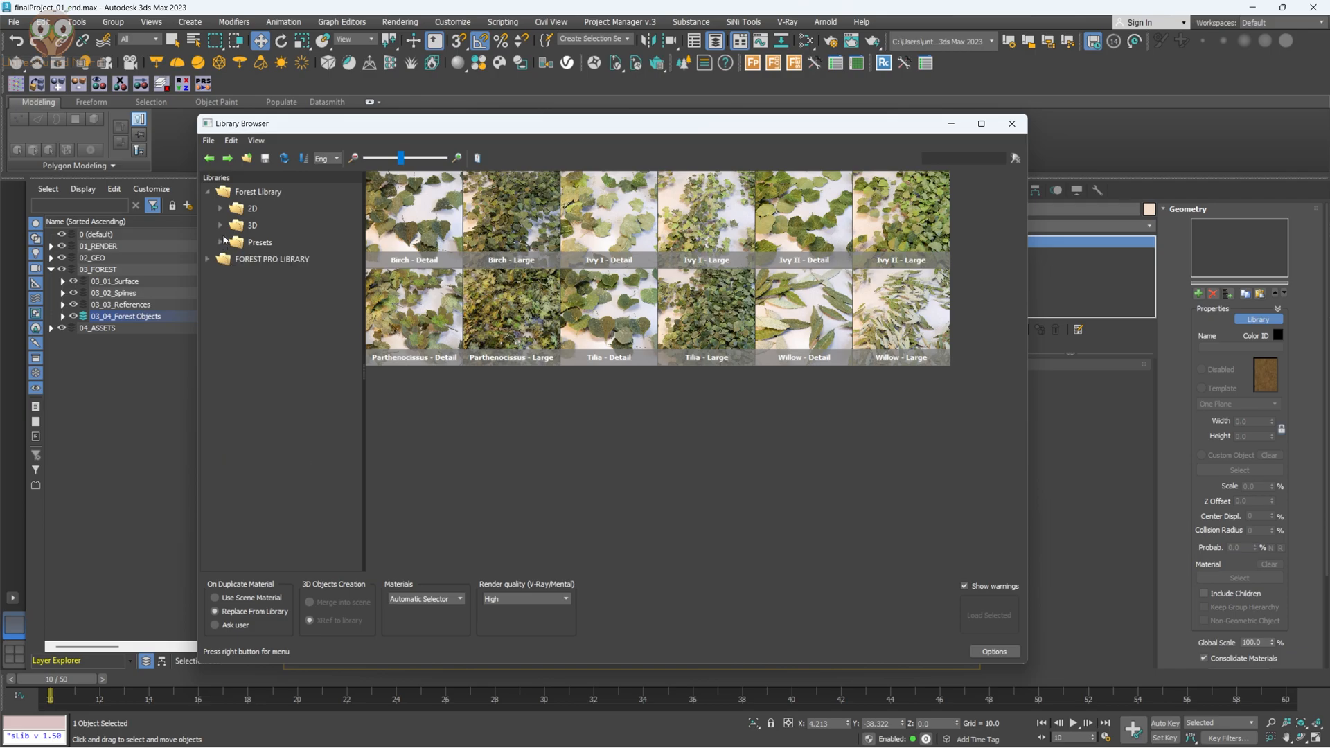
left_click(220, 226)
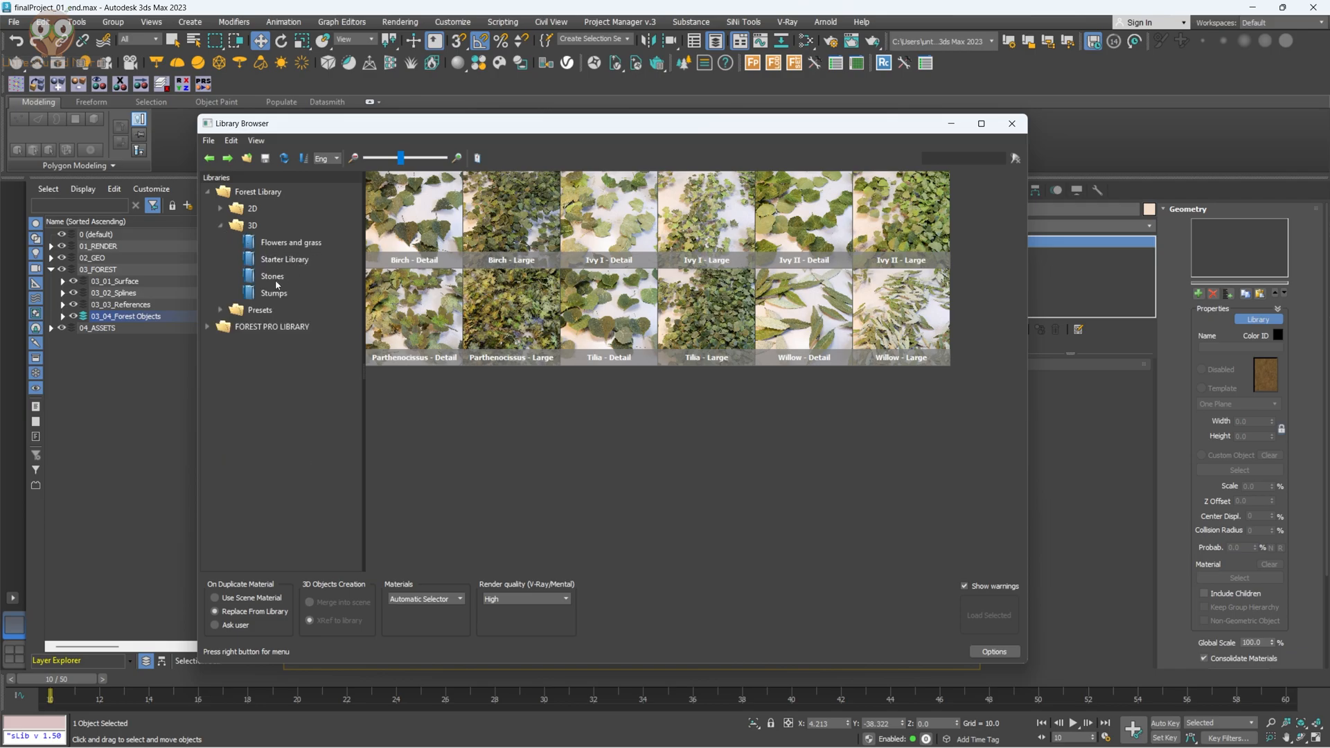
left_click(283, 261)
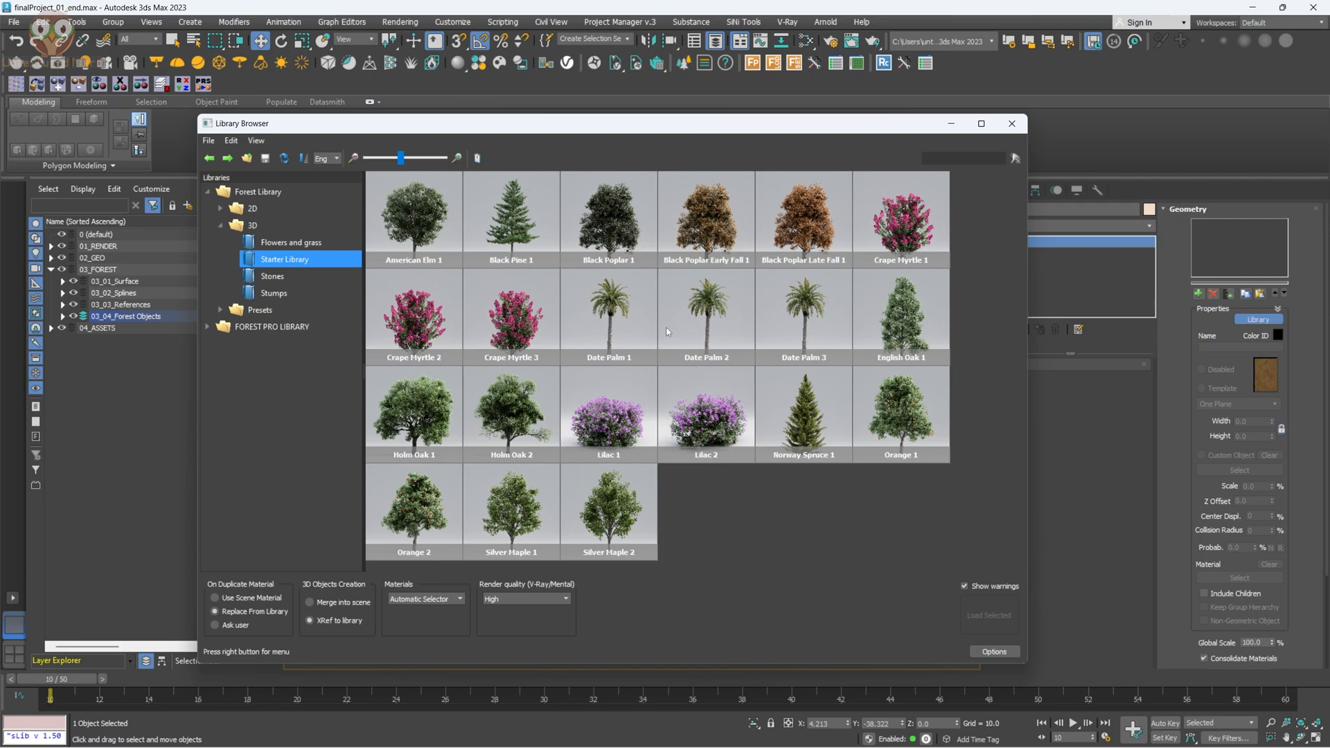
left_click(510, 520)
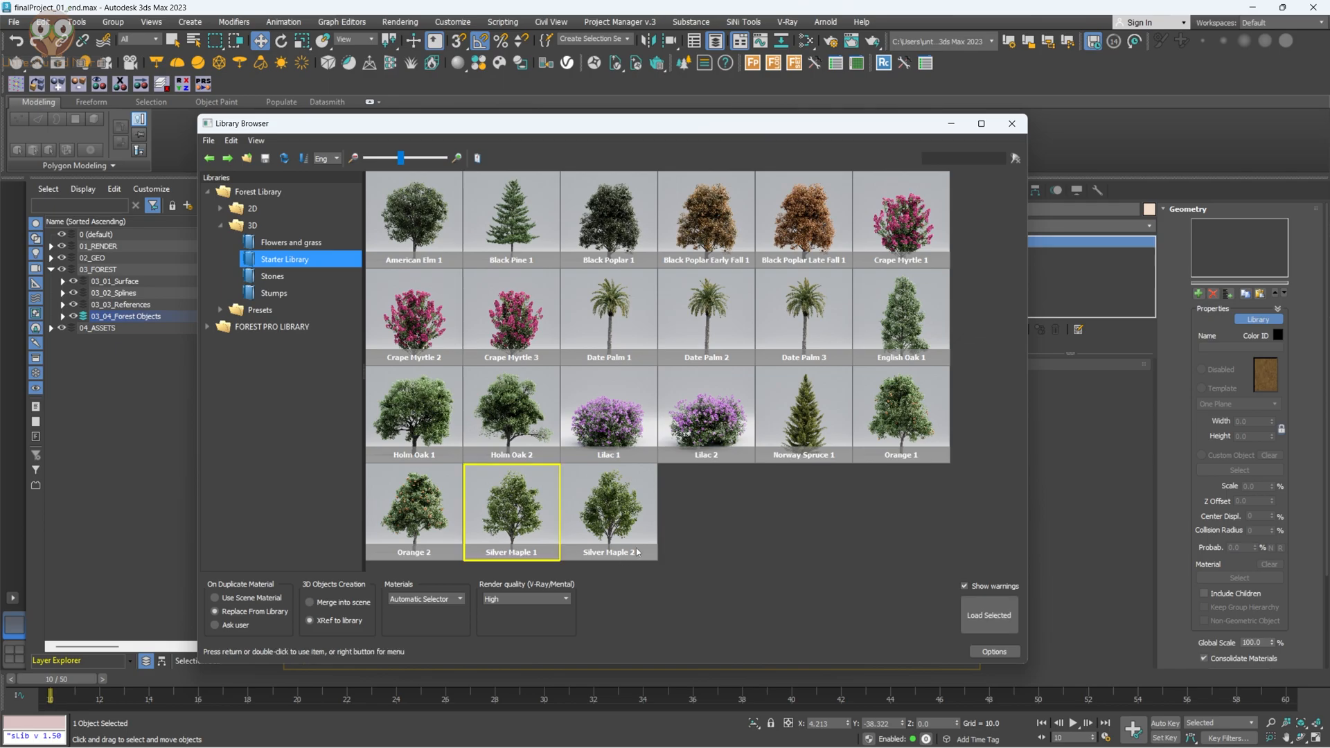
left_click(989, 615)
left_click(666, 441)
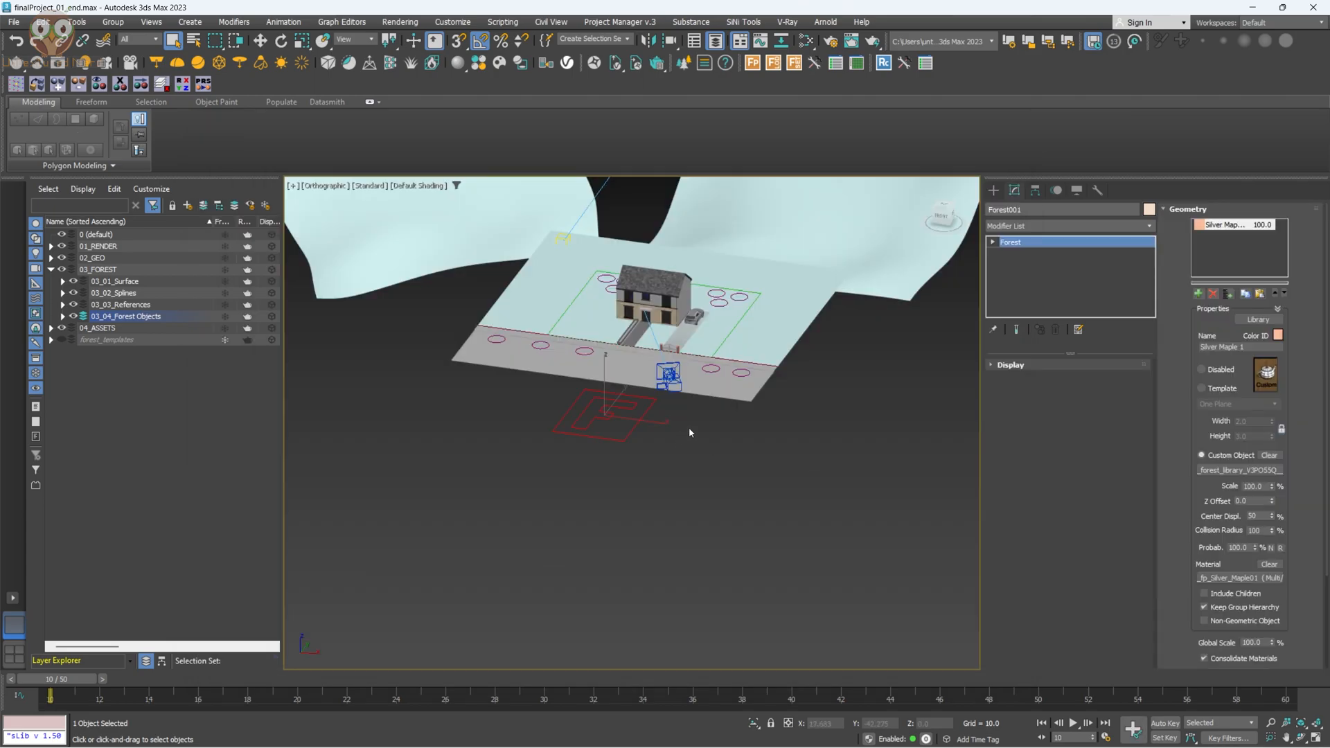
Add the main ground plane F_surface_main to the Forest object's surfaces list.
middle_click_drag(730, 409, 789, 466, "alt")
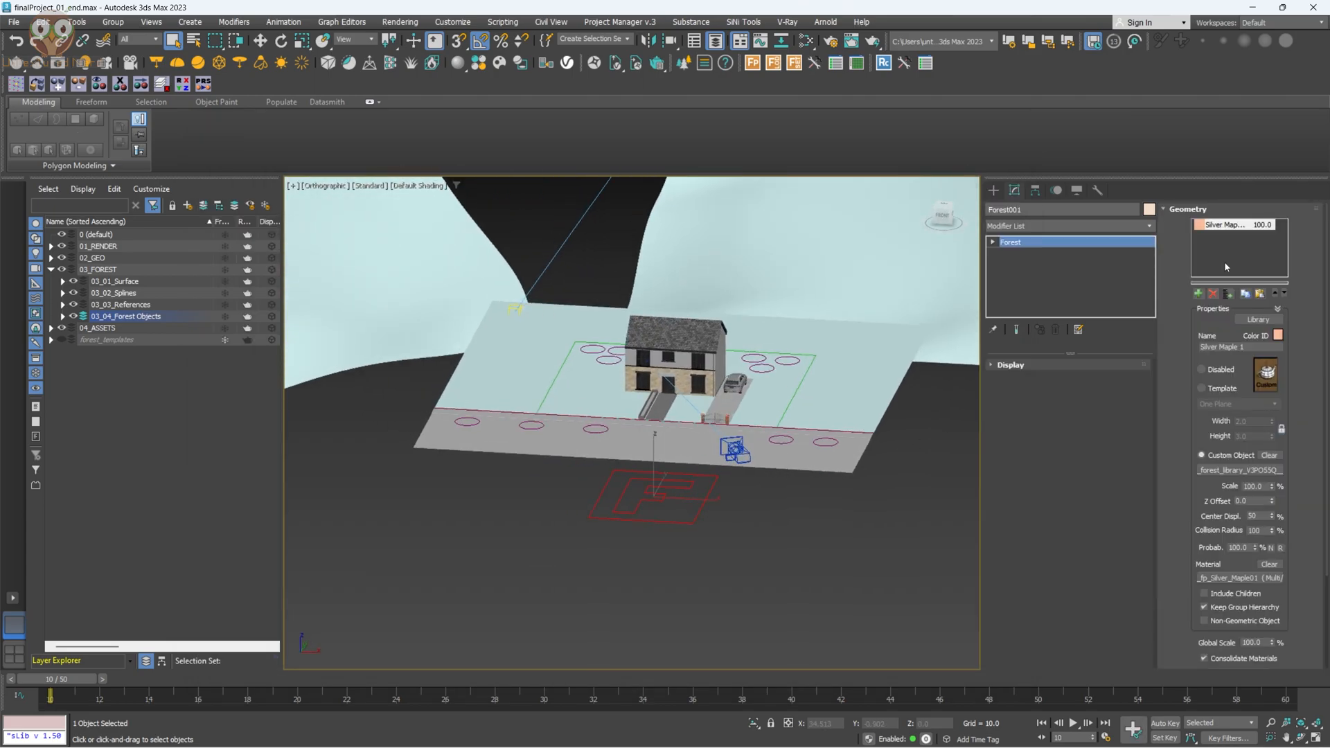
left_click(1230, 212)
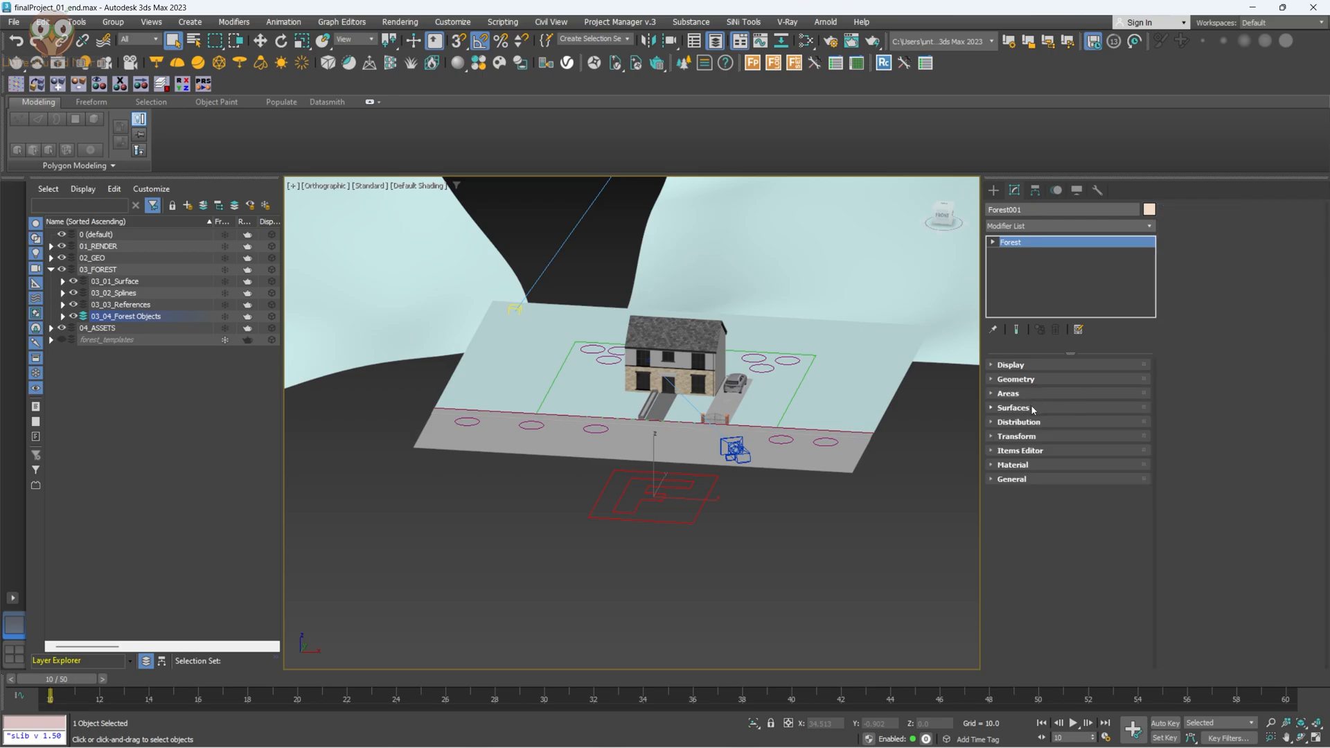
left_click(1031, 404)
left_click(1203, 290)
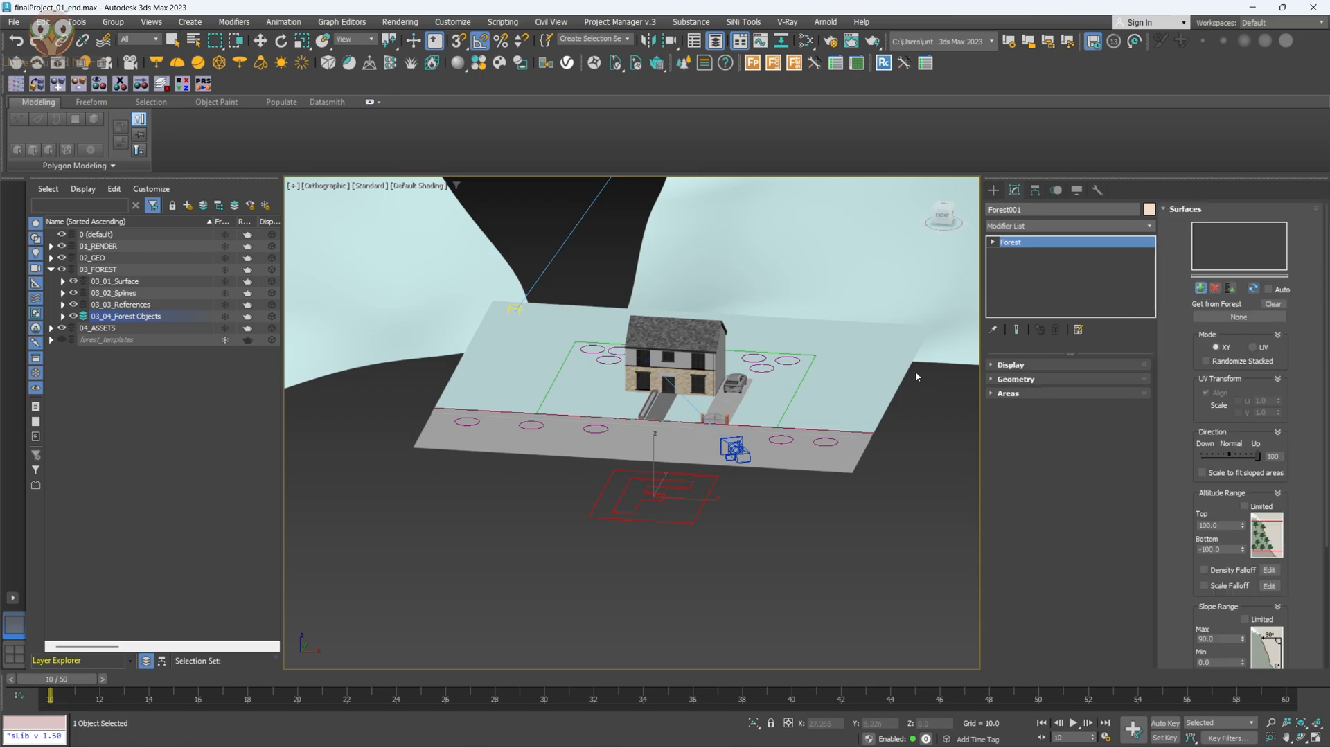
left_click(851, 383)
middle_click_drag(779, 414, 696, 412, "alt")
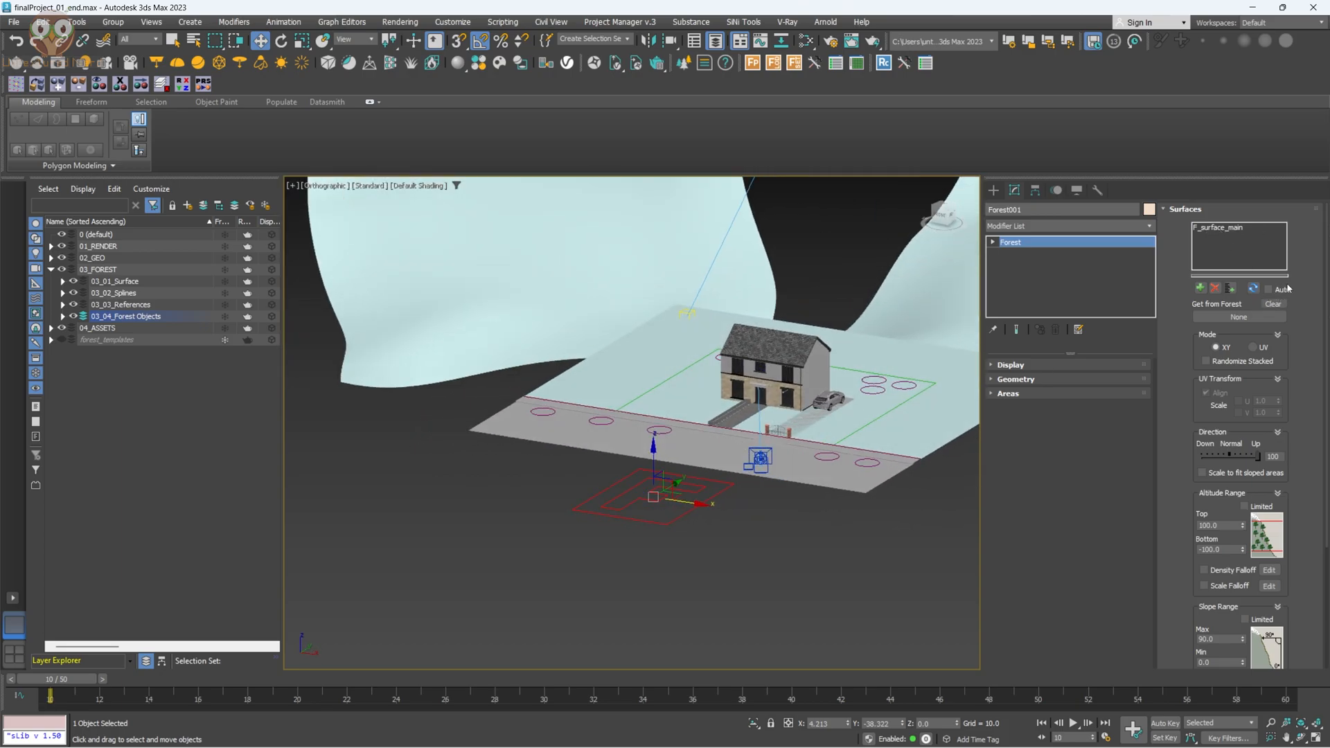
Switch the Forest object's distribution mode to Reference.
left_click(1260, 209)
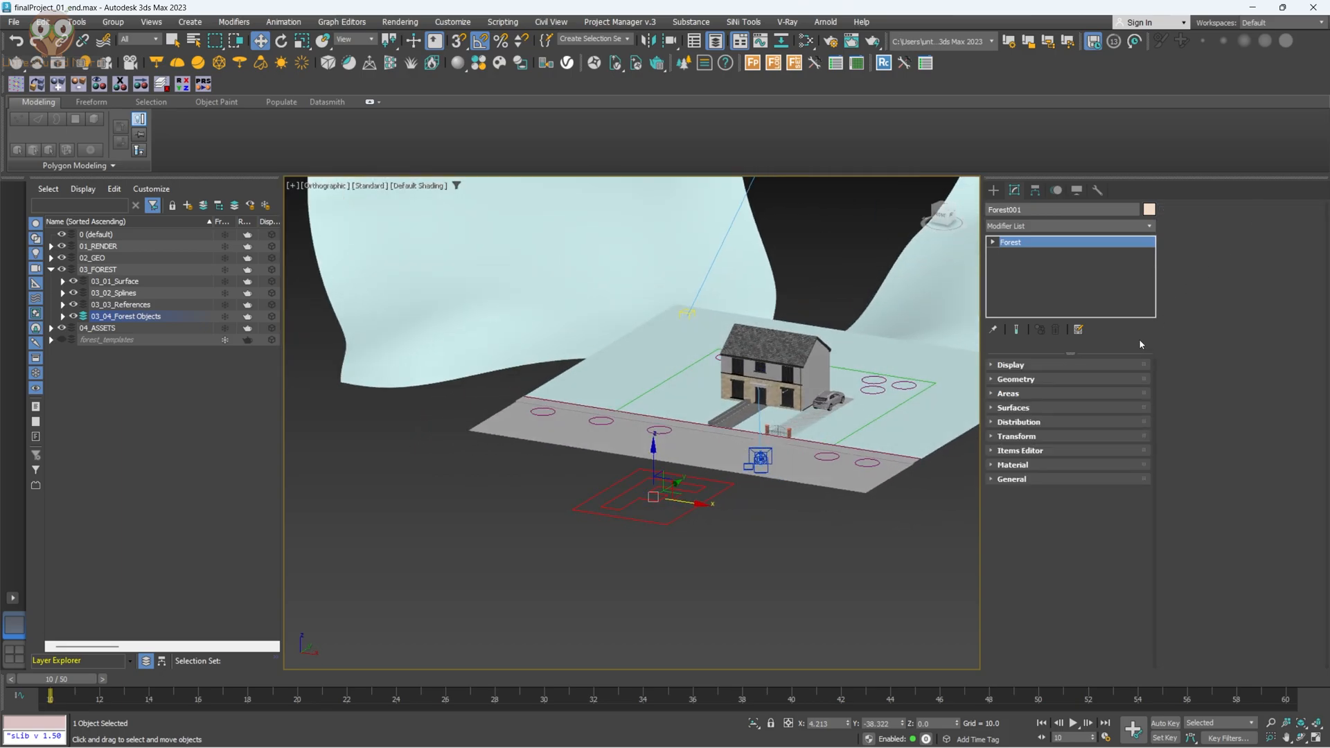
left_click(1018, 422)
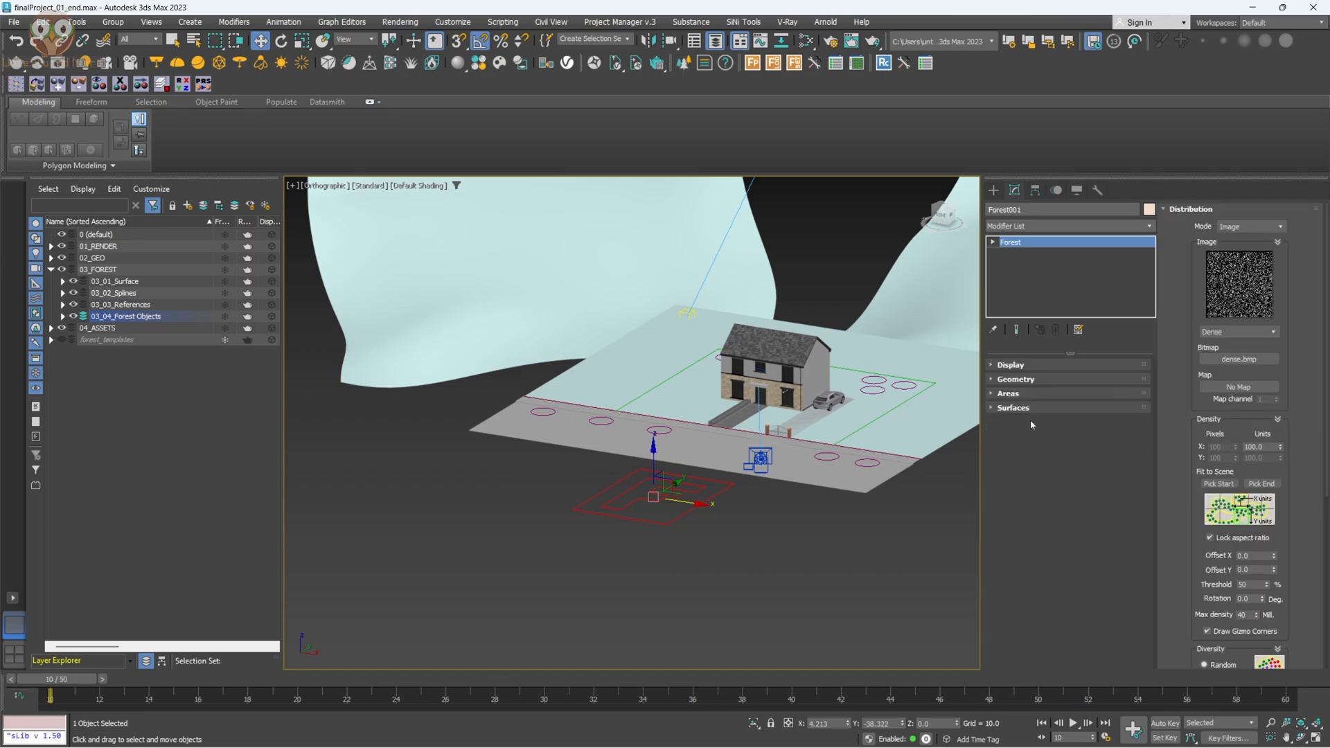
left_click(1258, 225)
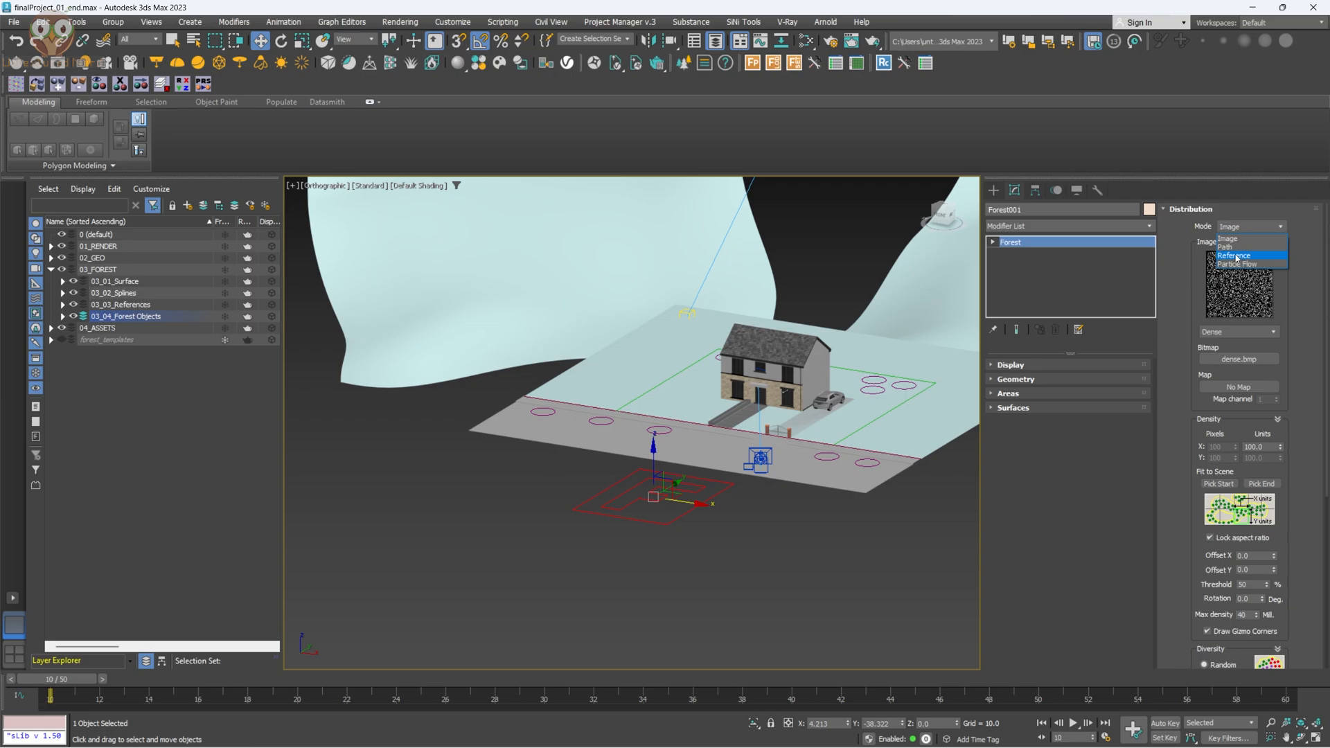
left_click(1237, 255)
middle_click_drag(568, 387, 521, 376, "alt")
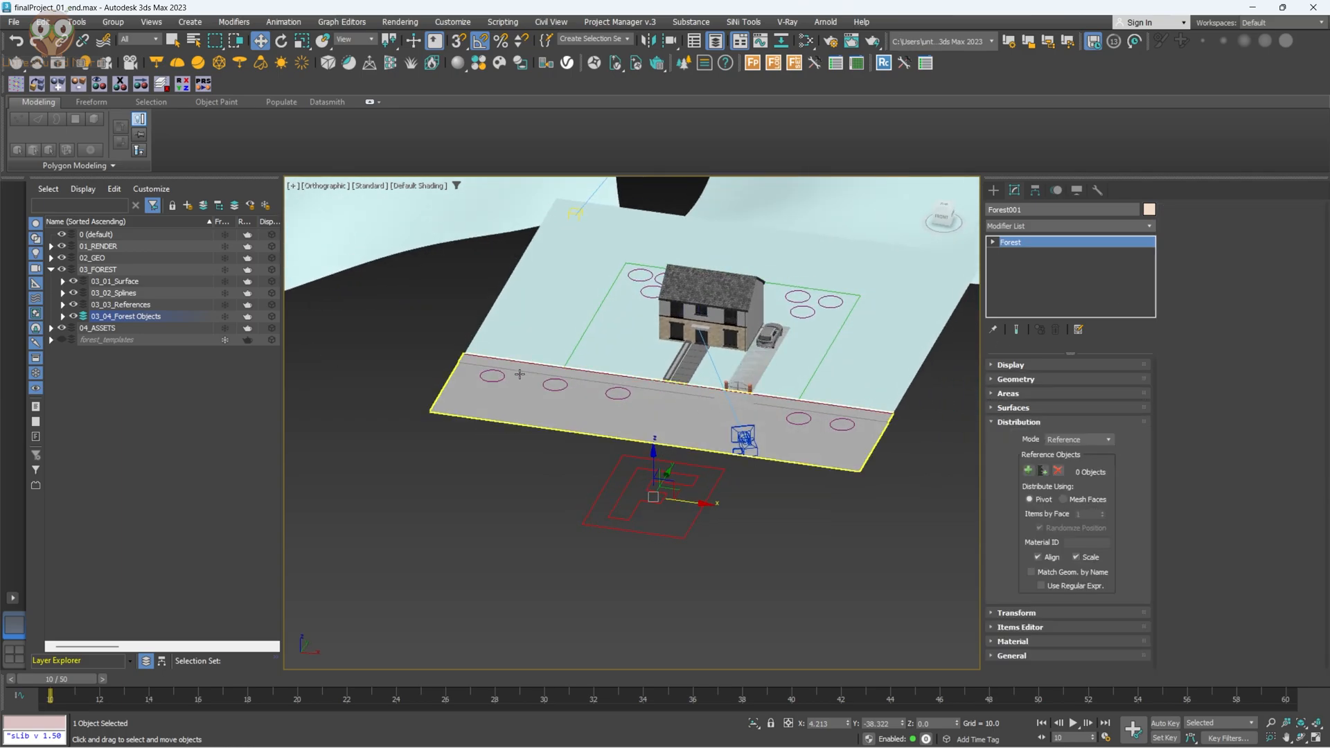
Add F_ref_gardenTrees_001 through F_ref_gardenTrees_006 as the Forest object's reference objects.
left_click(1043, 471)
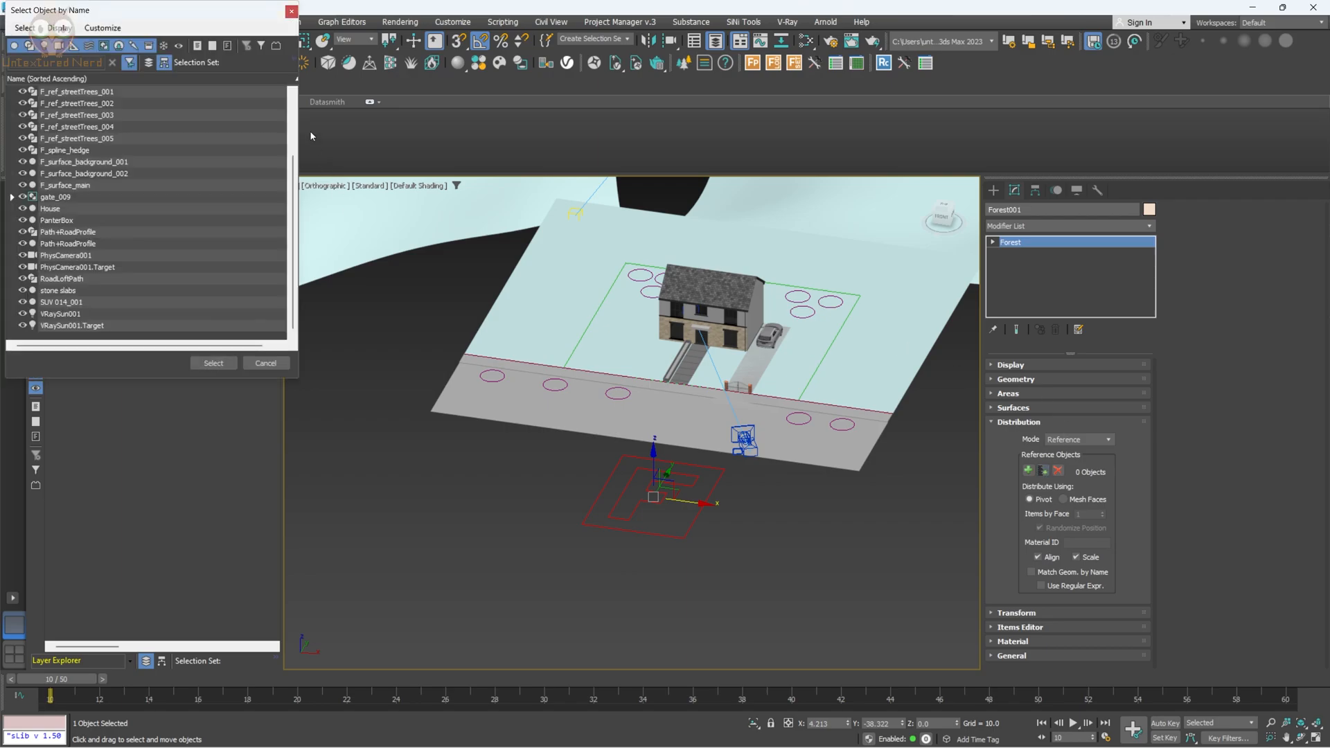
left_click_drag(190, 23, 447, 172)
scroll(343, 265, "up", 4)
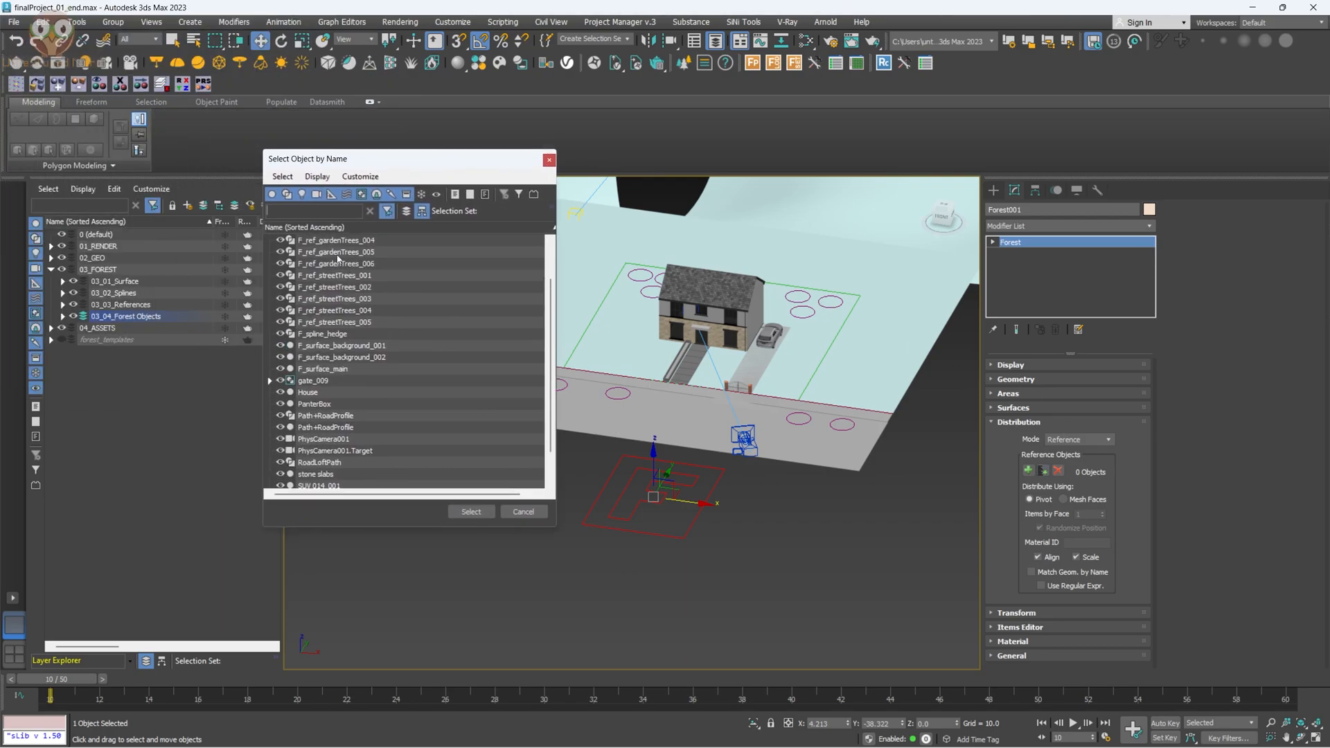
left_click(357, 253)
left_click(359, 311, "shift")
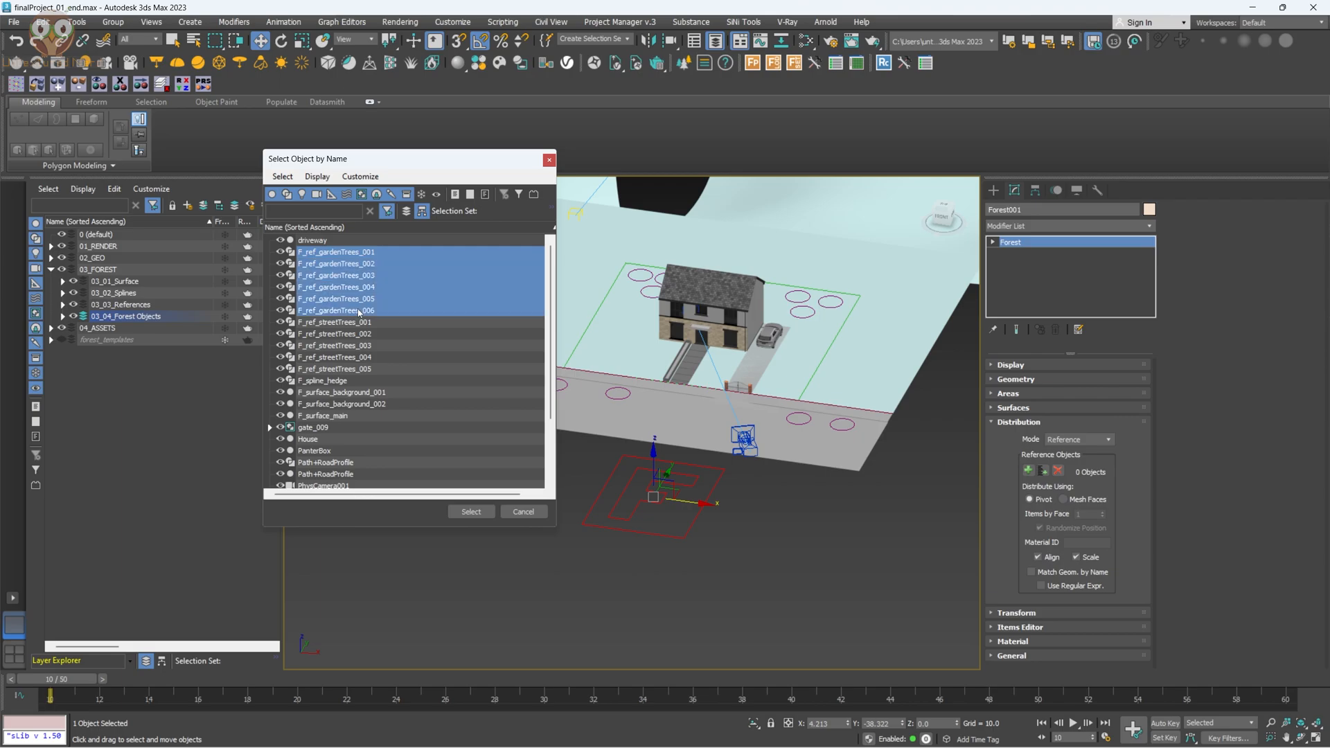
left_click(471, 512)
middle_click_drag(811, 371, 859, 381, "alt")
left_click(1042, 423)
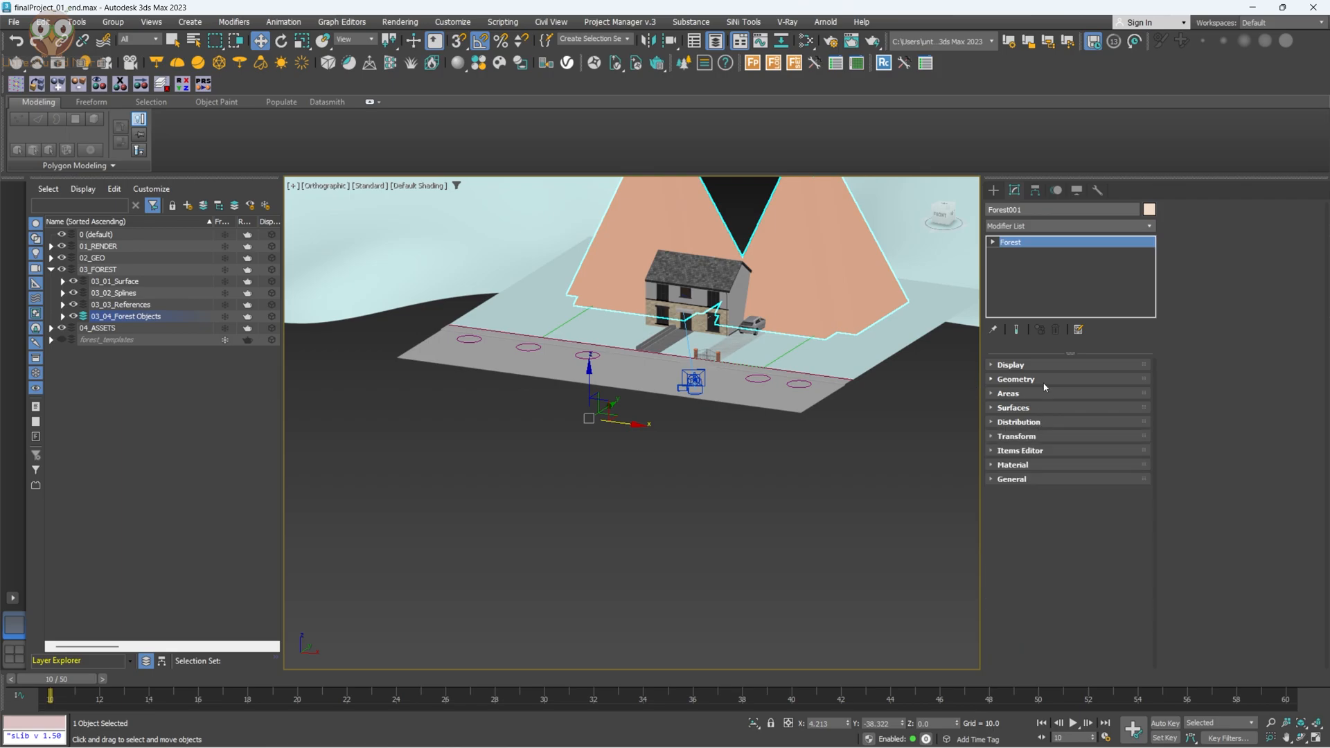
Change the Forest object's viewport display from proxies to Points-Cloud.
left_click(1043, 365)
left_click(1029, 374)
middle_click_drag(782, 319, 772, 374, "alt")
middle_click_drag(772, 374, 949, 388, "alt")
scroll(787, 374, "up", 3)
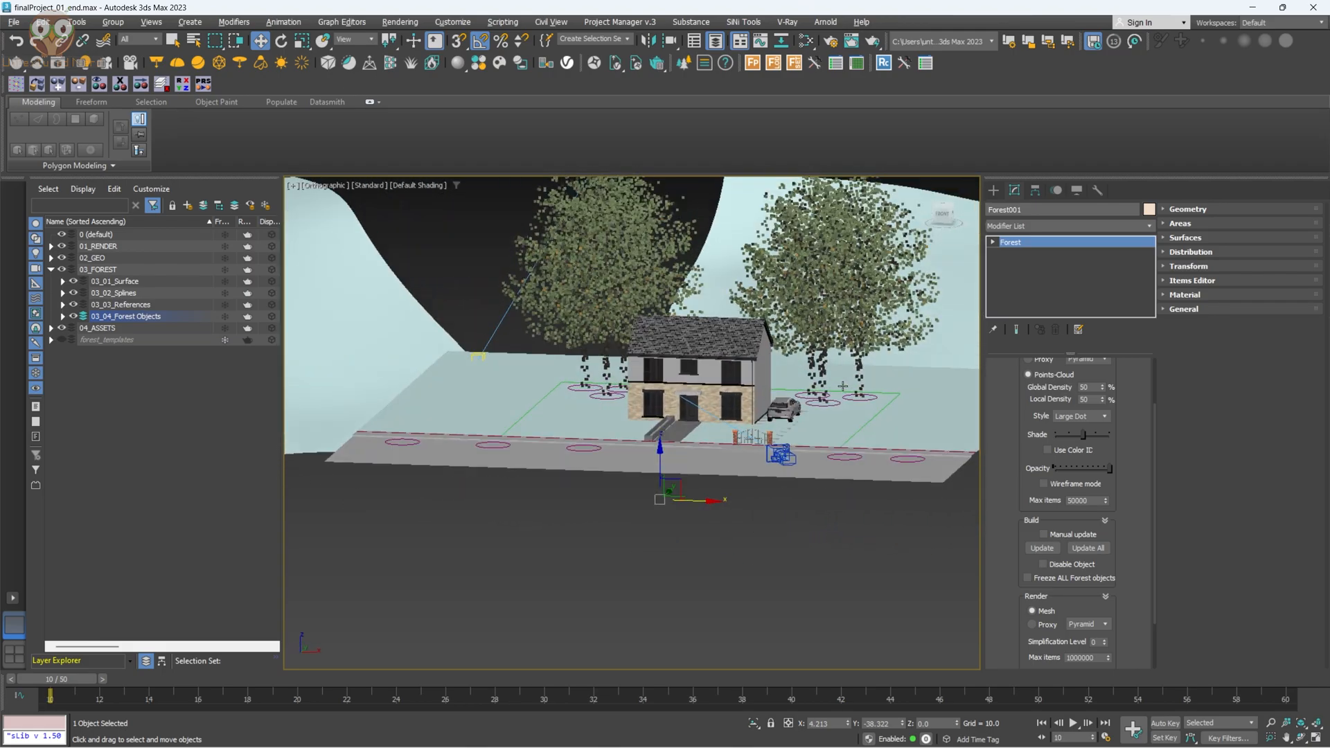
Set the scale of the Silver Maple 1 geometry item to 60%.
left_click(1187, 209)
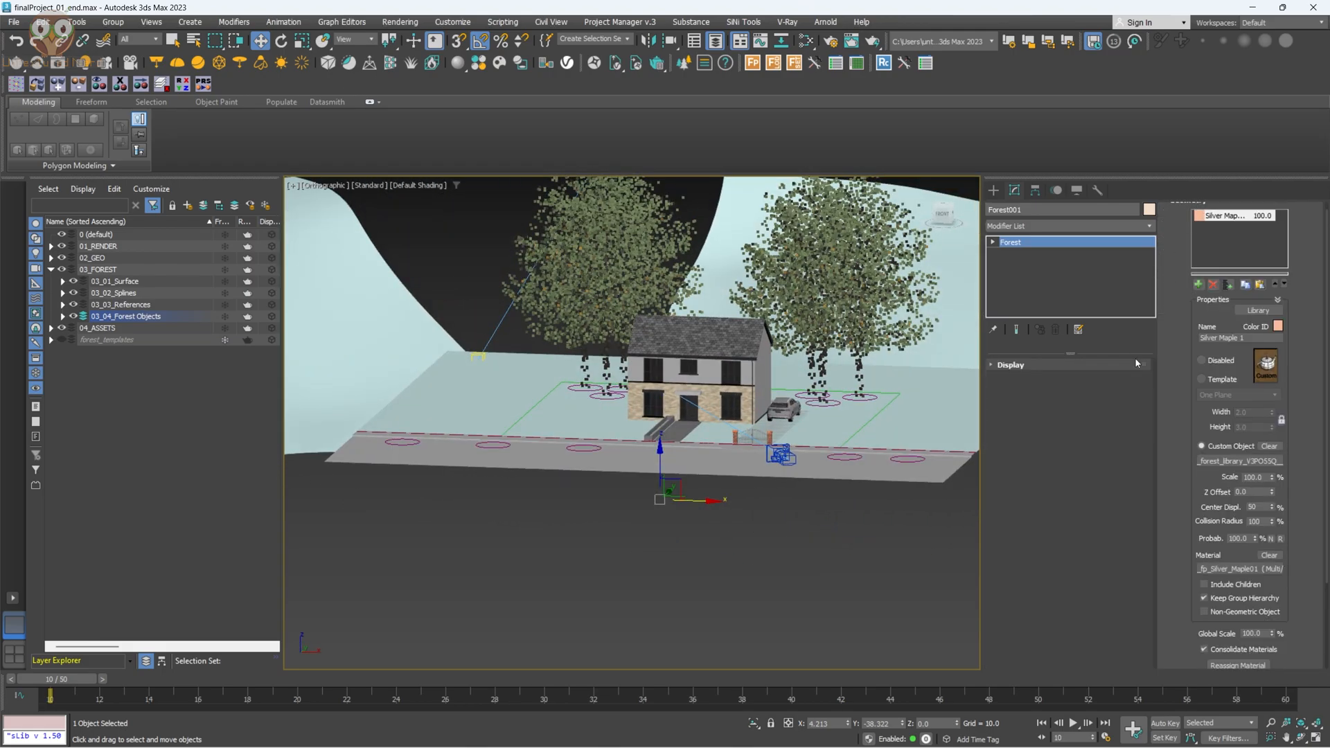
left_click_drag(1272, 477, 1273, 485)
double_click(1264, 477)
type("50")
key("Return")
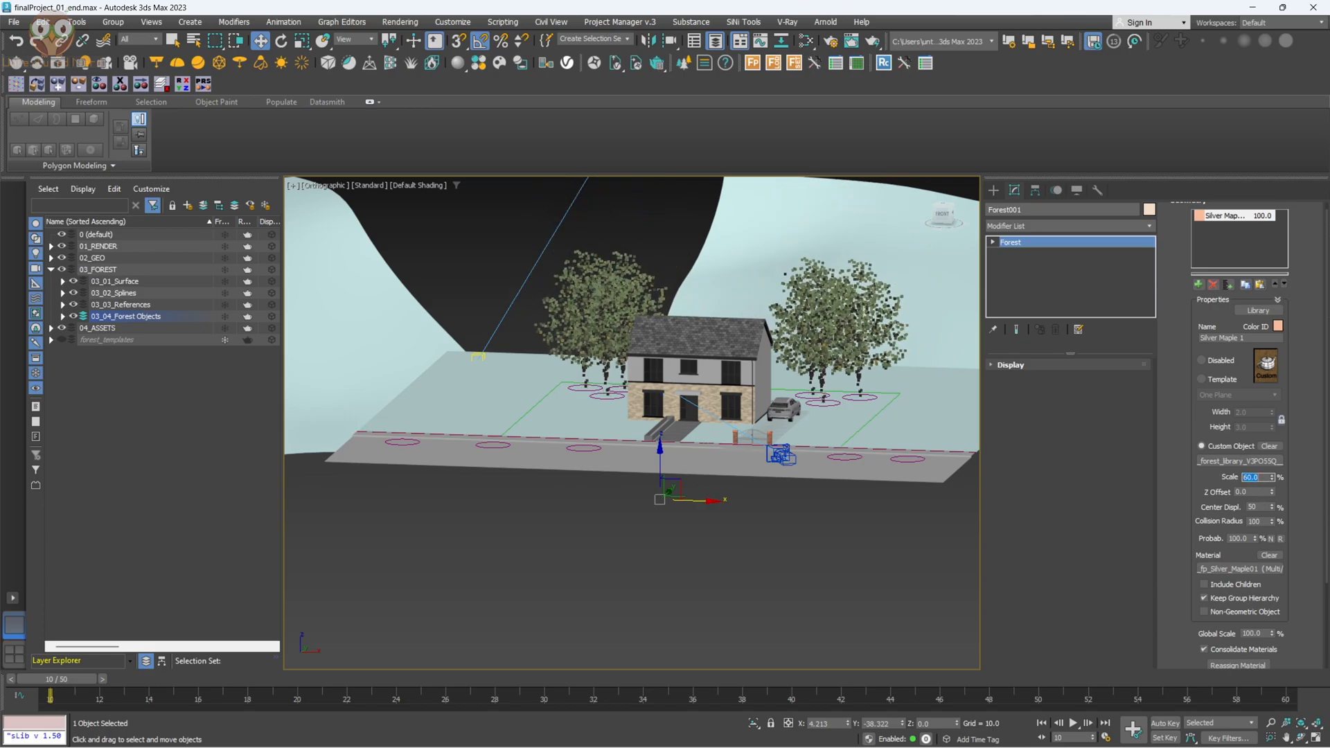
middle_click_drag(880, 347, 591, 488, "alt")
scroll(591, 421, "up", 5)
scroll(1186, 261, "up", 1)
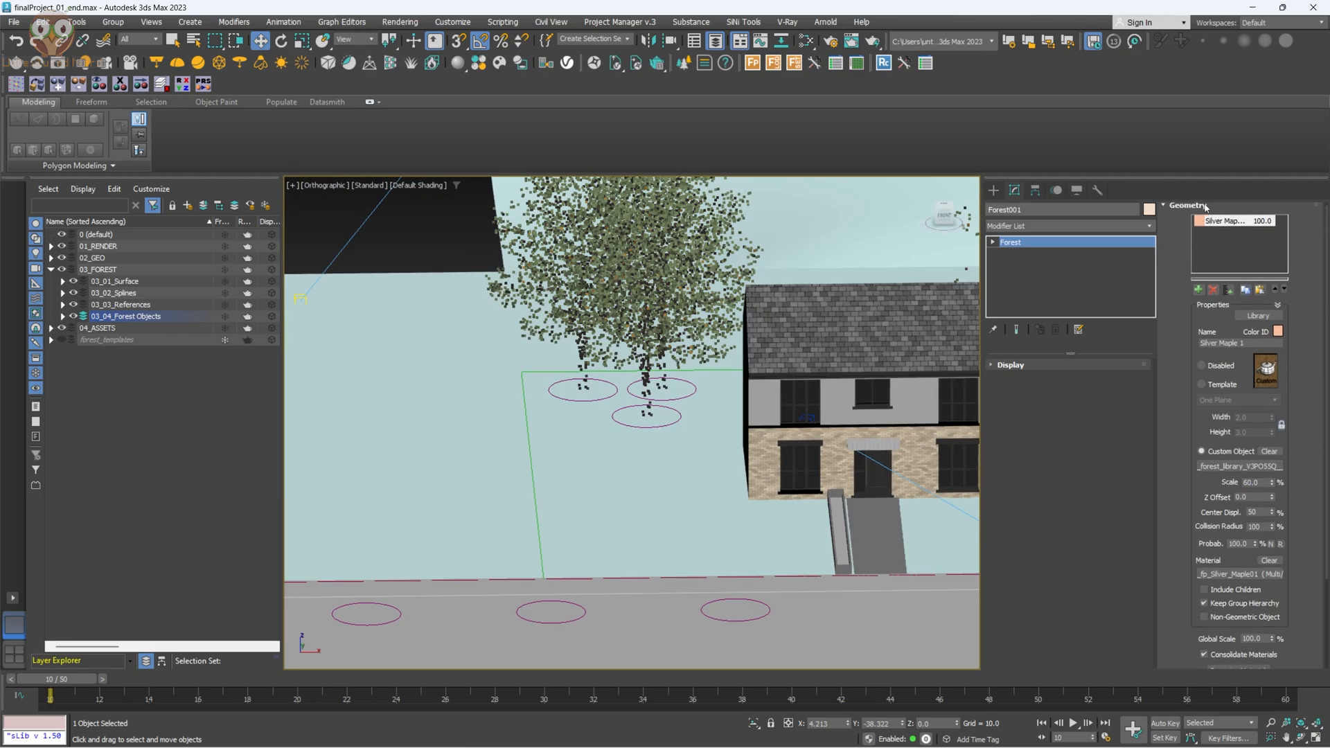
left_click(1206, 207)
Enable random rotation and random scale in the Forest object's transform settings.
left_click(1035, 438)
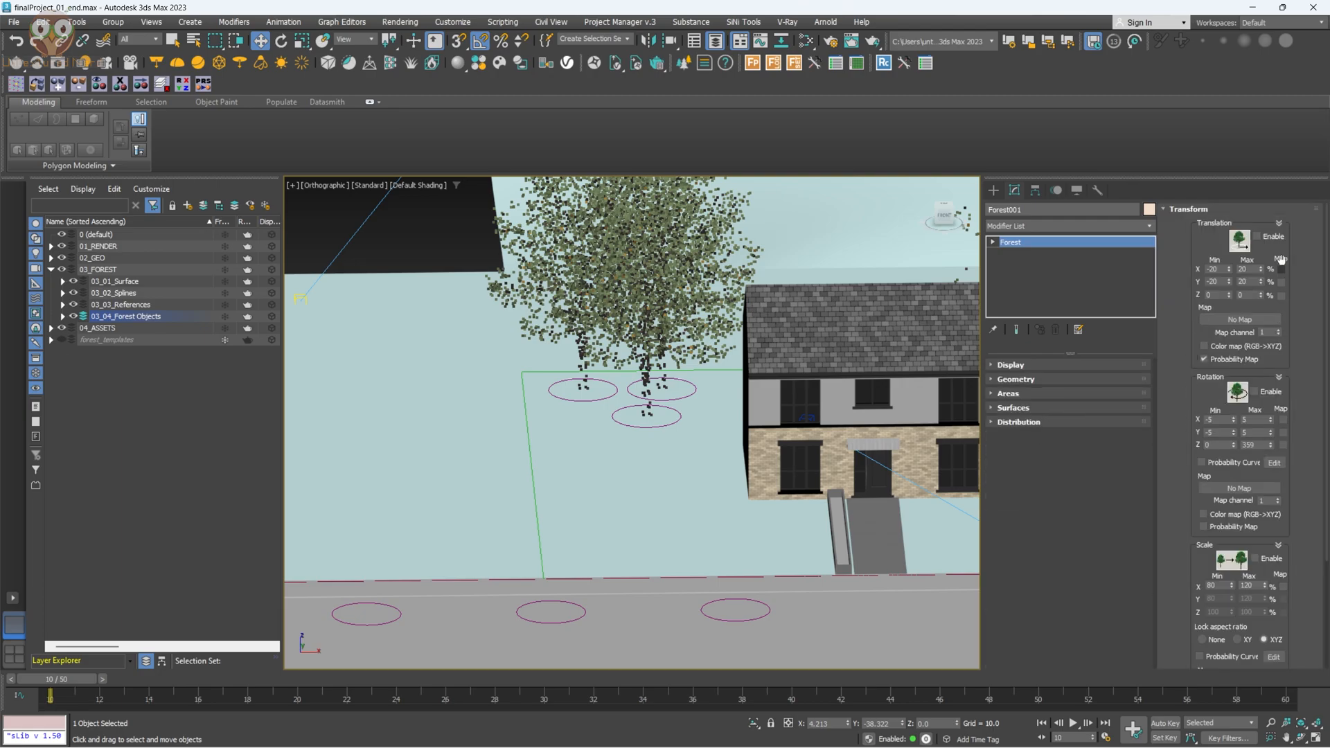
mouse_move(646, 414)
middle_mouse_down("alt")
mouse_move(599, 403)
mouse_move(629, 413)
middle_mouse_up("alt")
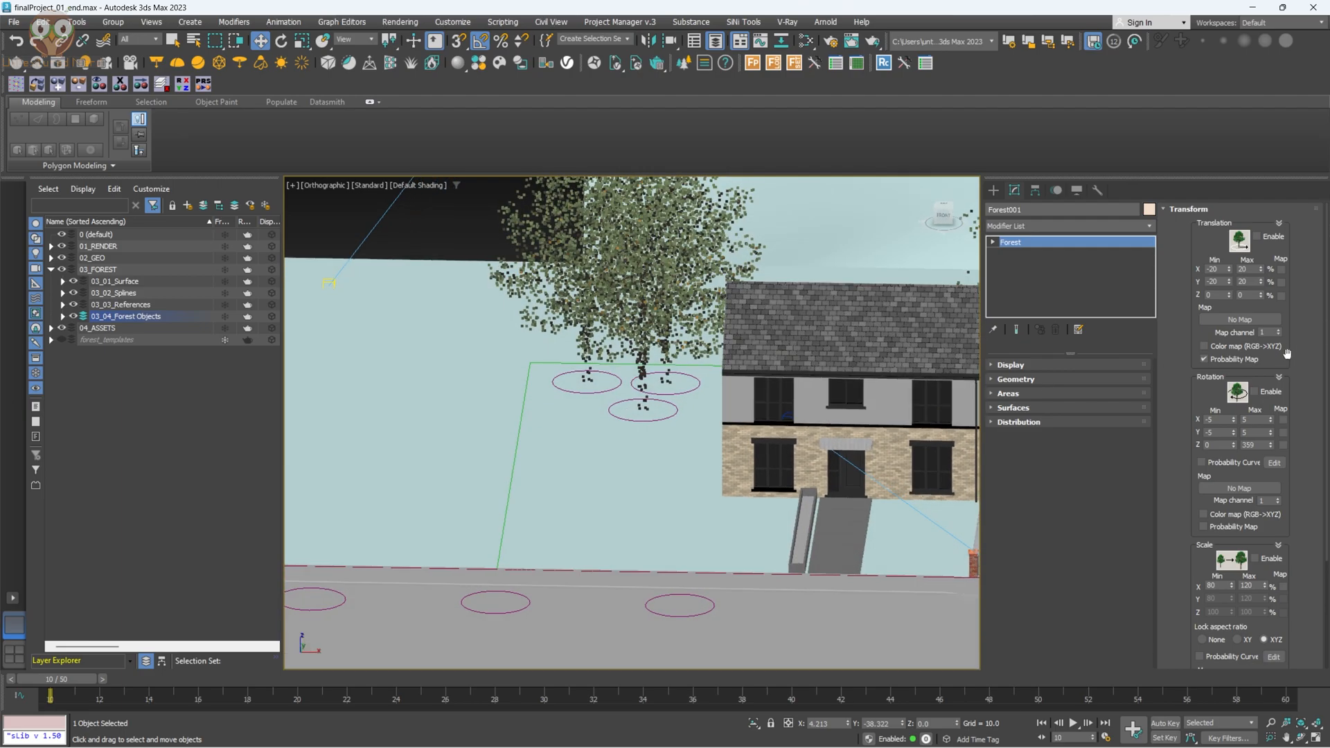
left_click(1273, 393)
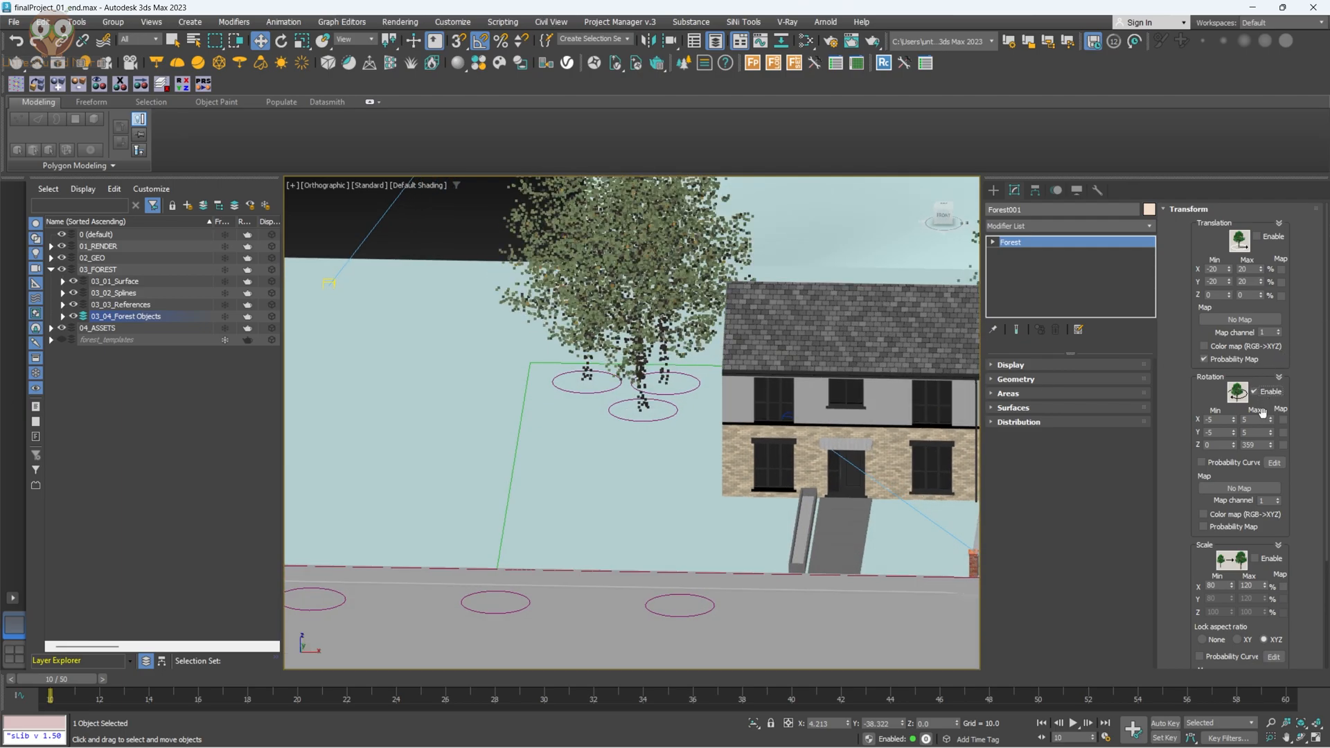
left_click(1268, 560)
middle_click_drag(705, 440, 503, 271, "alt")
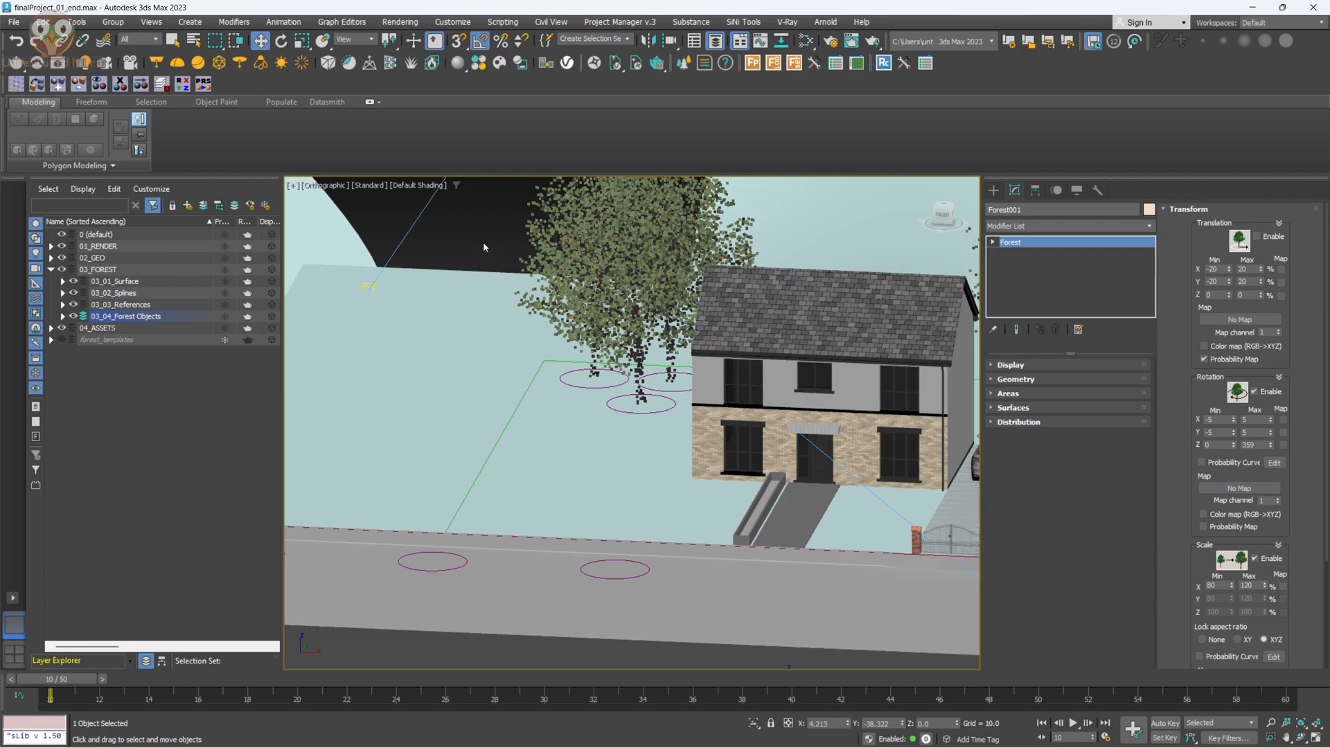
Clear the selection, run a V-Ray test render of the garden trees, stop it and close the frame buffer.
left_click(484, 243)
key("shift+q")
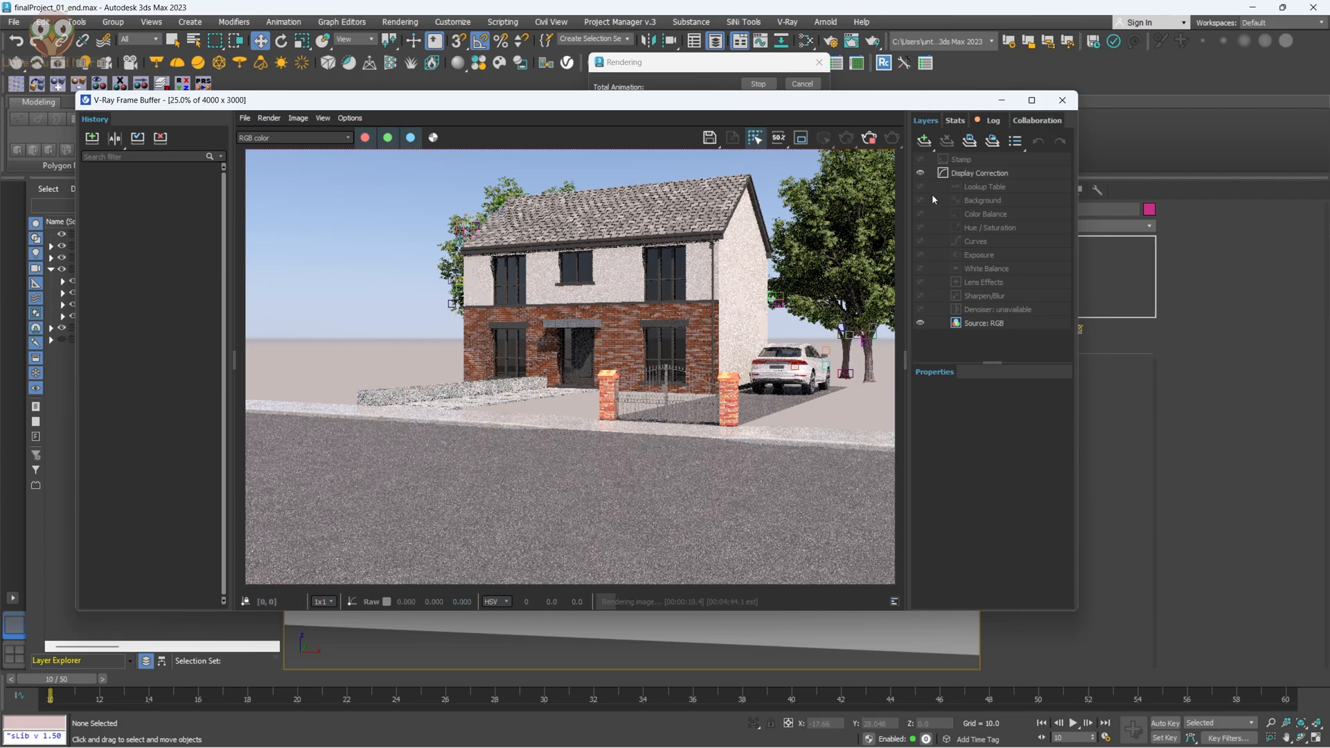
left_click(870, 141)
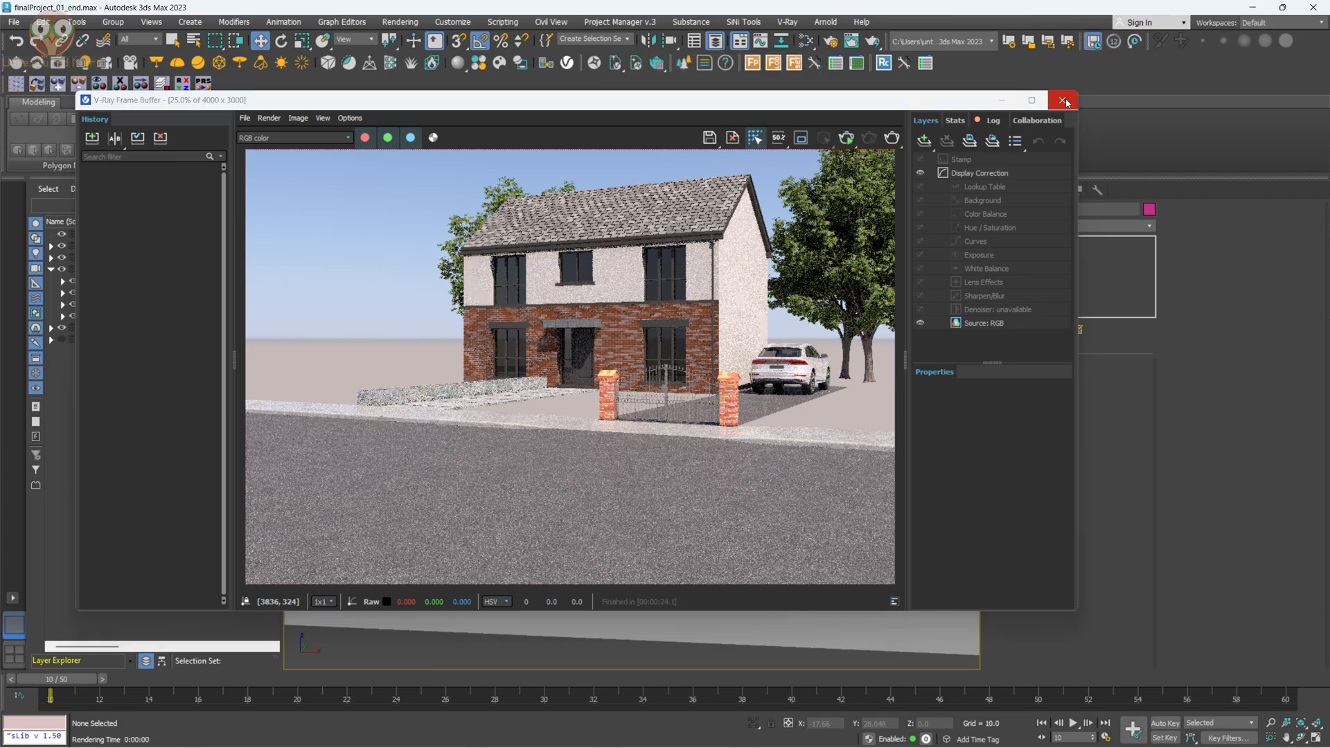
left_click(1062, 100)
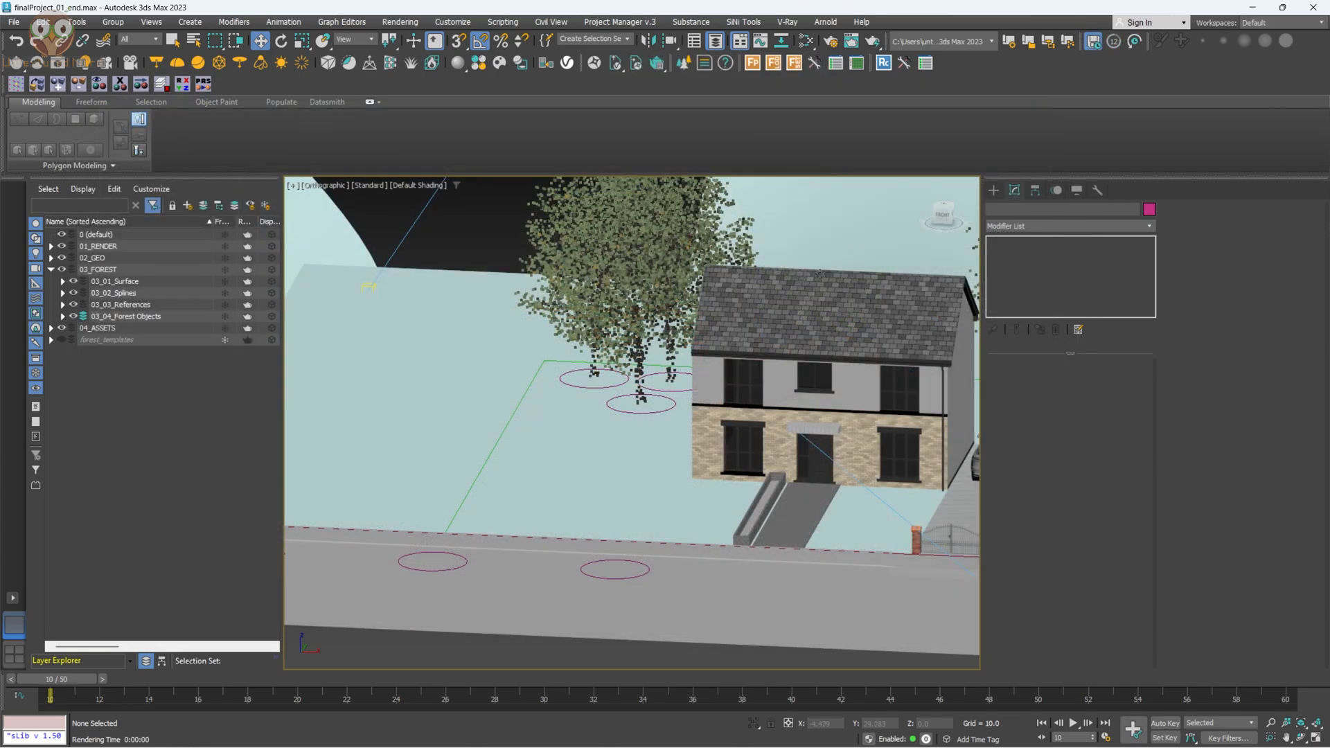
Select the three garden-tree reference circles on the side opposite the car, move them together and restore the two-viewport layout.
left_click(665, 398)
mouse_move(666, 398)
middle_mouse_down("alt")
mouse_move(685, 392)
mouse_move(665, 398)
middle_mouse_up("alt")
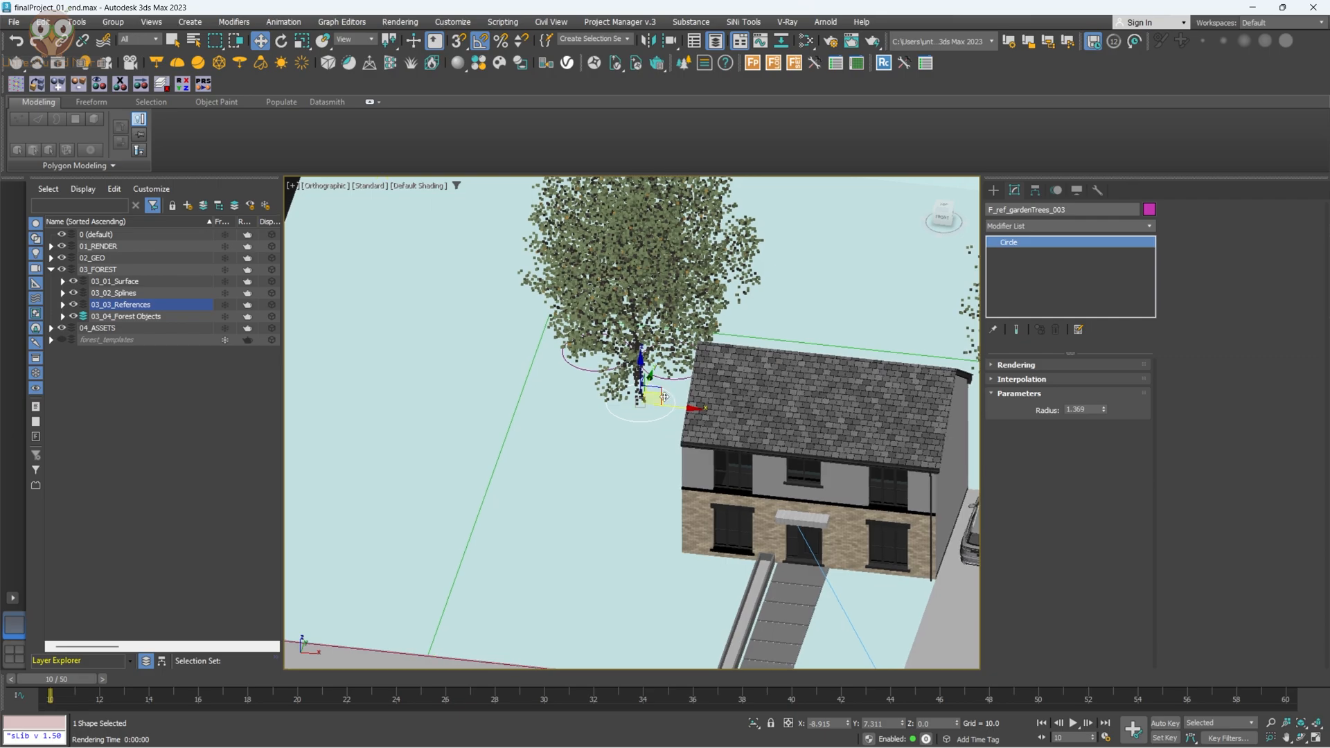
left_click(663, 378, "ctrl")
key("q")
left_click(583, 369)
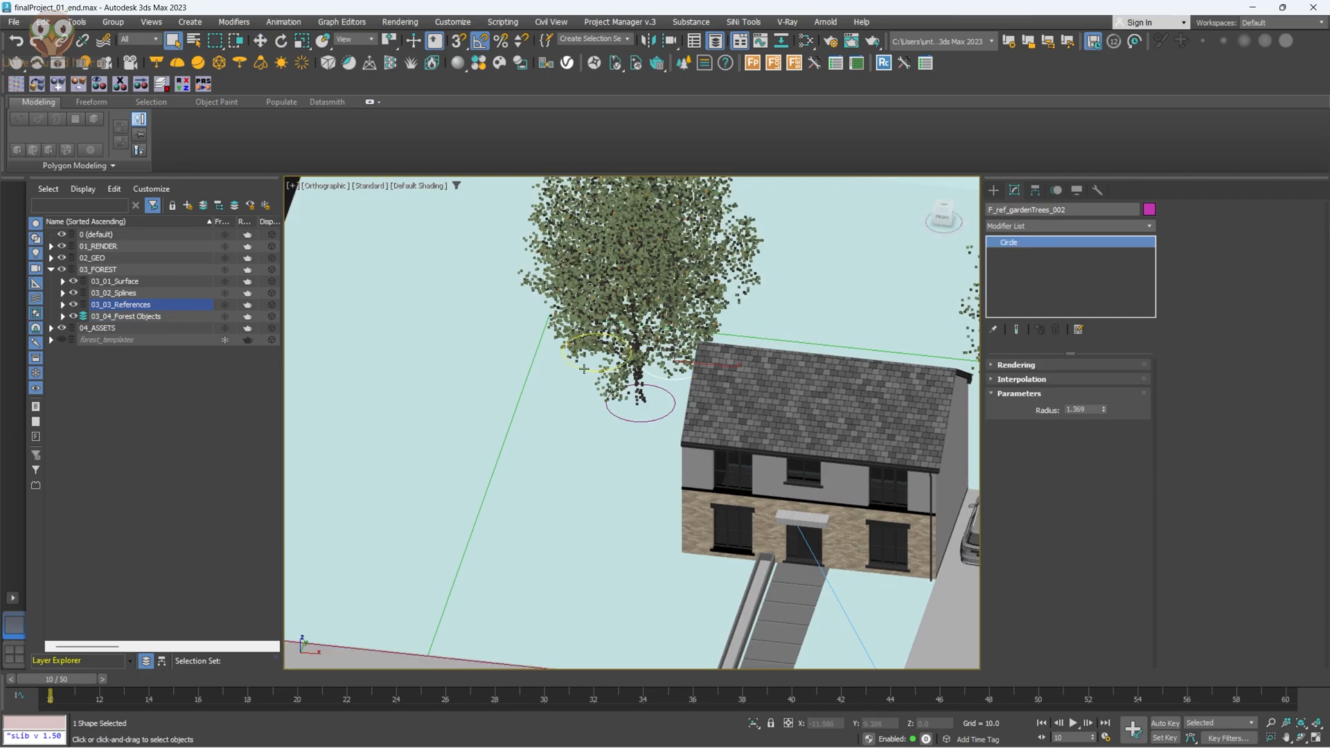
left_click(584, 369, "ctrl")
left_click(625, 419, "ctrl")
middle_click_drag(633, 421, 731, 389, "alt")
key("w")
middle_click_drag(647, 362, 662, 374, "alt")
left_click_drag(662, 374, 693, 375)
middle_click_drag(694, 374, 673, 388, "alt")
key("alt+w")
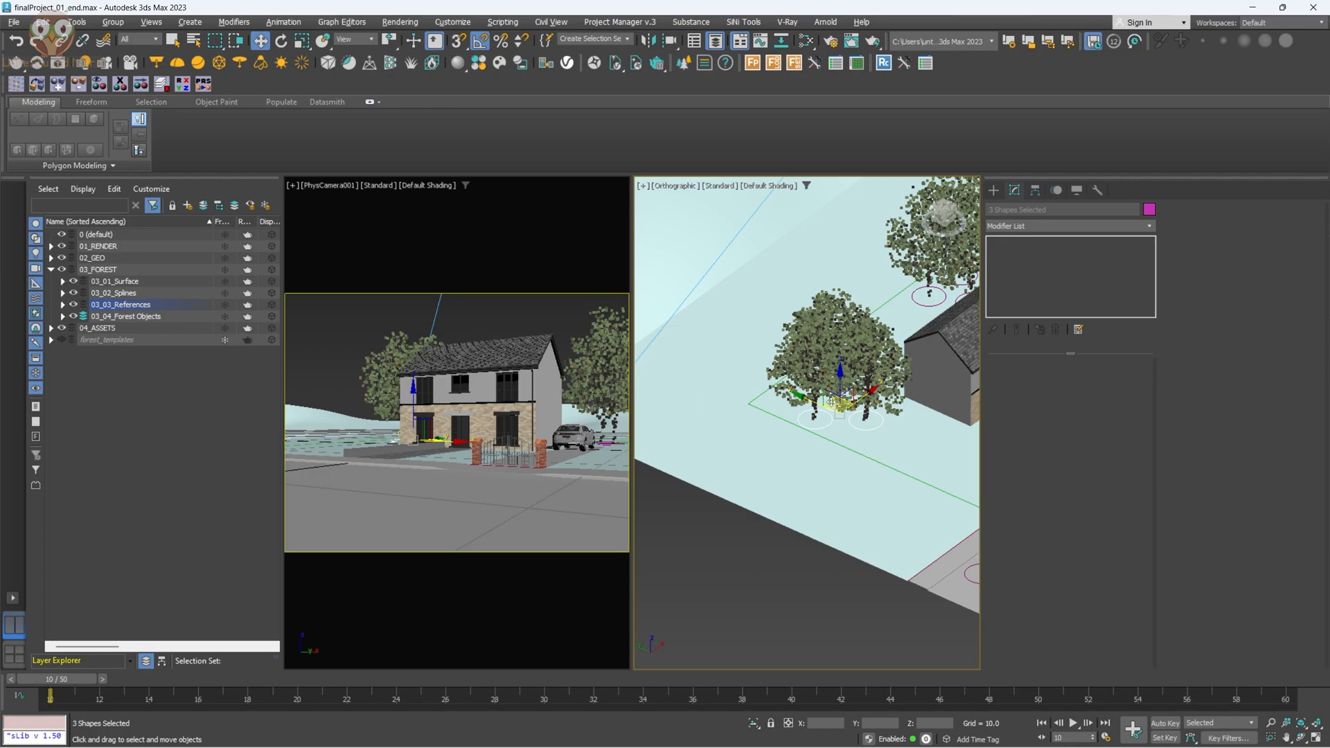
Shift the three selected reference circles slightly toward the road in the top view.
middle_click_drag(838, 320, 778, 407, "alt")
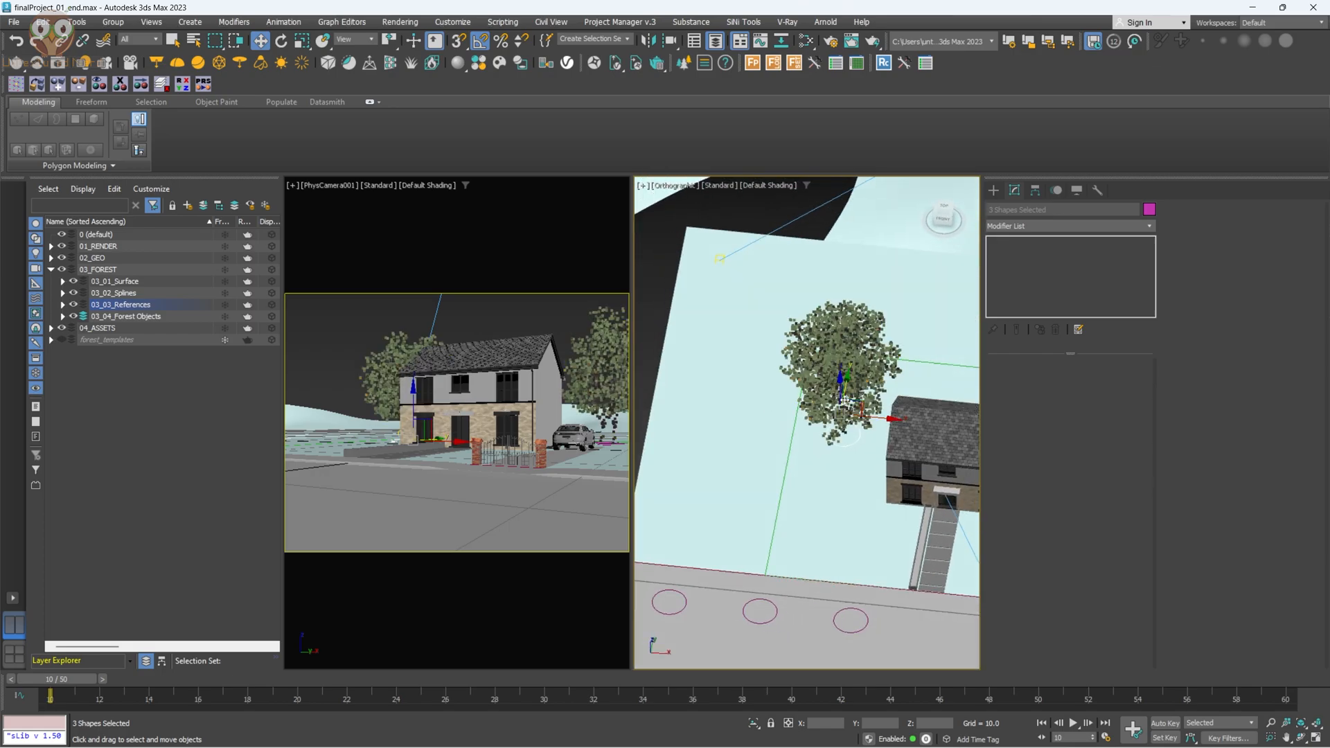
key("t")
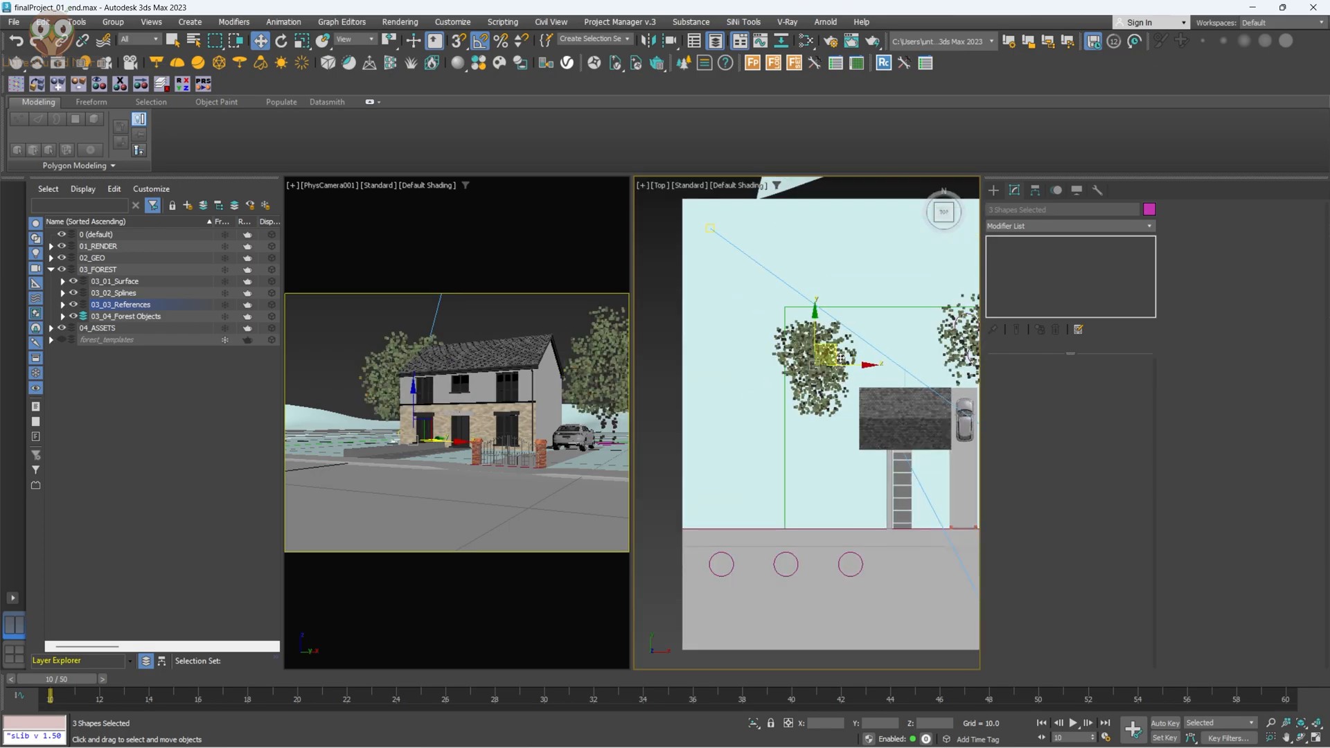
left_click_drag(834, 349, 830, 365)
middle_click_drag(830, 365, 887, 352, "alt")
middle_click_drag(886, 352, 840, 388)
scroll(841, 385, "up", 5)
scroll(802, 353, "down", 3)
scroll(836, 396, "up", 4)
scroll(840, 388, "down", 4)
Select the garden-tree Forest object and limit its random rotation on X and Y to between -1 and 1 degrees.
left_click(954, 343)
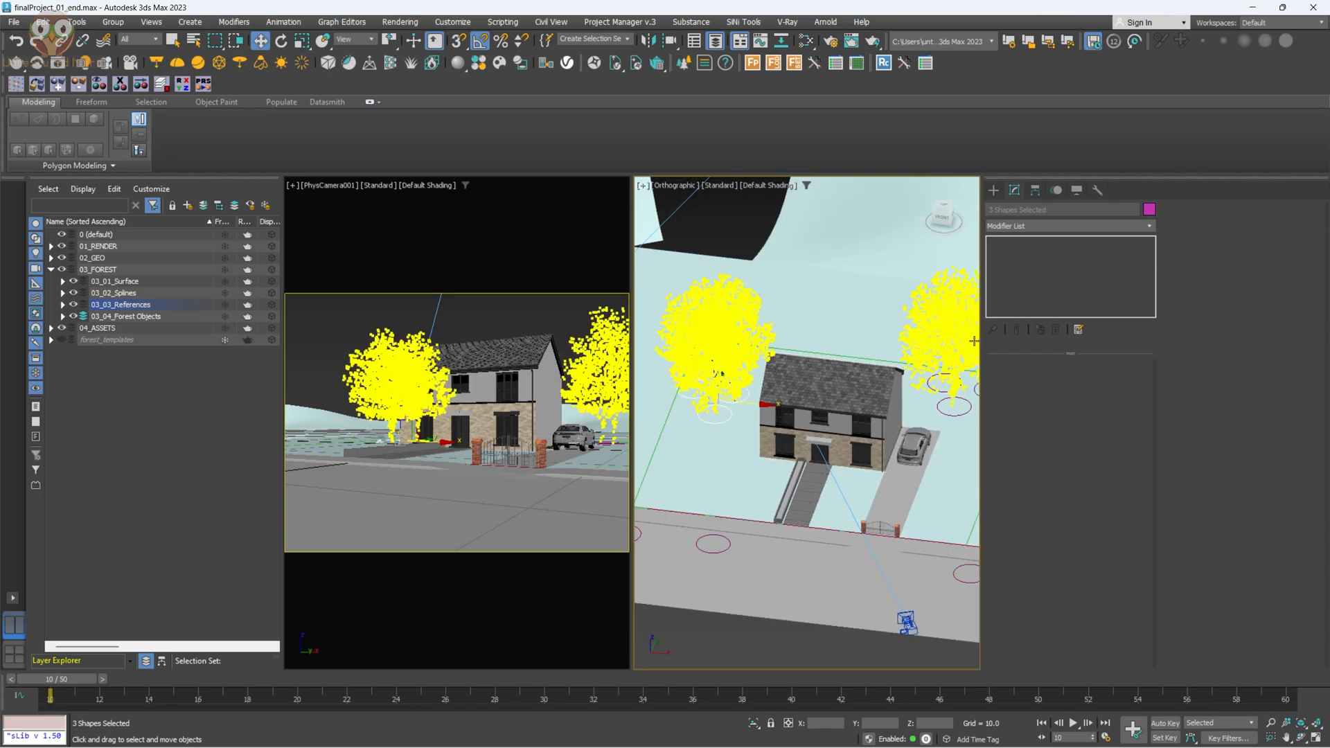
left_click(942, 379)
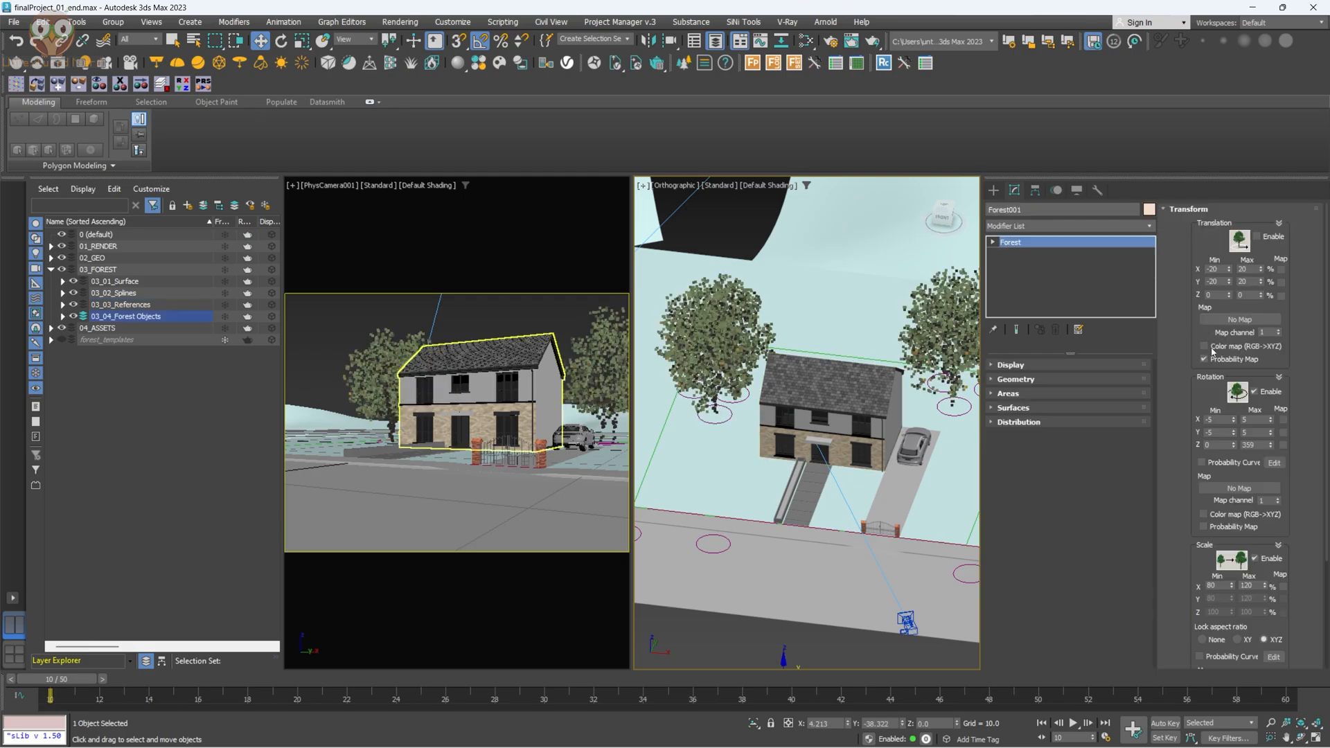
left_click_drag(1216, 420, 1151, 418)
key("Tab")
type("1")
key("Tab")
key("Tab")
type("-1")
key("Tab")
type("1")
key("Tab")
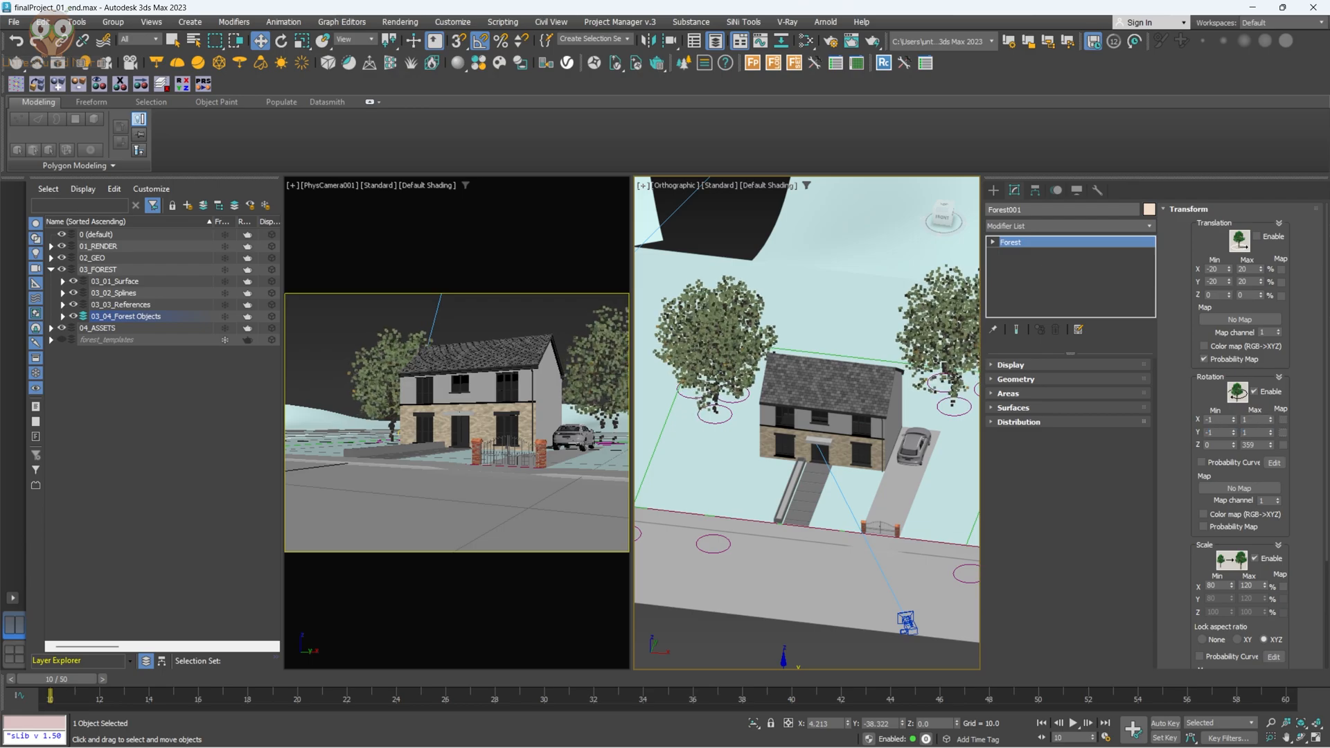
Test-render the PhysCamera001 view with V-Ray to check the repositioned trees and close the frame buffer.
left_click(547, 318)
key("shift+q")
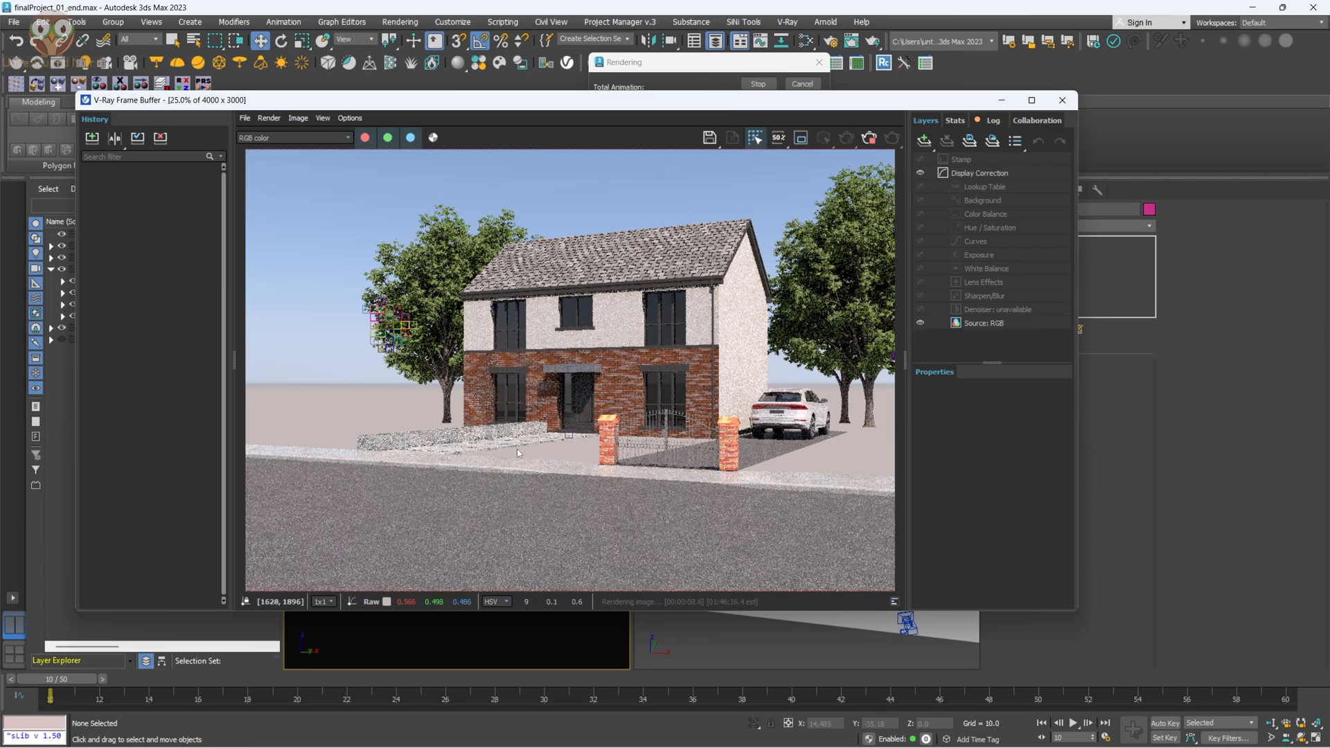
left_click(1062, 99)
left_click(942, 470)
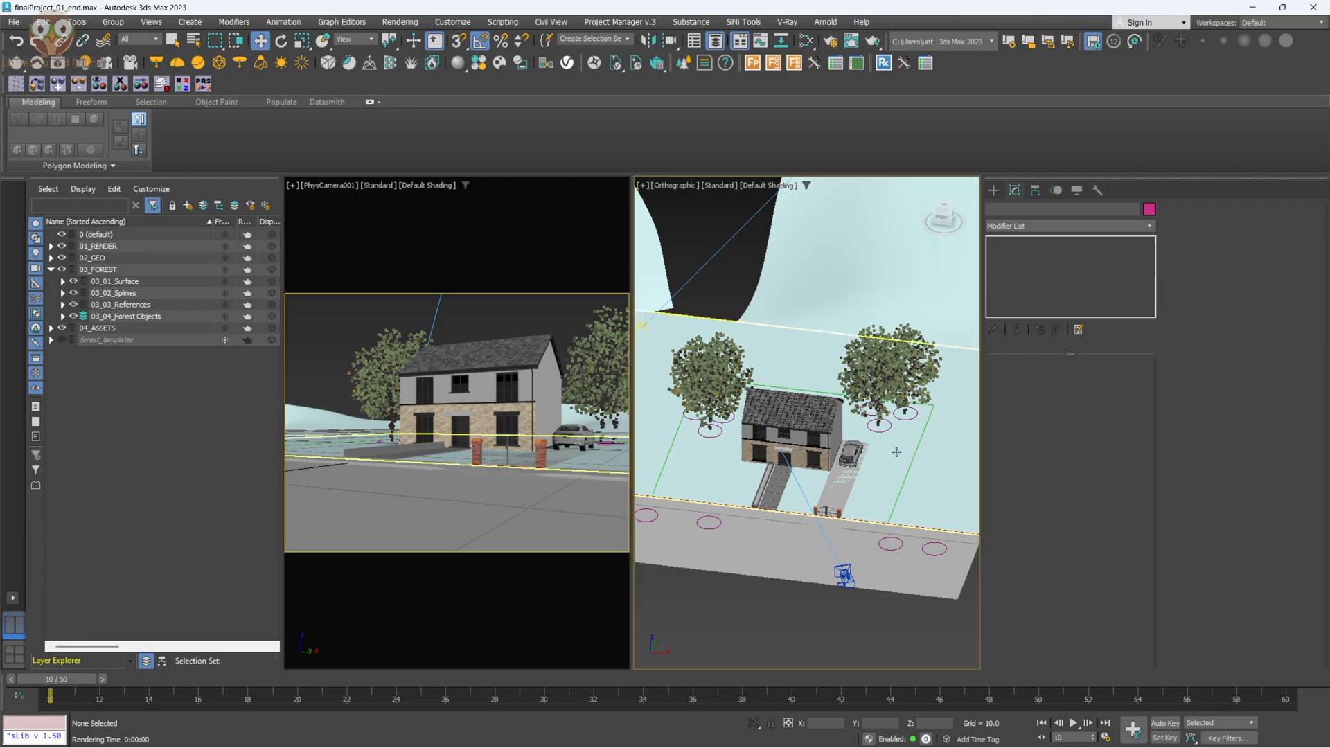
left_click(751, 62)
scroll(757, 408, "down", 4)
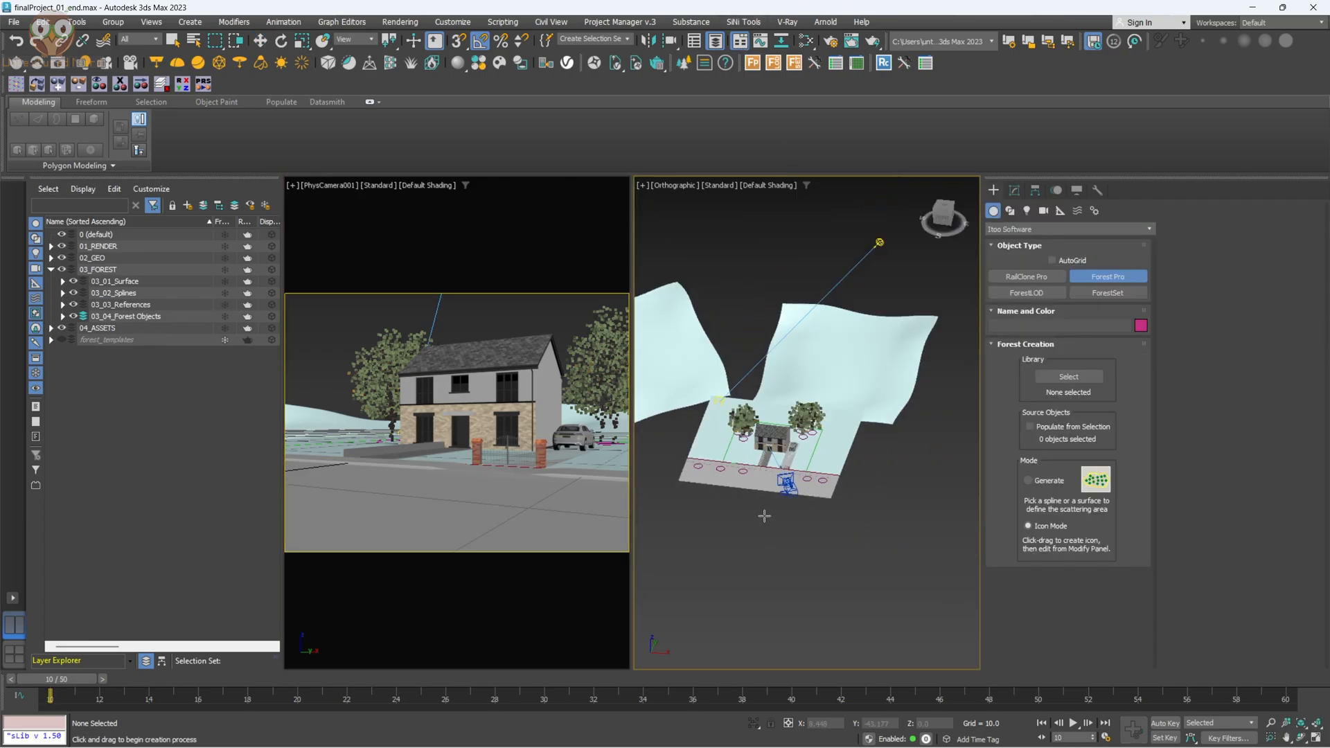
scroll(765, 516, "up", 2)
right_click(776, 506)
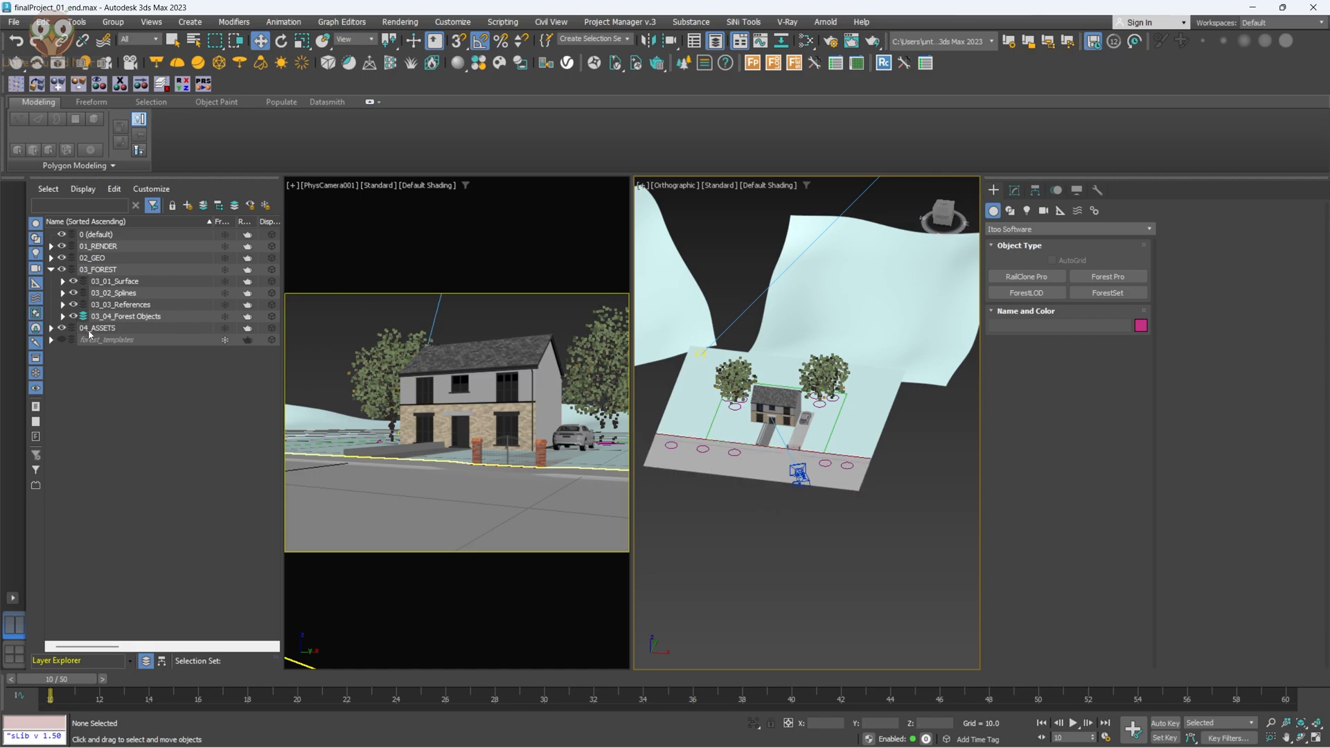
Rename the Forest001 object in the 03_04_Forest Objects layer as F_gardenTrees.
left_click(62, 316)
left_click(119, 328)
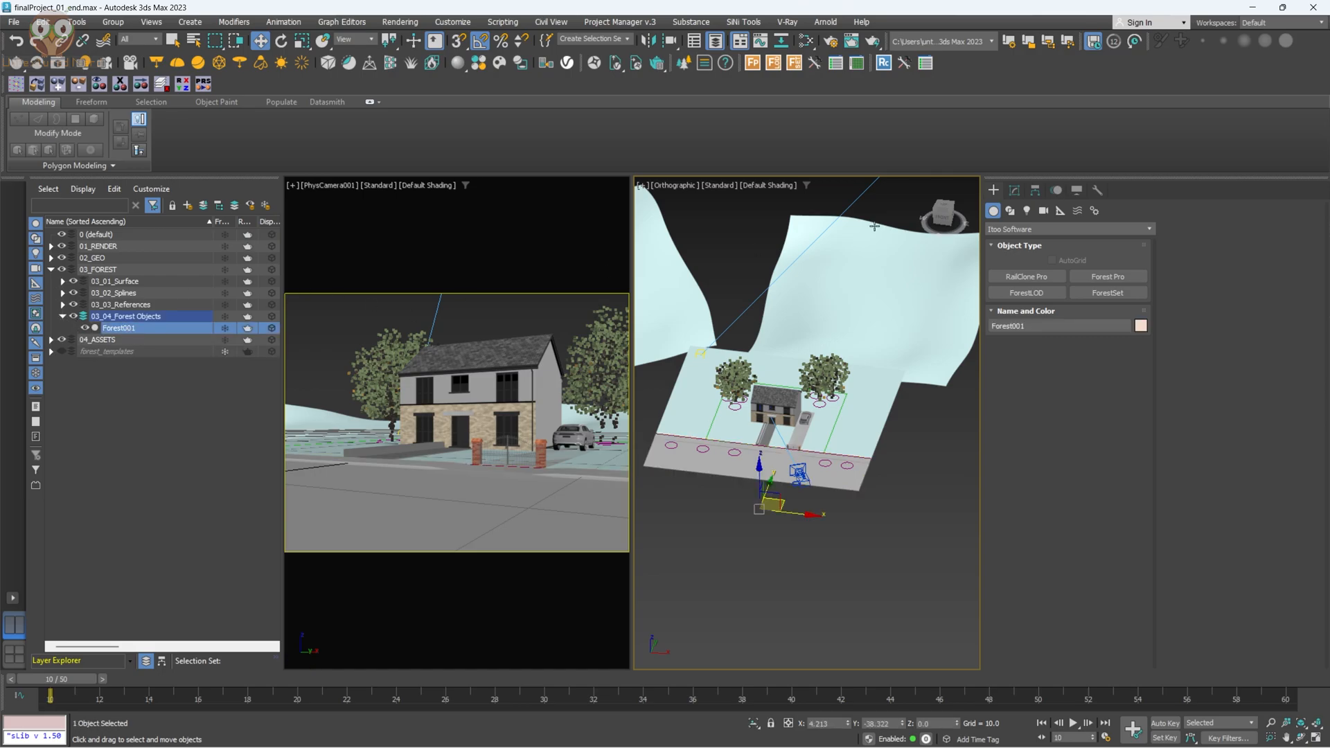
left_click(1018, 189)
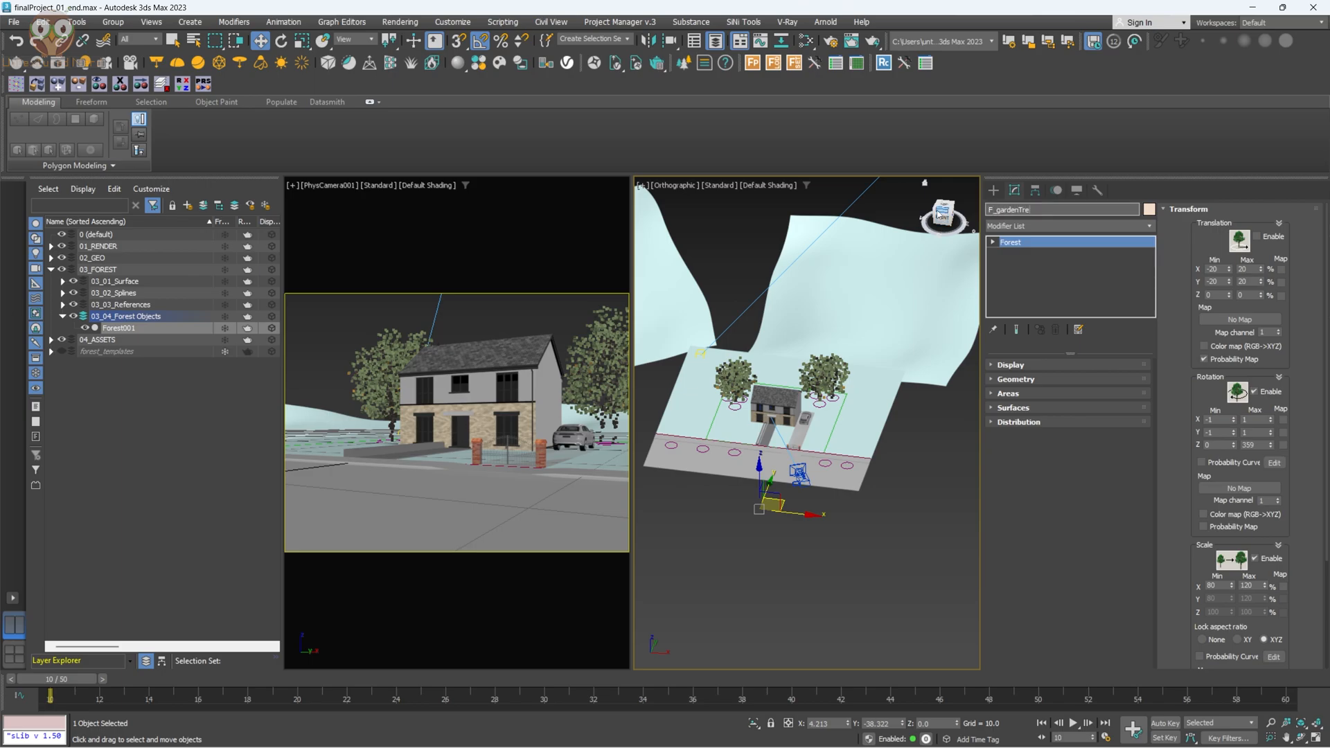
key("Return")
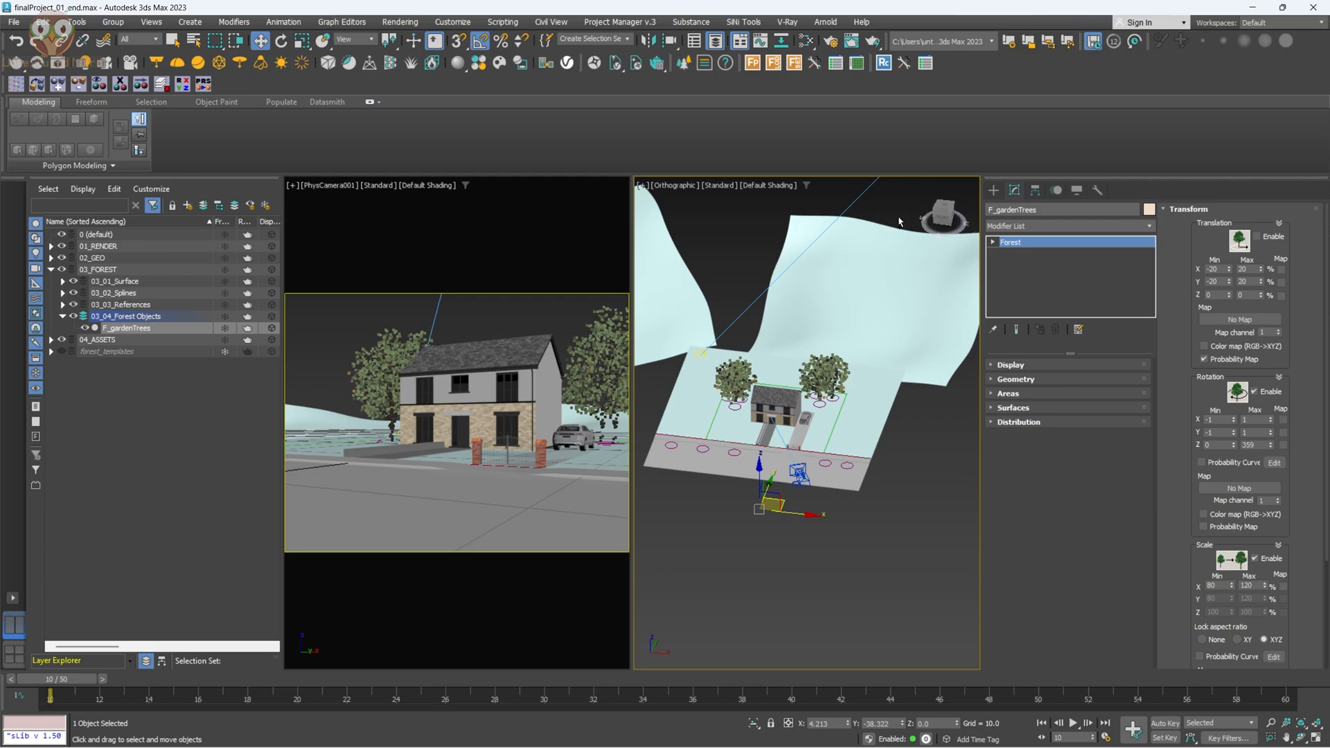
Clone the F_gardenTrees object as an independent copy named F_lawn.
key("ctrl+v")
left_click(631, 349)
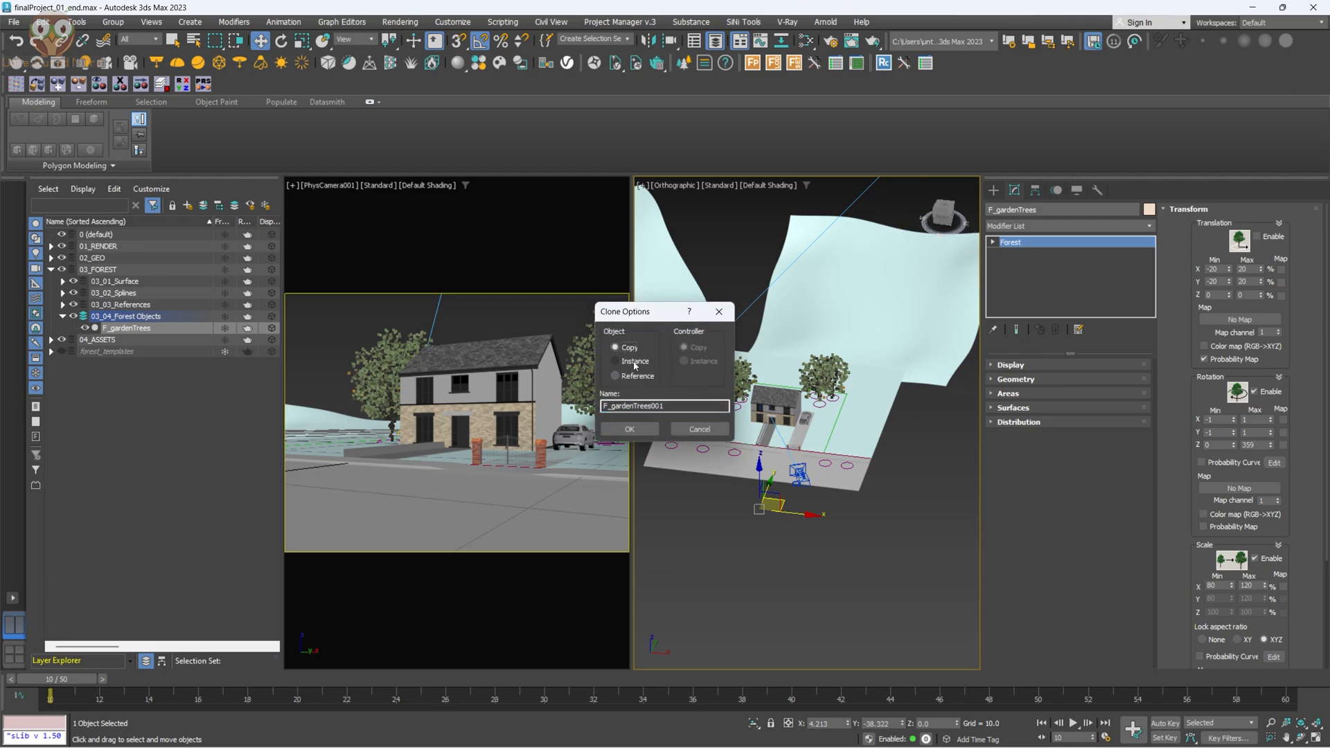
left_click_drag(614, 409, 739, 410)
type("F_lawn")
key("Return")
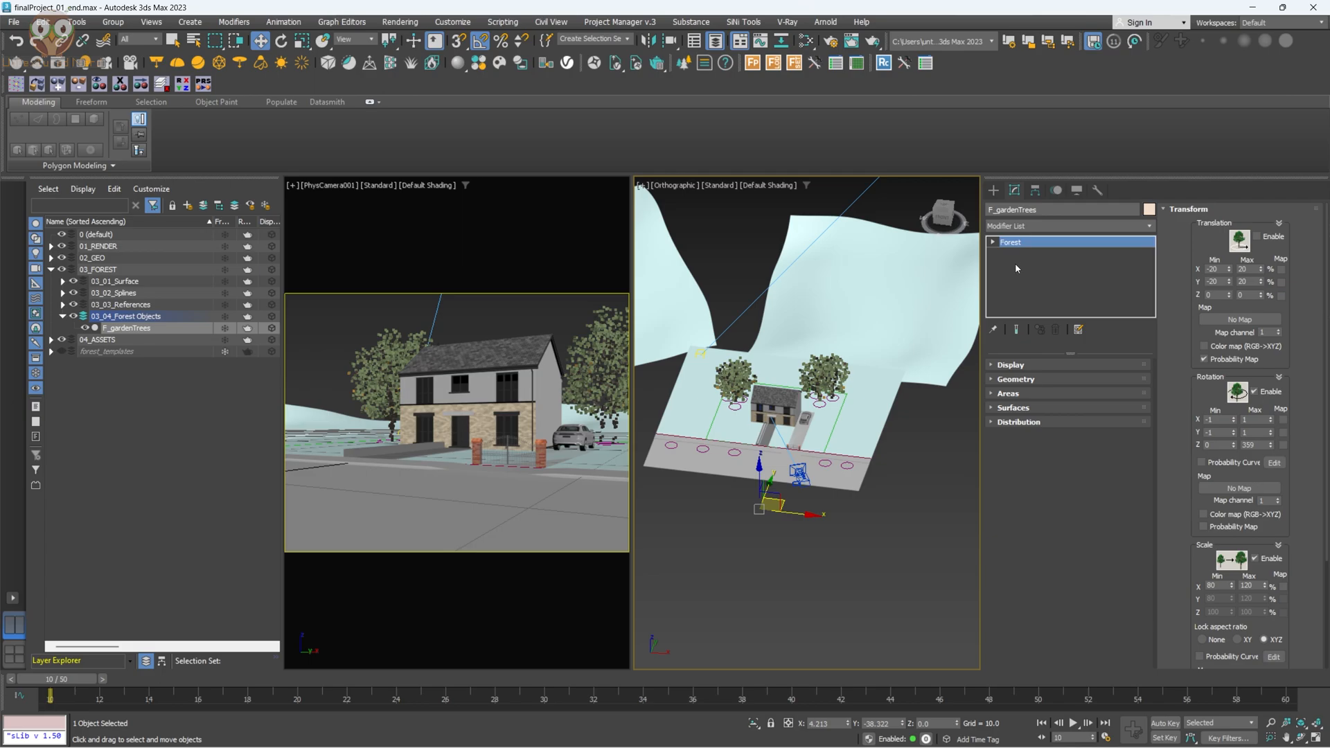
Load the Cut grass field 02 (large) preset from the library's Lawns presets into F_lawn.
left_click(1044, 380)
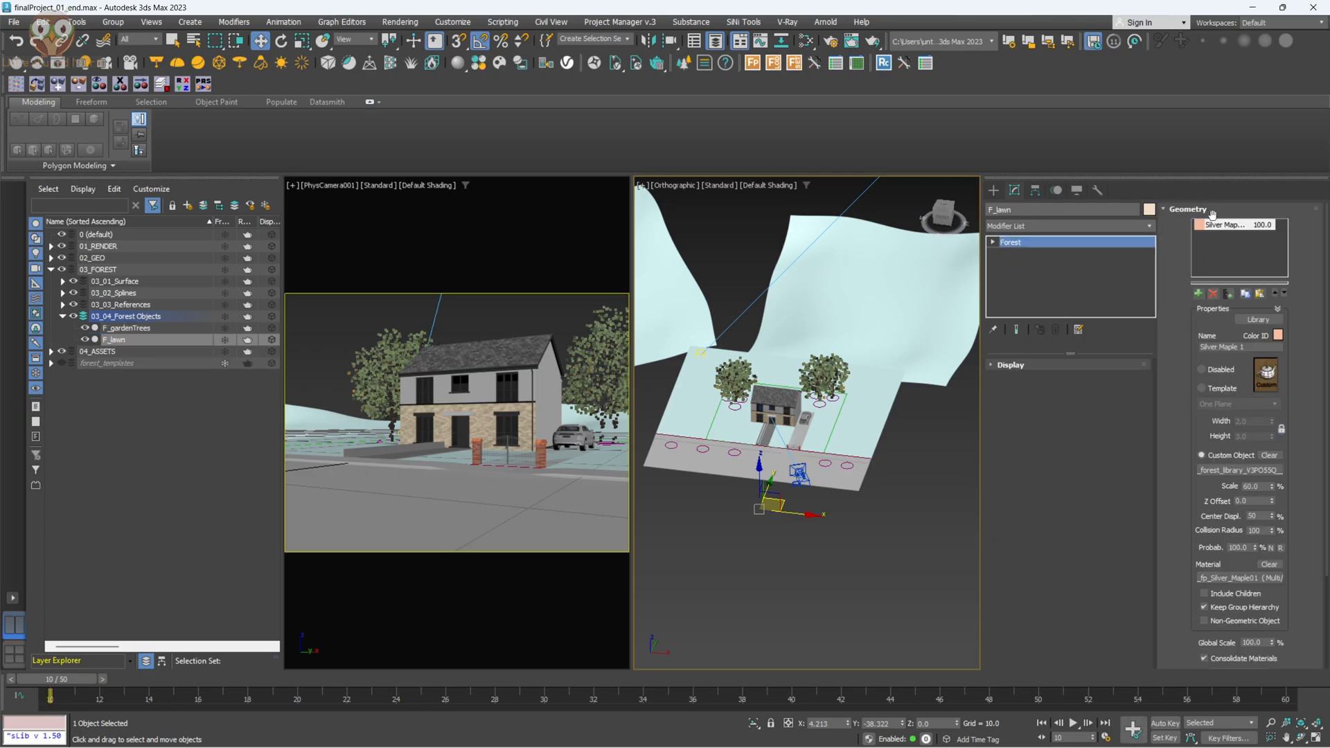
left_click(1258, 319)
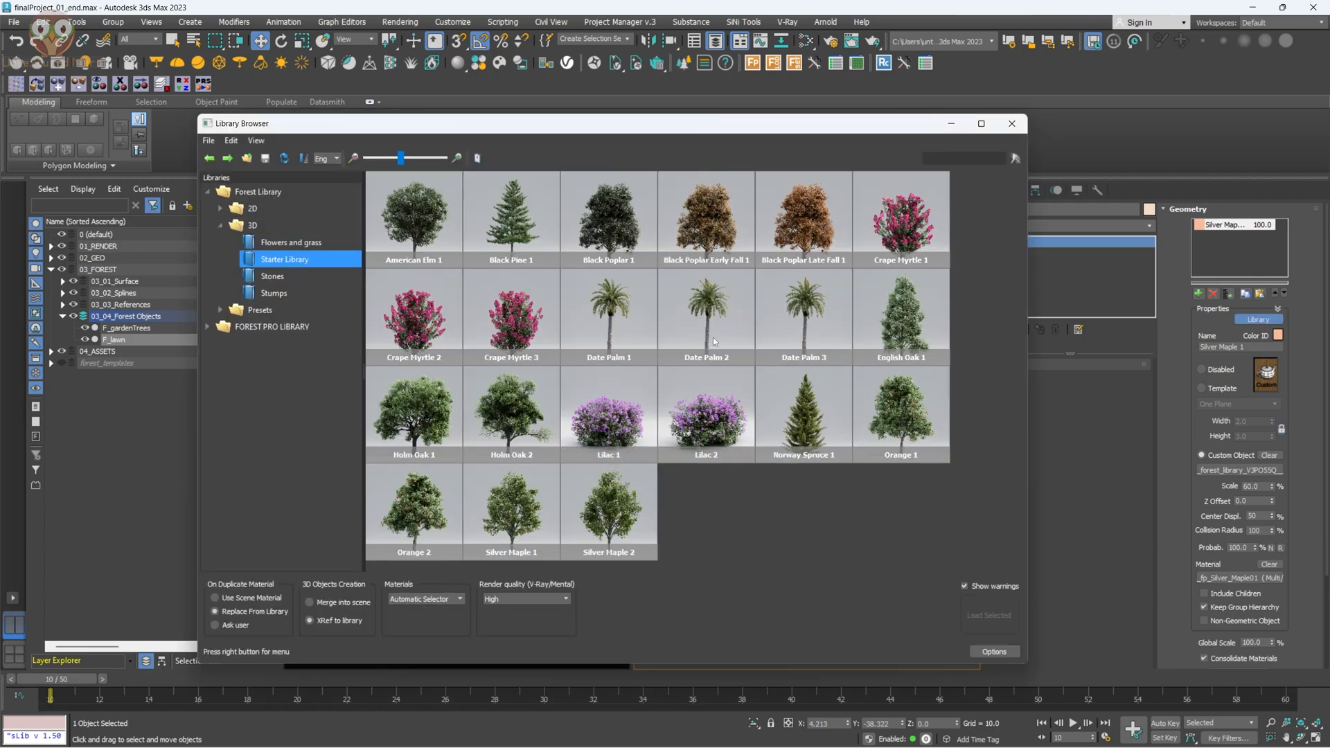
left_click(219, 311)
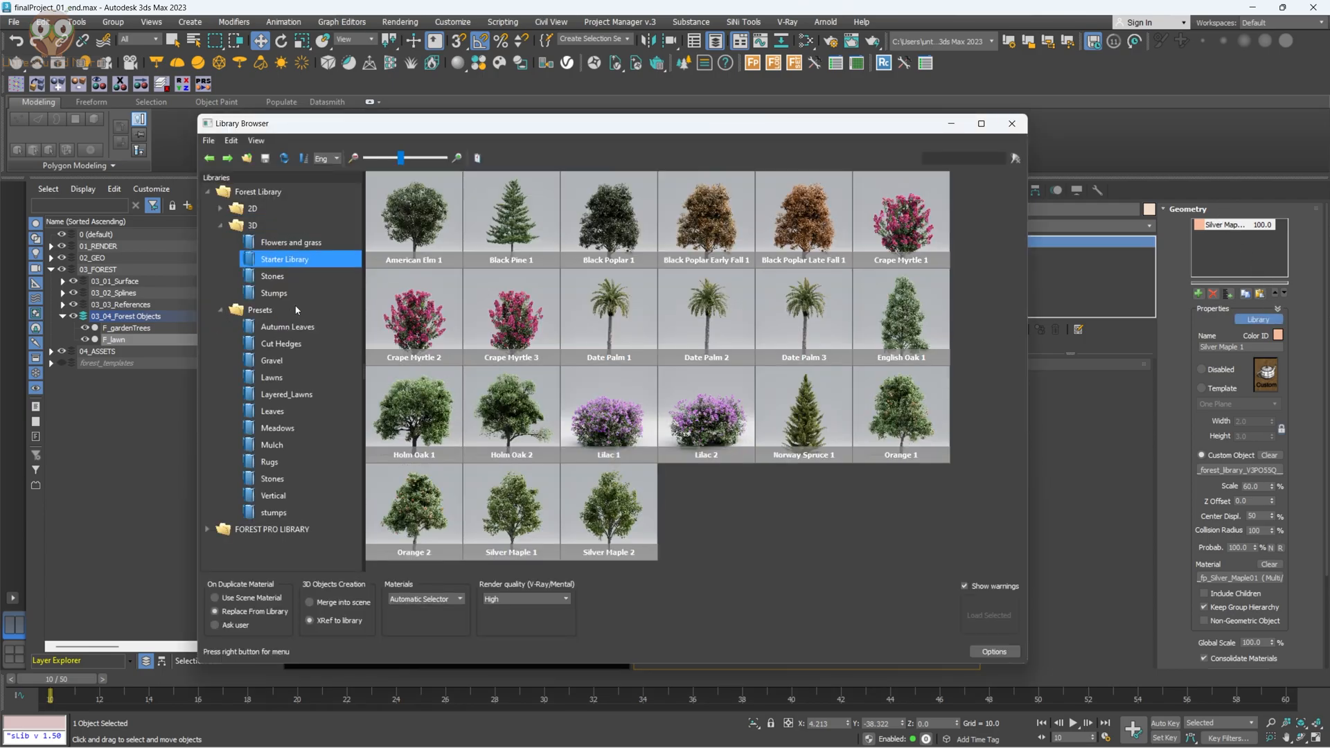
left_click(271, 378)
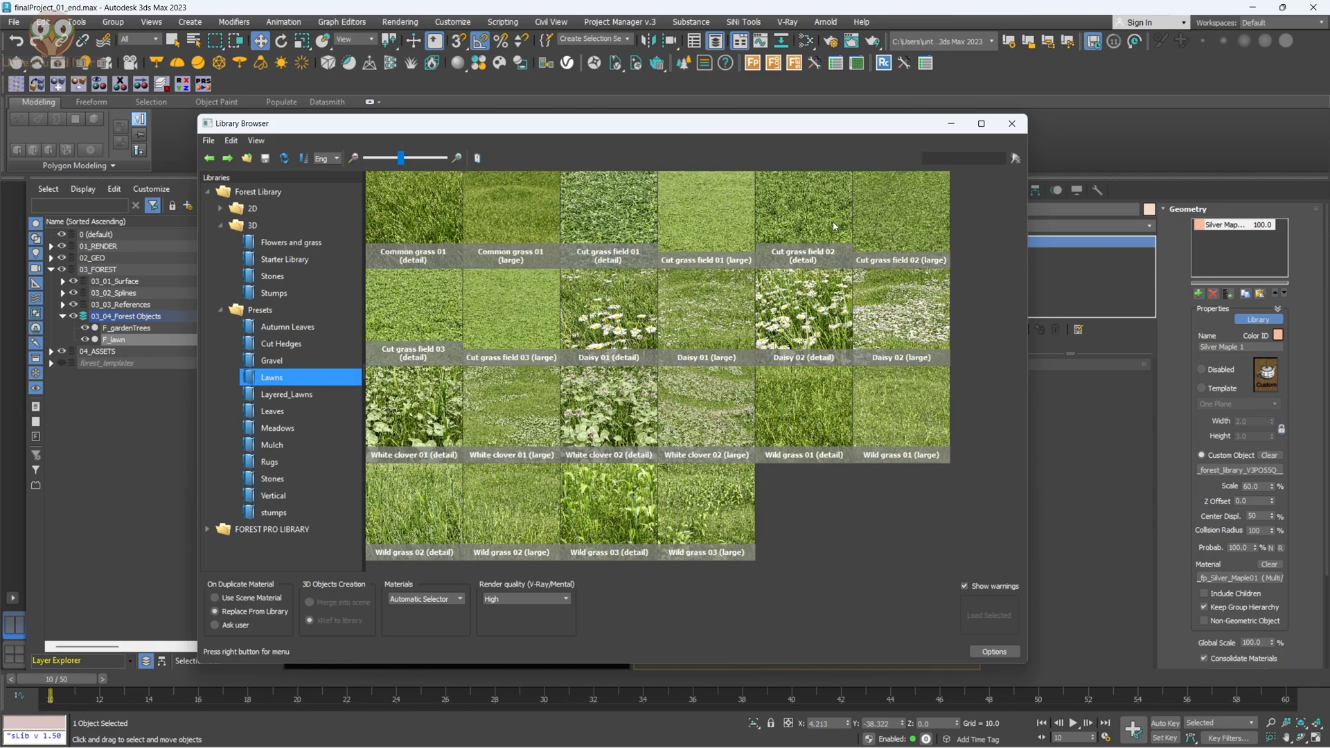
left_click(818, 243)
left_click(908, 254)
left_click(970, 604)
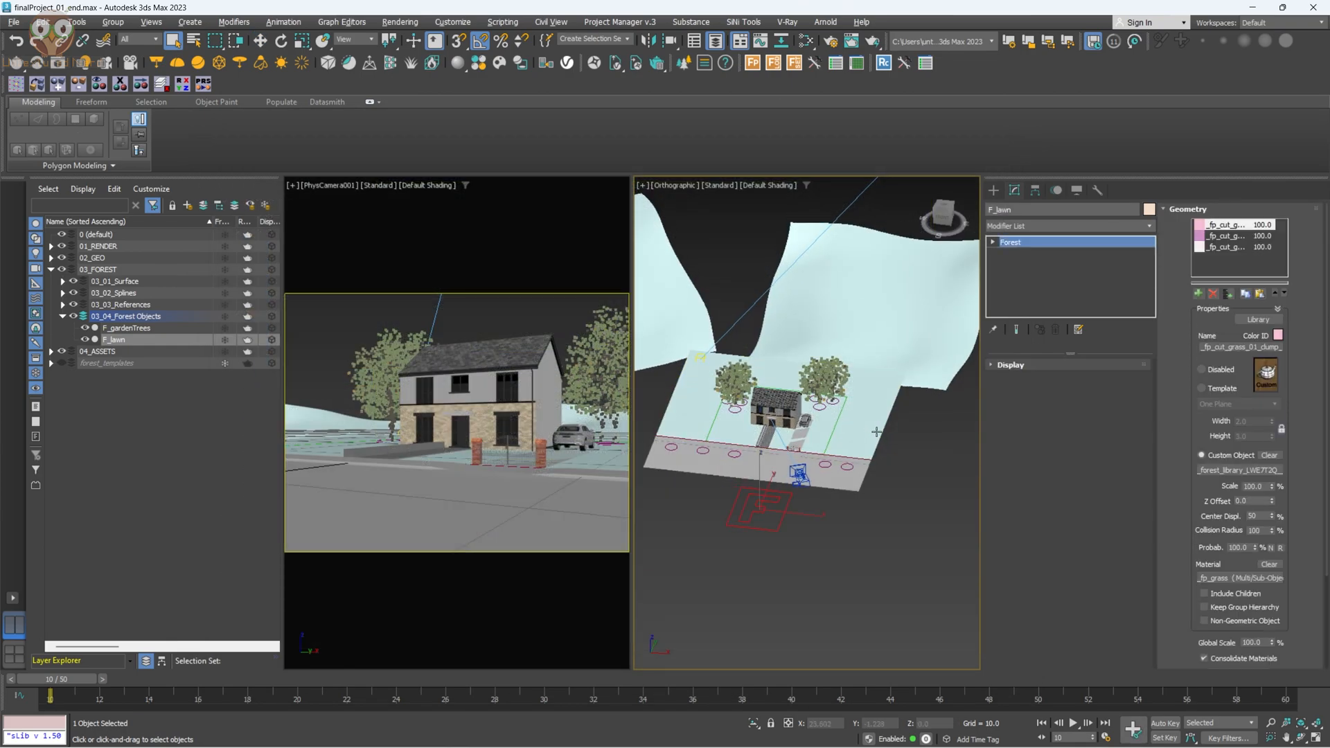
Check that F_lawn uses F_surface_main and turn on its Surface Area to scatter grass over it.
middle_click_drag(876, 432, 876, 430, "alt")
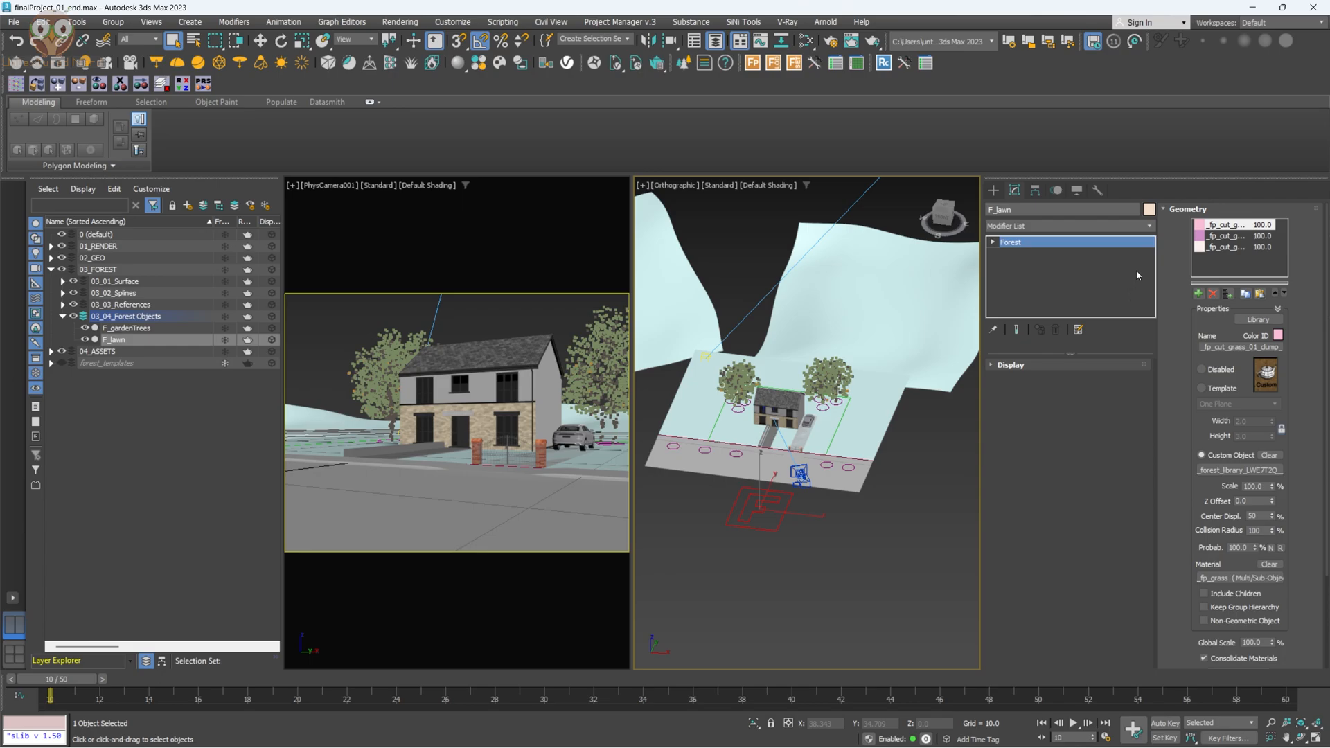
left_click(1231, 209)
left_click(1044, 406)
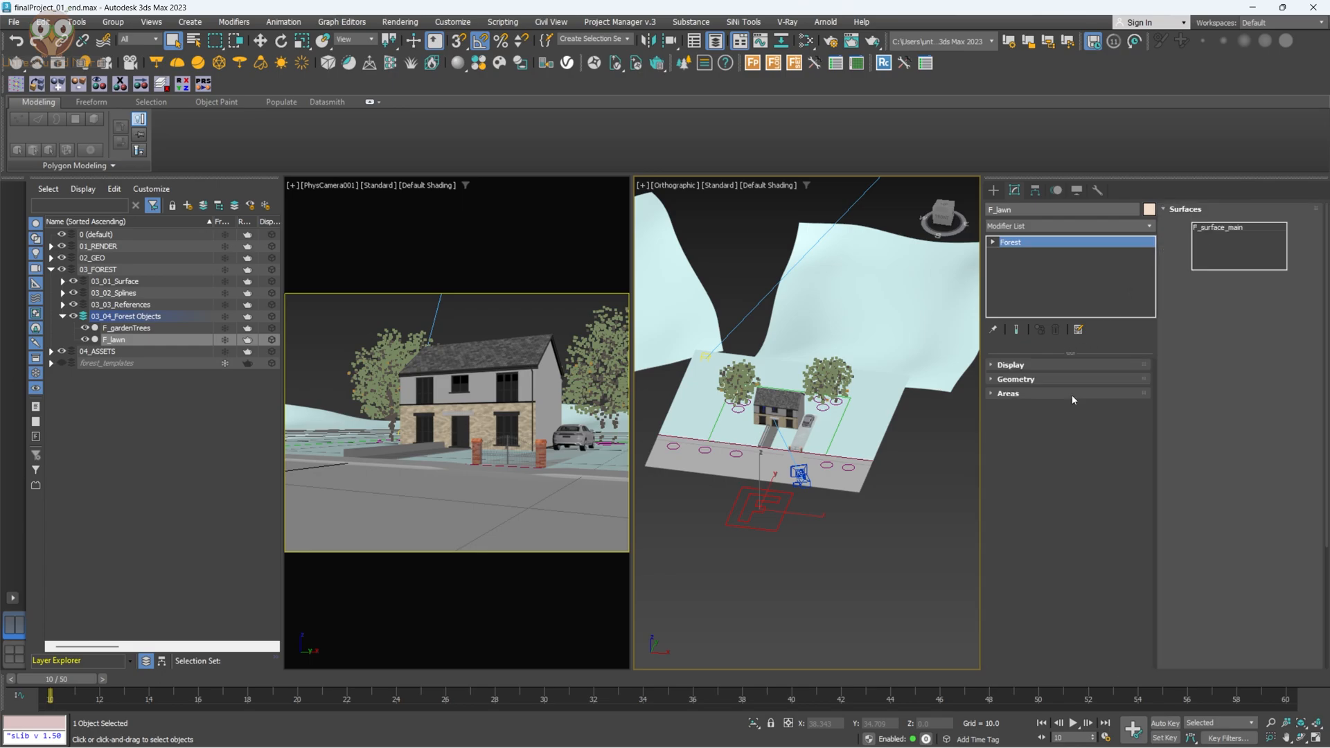
left_click(1231, 231)
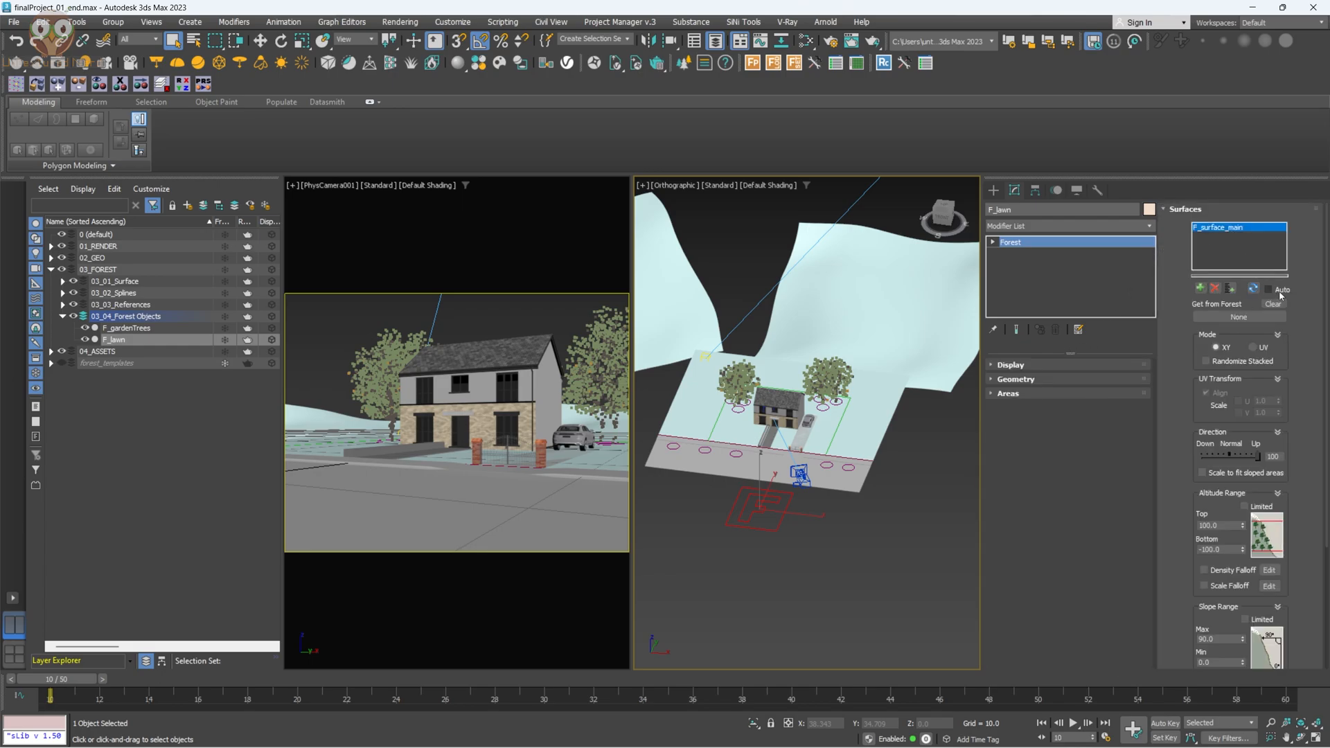
left_click(1070, 392)
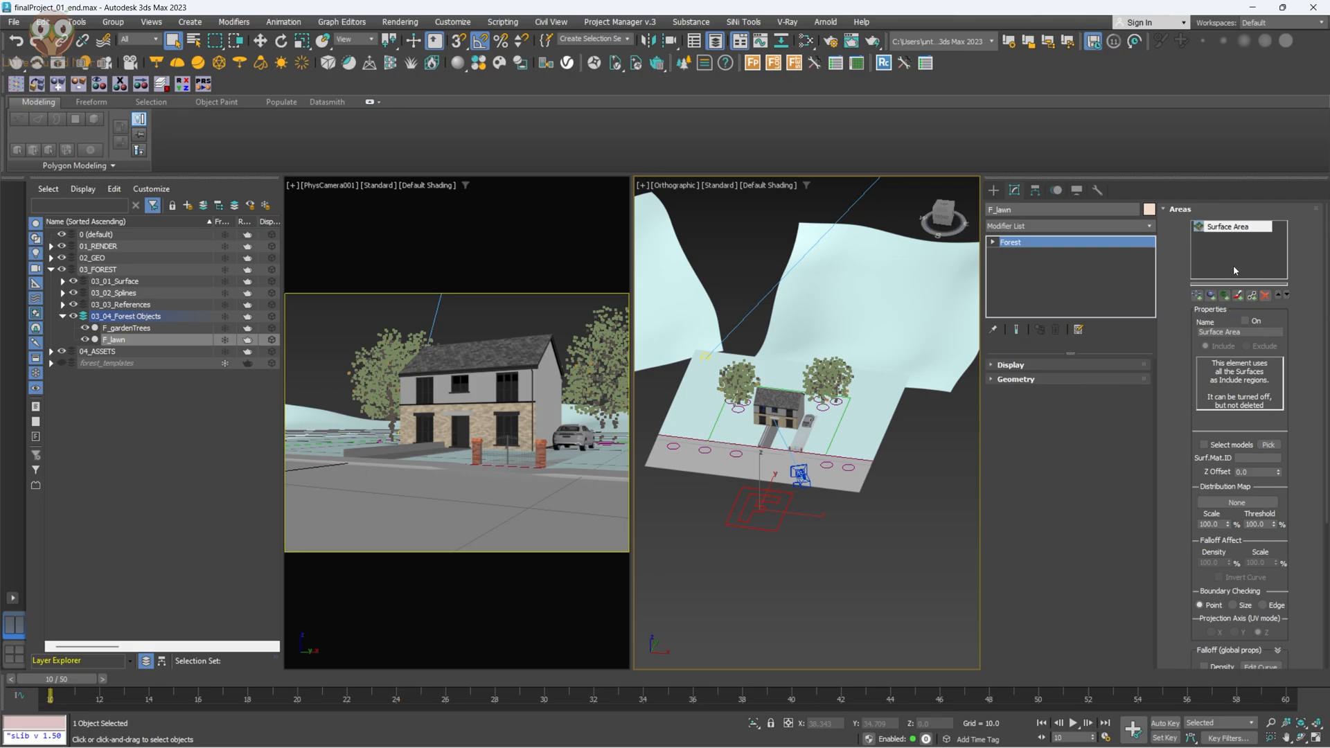
left_click(1244, 322)
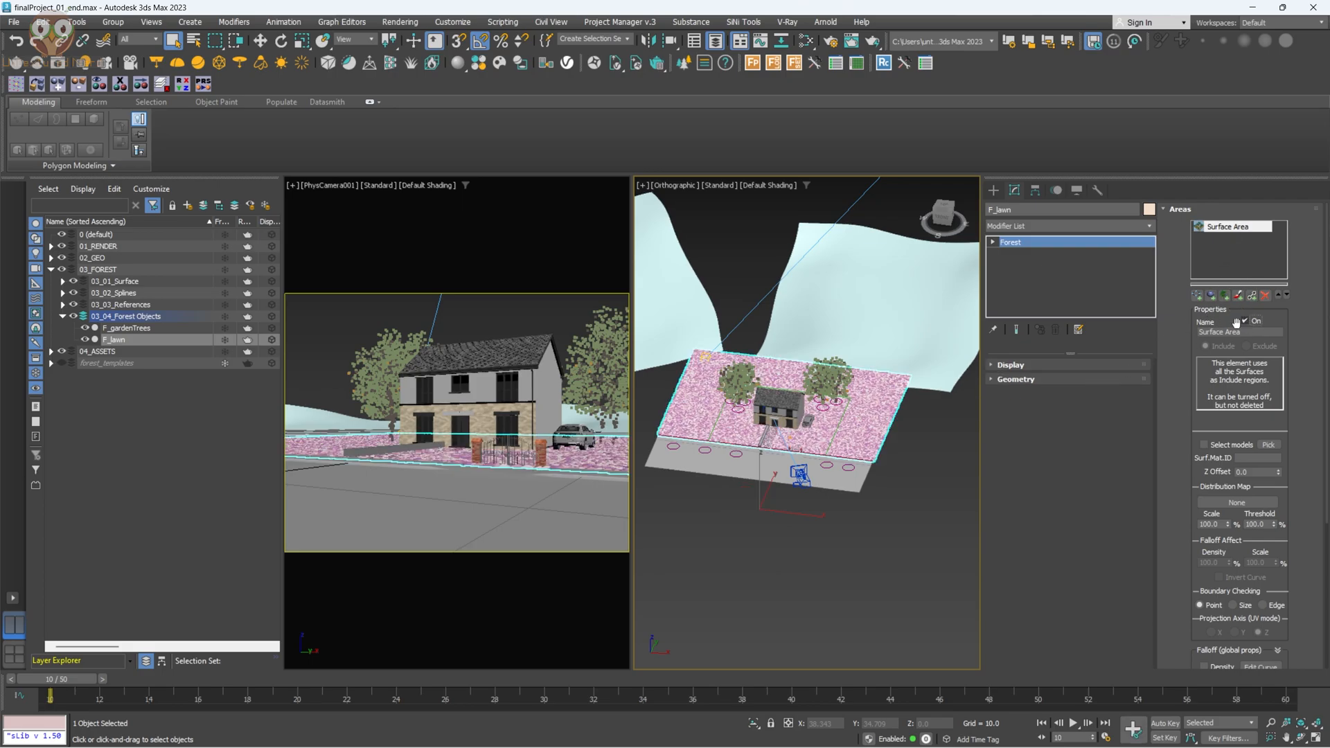
Add an object exclude area to F_lawn that uses the driveway leading to the car.
key("w")
key("z")
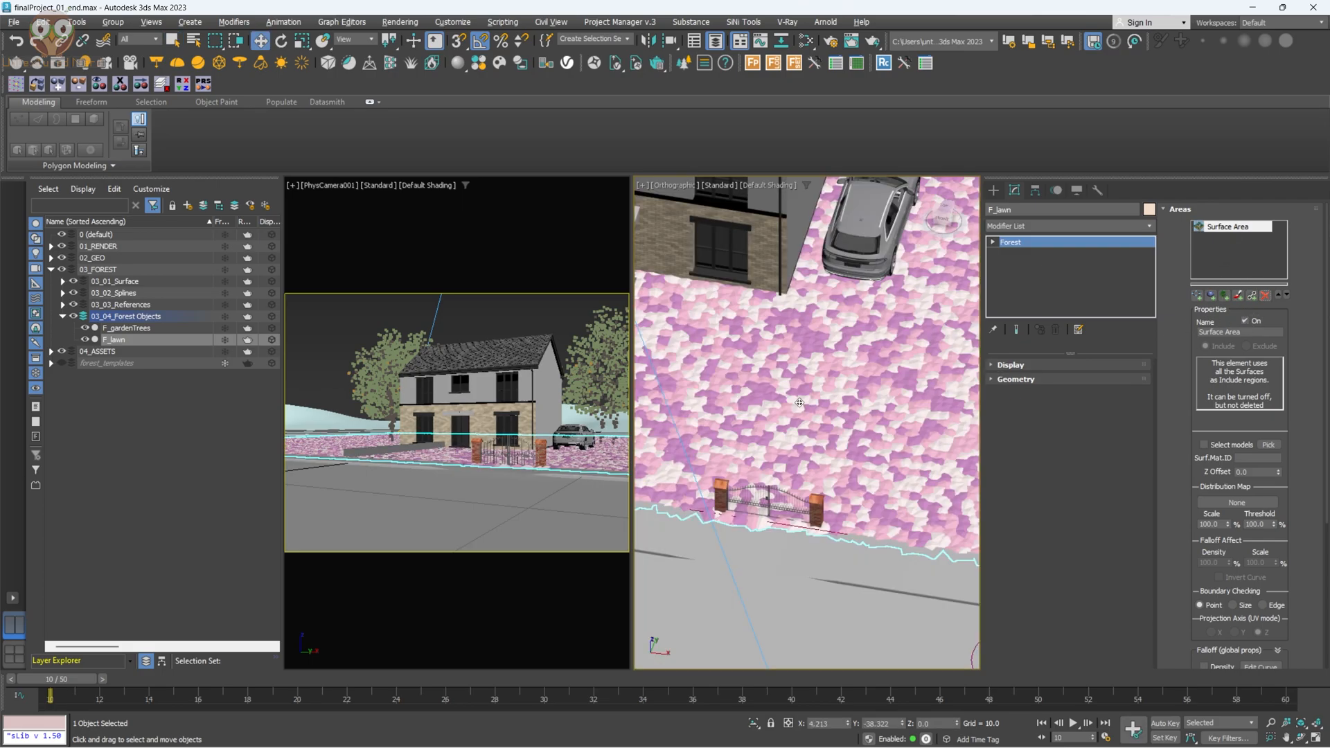
scroll(799, 402, "down", 2)
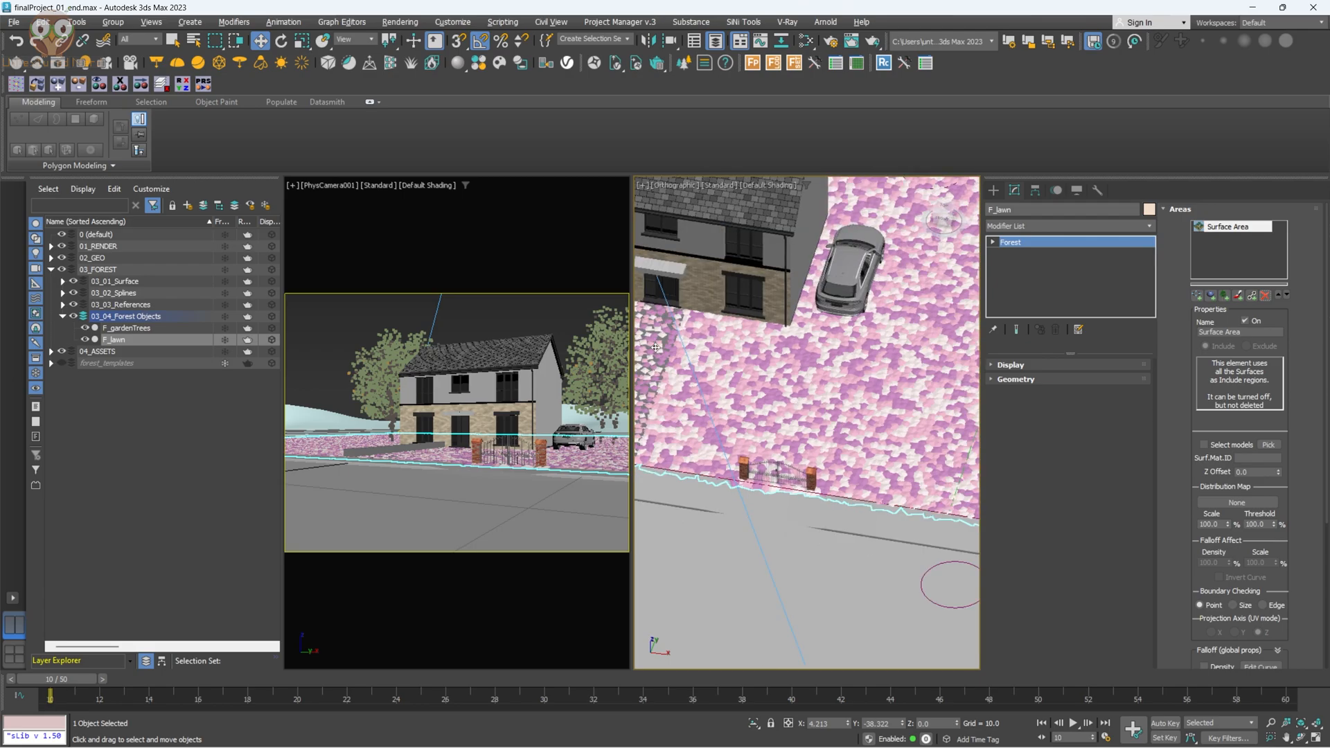
left_click(1211, 296)
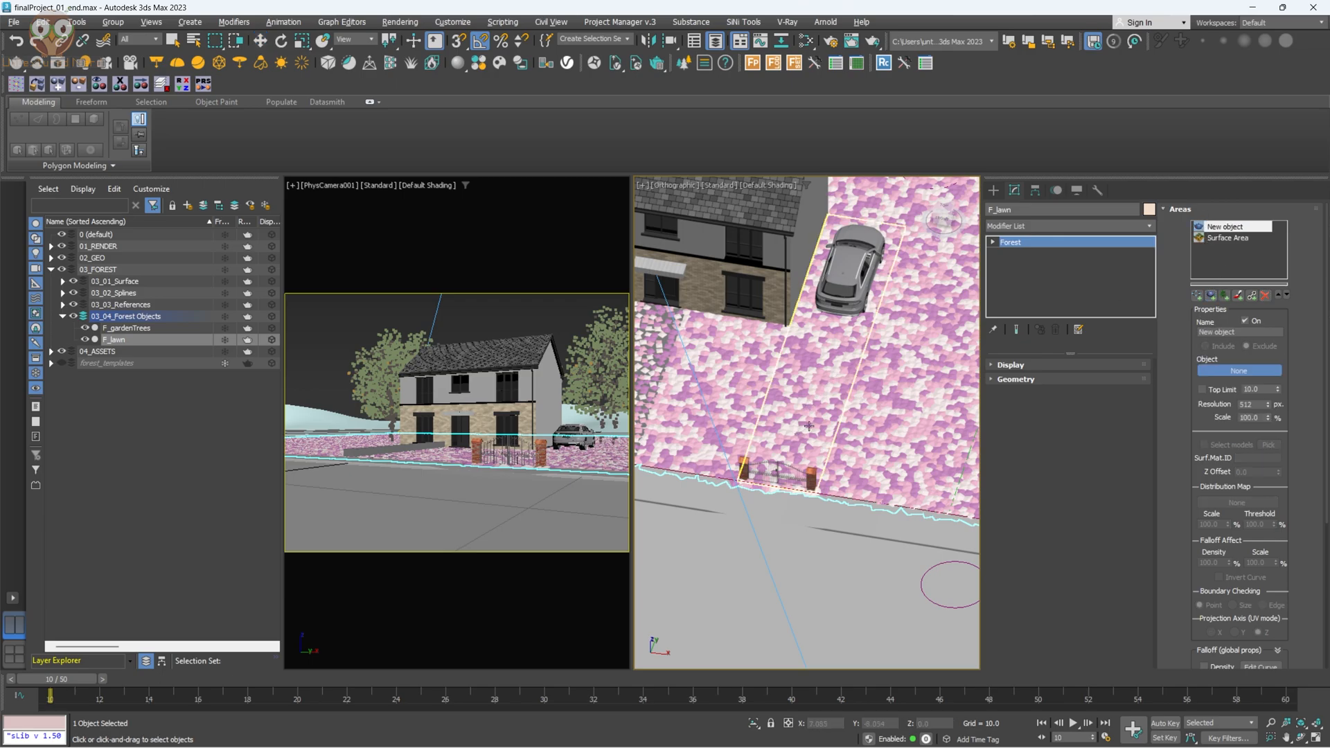
left_click(817, 395)
scroll(817, 396, "down", 3)
middle_click_drag(817, 397, 888, 398, "alt")
scroll(801, 371, "up", 1)
scroll(785, 406, "up", 5)
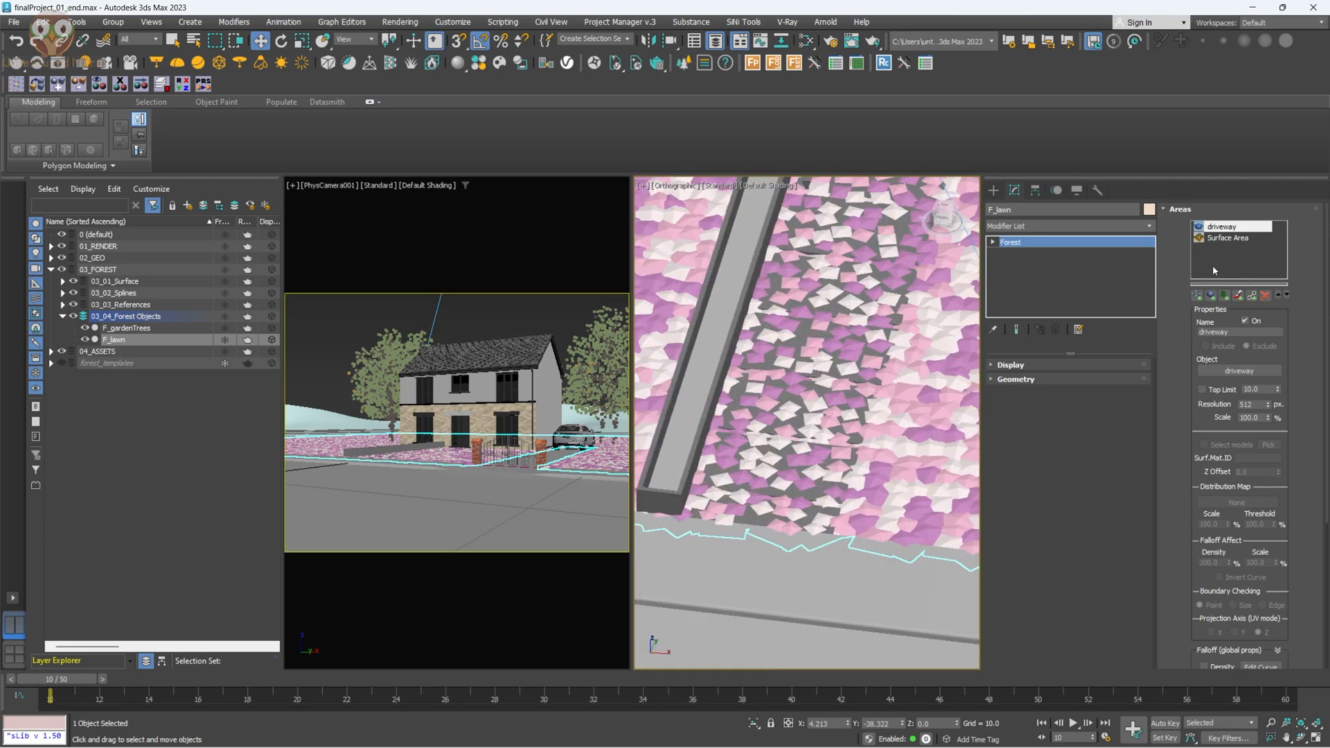
Add another object exclude area to F_lawn for the stone slabs of the front path.
left_click(1210, 297)
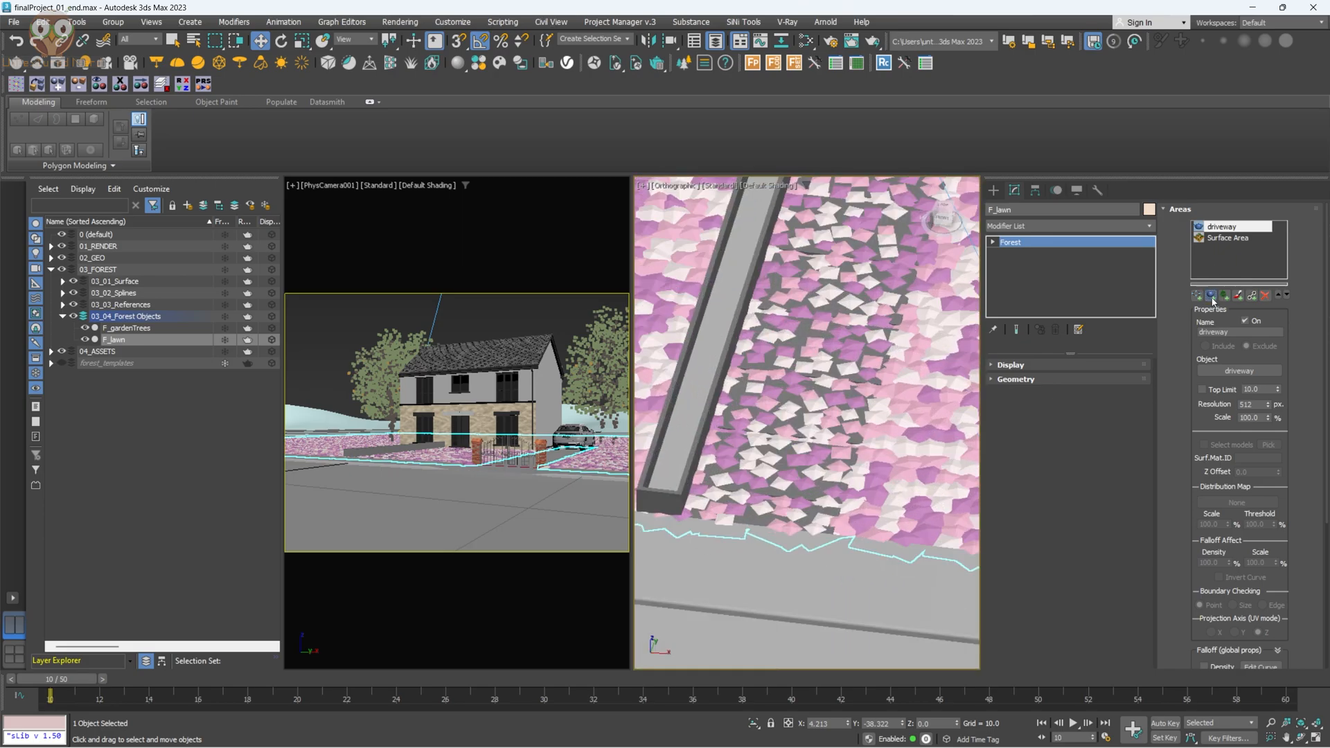
left_click(804, 337)
scroll(804, 337, "down", 2)
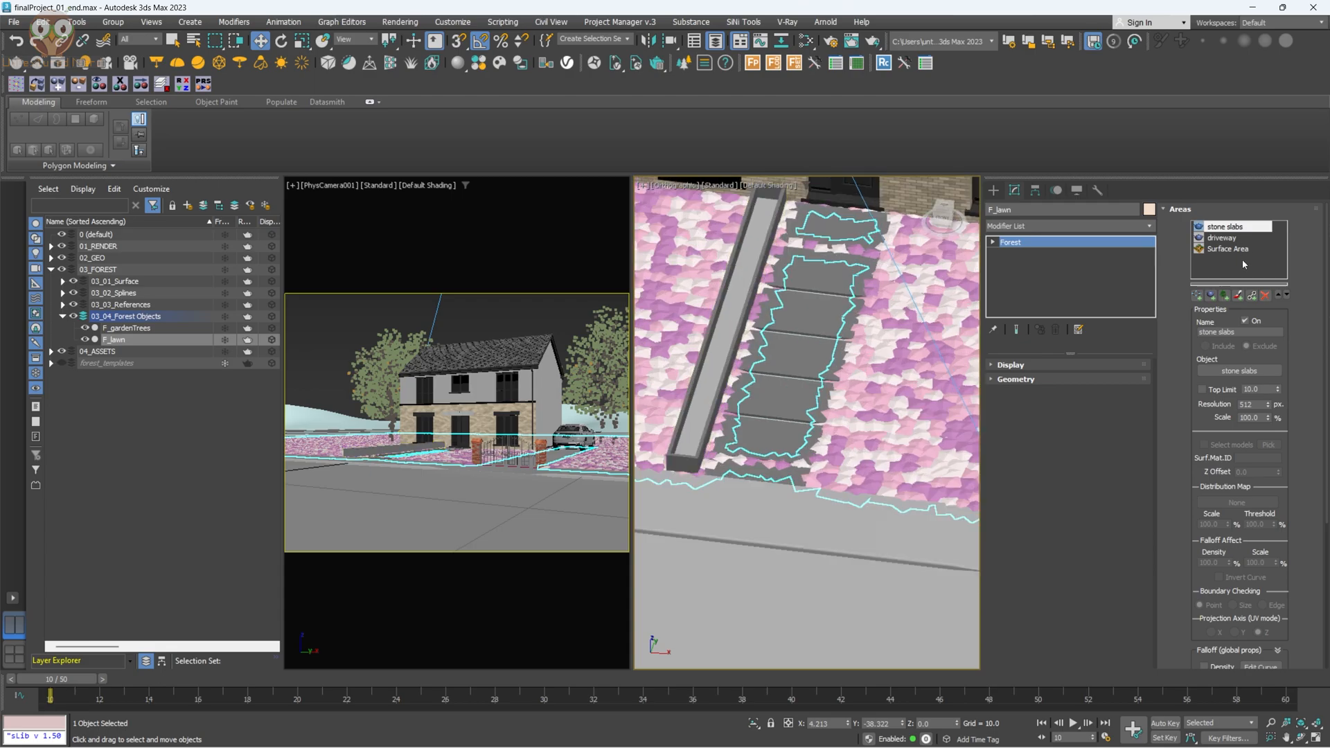
left_click(1211, 296)
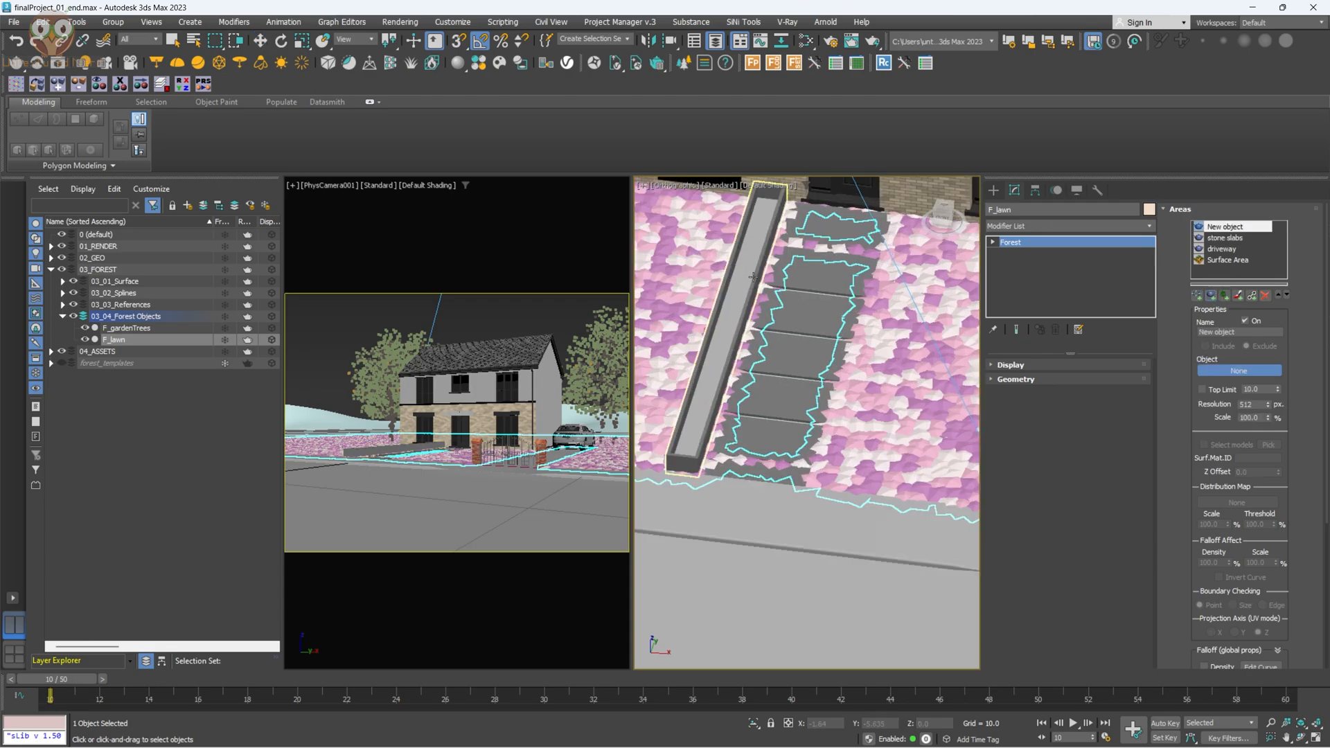
right_click(755, 277)
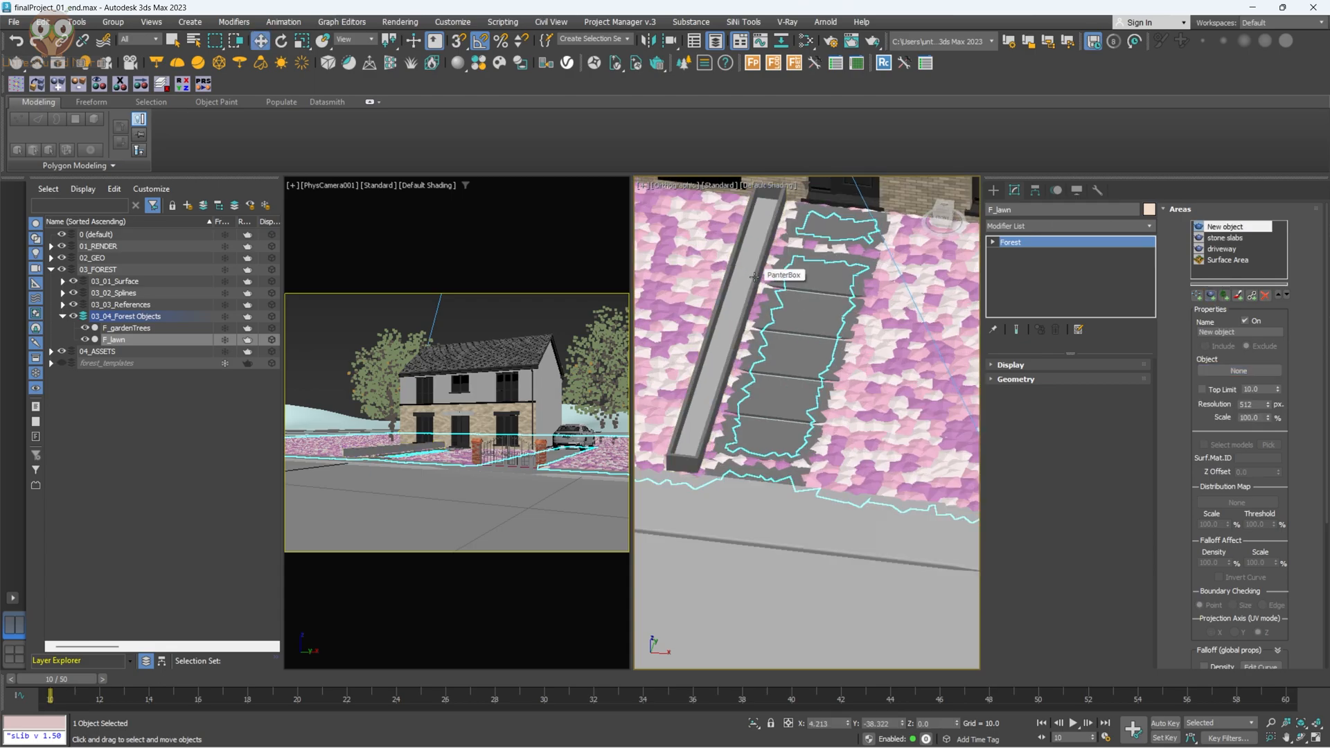
scroll(762, 384, "down", 2)
middle_click_drag(762, 385, 746, 358, "alt")
scroll(745, 358, "down", 2)
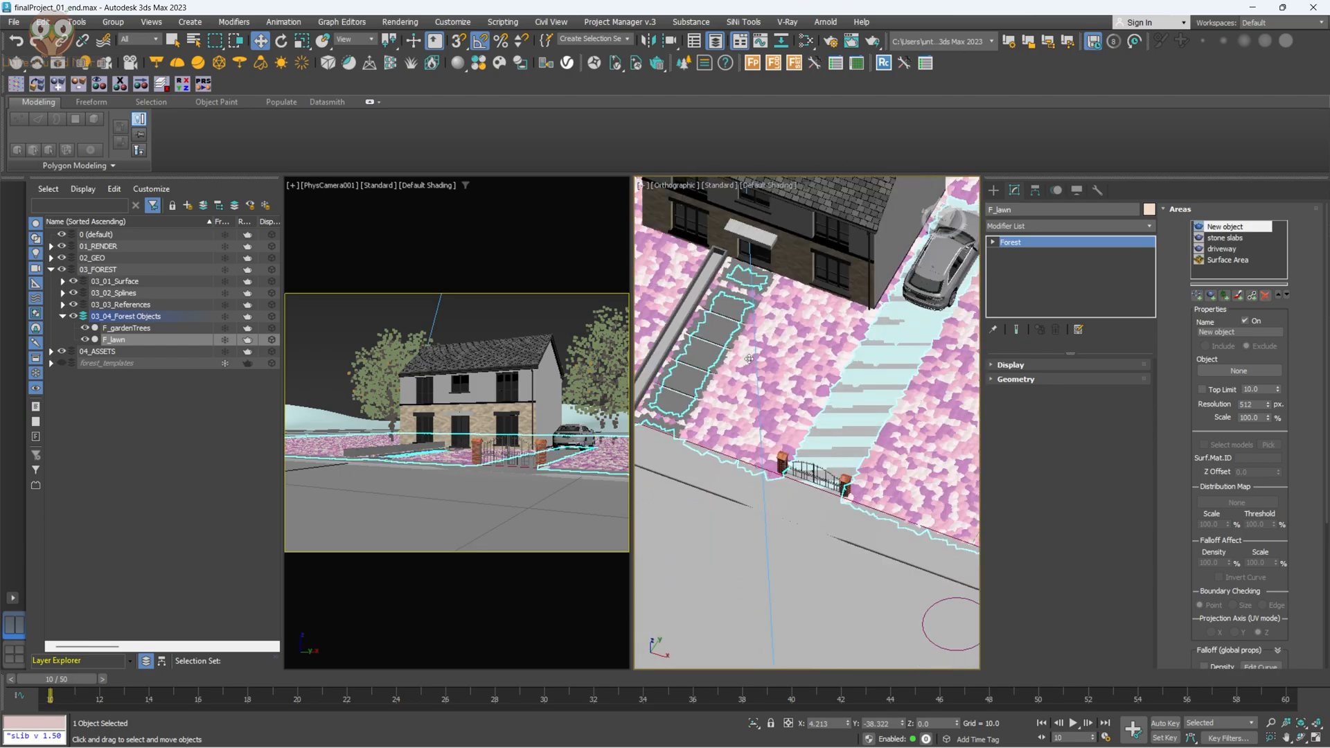
middle_click_drag(812, 441, 845, 433, "alt")
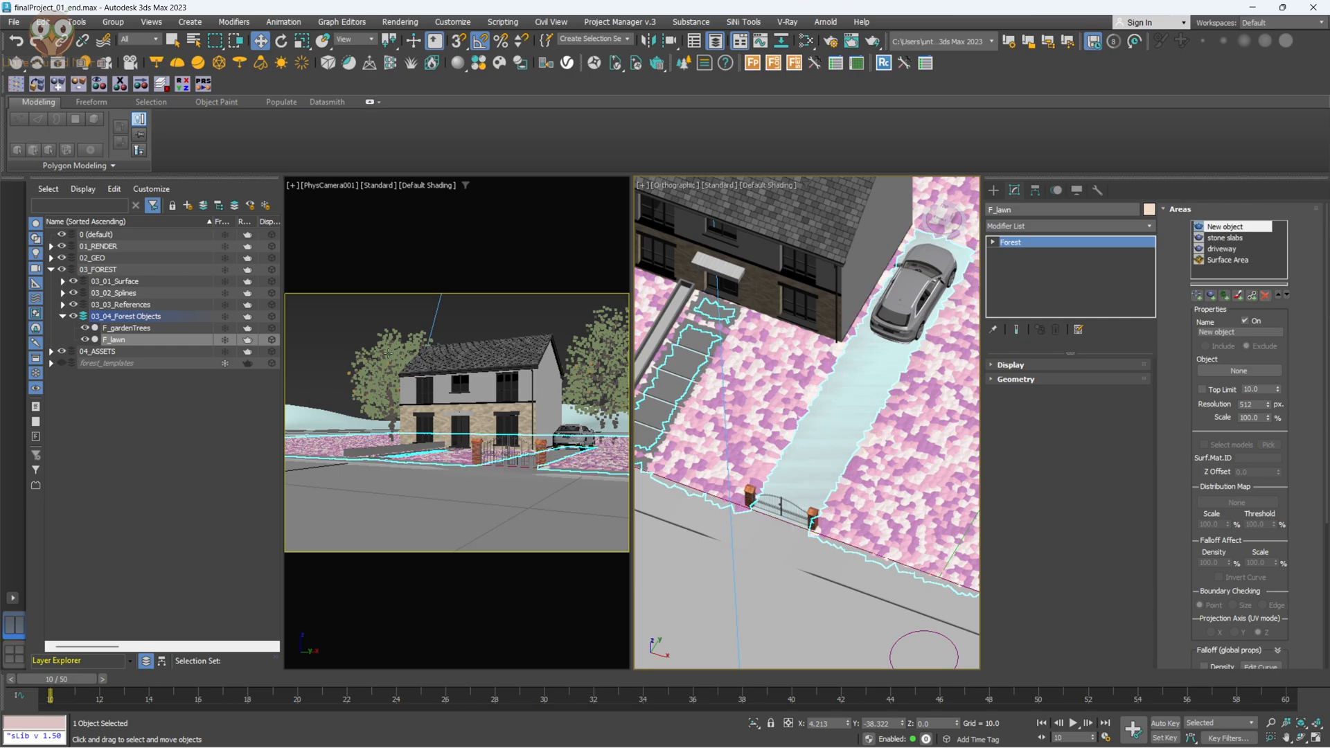
Test-render the PhysCamera001 view with V-Ray, examine the grass around the stone slabs and close the frame buffer.
left_click(374, 312)
key("shift+q")
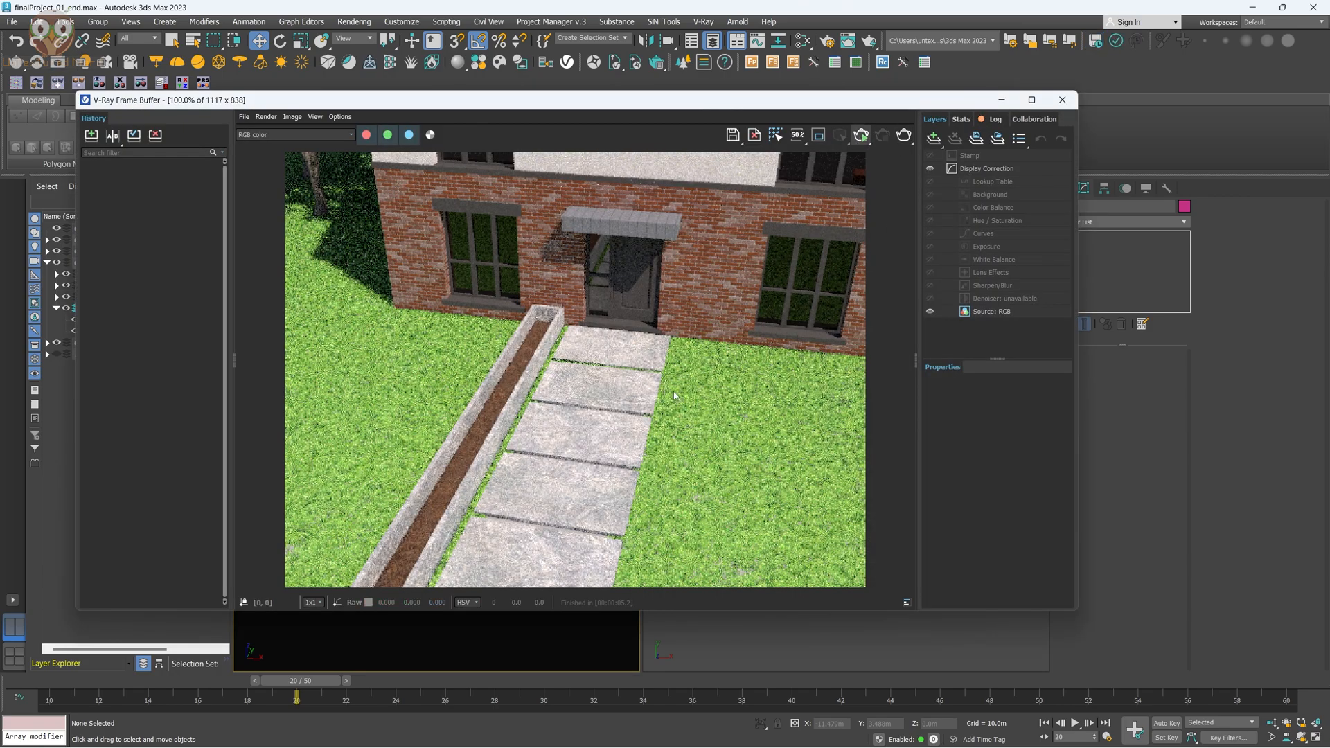
key("shift+q")
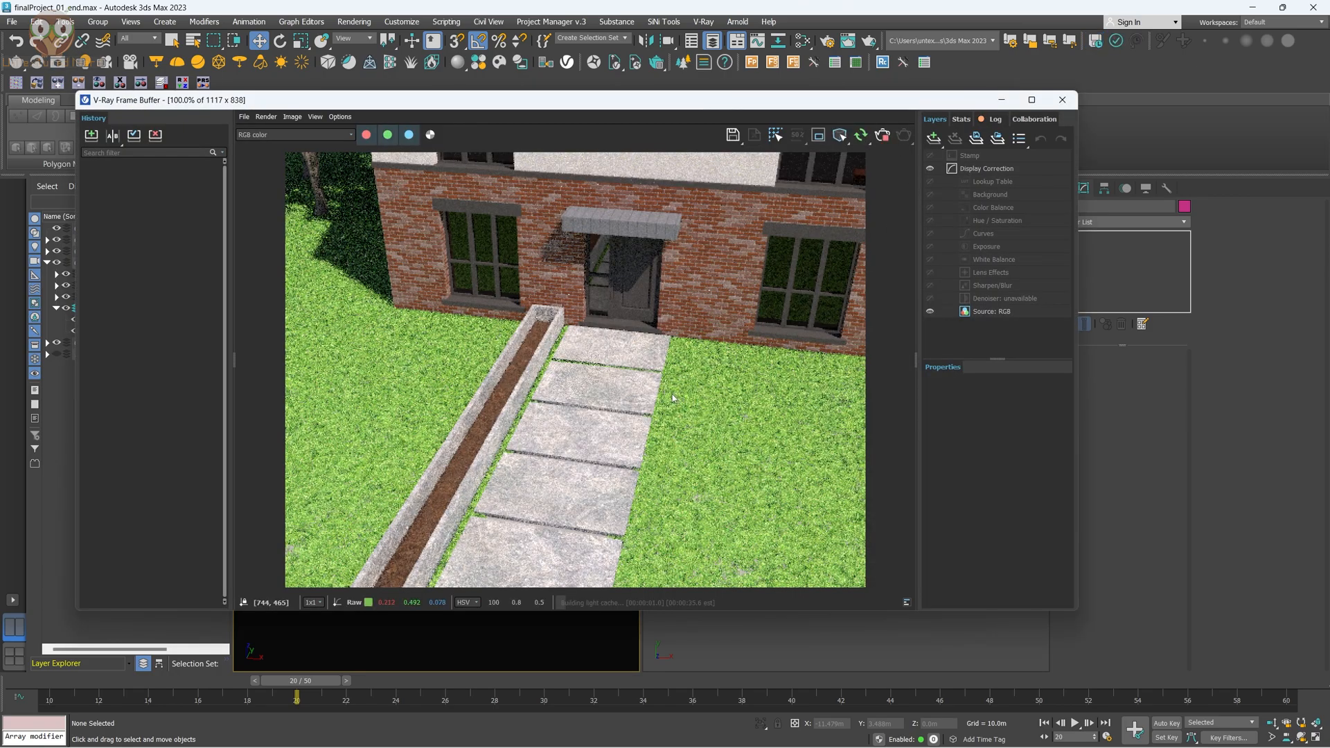
scroll(630, 453, "up", 1)
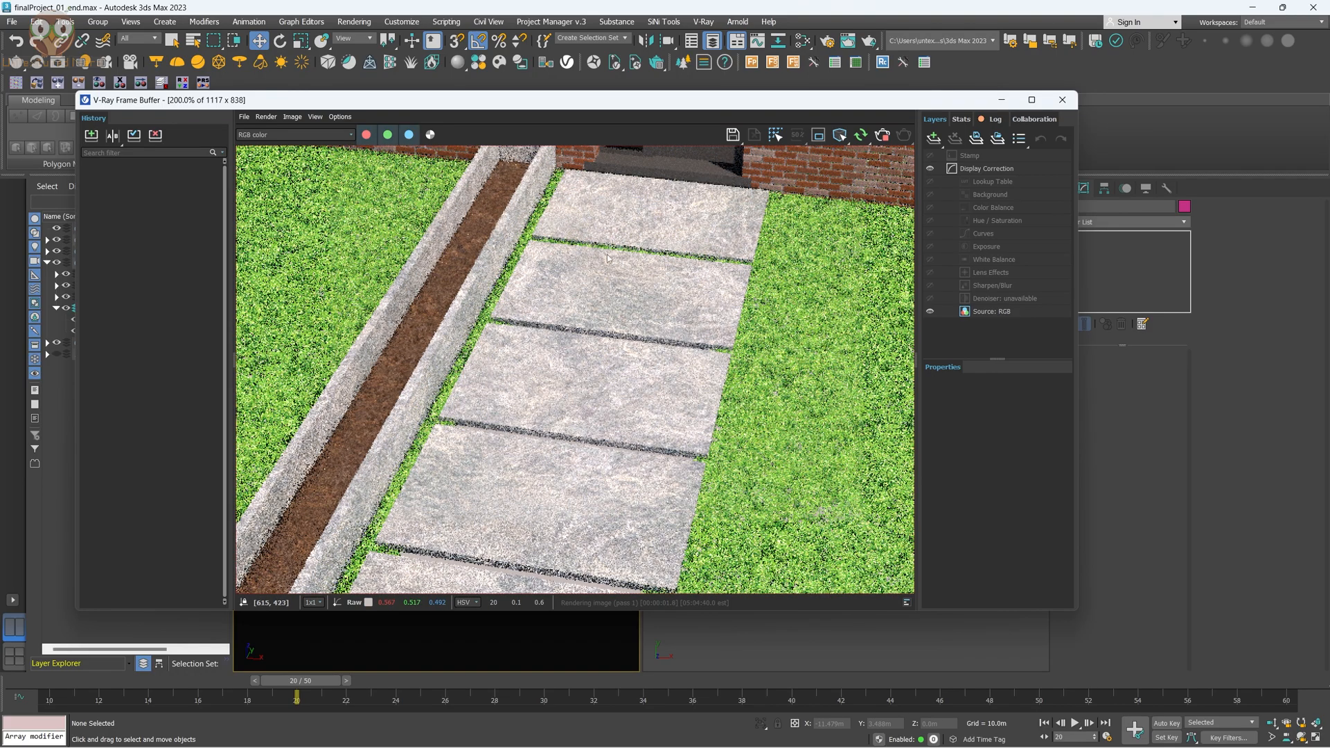
scroll(600, 443, "down", 2)
scroll(599, 443, "up", 1)
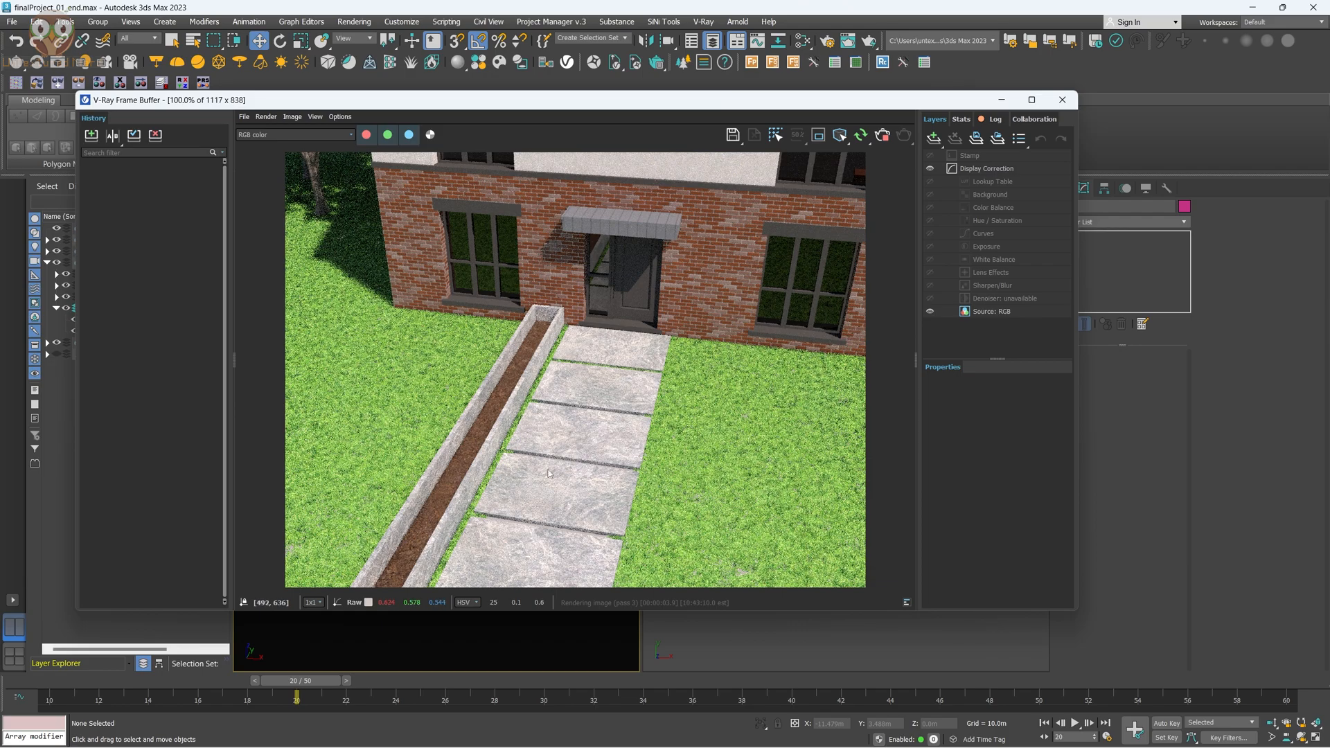
left_click(1062, 99)
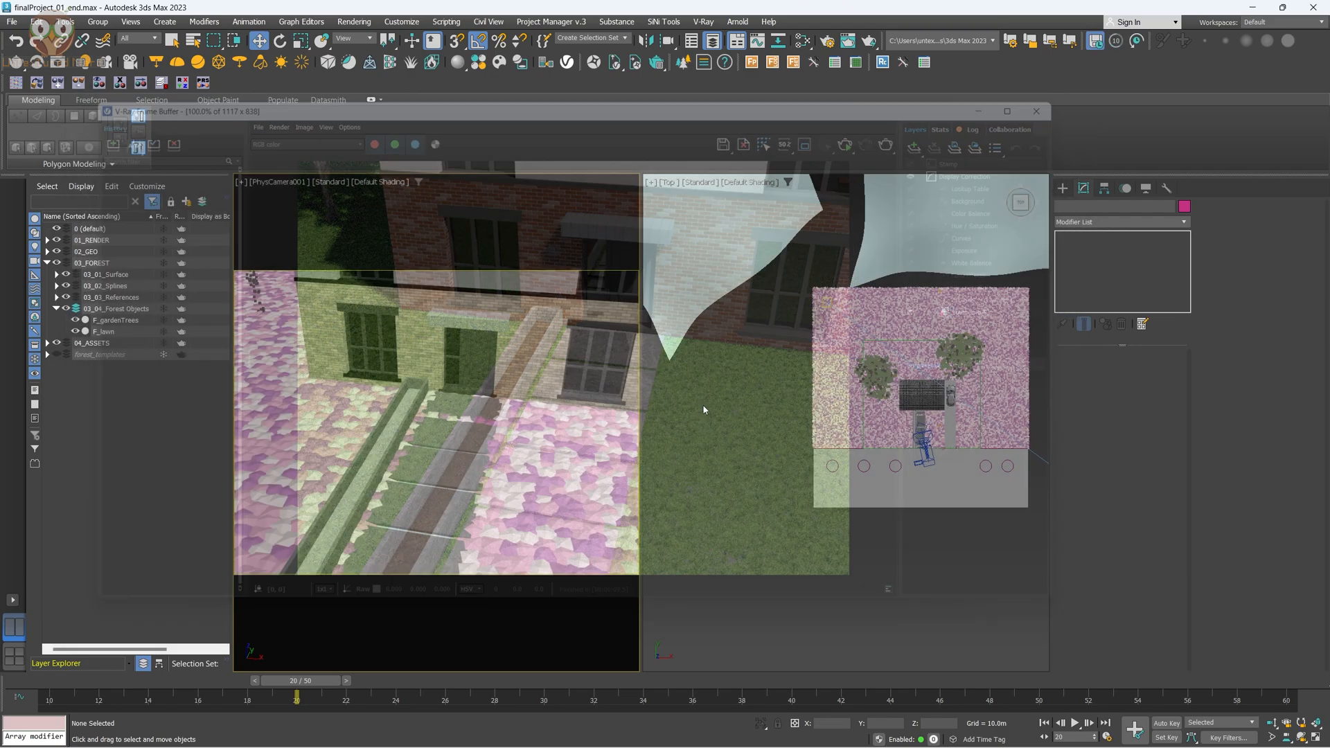
Select F_lawn in a maximized top view and inspect the stone slabs exclude area's resolution and the grass along the slab edges.
scroll(900, 380, "up", 10)
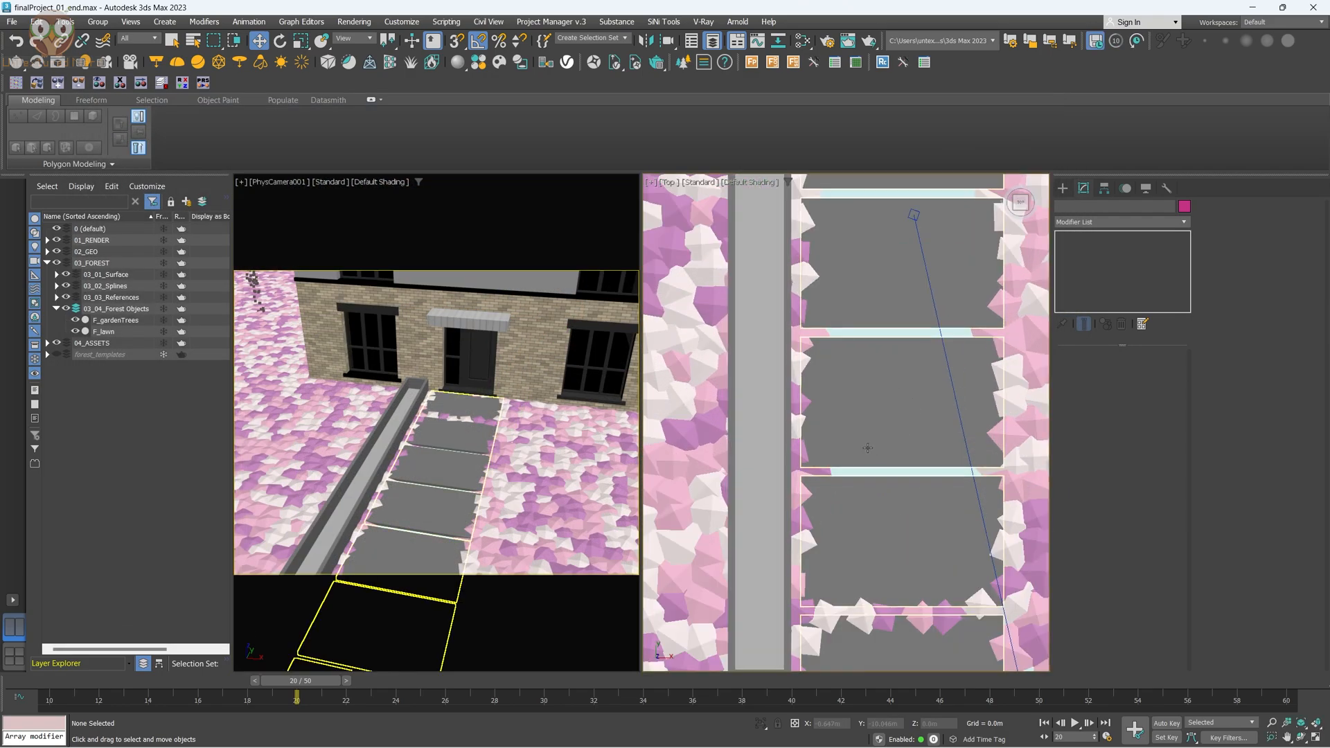
key("alt+w")
scroll(848, 496, "down", 2)
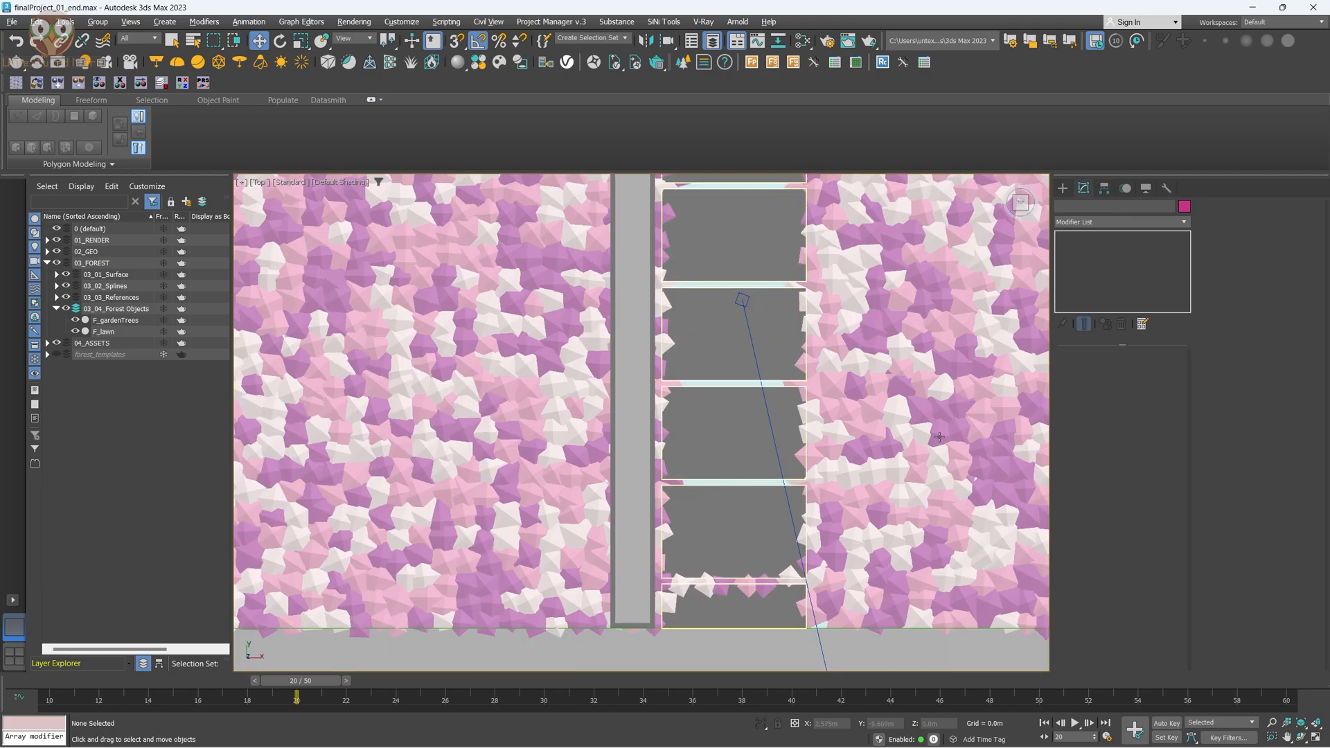
left_click(877, 415)
left_click(884, 299)
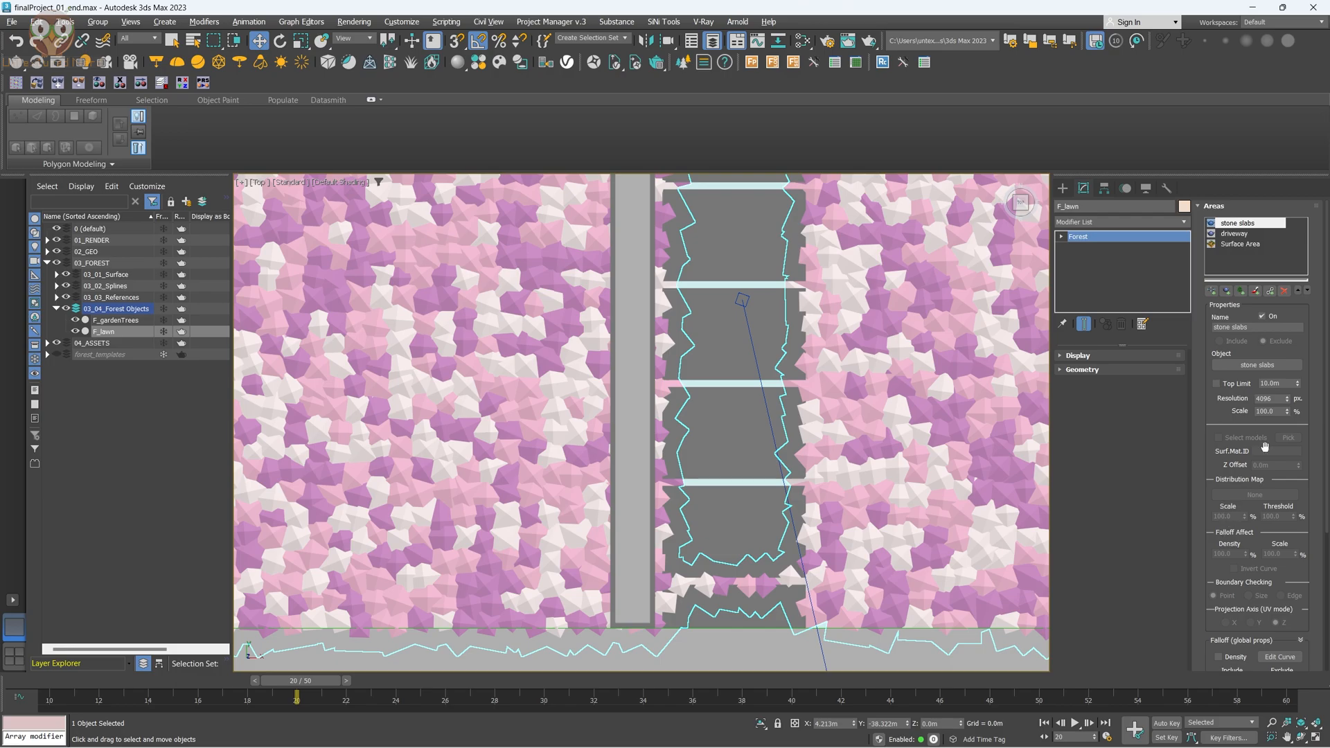
left_click_drag(1277, 396, 1233, 396)
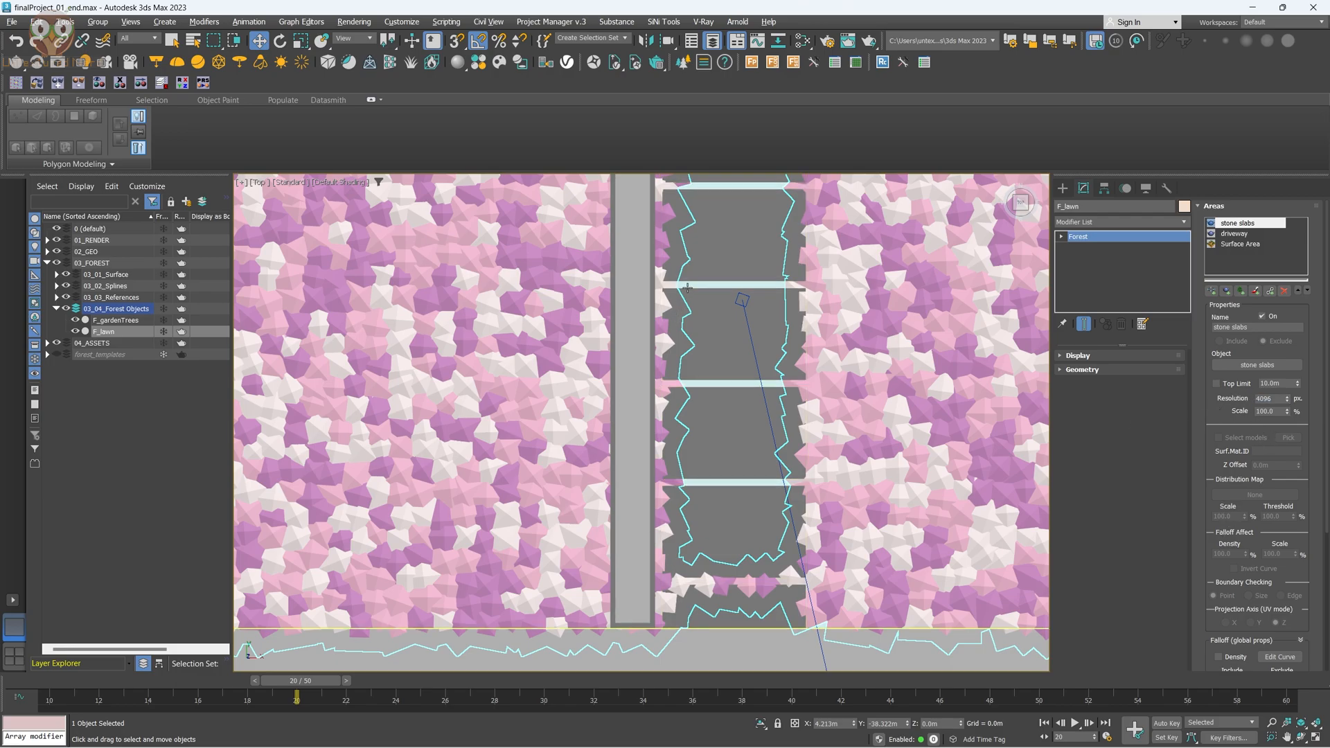
middle_click_drag(768, 225, 774, 298)
left_click(1241, 207)
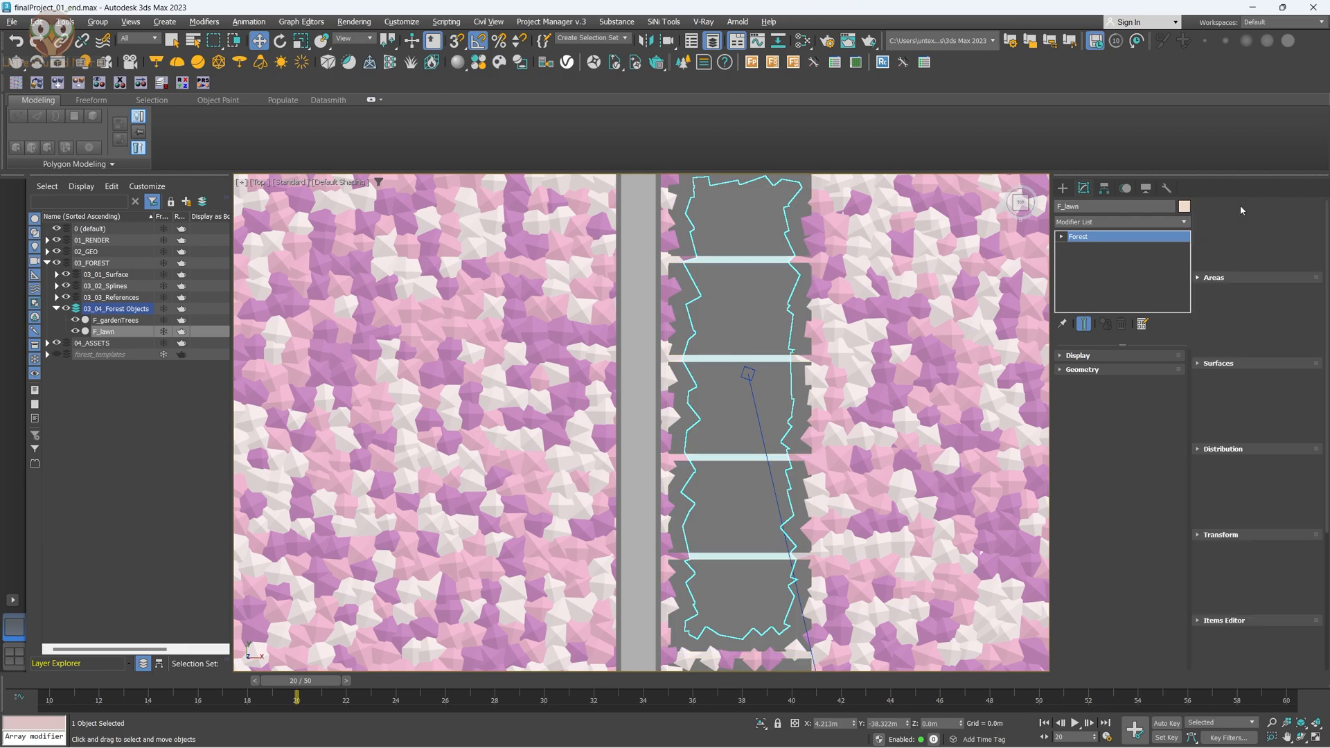
Inspect the lawn's boundary around the front path's stone slabs and along the driveway in the top view.
scroll(785, 342, "down", 5)
scroll(785, 341, "up", 5)
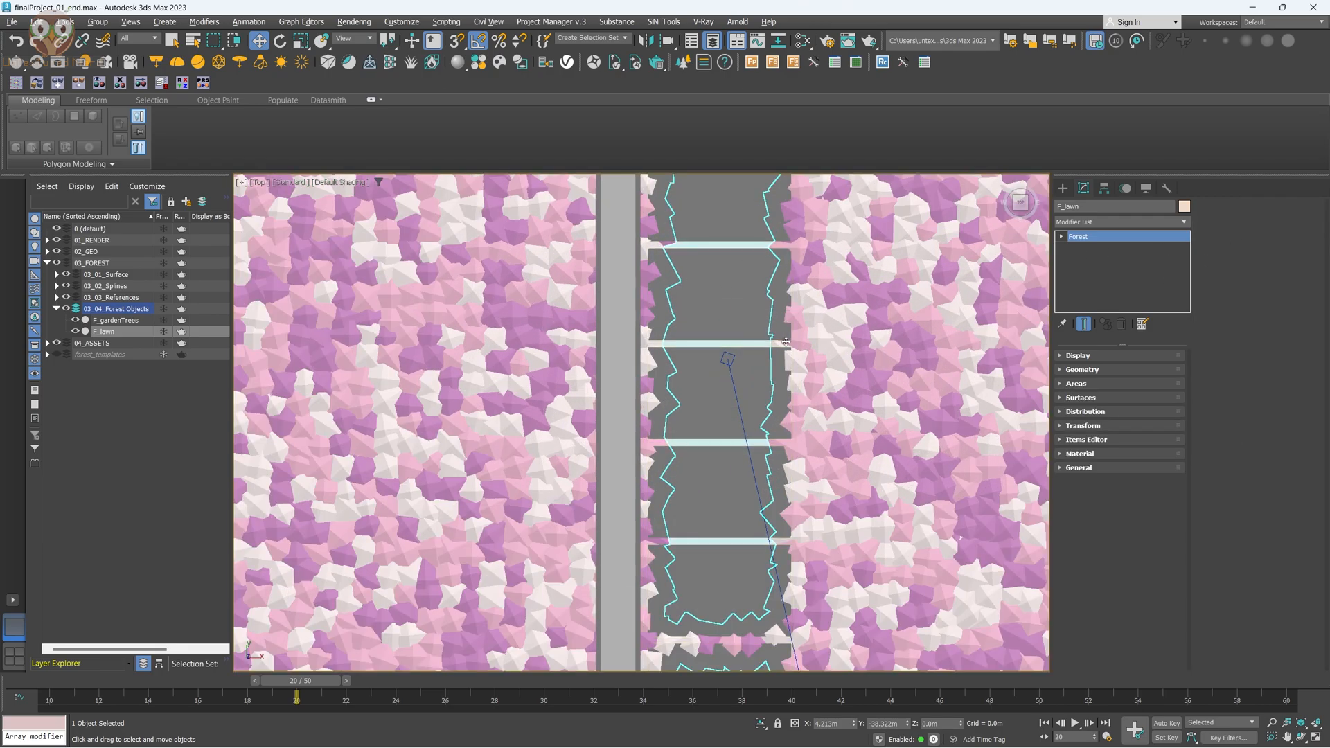
scroll(784, 341, "down", 8)
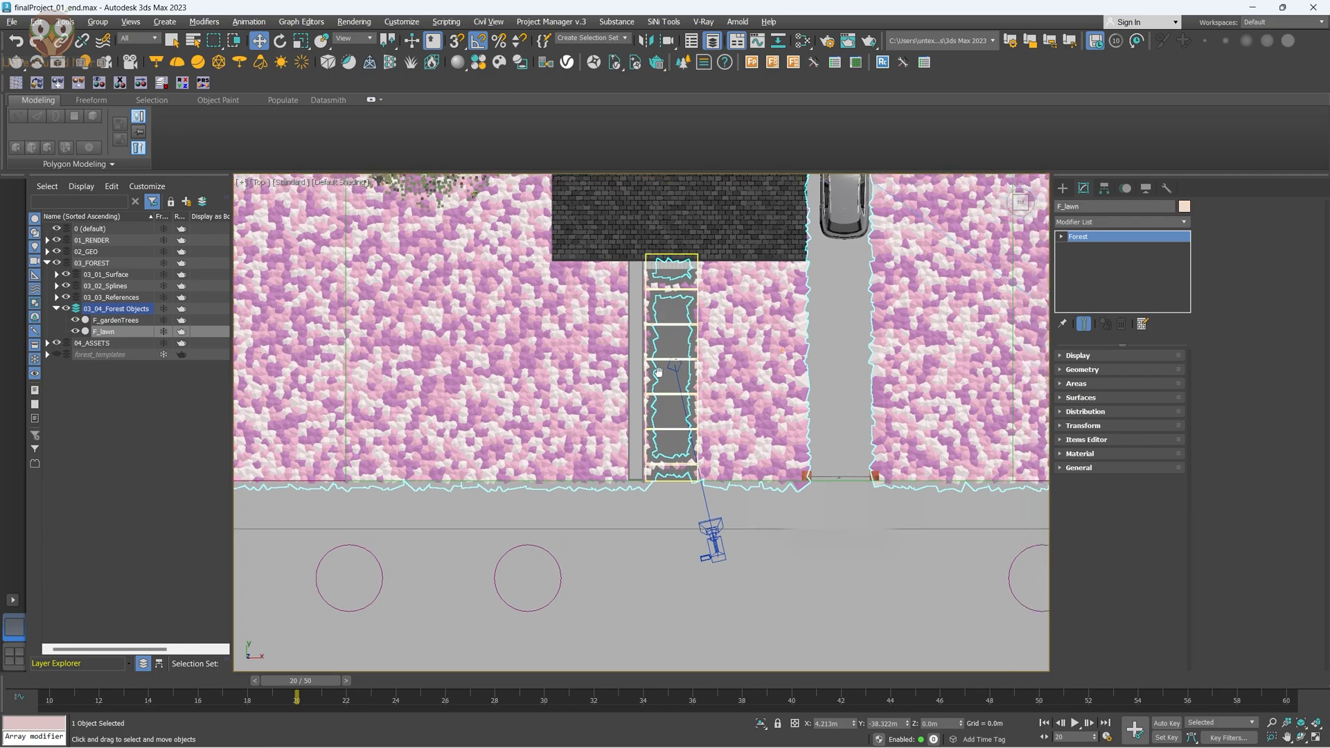
middle_click_drag(691, 365, 704, 400)
scroll(704, 400, "down", 2)
middle_click_drag(704, 400, 542, 401)
middle_click_drag(656, 396, 505, 419)
scroll(496, 398, "up", 4)
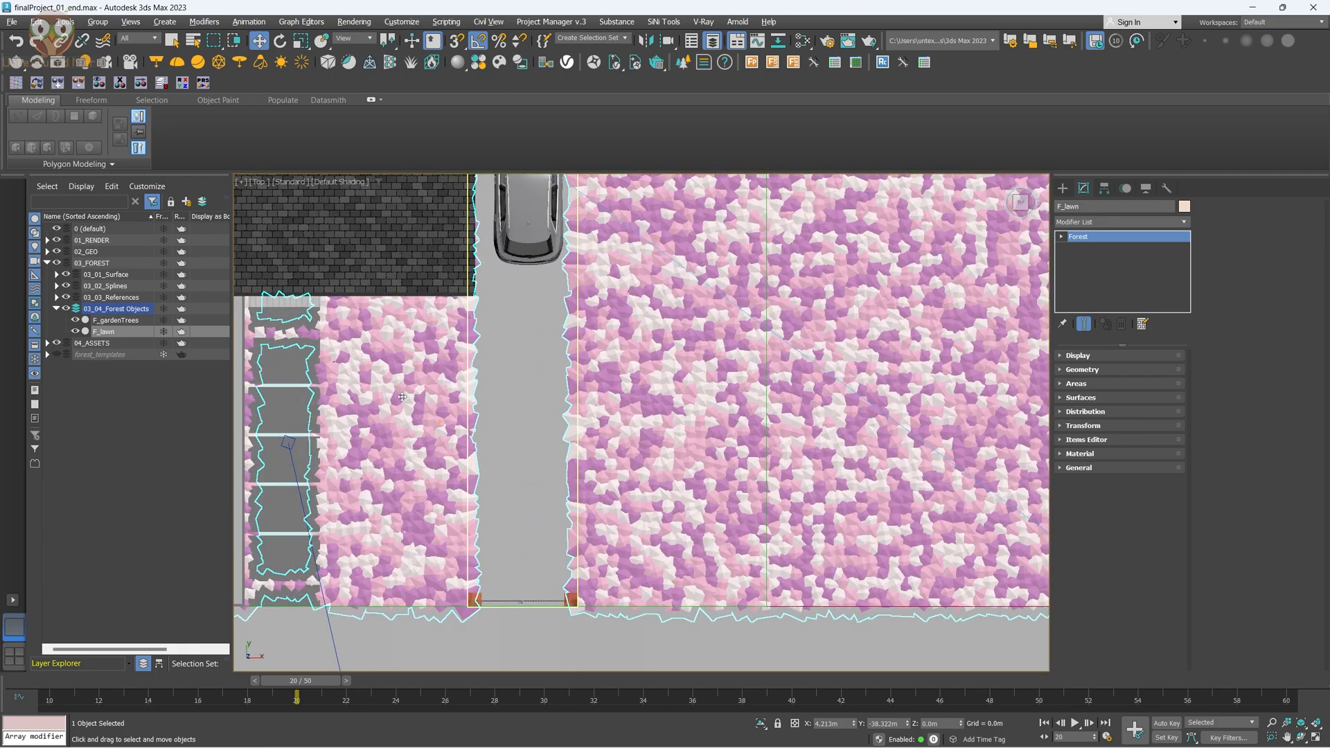
middle_click_drag(292, 420, 577, 439)
scroll(576, 439, "up", 3)
scroll(627, 345, "down", 2)
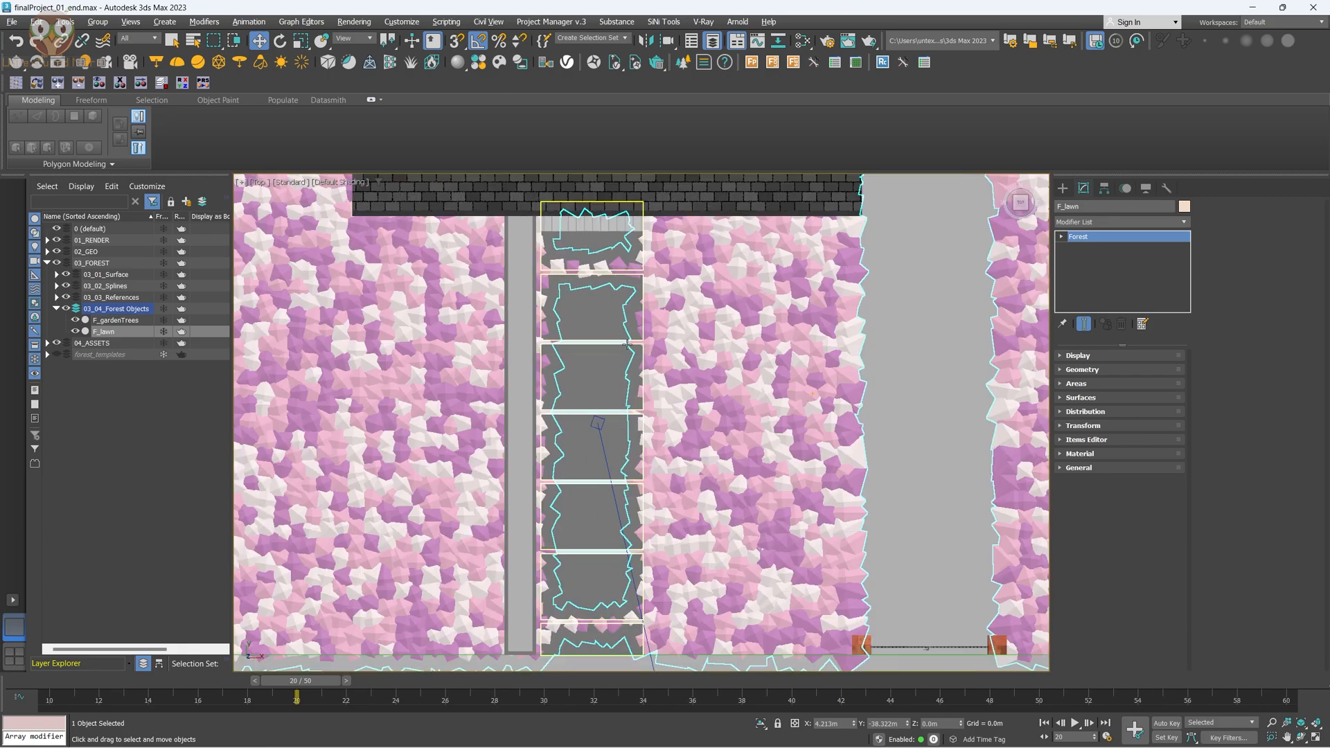
scroll(660, 351, "up", 2)
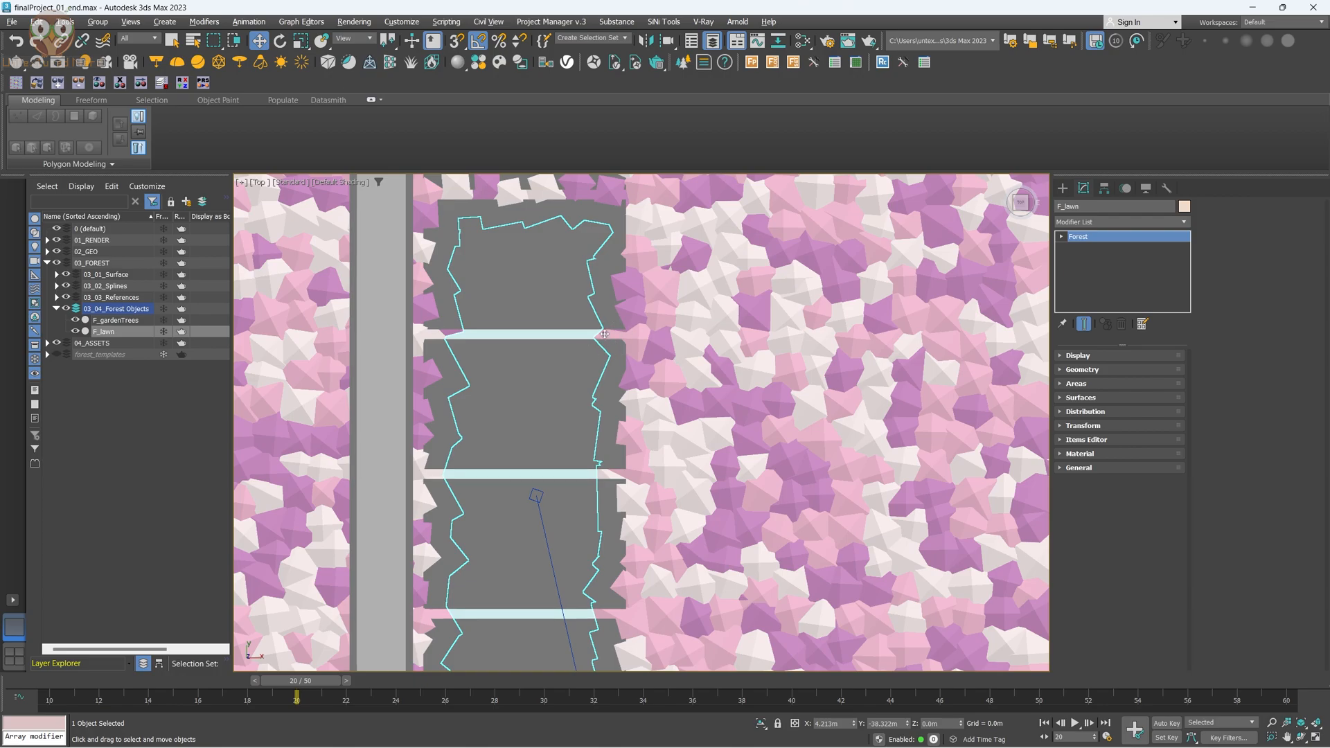
scroll(604, 334, "down", 6)
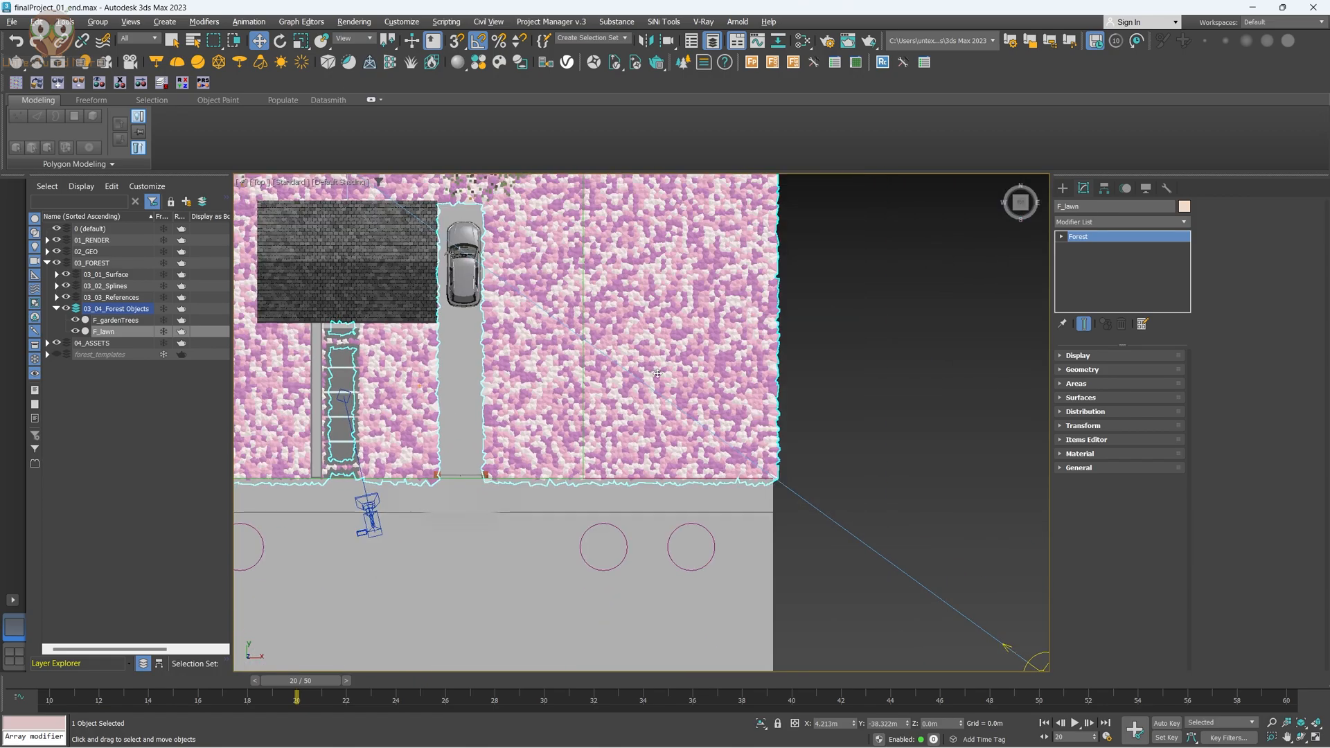
Create a Forest Pro object in the empty space beside the lawn and name it F_grassFill.
middle_click_drag(657, 371, 574, 426)
scroll(669, 395, "up", 2)
middle_click_drag(720, 414, 654, 347)
scroll(661, 406, "down", 1)
scroll(654, 347, "down", 1)
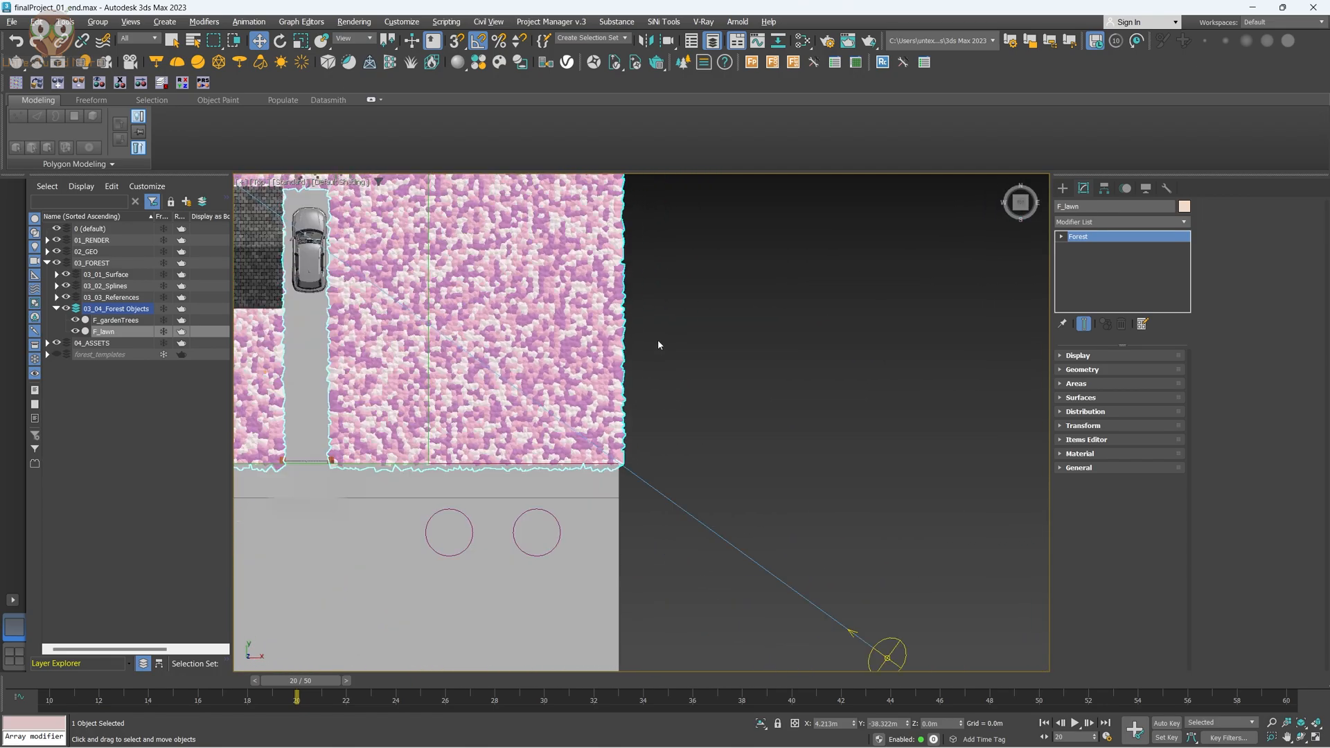
left_click(751, 61)
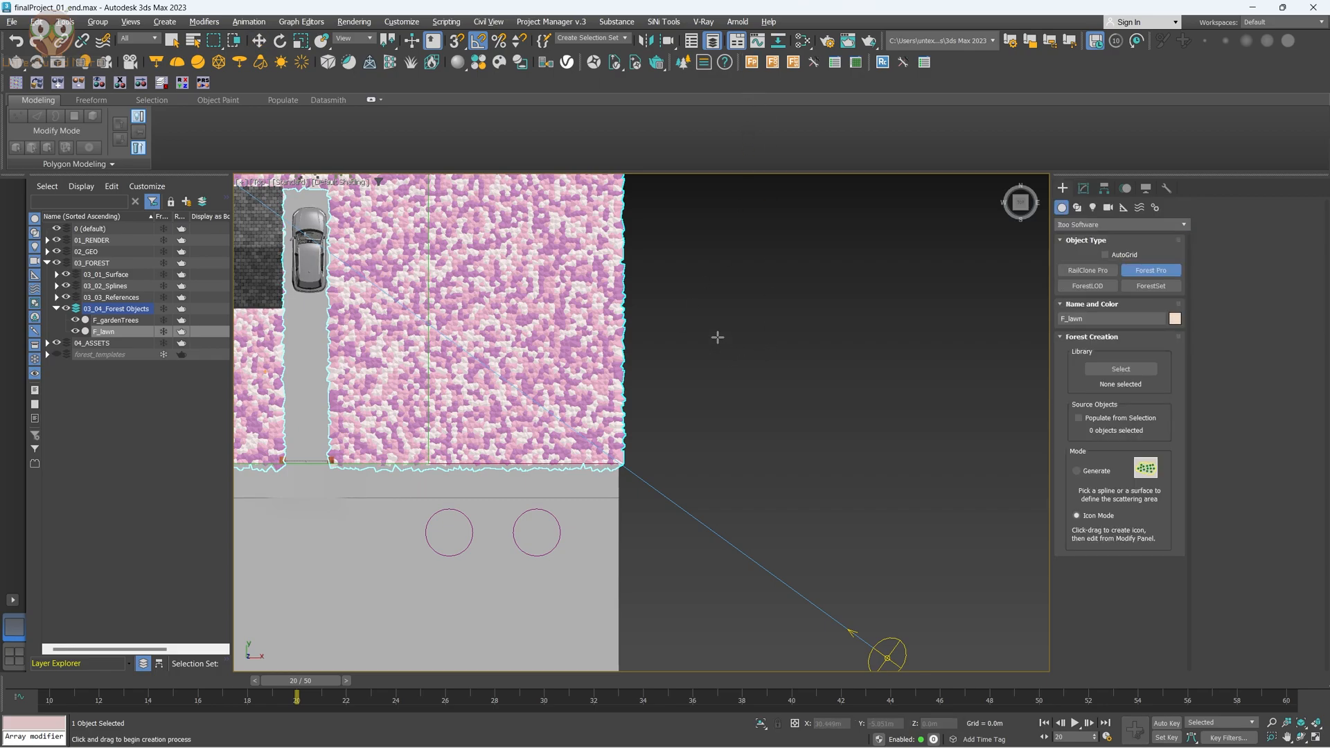
left_click_drag(718, 337, 760, 345)
right_click(760, 345)
left_click(1083, 187)
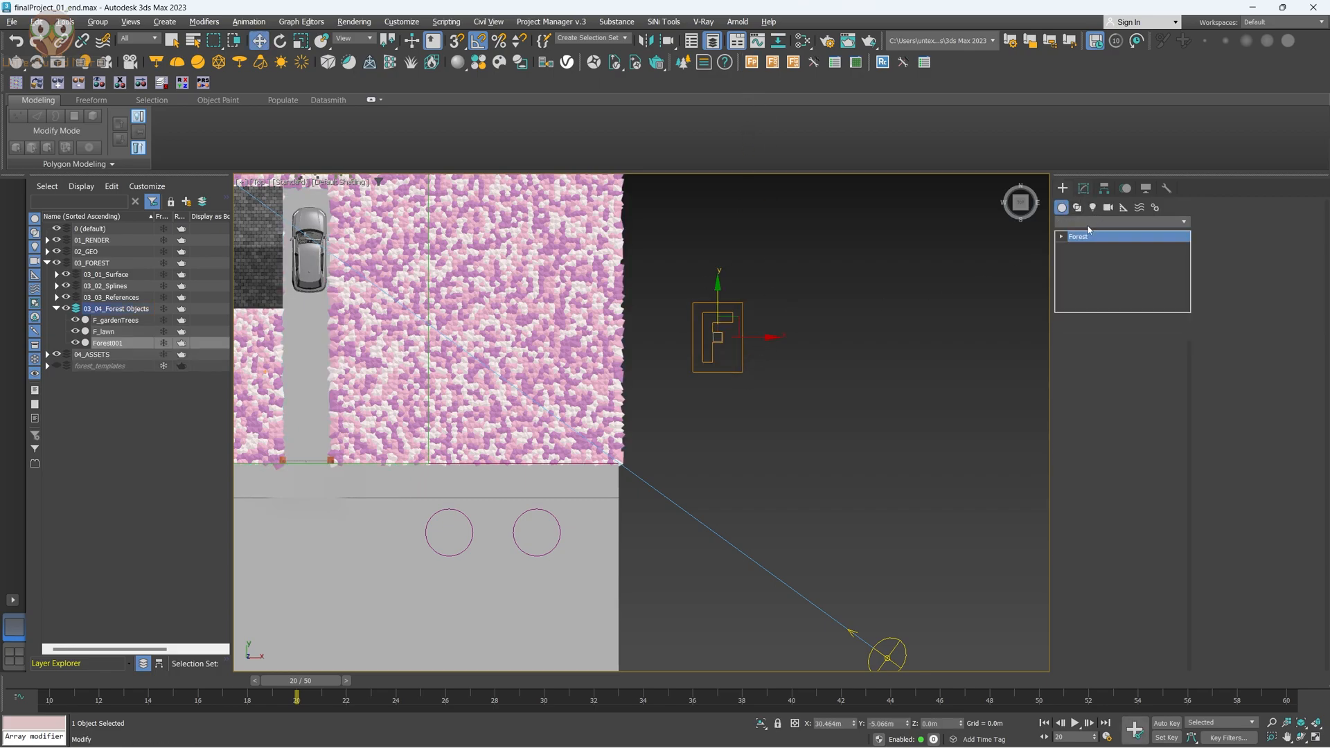
type("F_gras")
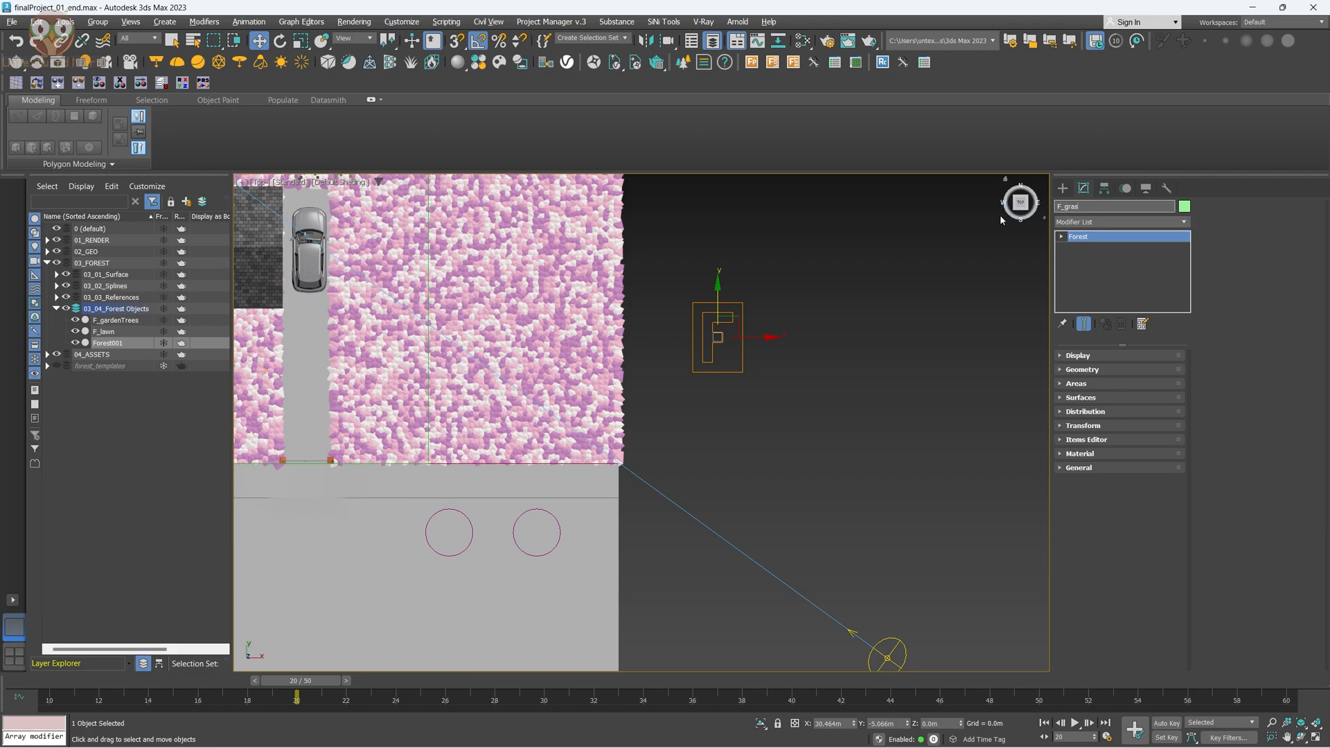
type("sFill")
key("Return")
Load the Grass Base Layer 3 Detail preset from the Layered_Lawns library into F_grassFill.
left_click(1131, 373)
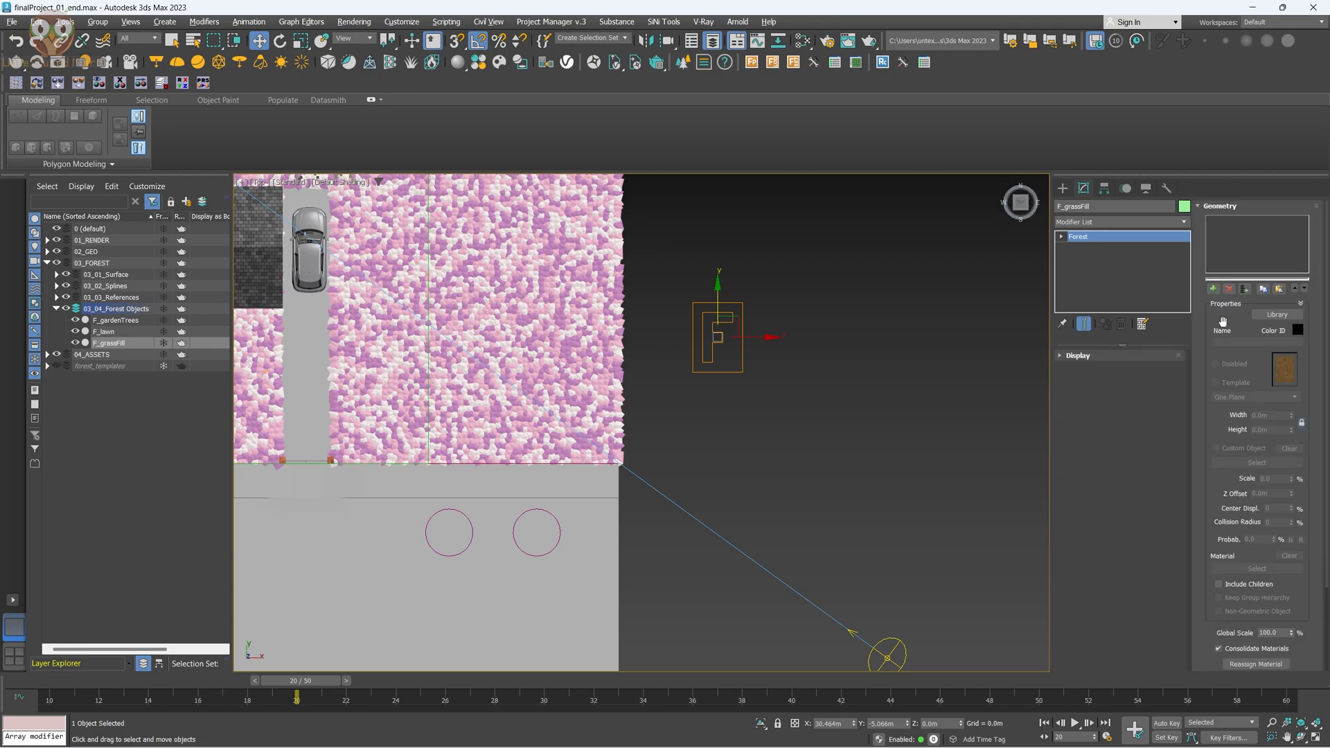
left_click(1277, 313)
left_click(644, 187)
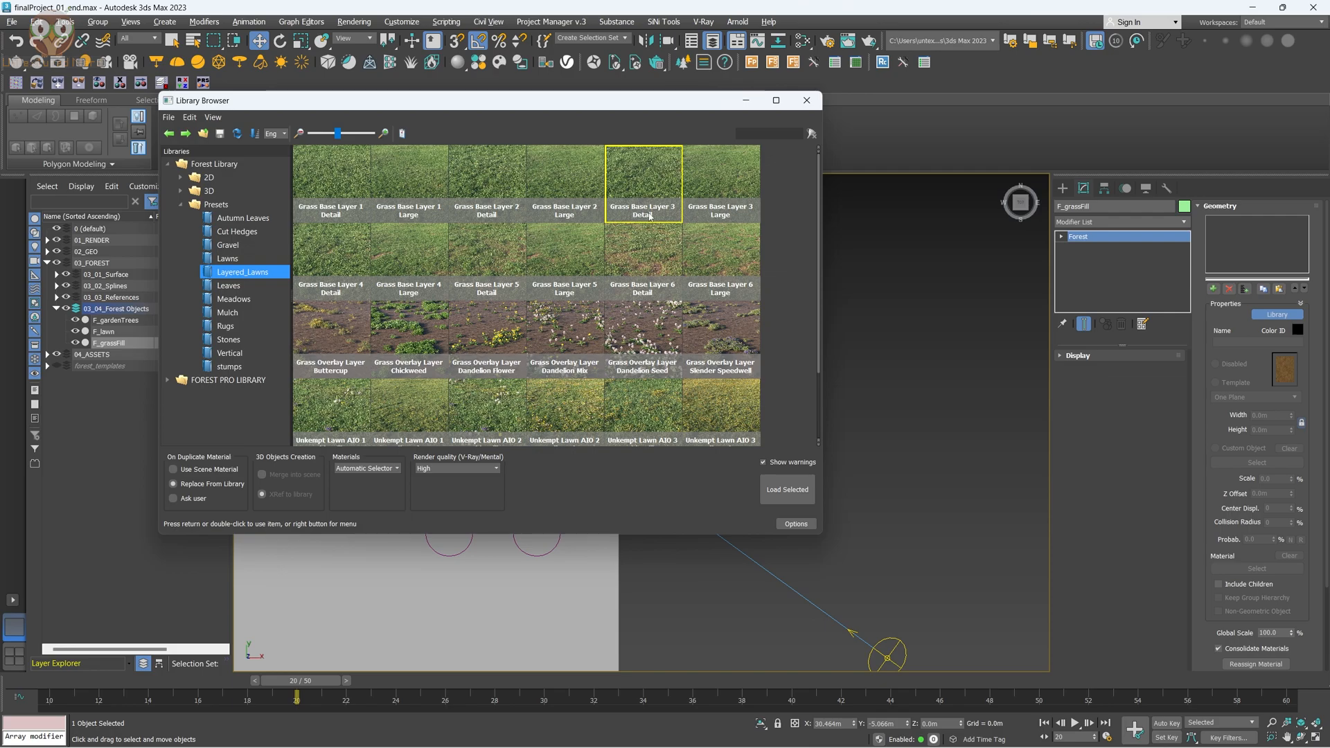
left_click(793, 489)
left_click(666, 437)
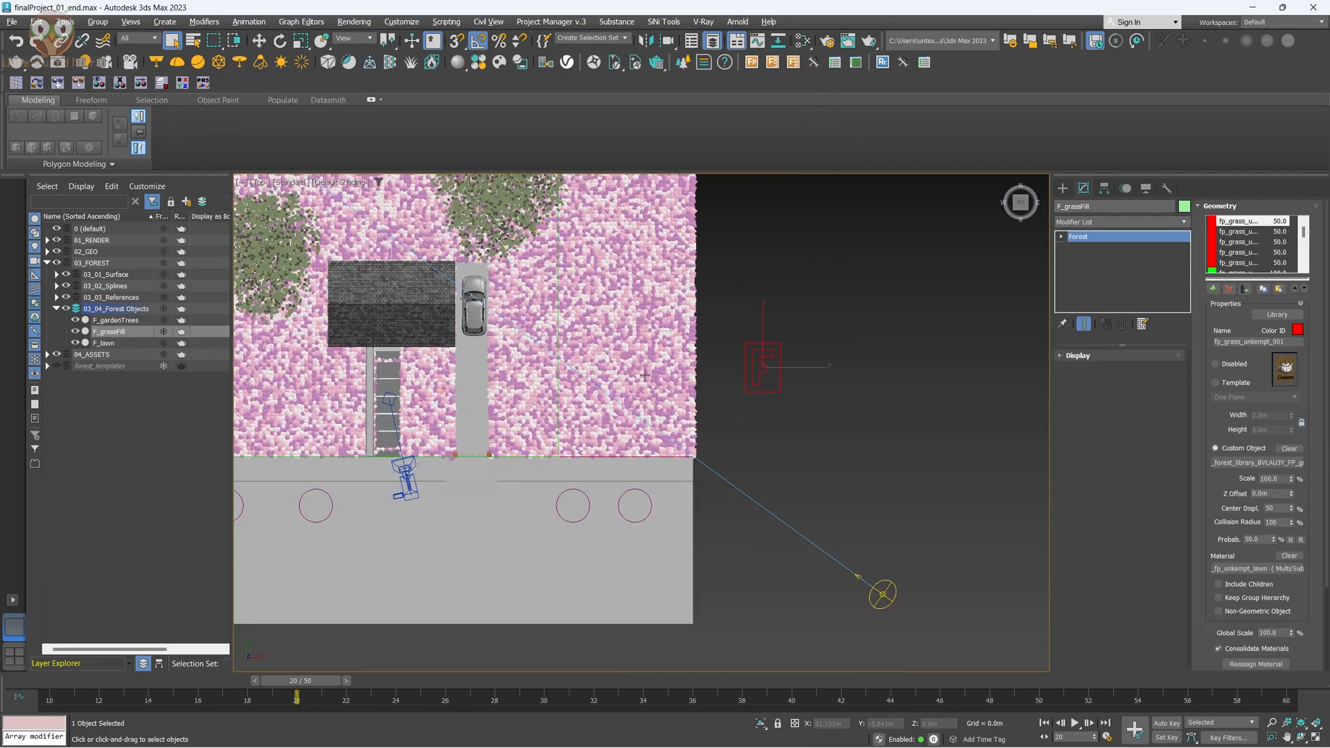
Hide F_lawn and add the main ground surface F_surface_main to F_grassFill as its scattering surface.
middle_click_drag(649, 377, 784, 424)
left_click(76, 343)
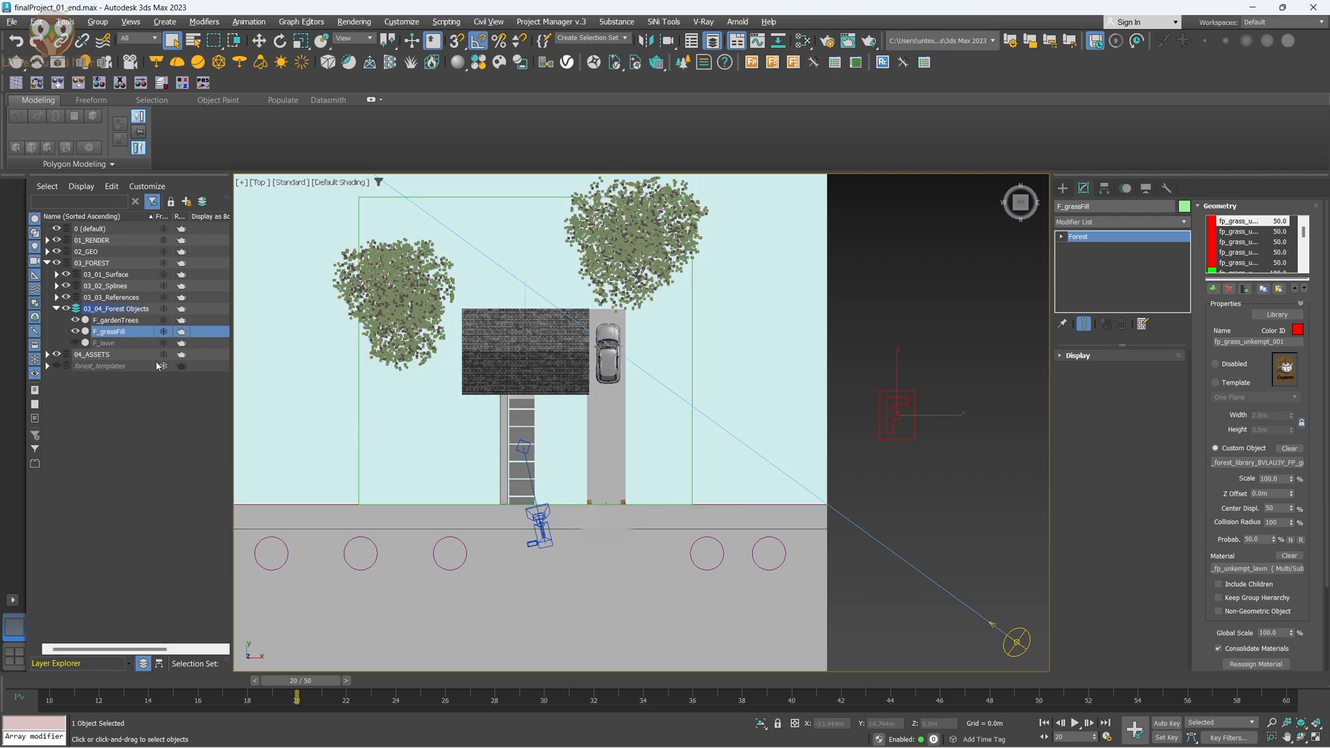
scroll(534, 469, "up", 4)
middle_click_drag(534, 469, 605, 471)
left_click(1268, 207)
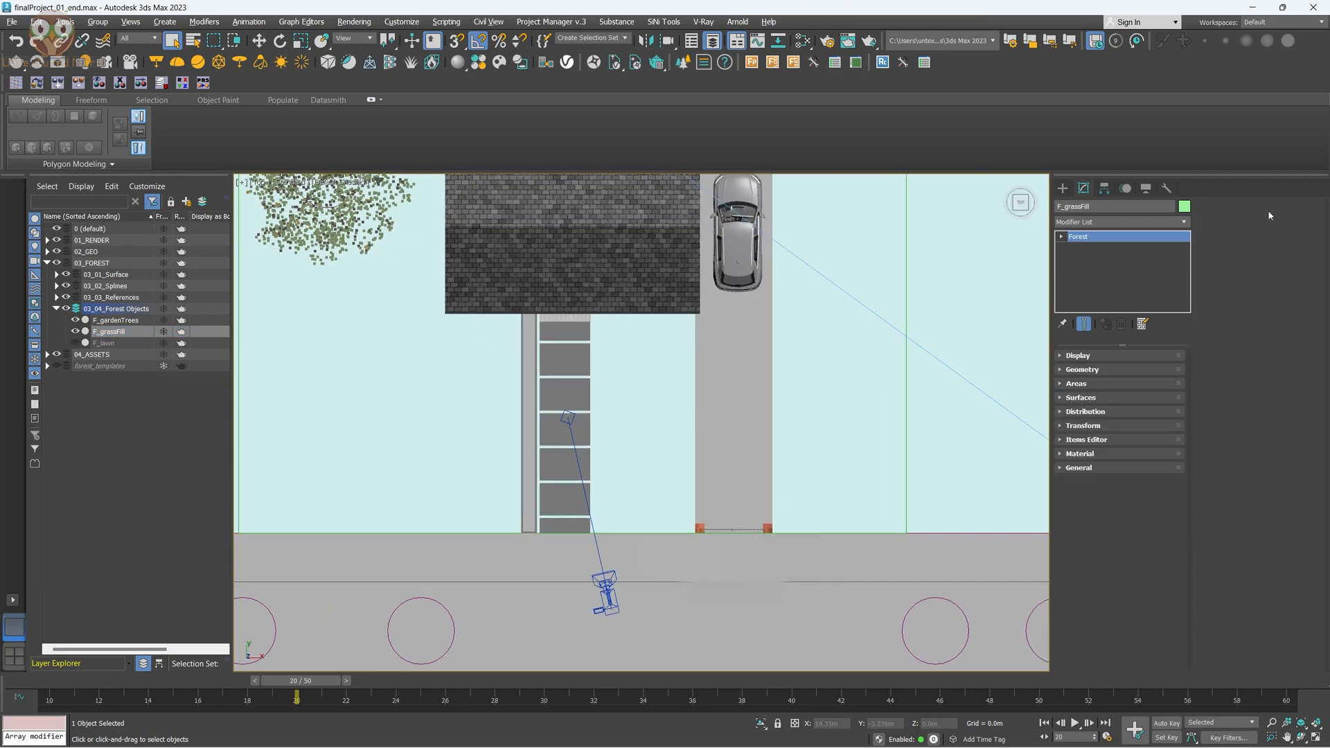
left_click(1094, 399)
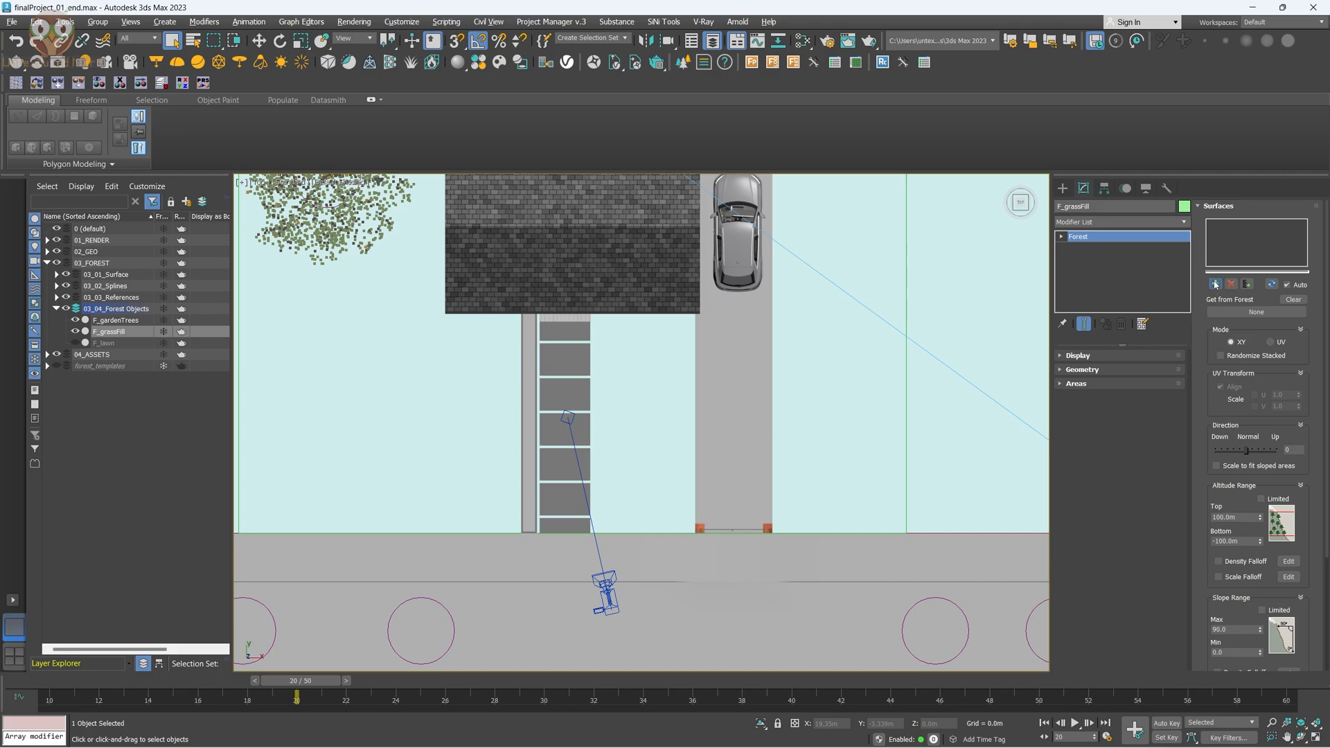
left_click(962, 324)
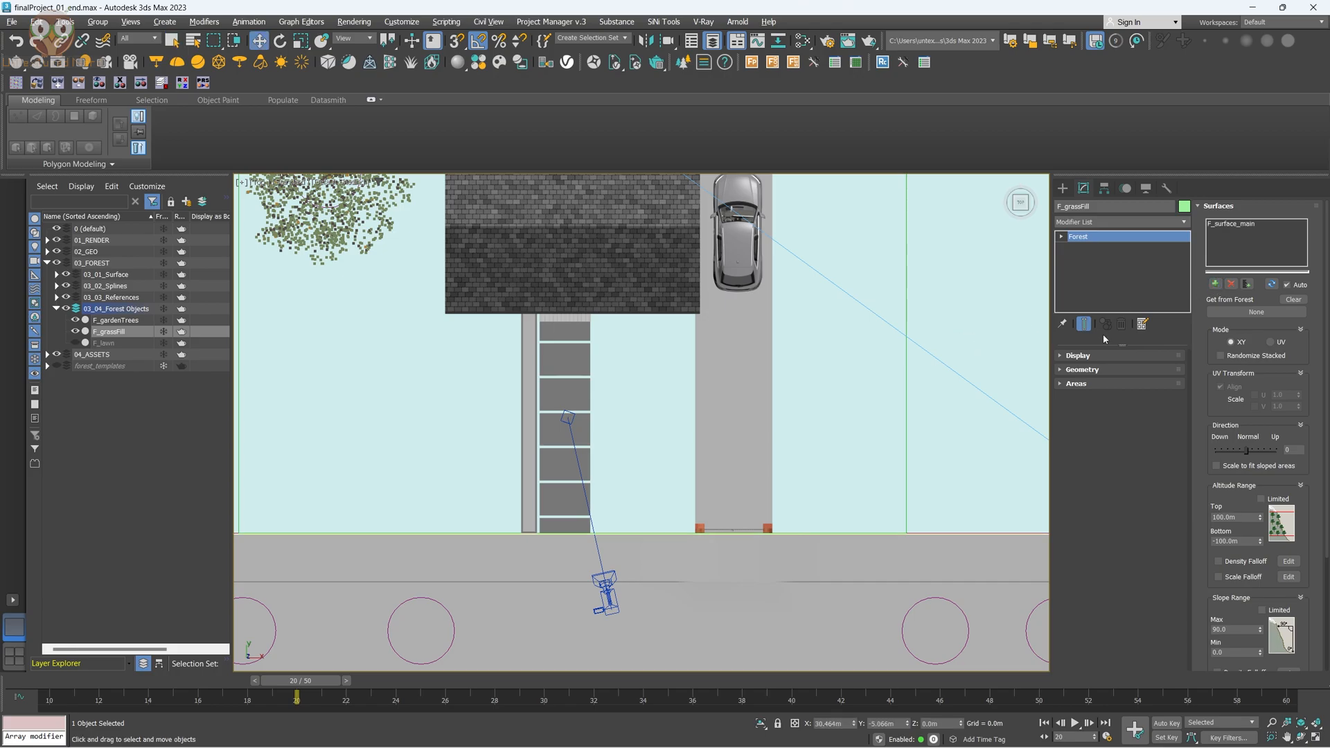
left_click(1269, 211)
Add a paint area to F_grassFill in include mode and activate its brush with a 0.5 m size.
left_click(1119, 380)
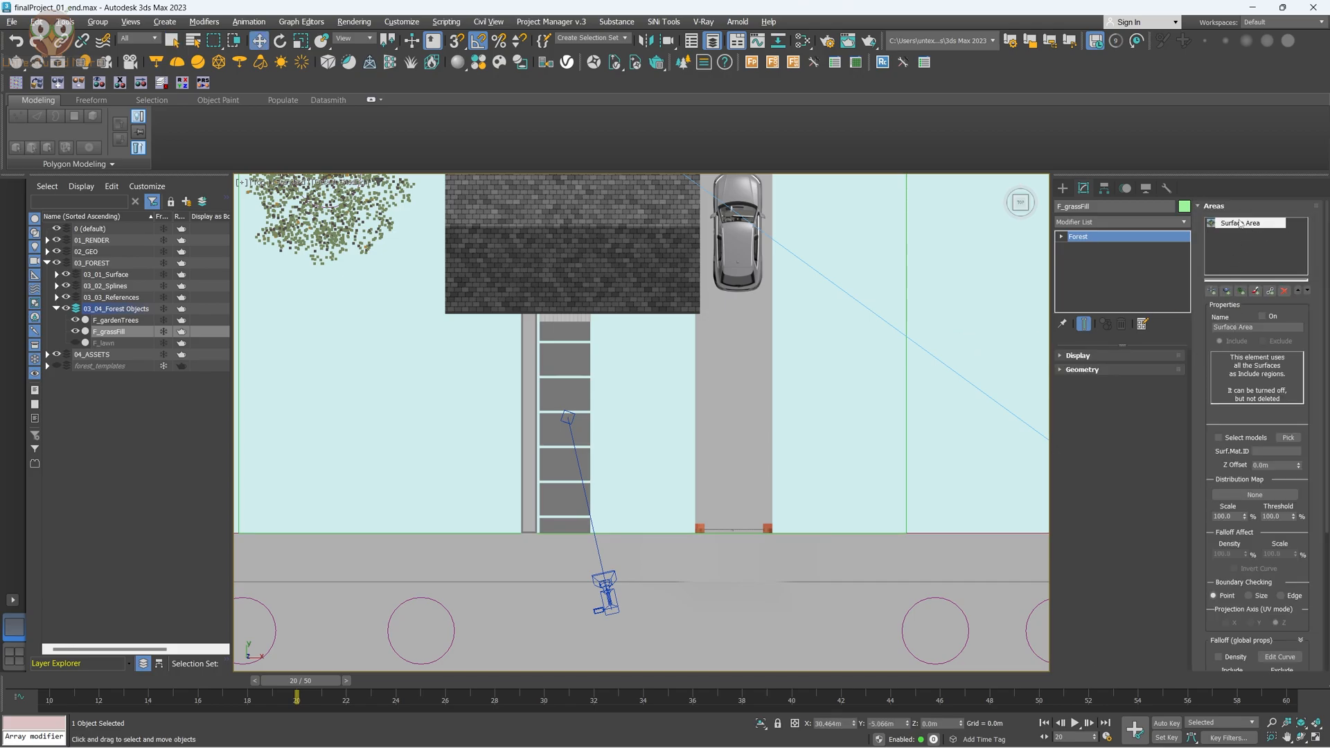
scroll(734, 391, "down", 4)
scroll(730, 504, "up", 3)
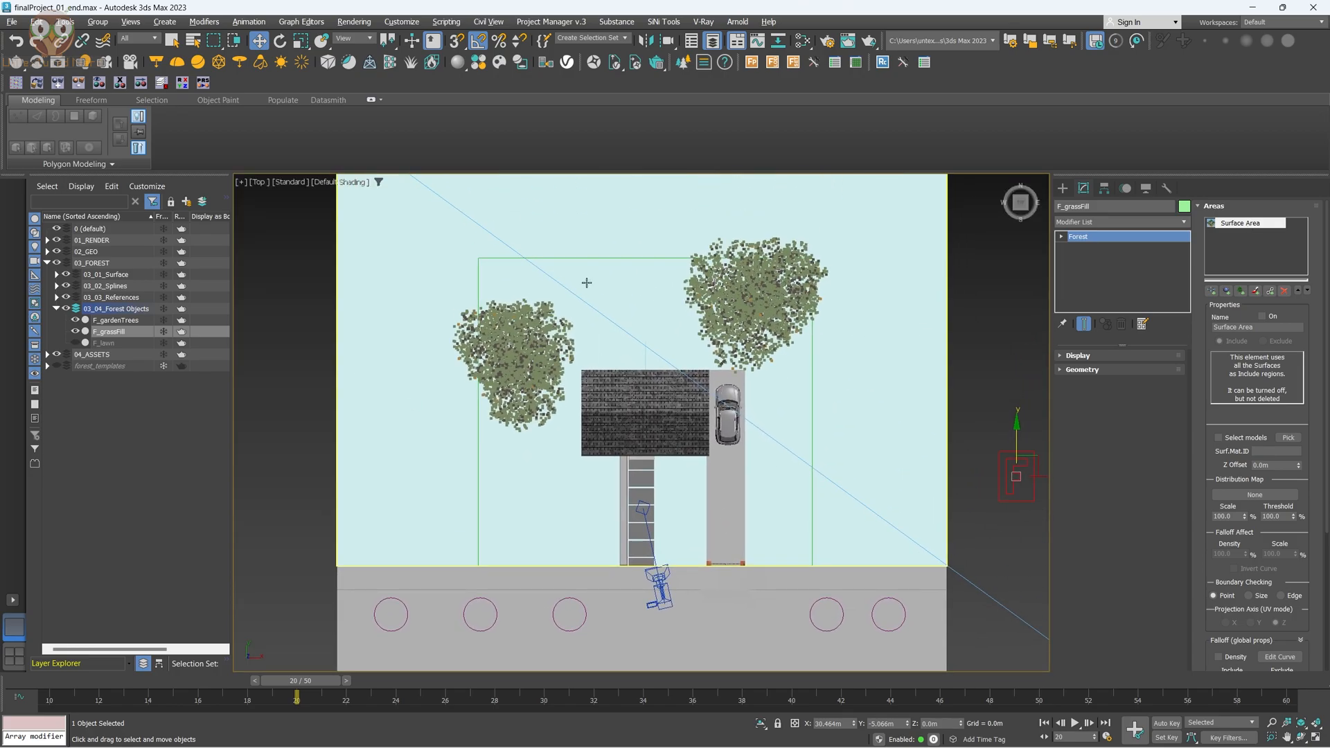
scroll(730, 504, "up", 2)
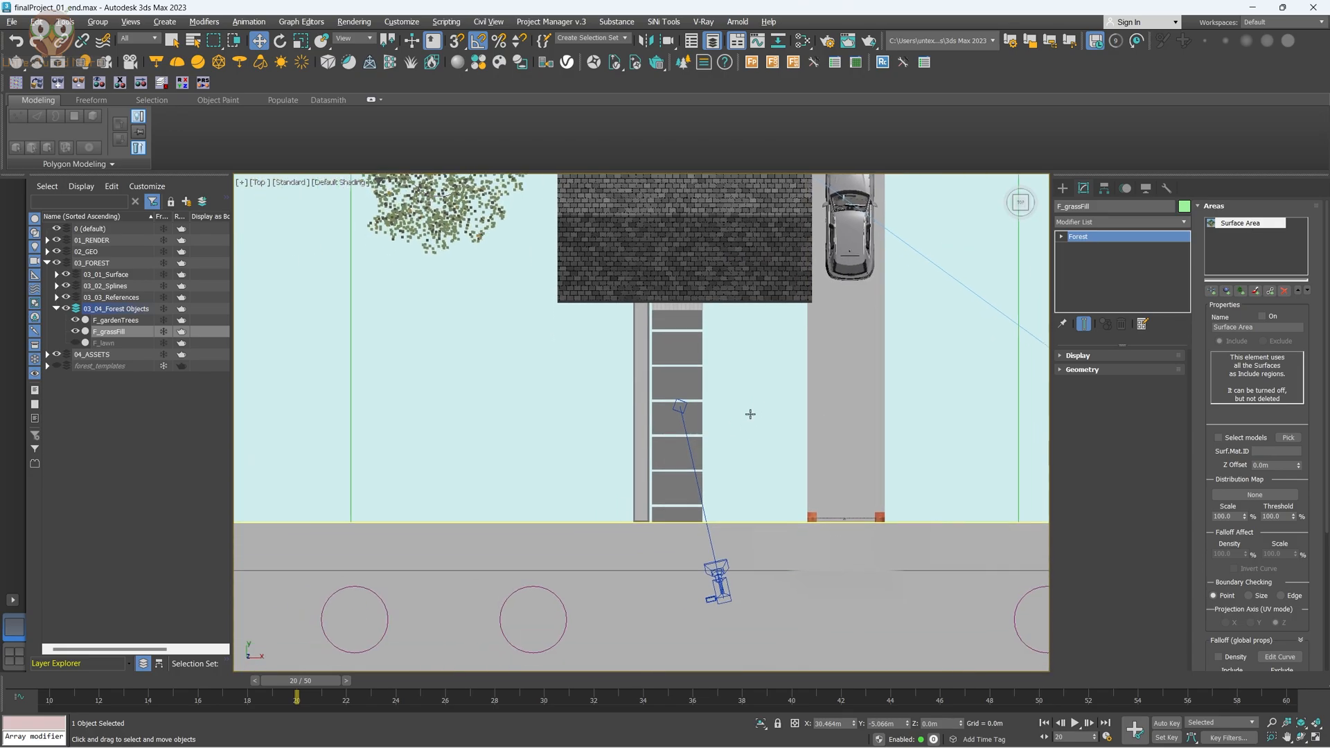
left_click(1256, 290)
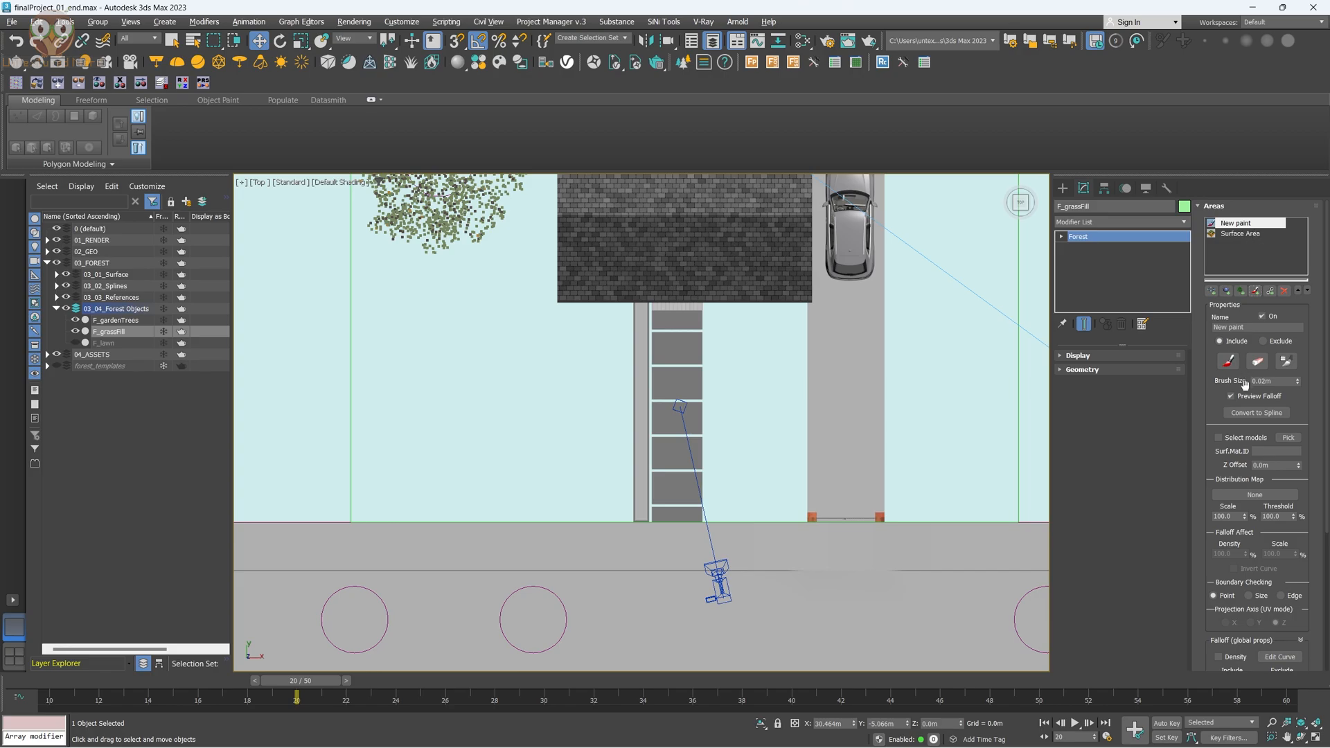
left_click(1228, 361)
left_click(1275, 380)
key("BackSpace")
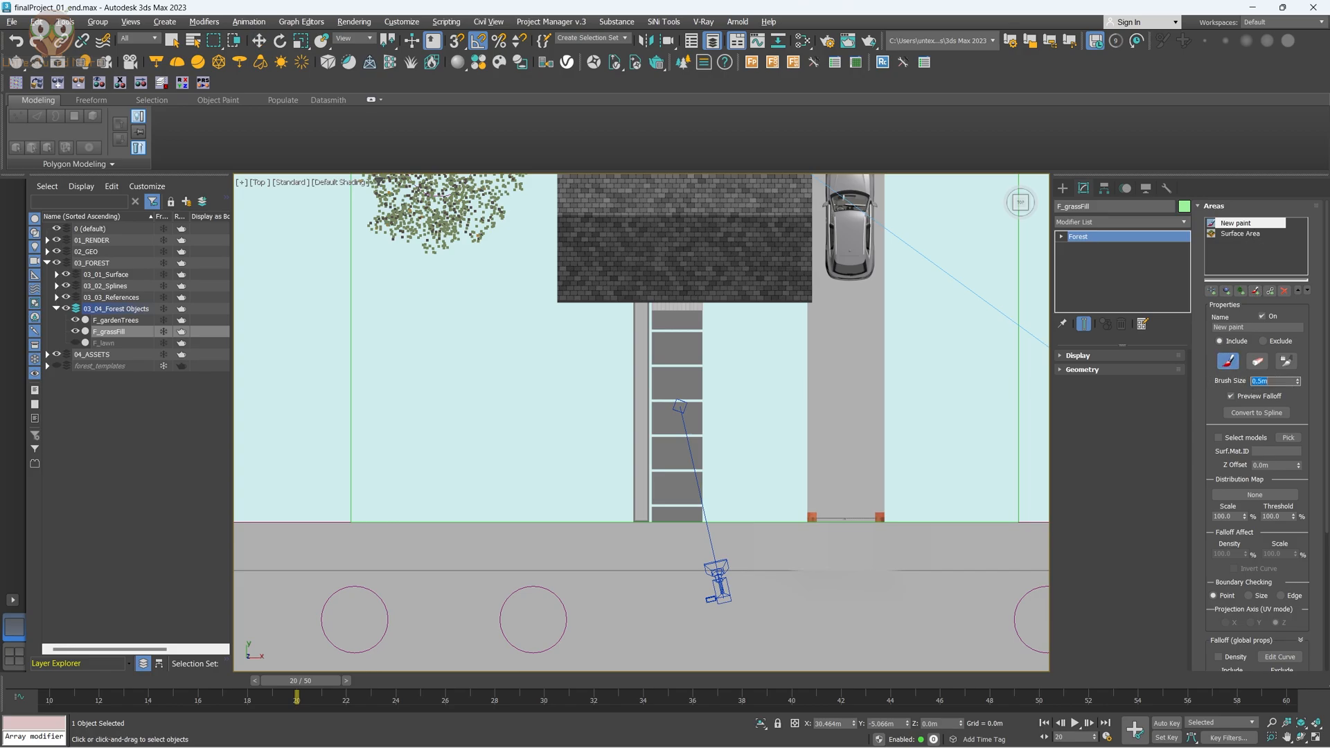
Paint grass strips across the five gaps between the front path's stone slabs nearest the street.
scroll(640, 509, "up", 5)
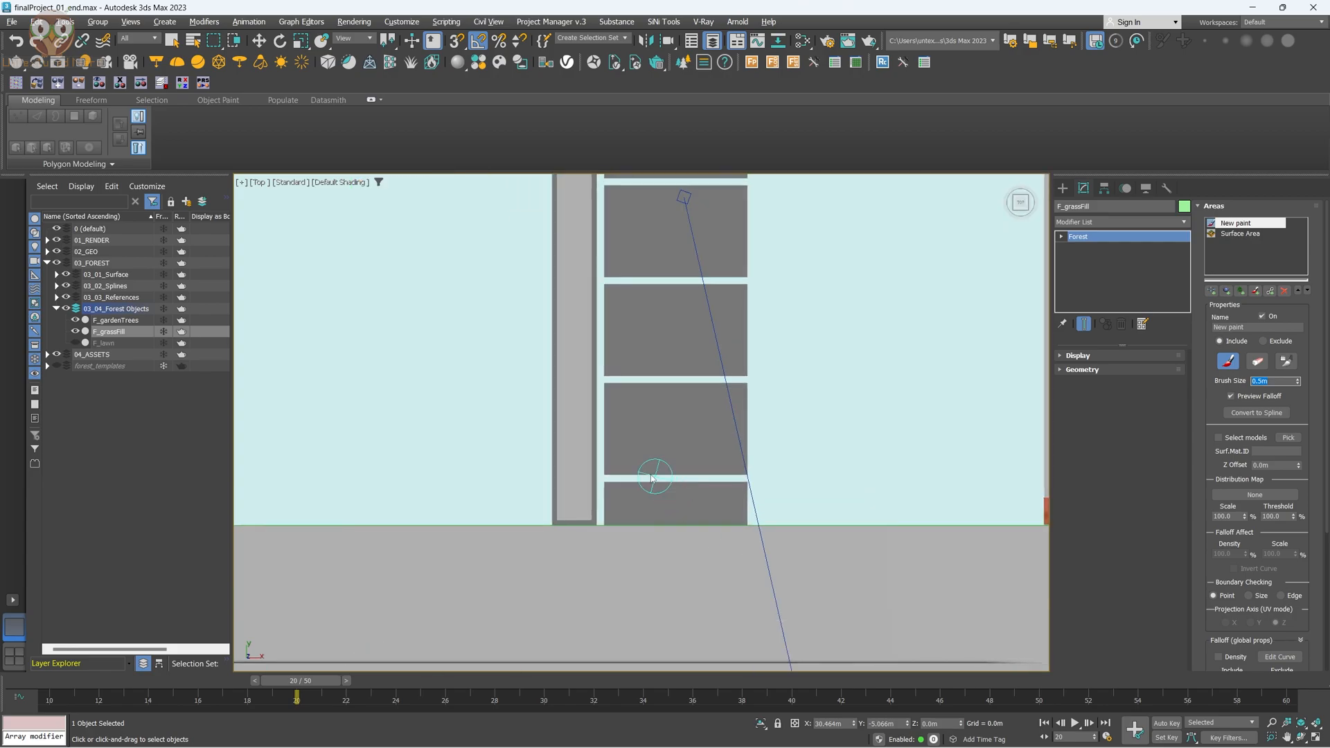
left_click_drag(615, 477, 732, 478)
scroll(730, 381, "up", 1)
left_click_drag(751, 382, 575, 383)
scroll(606, 394, "down", 2)
scroll(629, 323, "up", 2)
left_click_drag(538, 317, 727, 317)
scroll(700, 326, "down", 2)
scroll(692, 242, "up", 2)
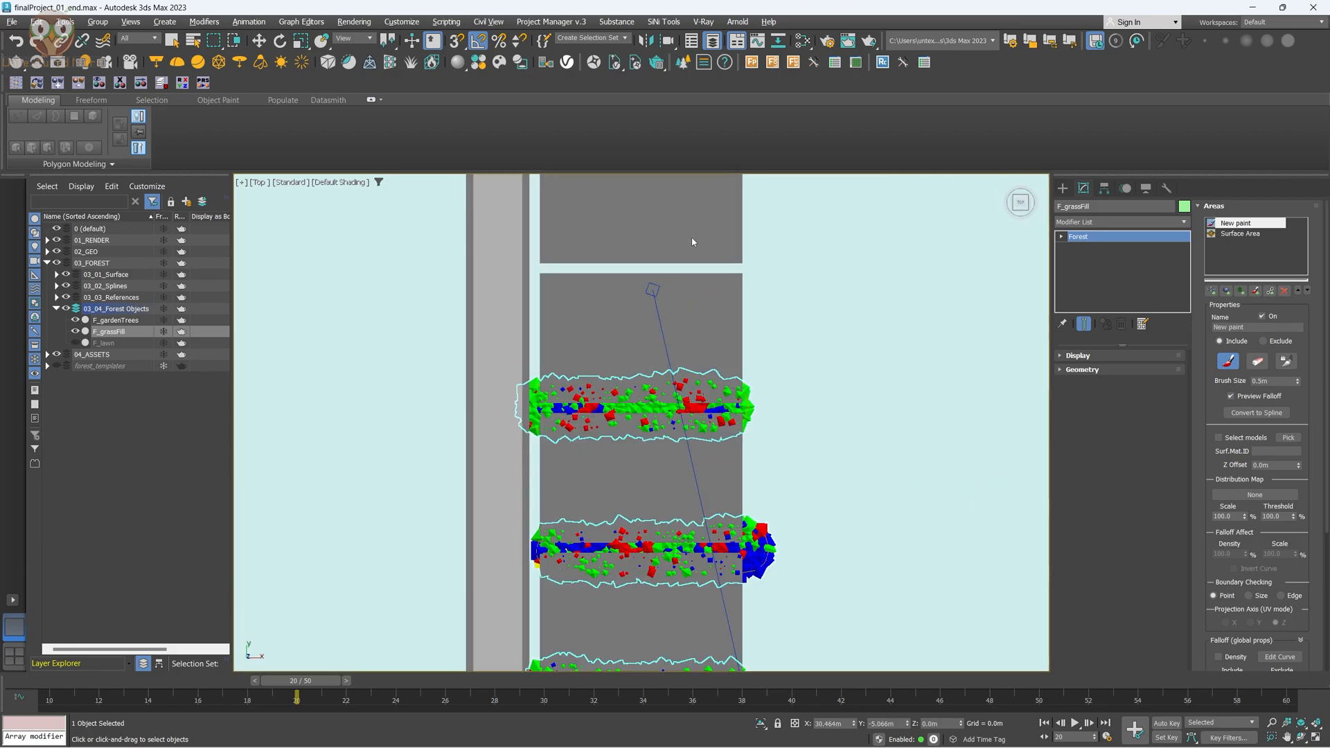
scroll(691, 242, "up", 1)
left_click_drag(772, 277, 519, 290)
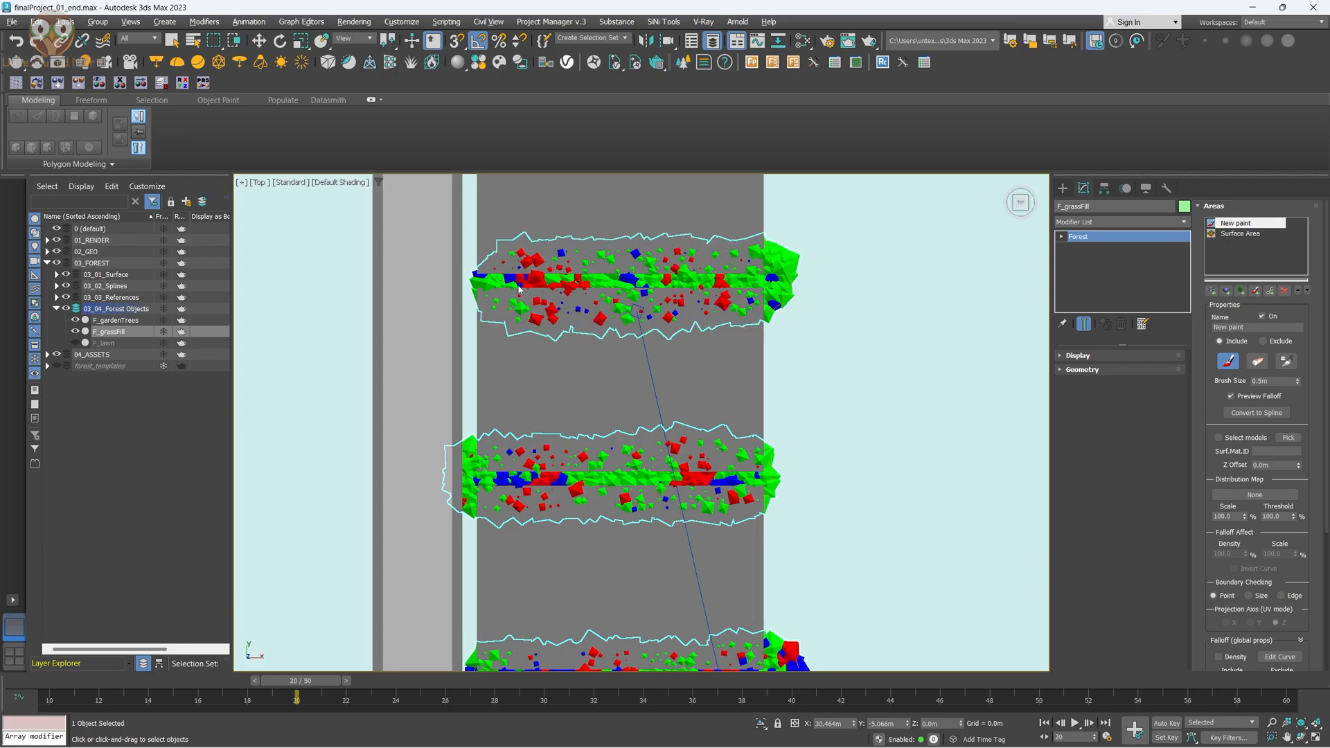
scroll(540, 270, "down", 4)
scroll(566, 233, "up", 2)
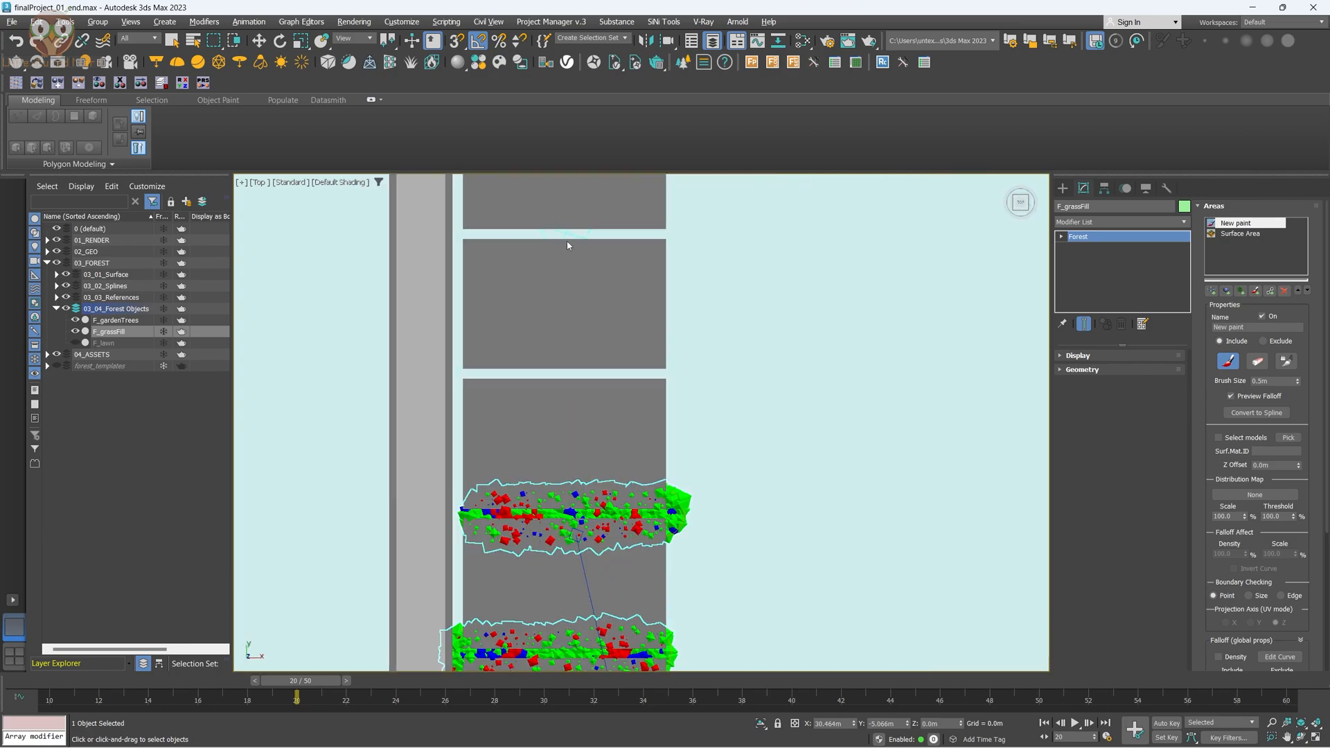
left_click_drag(457, 377, 644, 385)
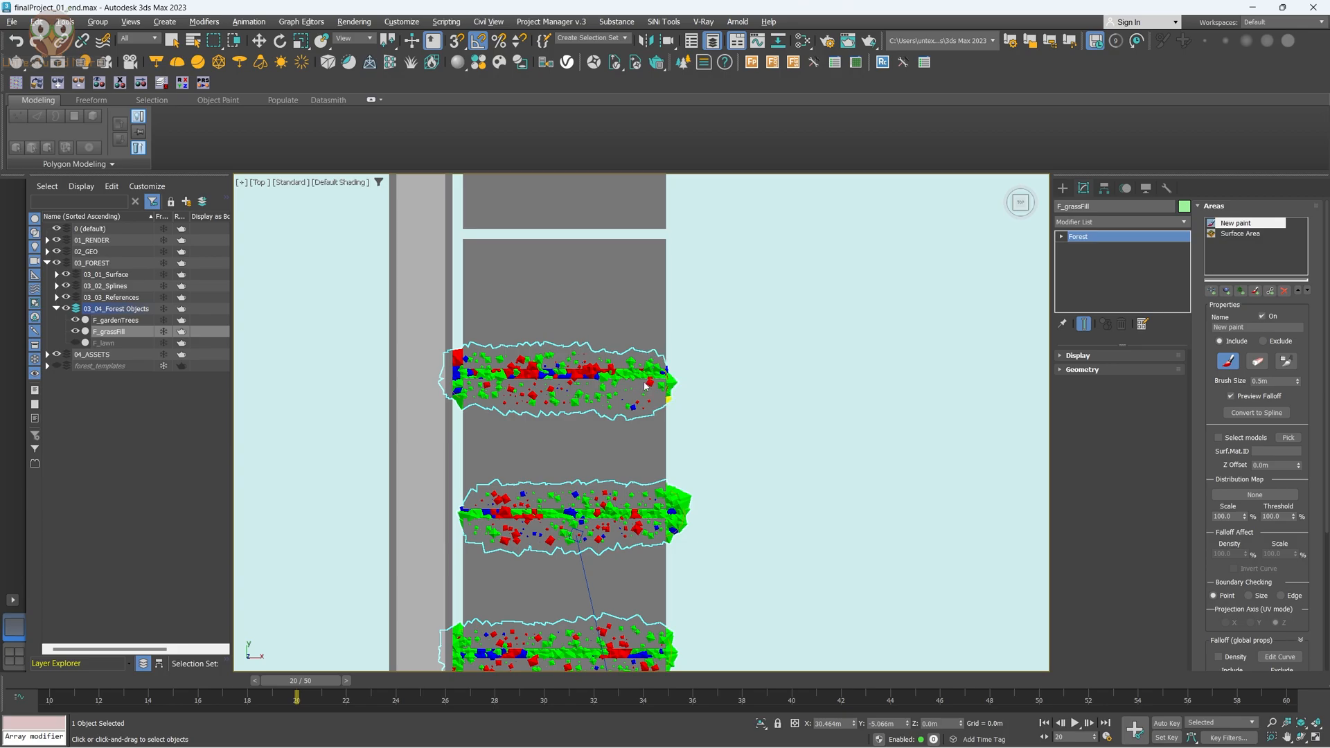
scroll(644, 385, "down", 3)
Show F_lawn to compare its grass with the painted strips, hide it again and check the strips.
left_click(75, 343)
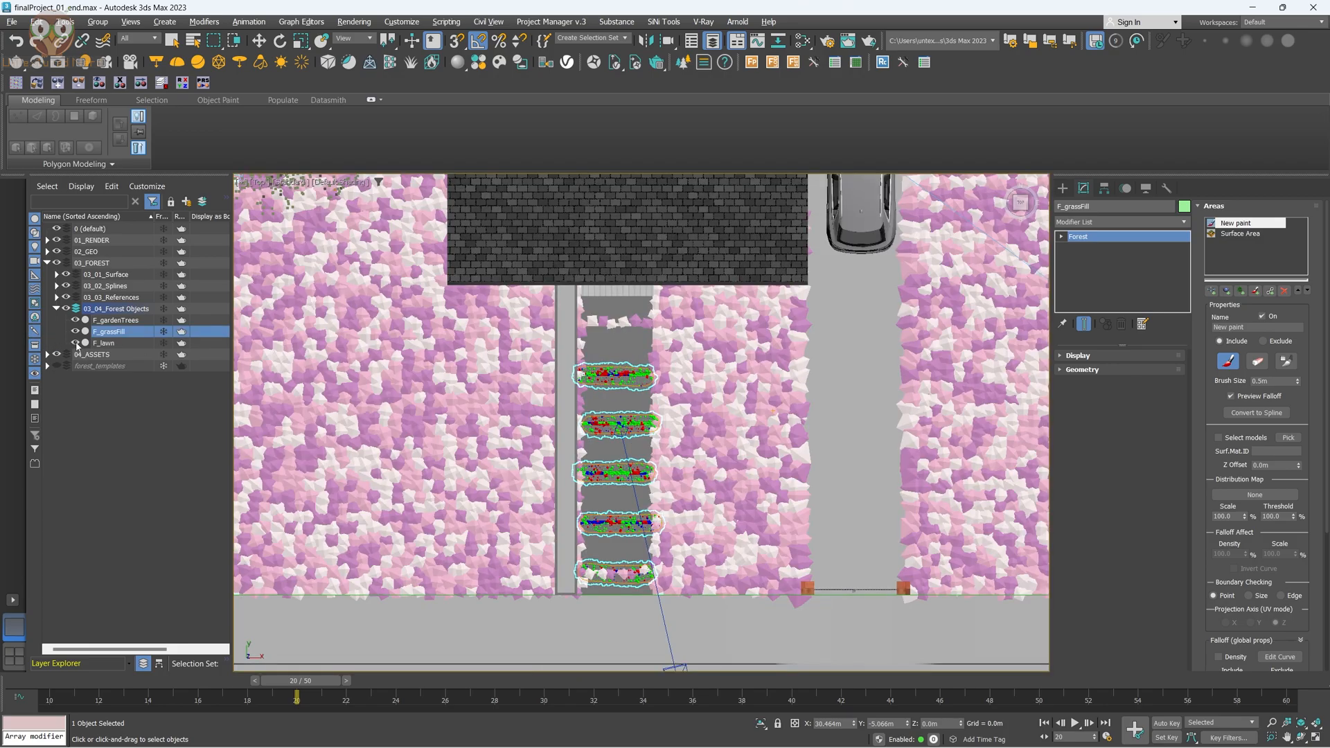
left_click(76, 343)
scroll(662, 609, "up", 2)
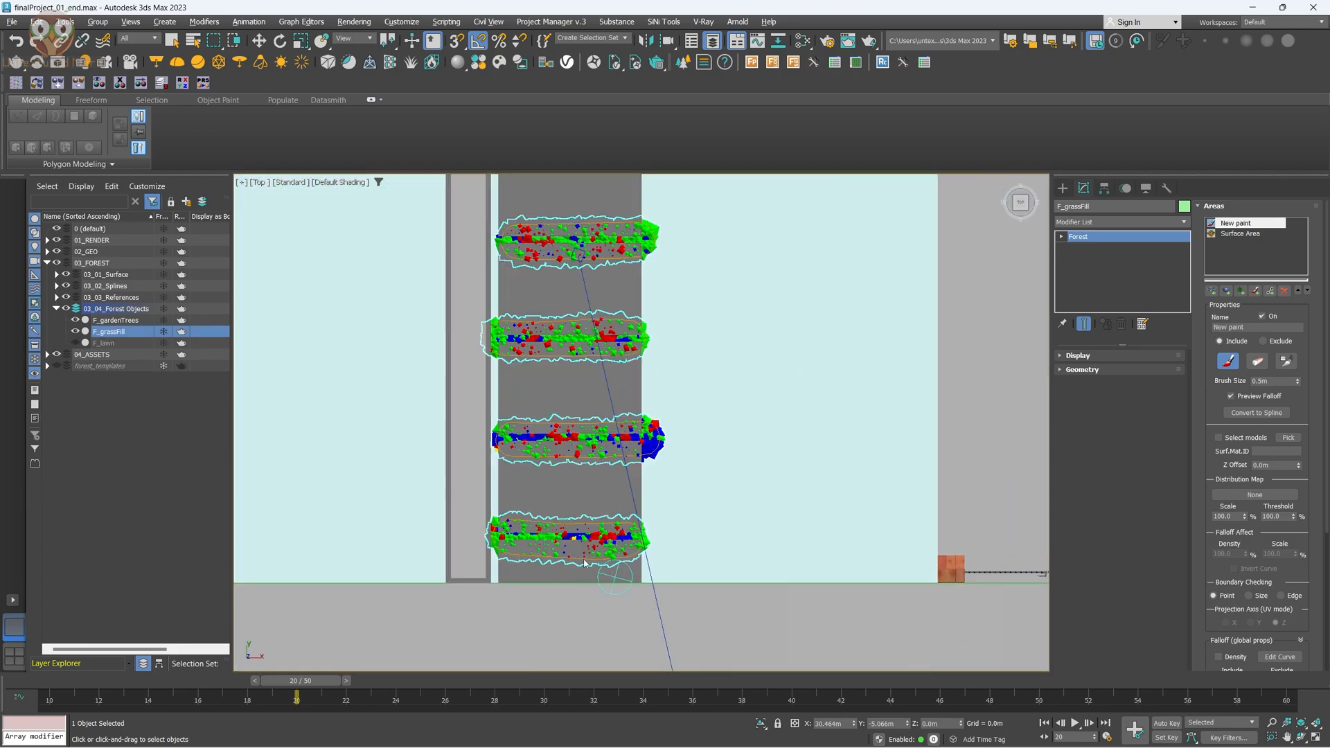
scroll(575, 532, "down", 2)
scroll(564, 361, "up", 1)
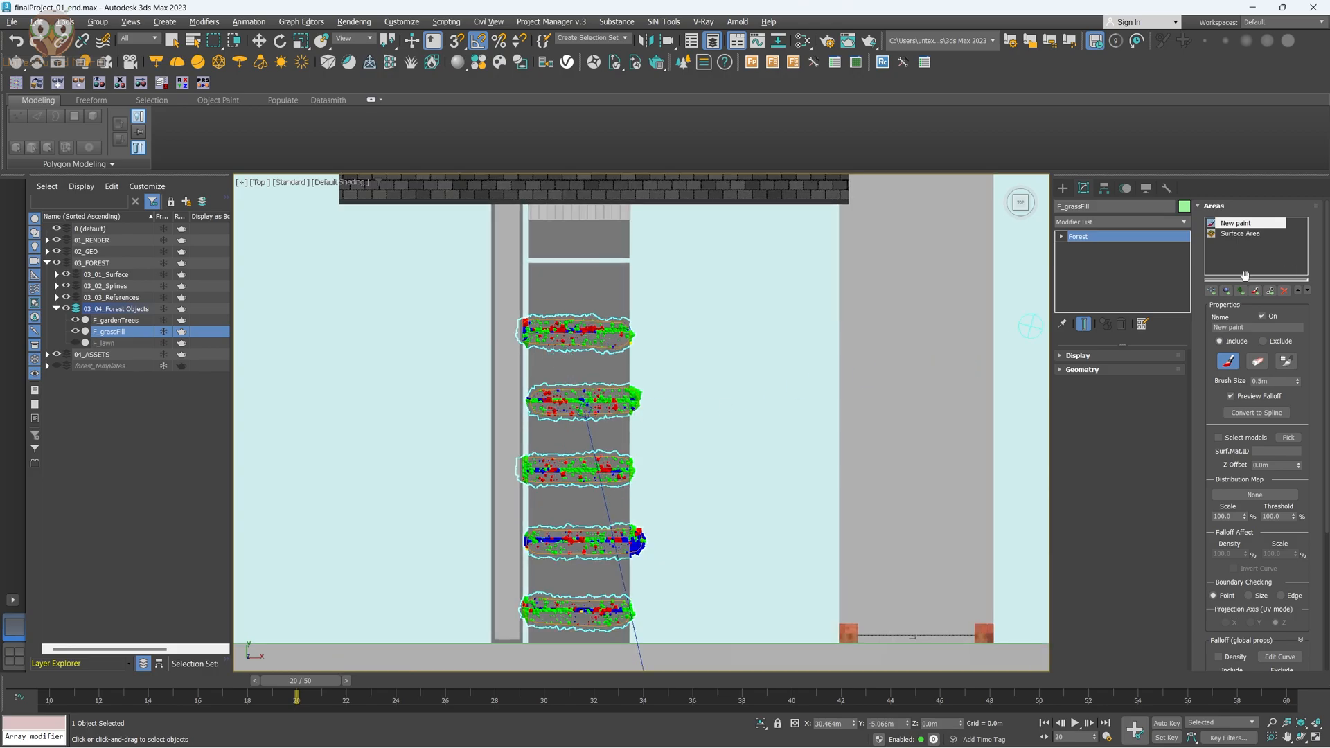
Add an object exclude area to F_grassFill that uses the stone slabs, keeping the painted grass within the gaps.
scroll(567, 298, "up", 2)
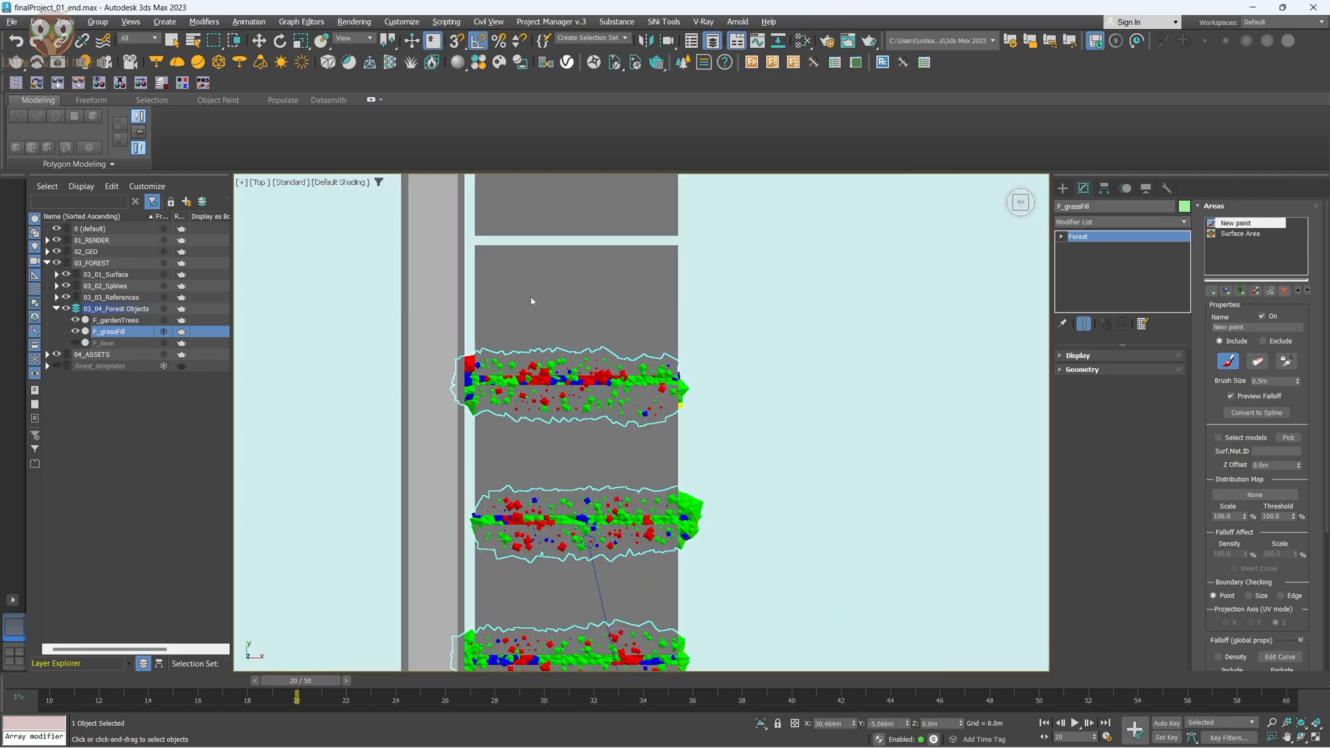
left_click(1227, 291)
left_click(594, 288)
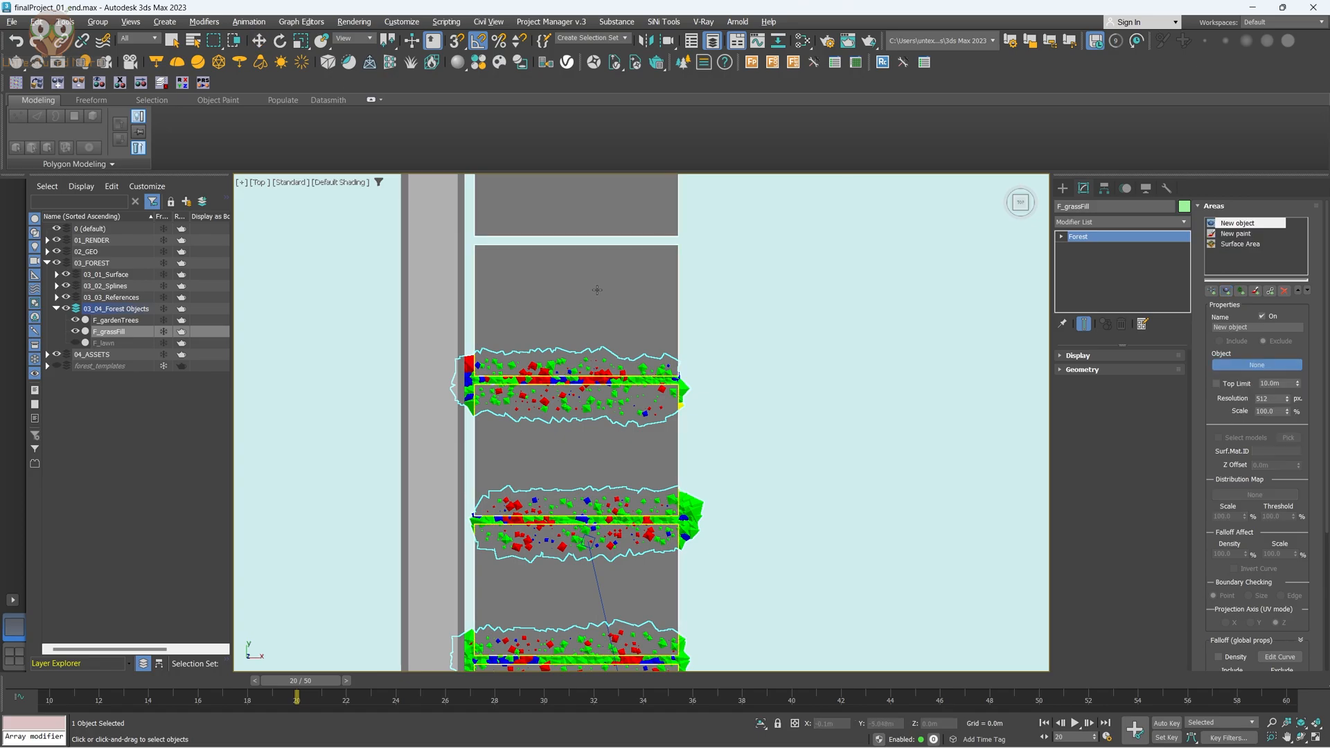
left_click(729, 406)
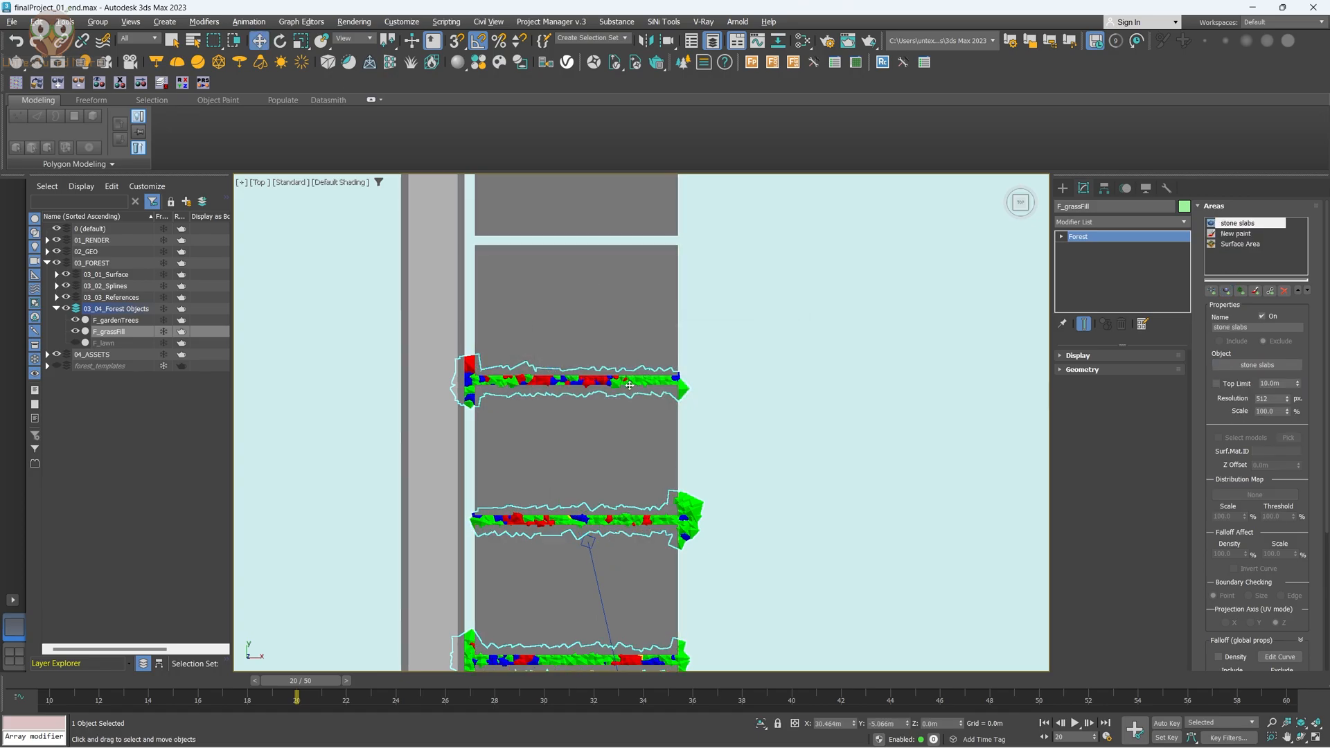
scroll(538, 385, "down", 1)
scroll(538, 385, "up", 2)
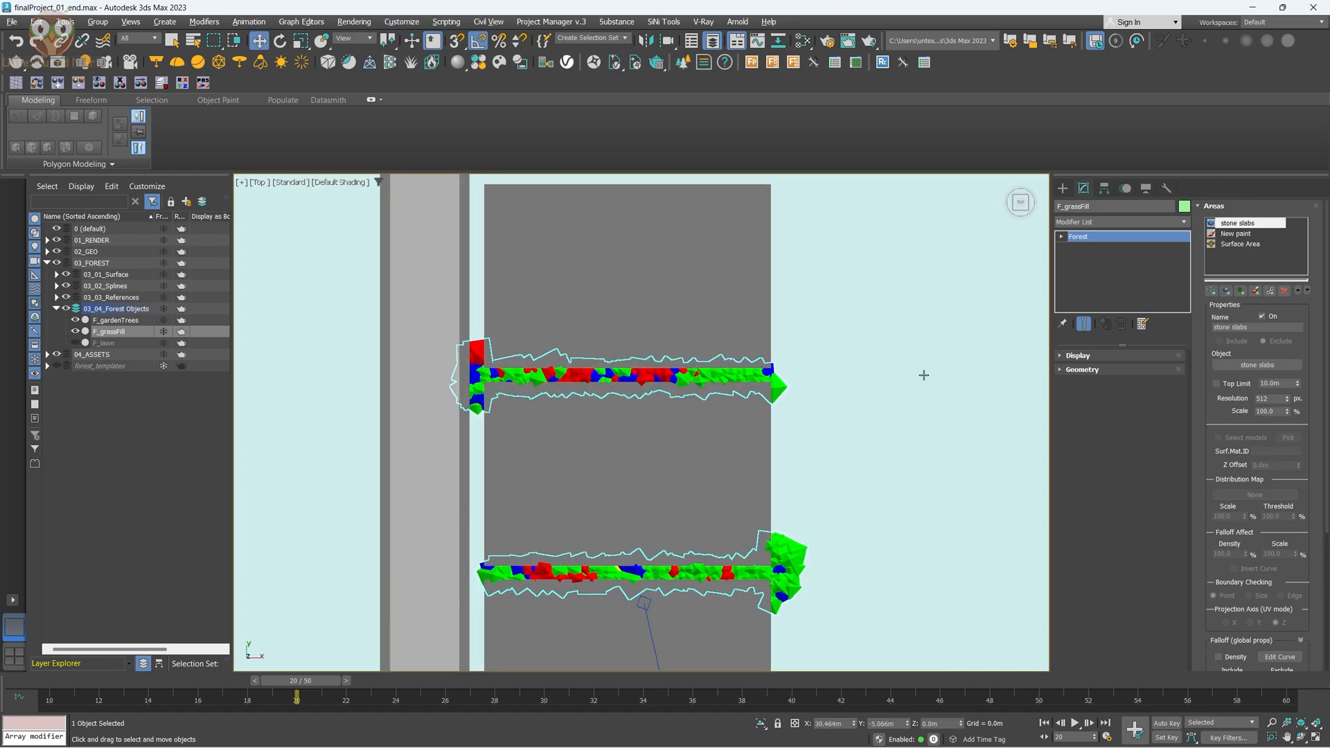
left_click(1252, 208)
scroll(561, 371, "down", 2)
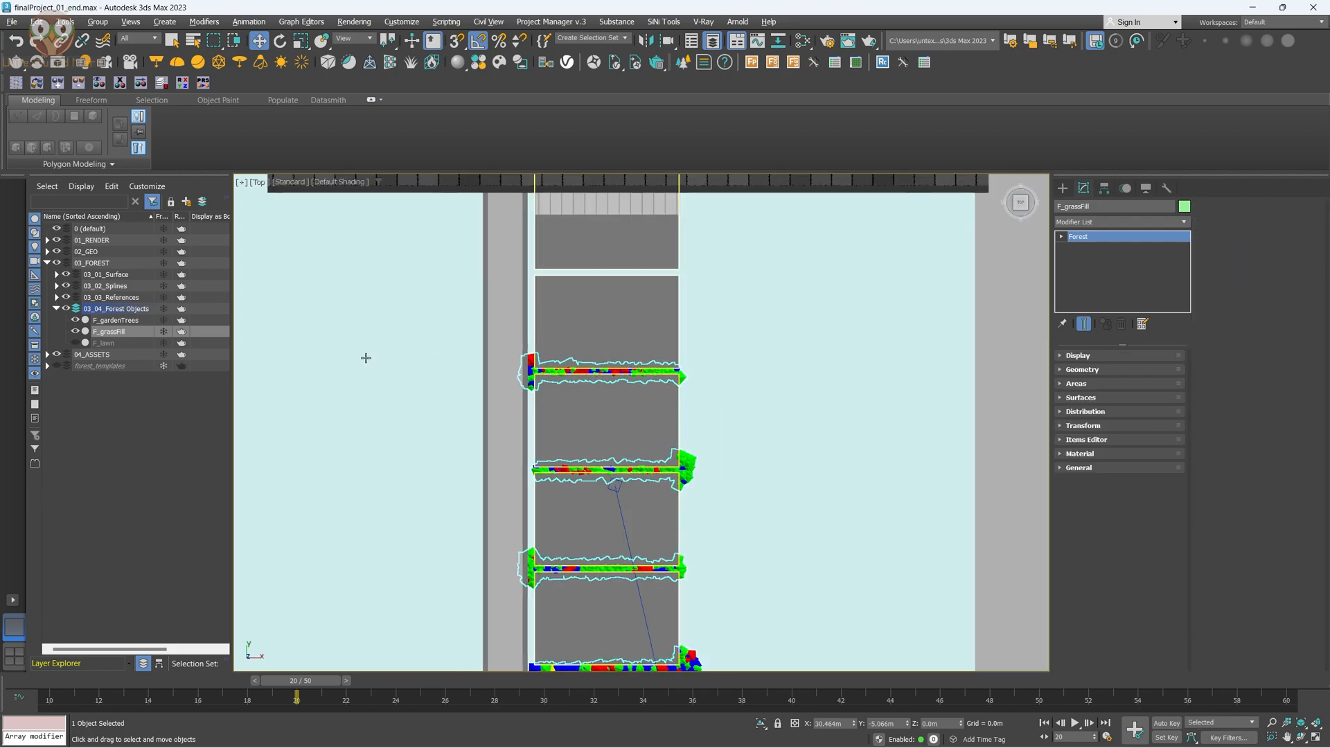
Show F_lawn and render the scene, examining how the grass fills the gaps between the path's stone slabs.
left_click(76, 343)
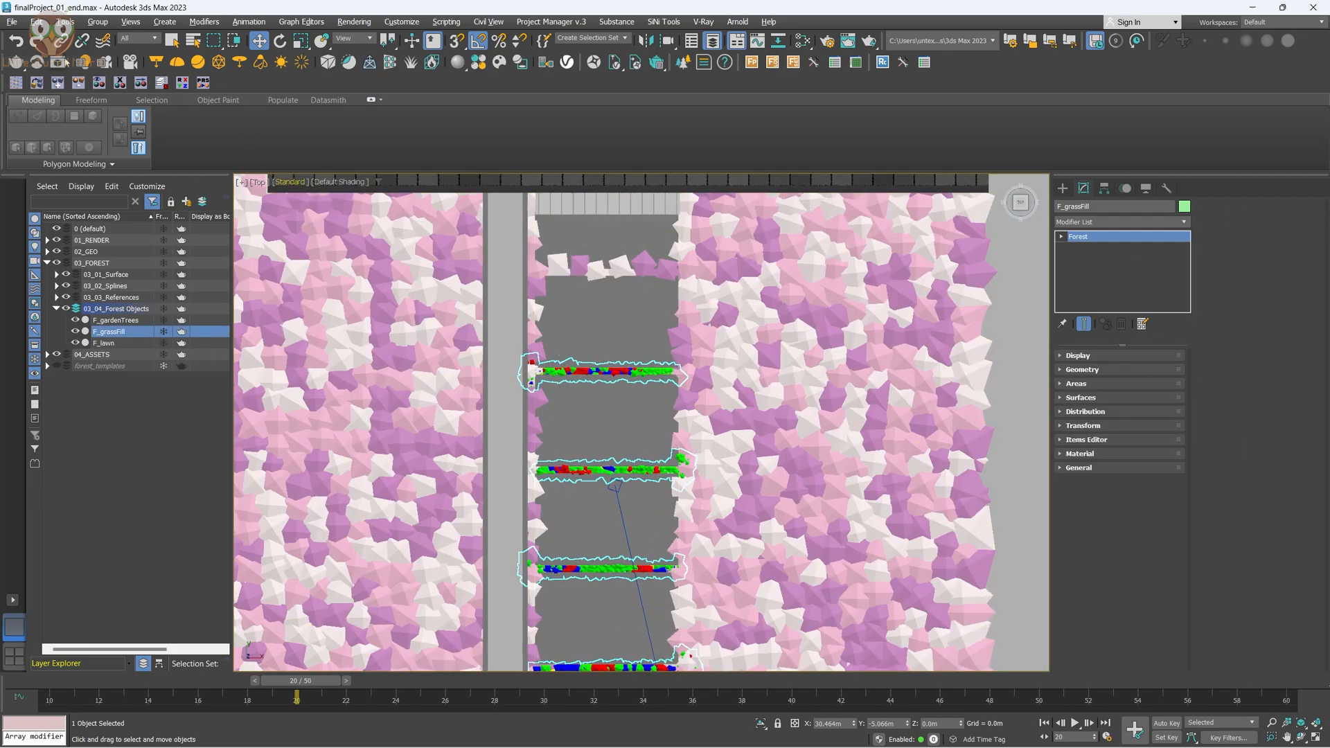
key("shift+q")
scroll(562, 534, "up", 1)
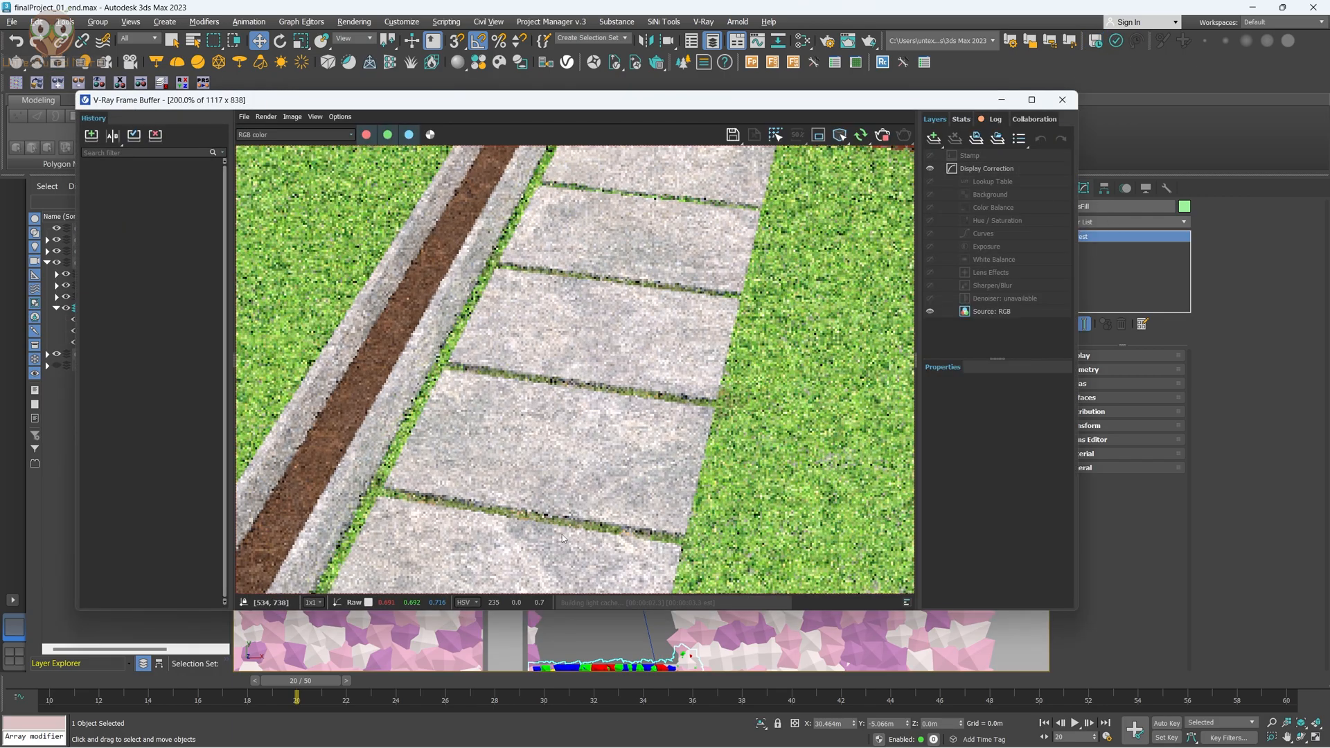
scroll(456, 512, "up", 1)
scroll(544, 518, "down", 1)
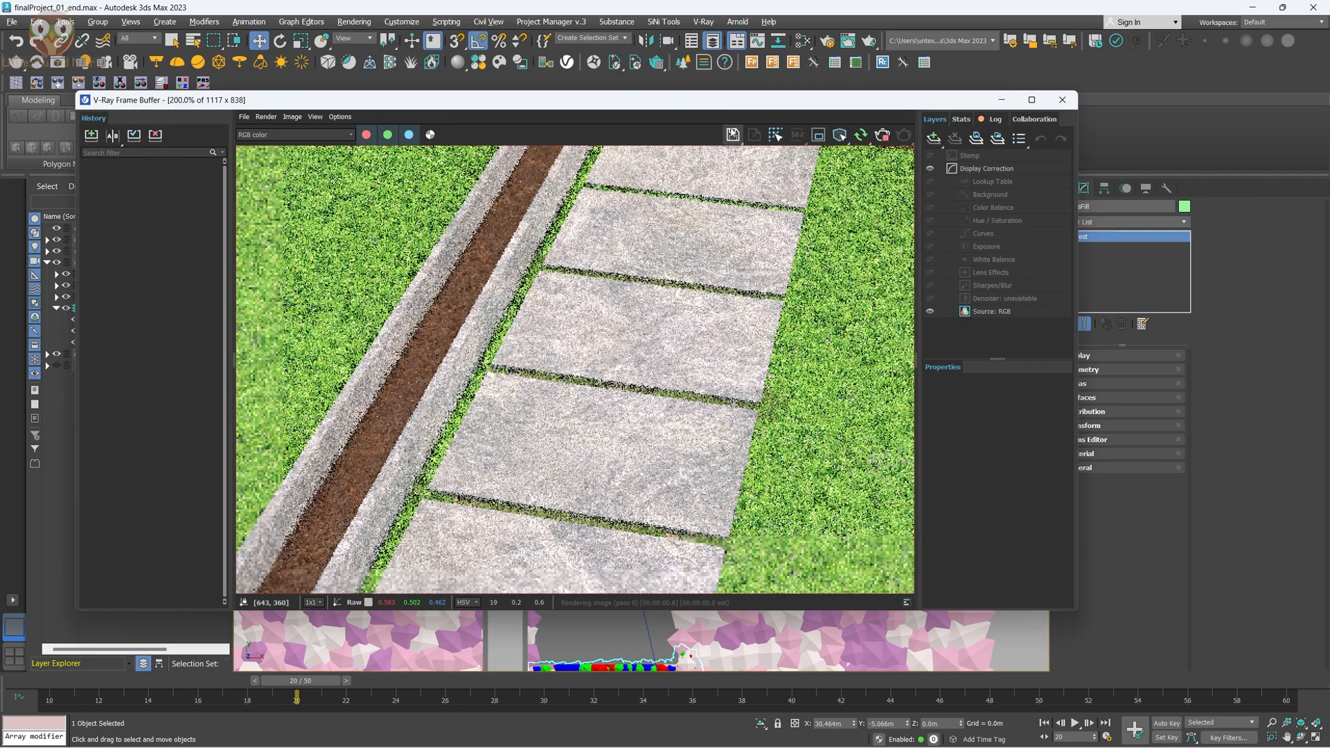
scroll(597, 473, "down", 2)
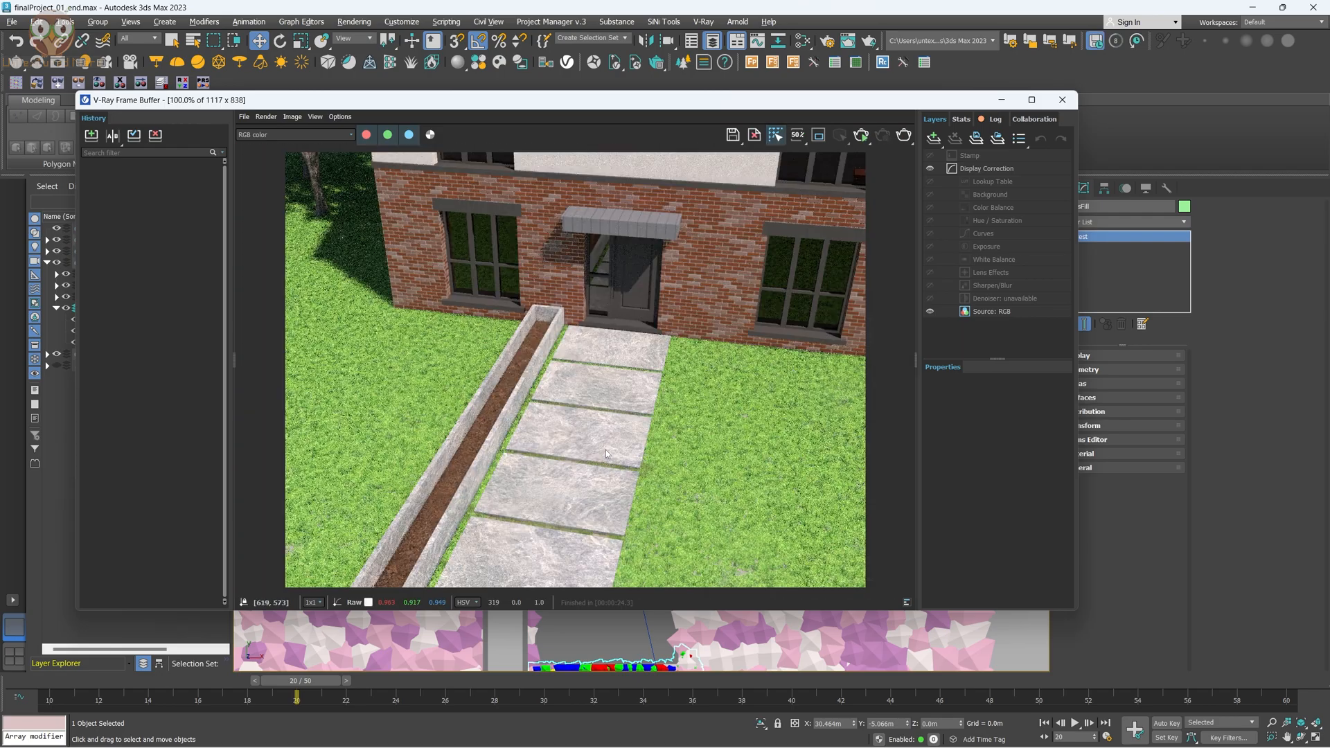
scroll(453, 454, "up", 1)
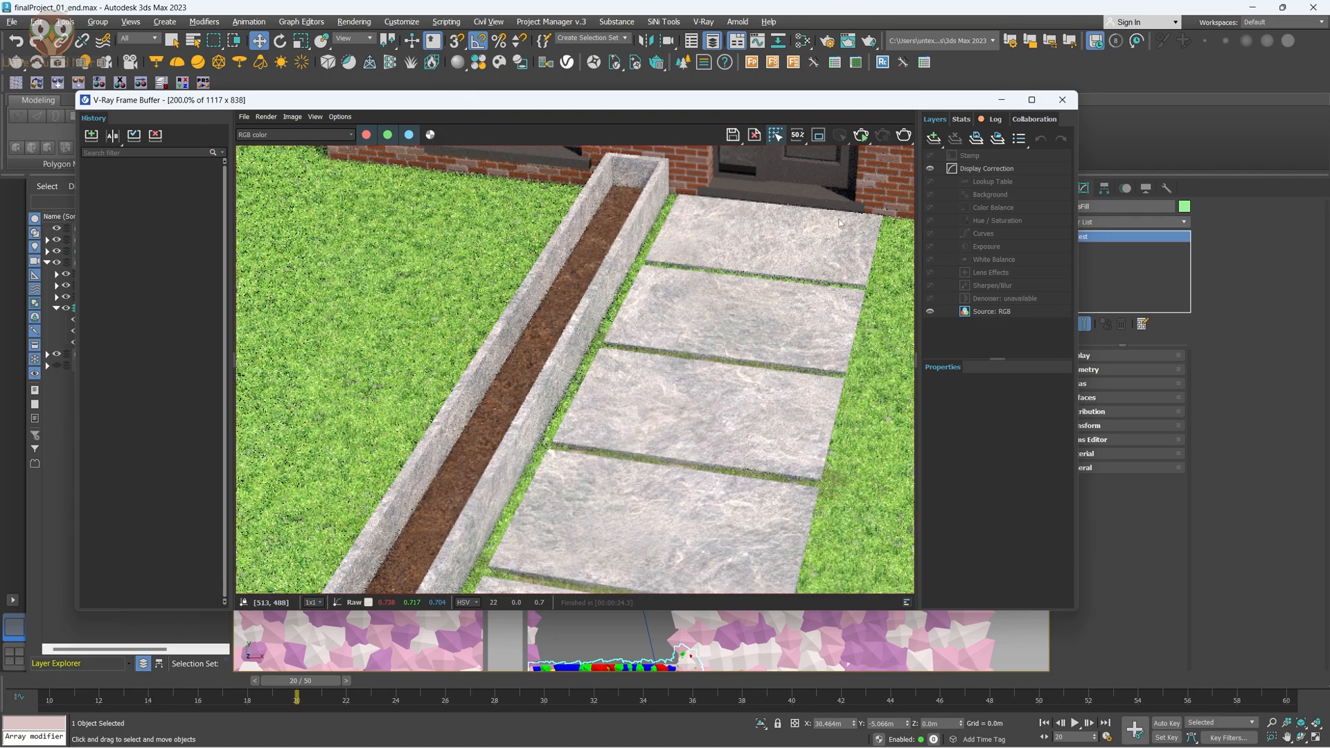
left_click(1061, 101)
Clone the F_gardenTrees forest object as an independent copy named F_planterBox.
scroll(564, 383, "down", 3)
middle_click_drag(564, 383, 527, 325, "alt")
scroll(499, 499, "up", 3)
scroll(634, 429, "down", 7)
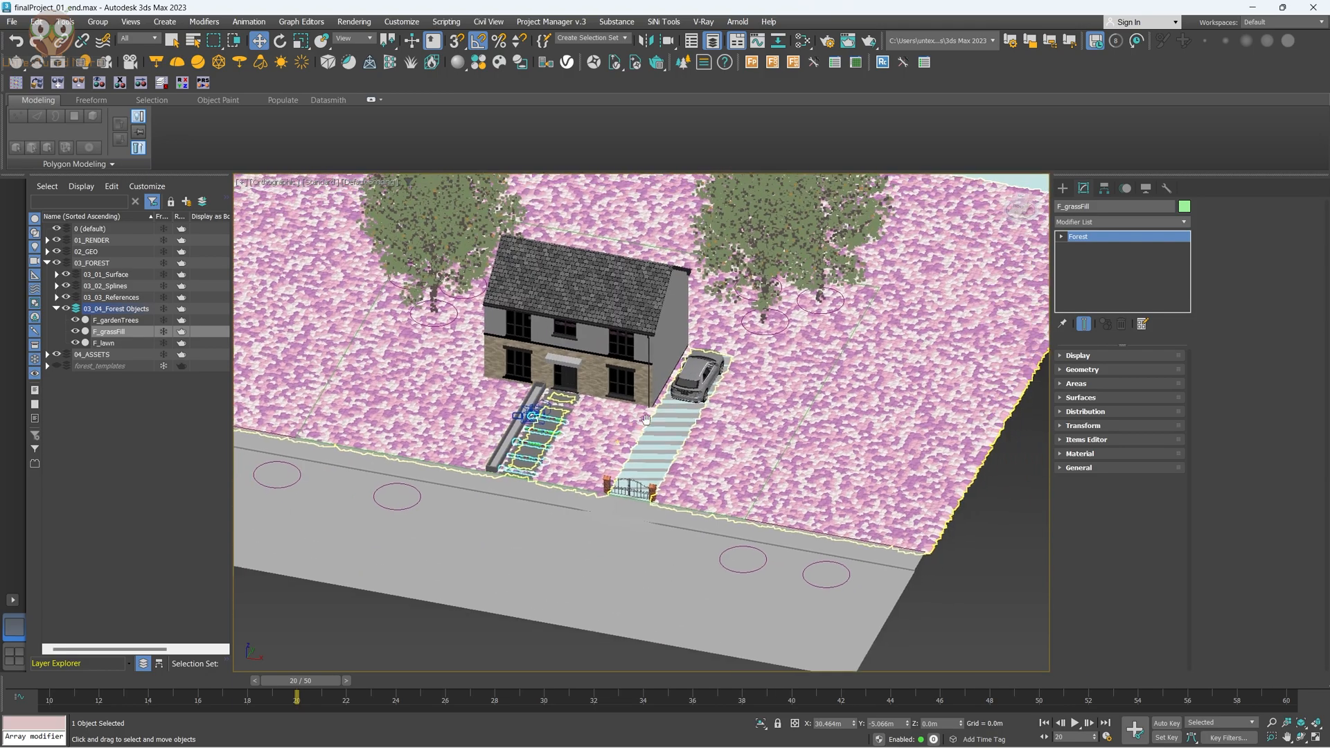
scroll(639, 466, "up", 3)
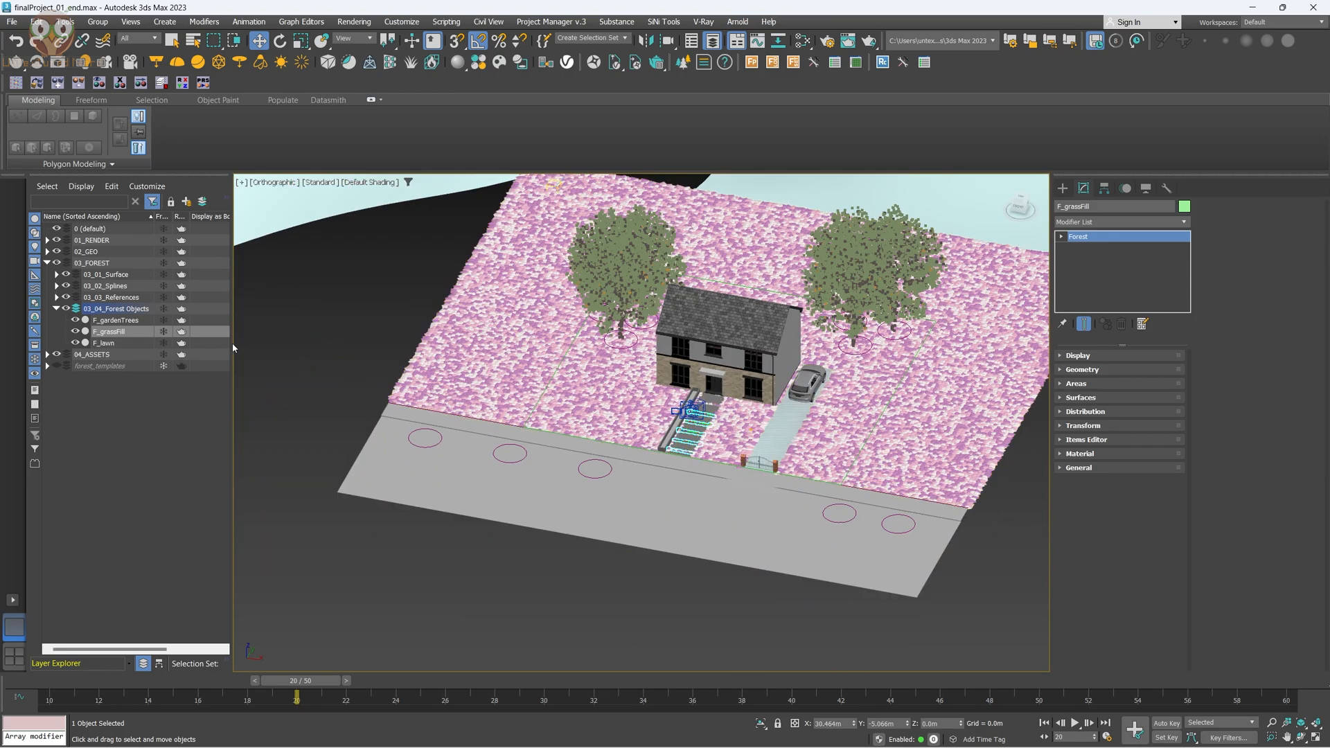
left_click(118, 320)
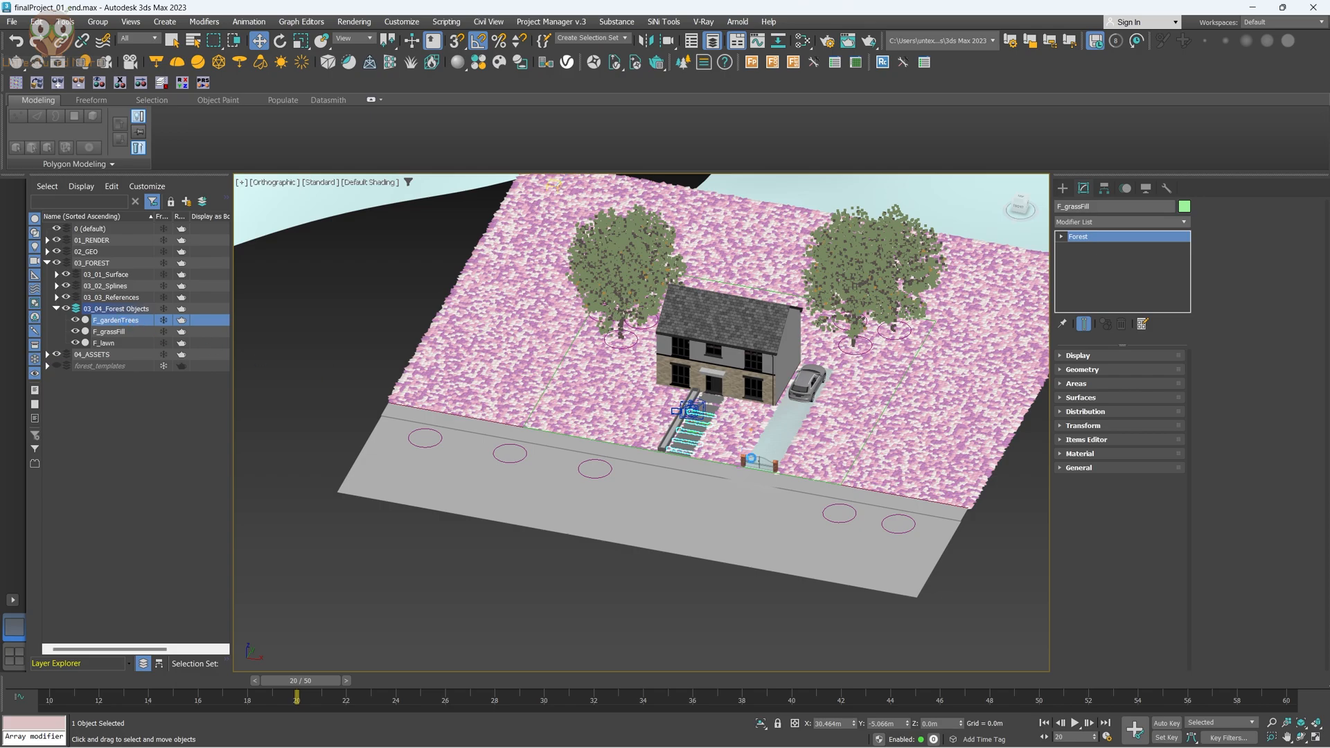
scroll(745, 457, "down", 2)
key("ctrl+v")
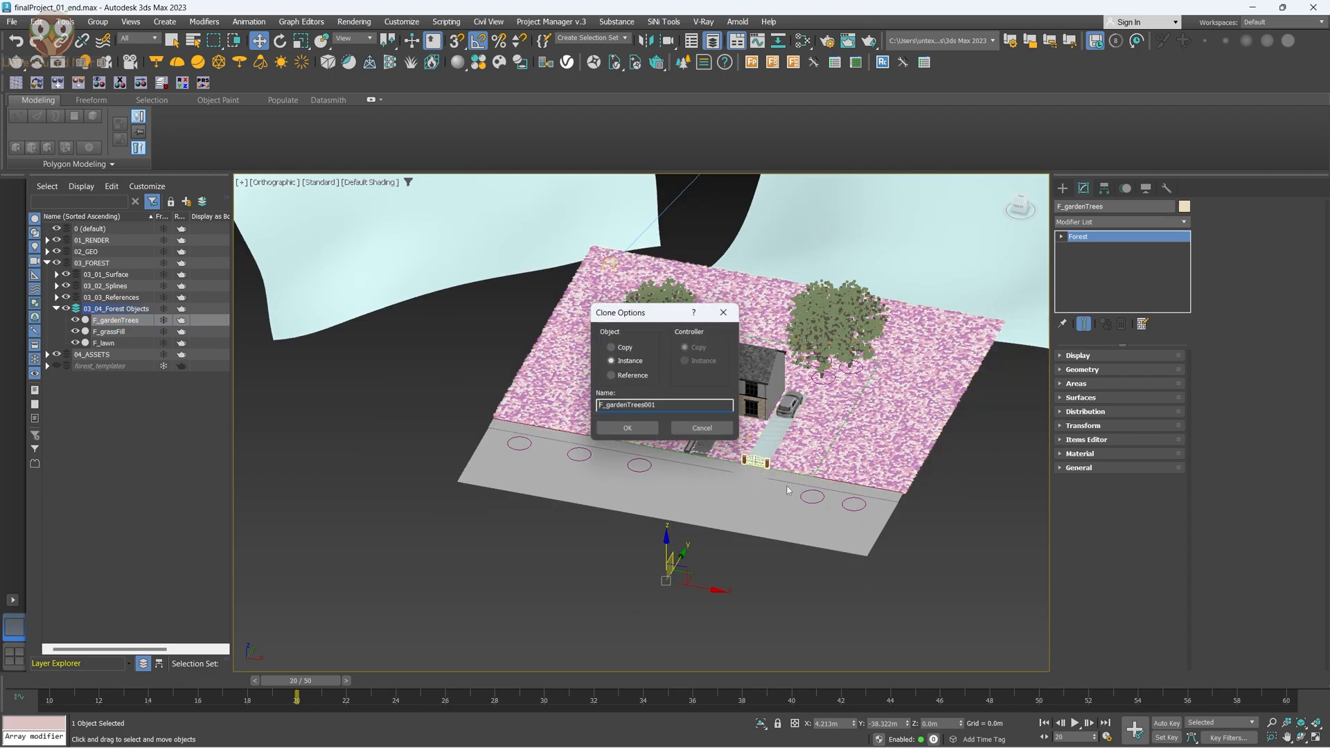
left_click(624, 347)
left_click_drag(693, 405, 616, 407)
type("planterBox")
key("Return")
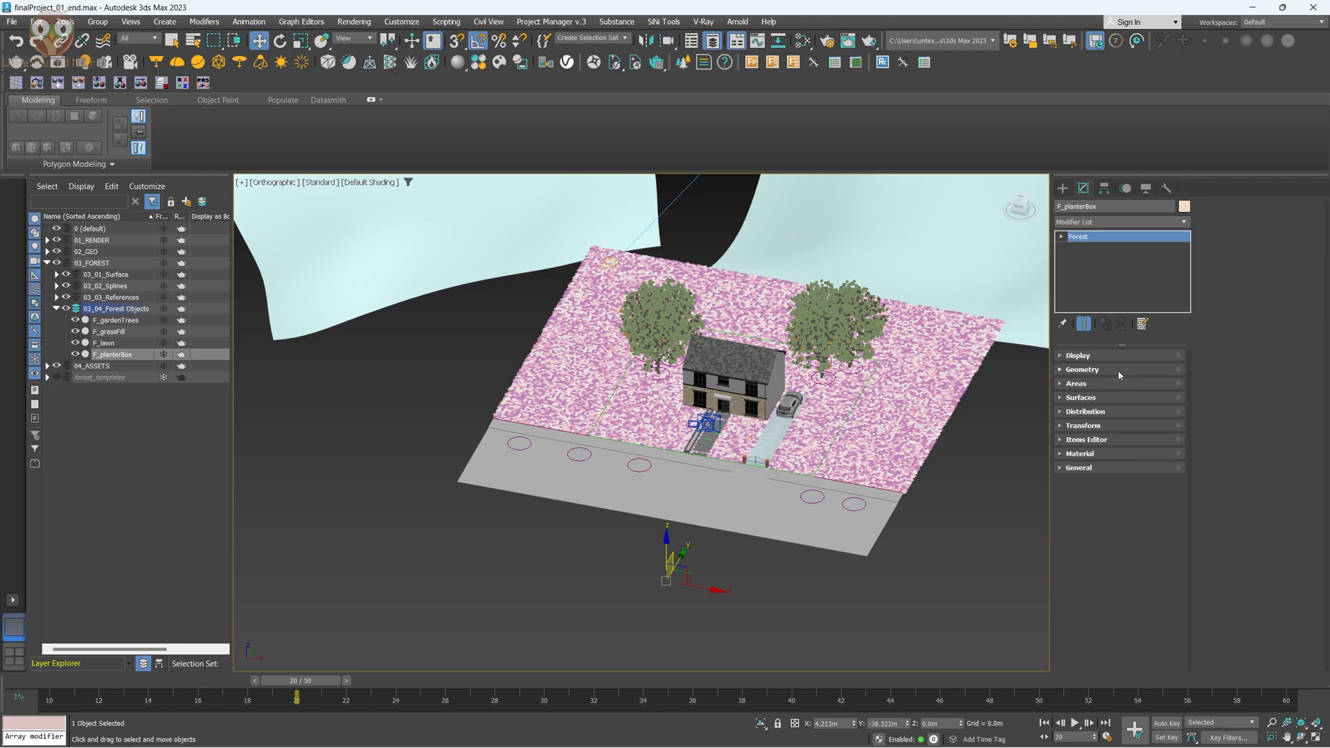
Remove the Silver Maple item from F_planterBox's geometry list.
left_click(1116, 370)
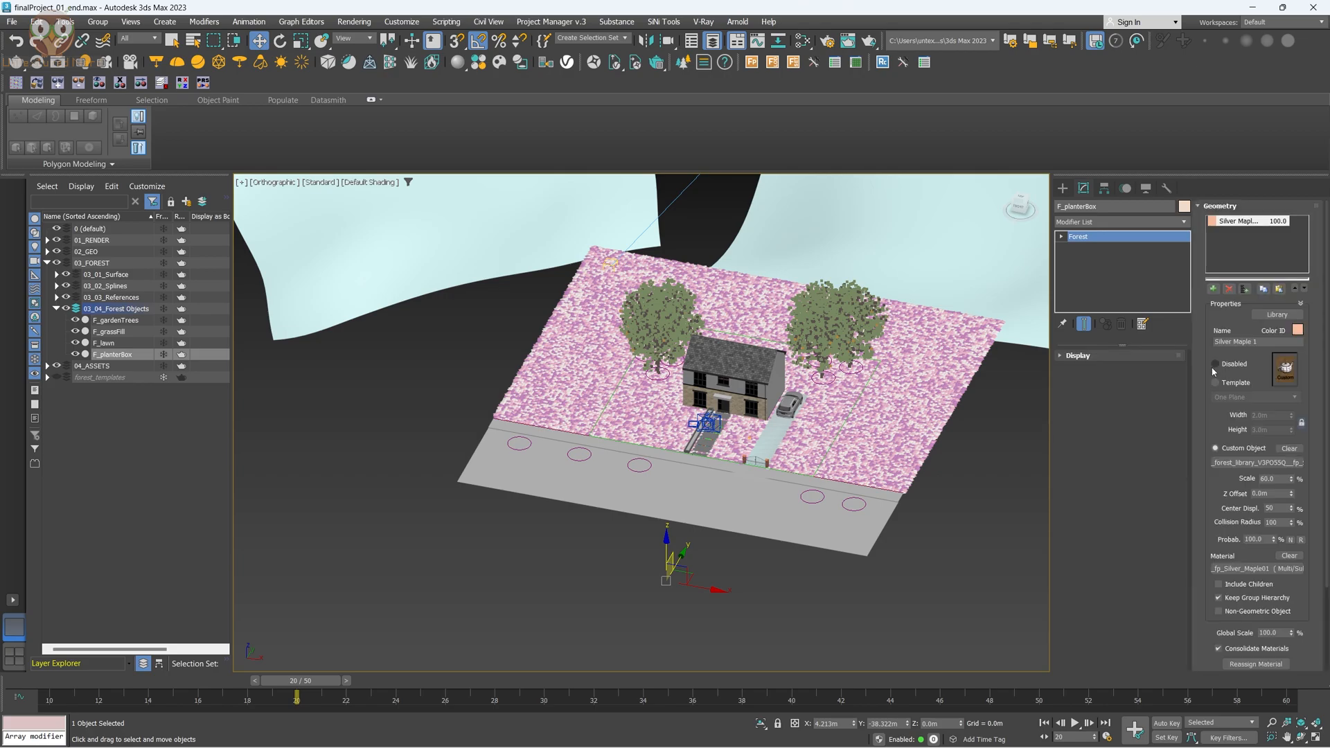
left_click(1230, 290)
left_click(1092, 369)
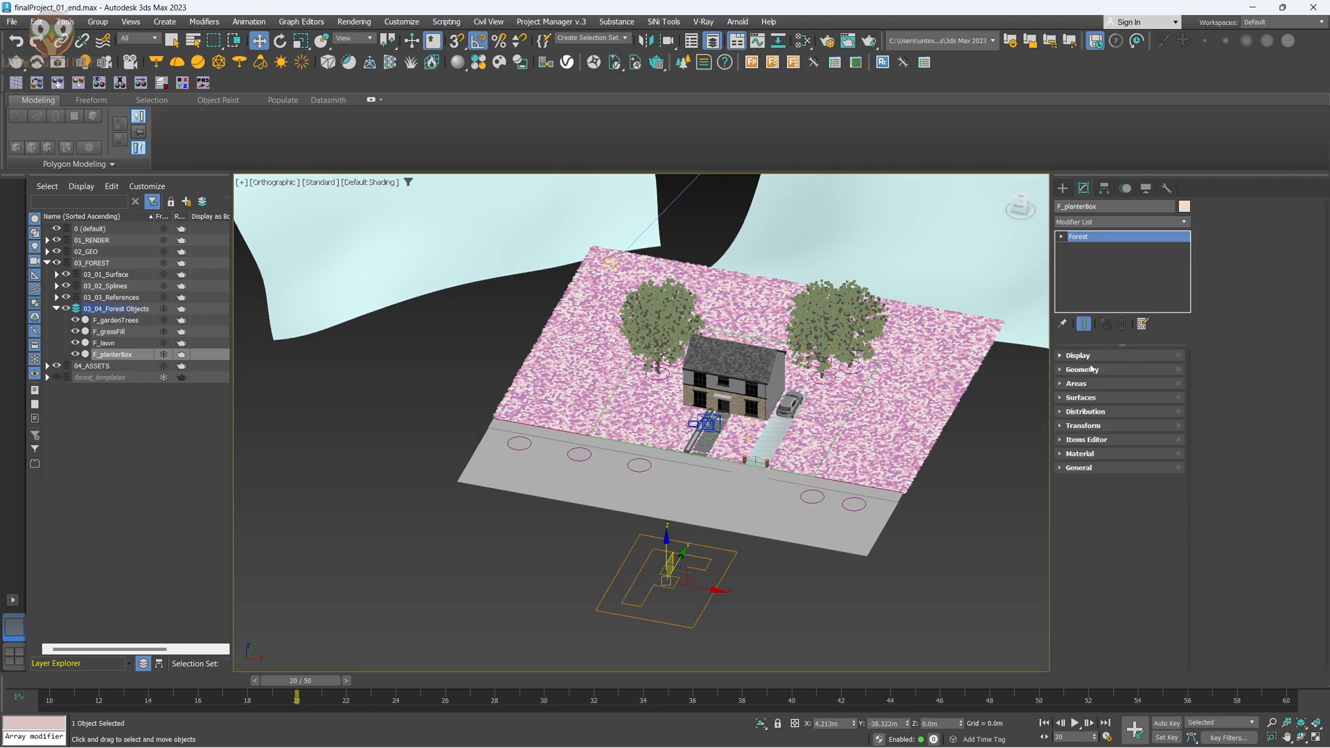
Clear the reference objects from F_planterBox's distribution and switch its distribution mode to Image.
left_click(1104, 413)
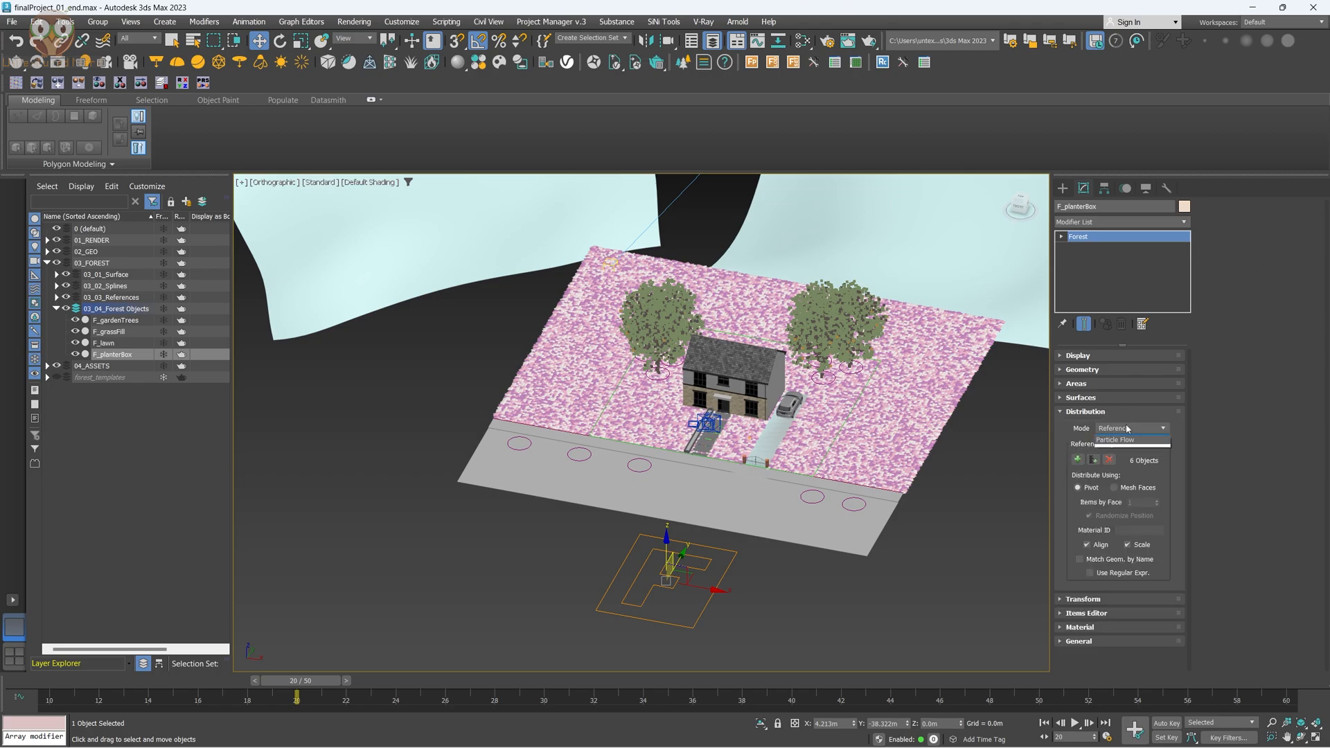
left_click(1110, 460)
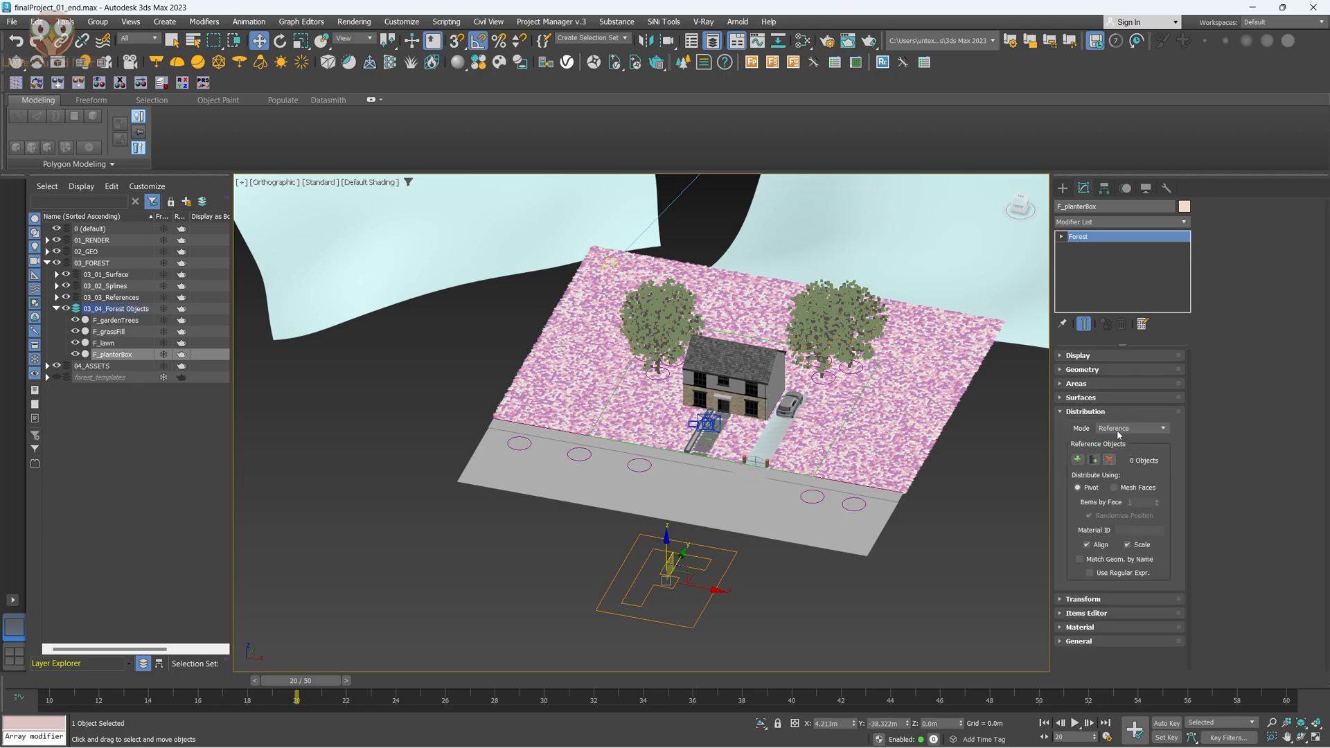
left_click(1119, 429)
left_click(1106, 440)
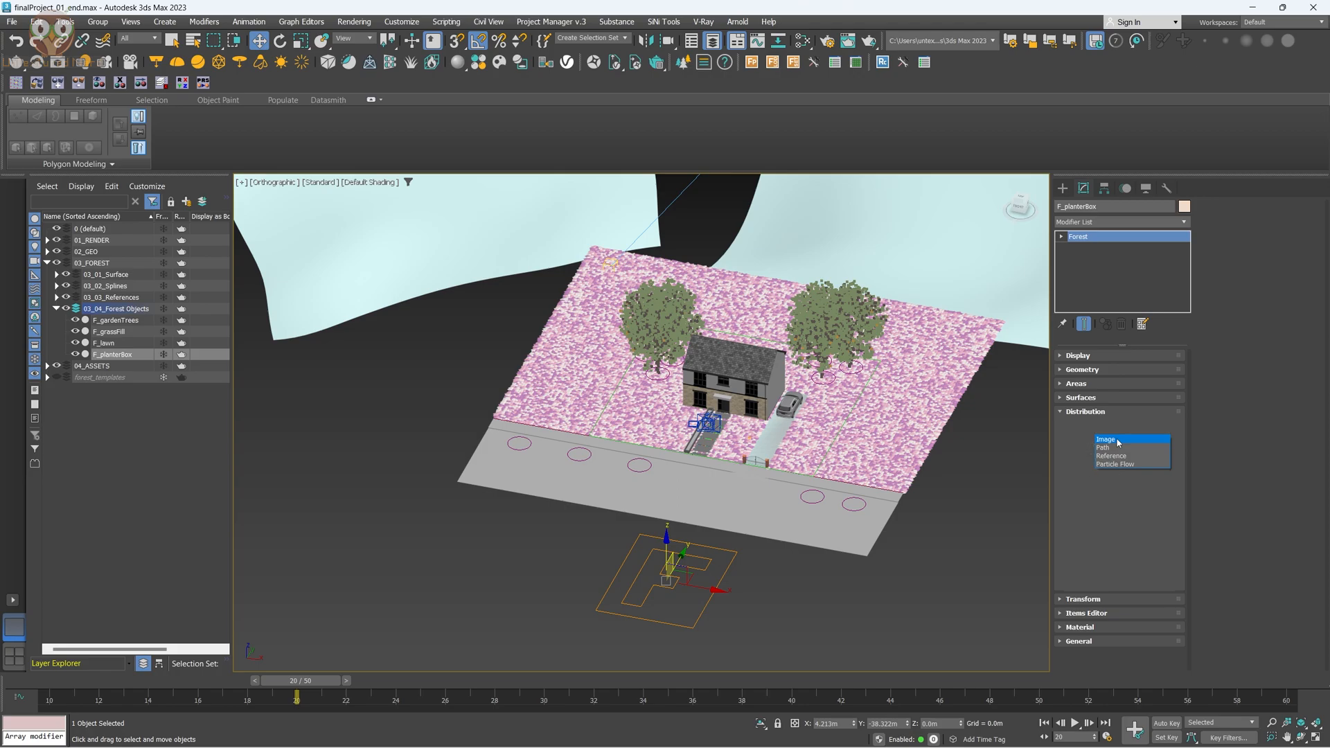
scroll(630, 416, "up", 3)
scroll(722, 469, "up", 2)
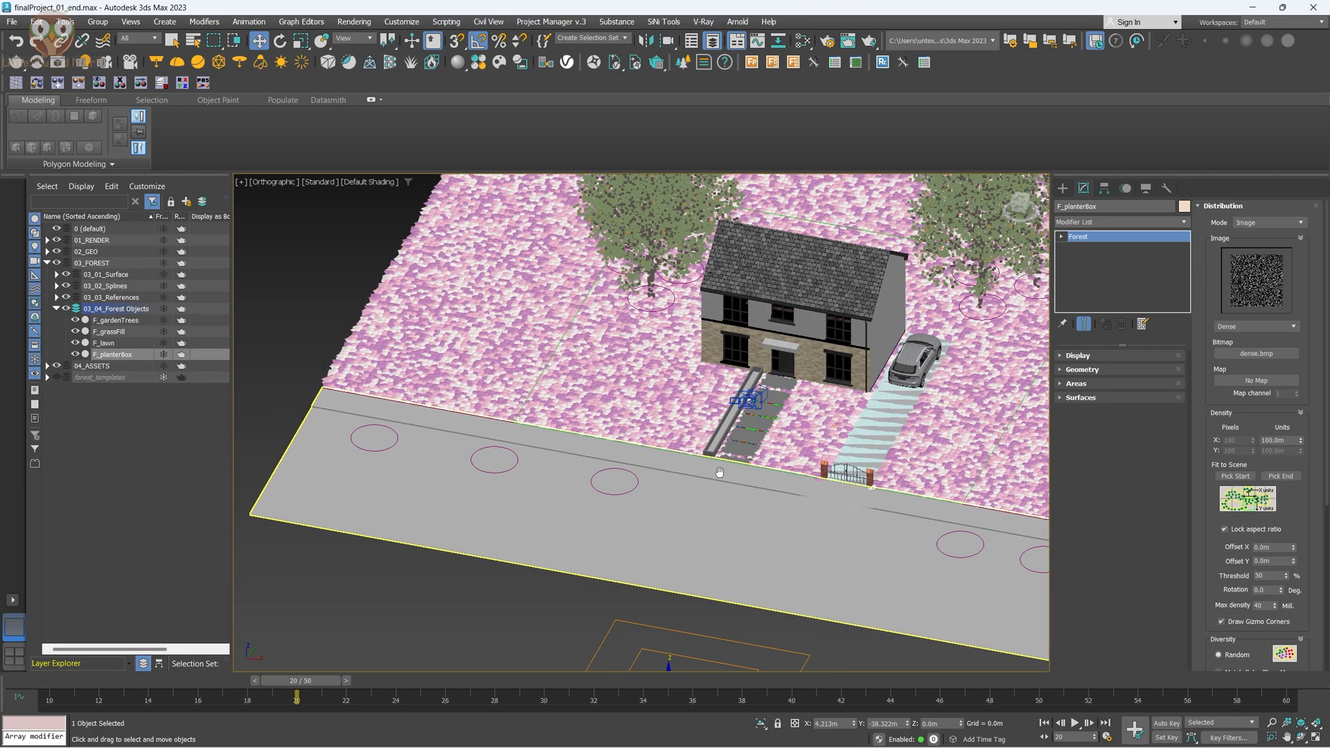
middle_click_drag(719, 475, 724, 419)
scroll(723, 446, "down", 2)
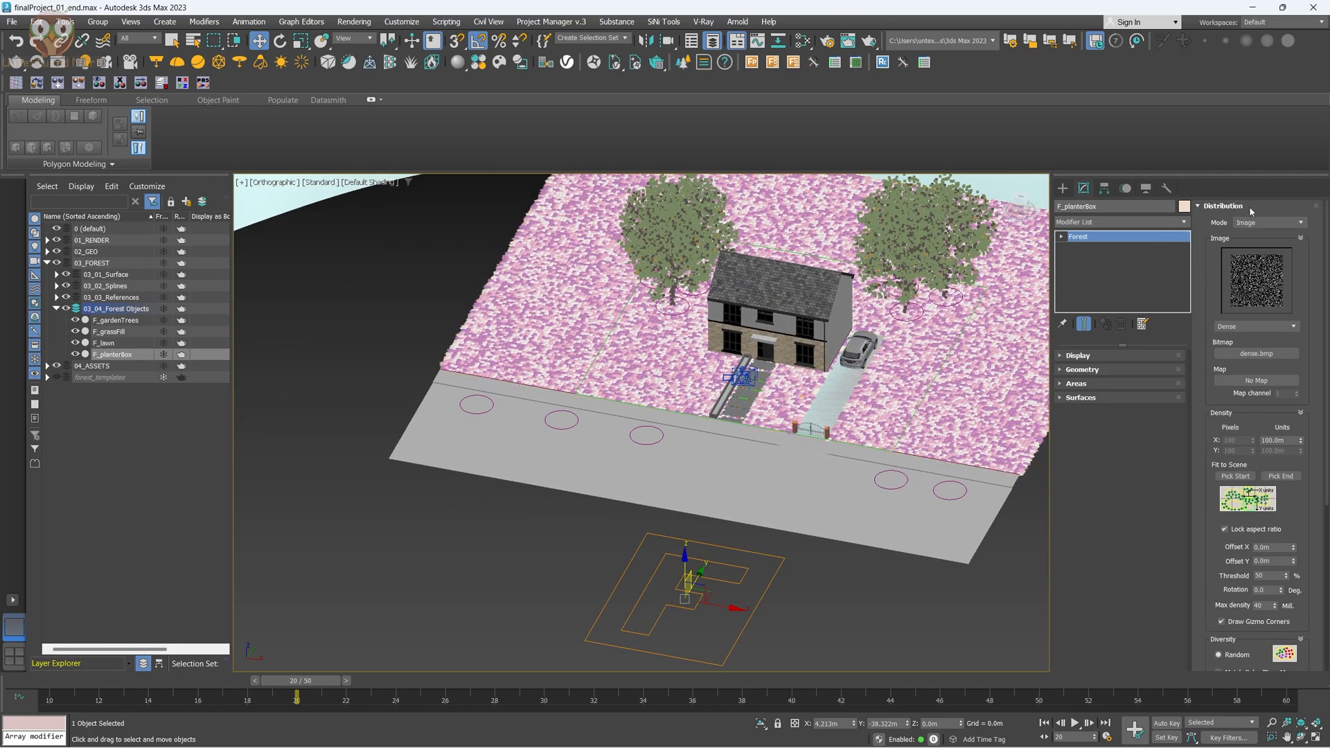
left_click(1249, 206)
Open the plant library for F_planterBox's geometry and browse to the 3D Starter Library.
left_click(1098, 369)
left_click(1276, 315)
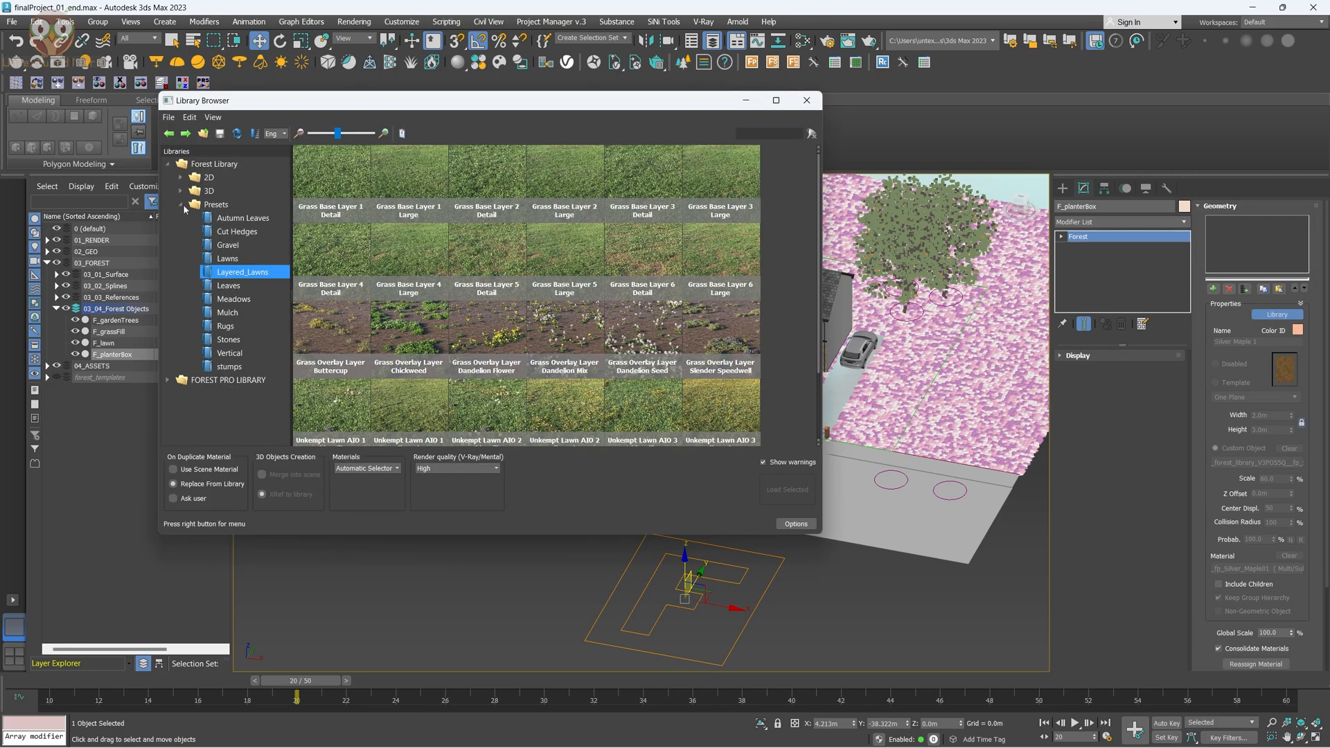
left_click(181, 205)
left_click(206, 191)
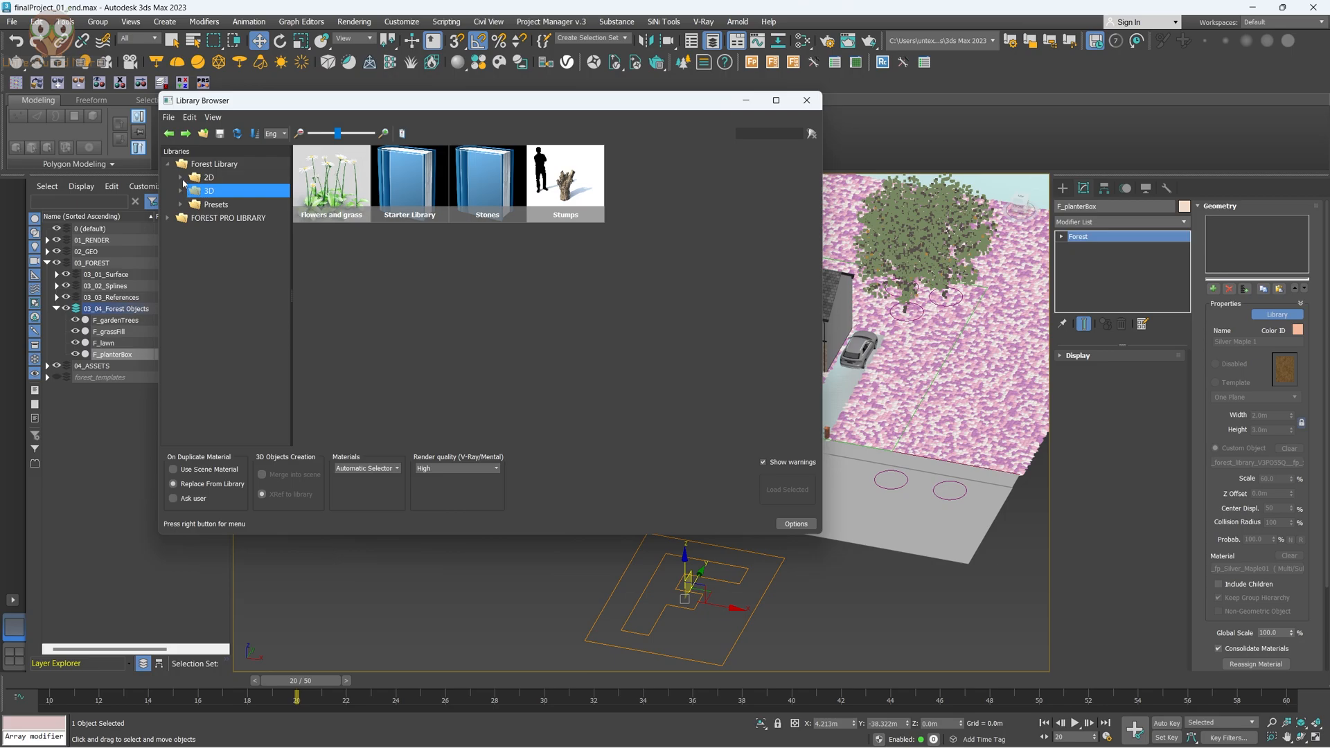
left_click(181, 178)
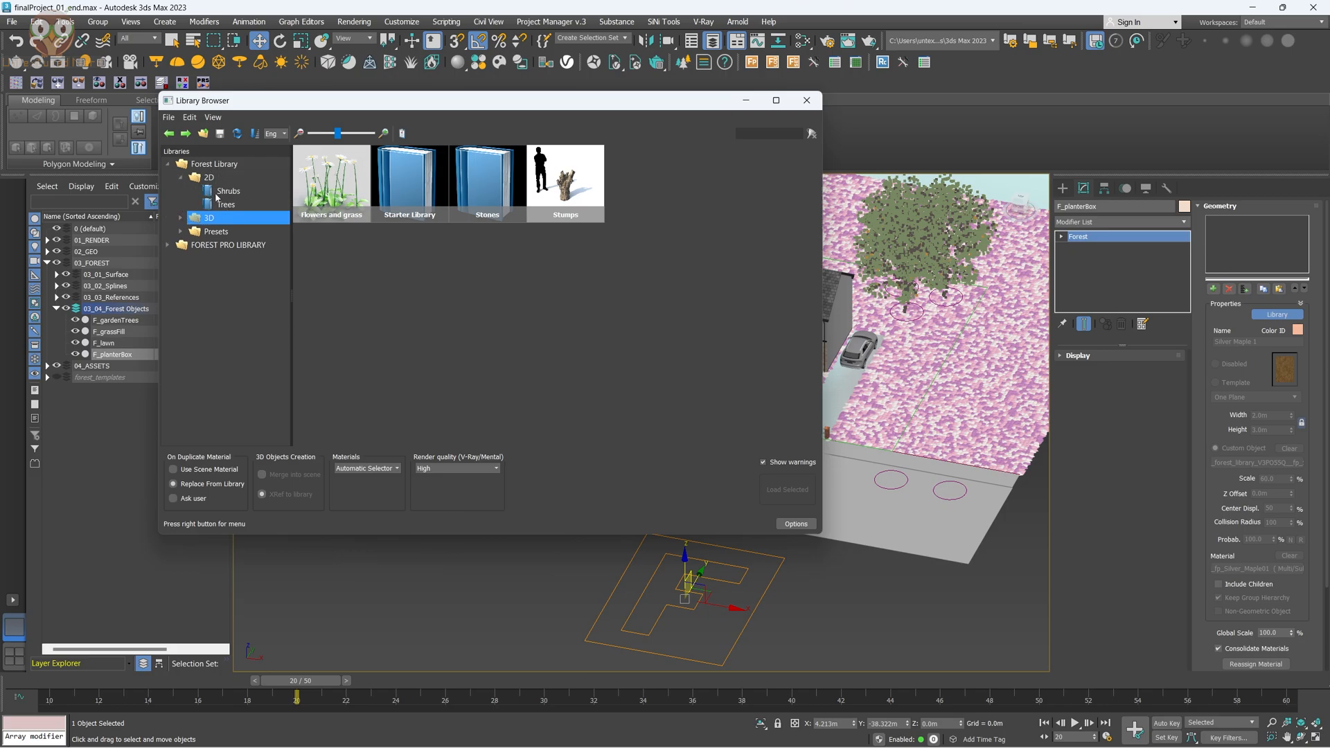
left_click(179, 218)
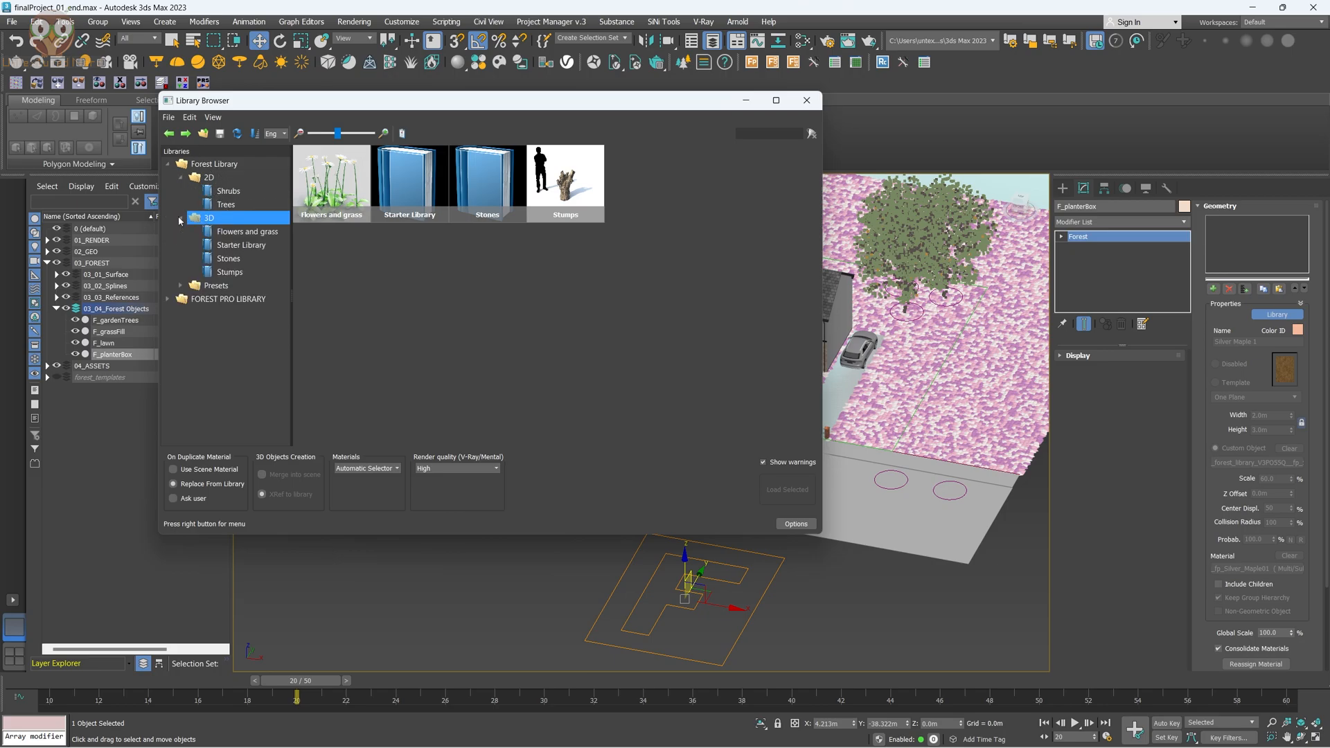
left_click(235, 232)
left_click(239, 245)
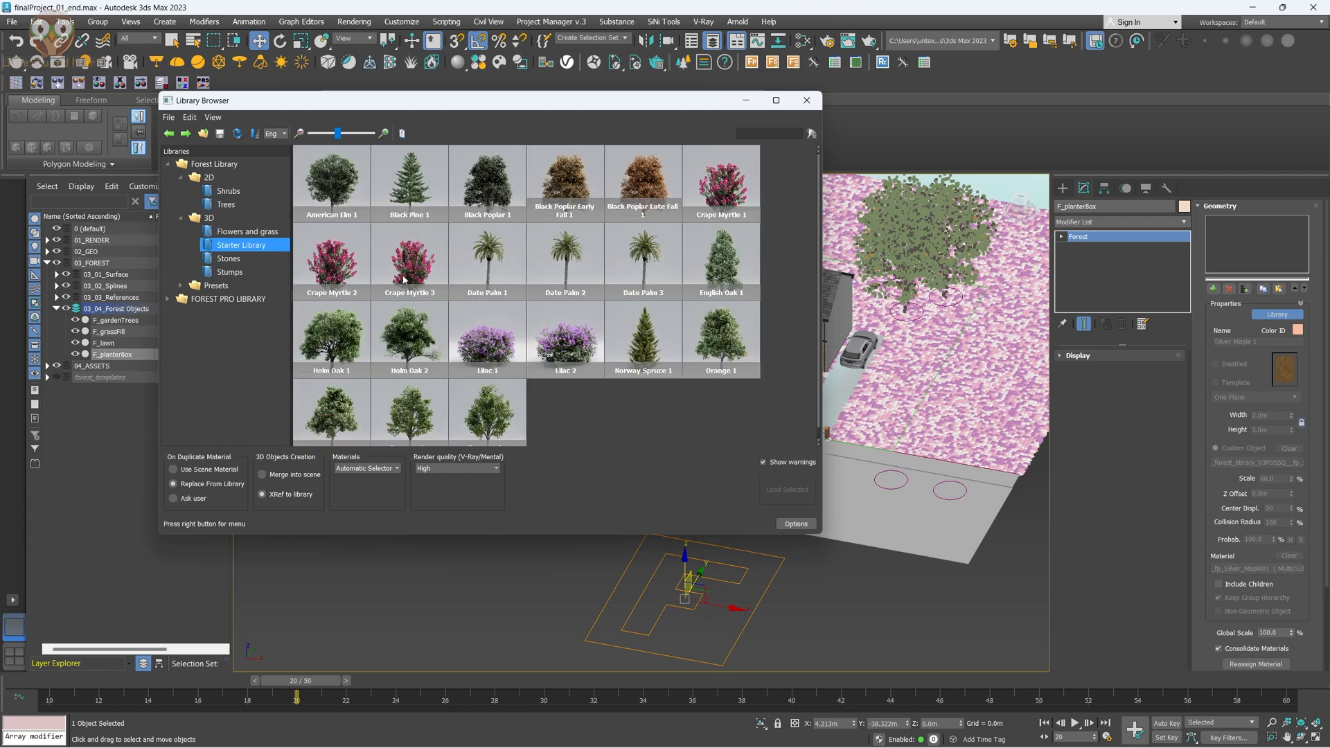
Load Crape Myrtle 3 from the Starter Library as the geometry of F_planterBox.
left_click(403, 280)
left_click(506, 342)
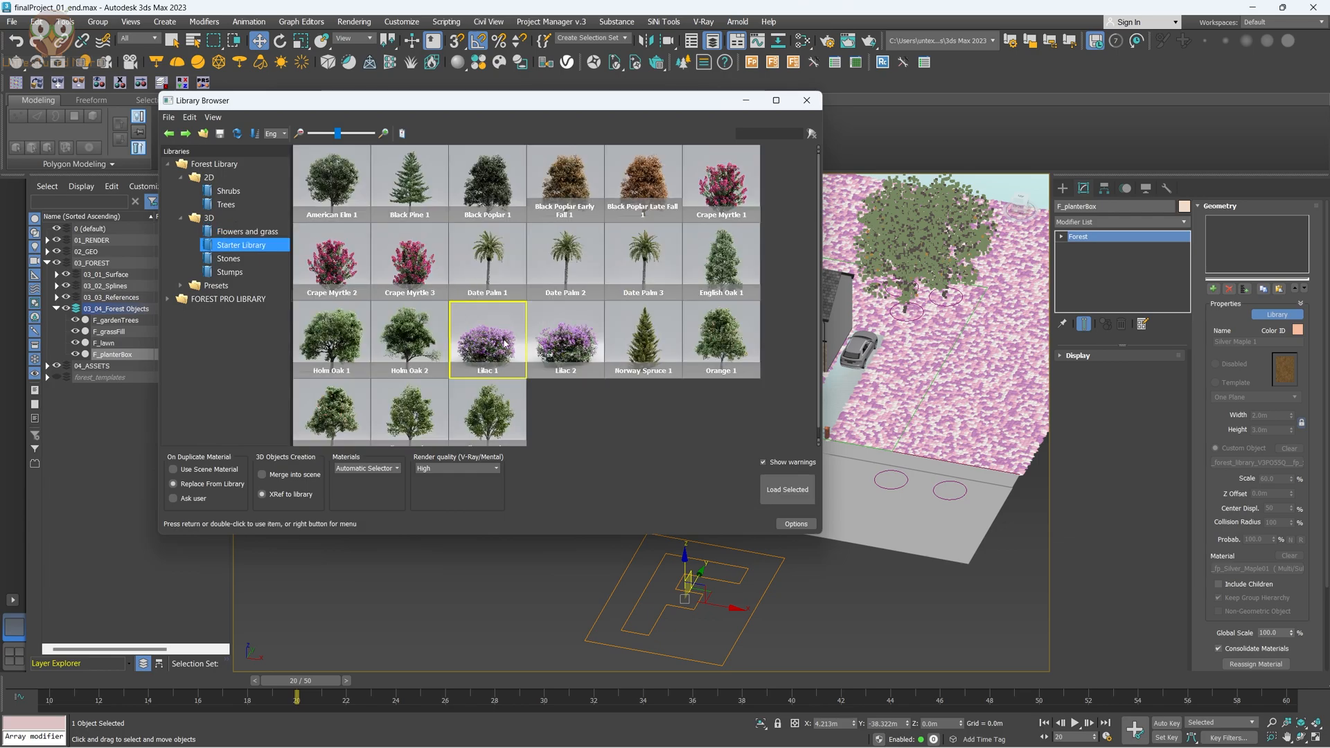
left_click(420, 269)
left_click(787, 489)
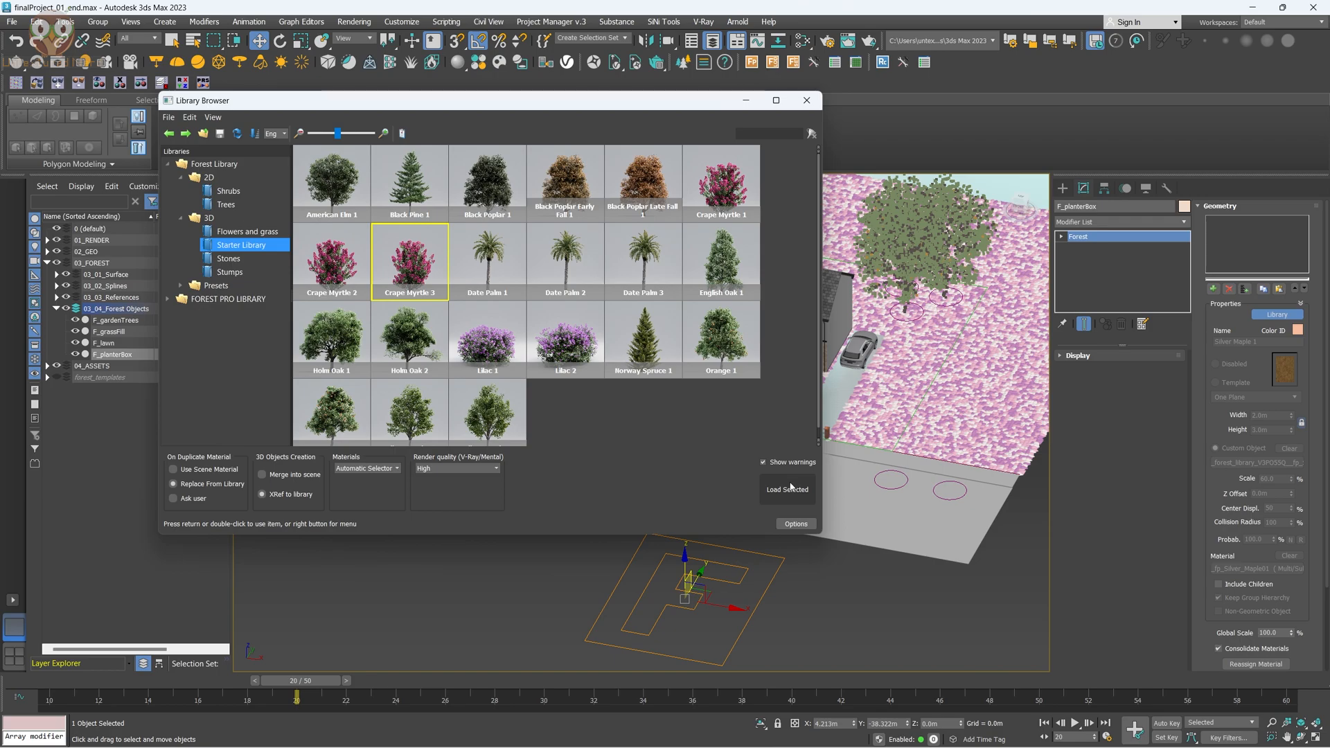
left_click(679, 442)
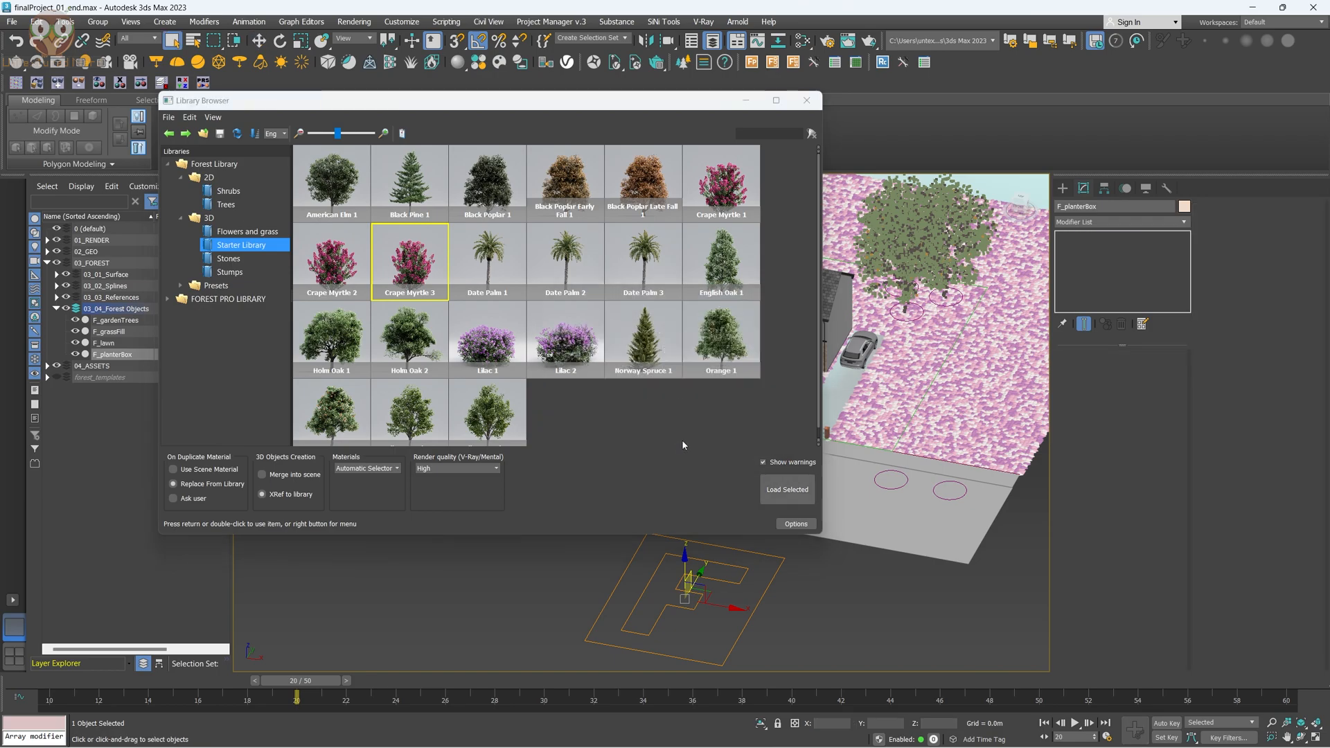
left_click(733, 419)
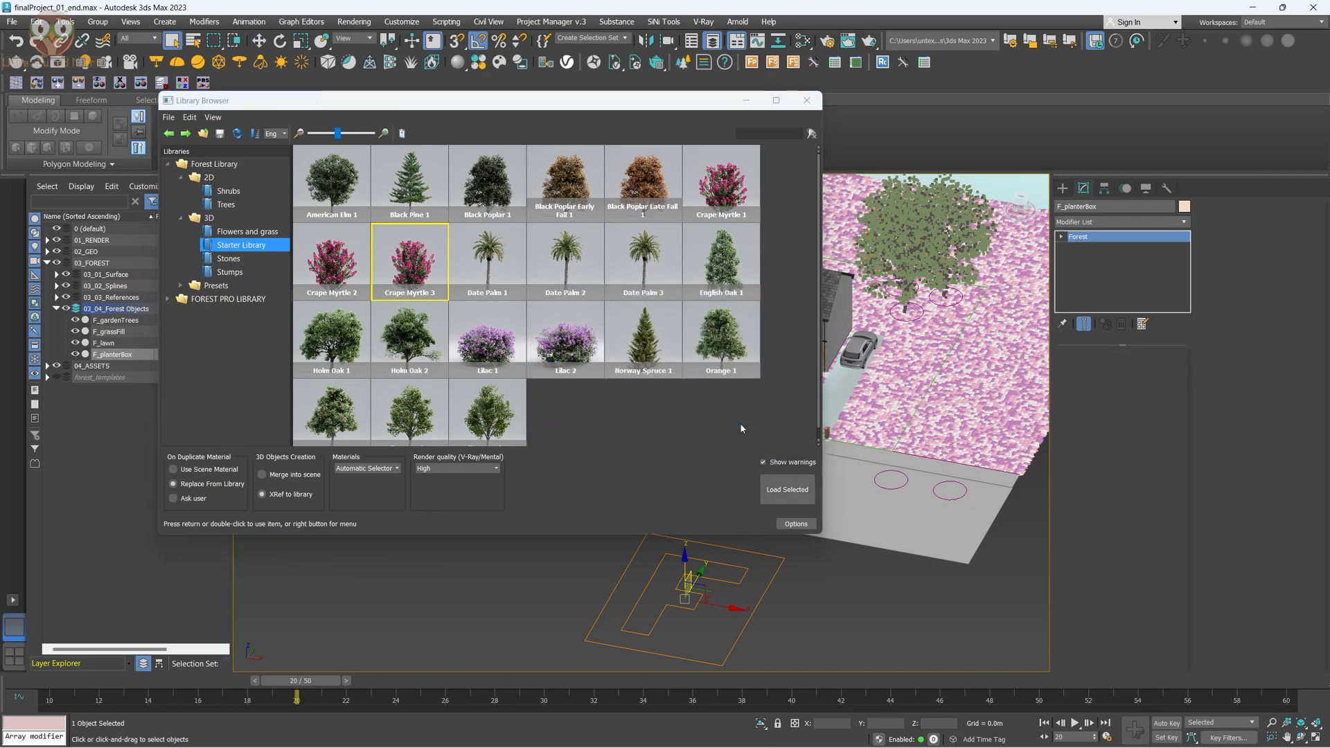
Isolate the planter box beside the front path in the top view with its inner soil polygon selected.
scroll(669, 400, "up", 10)
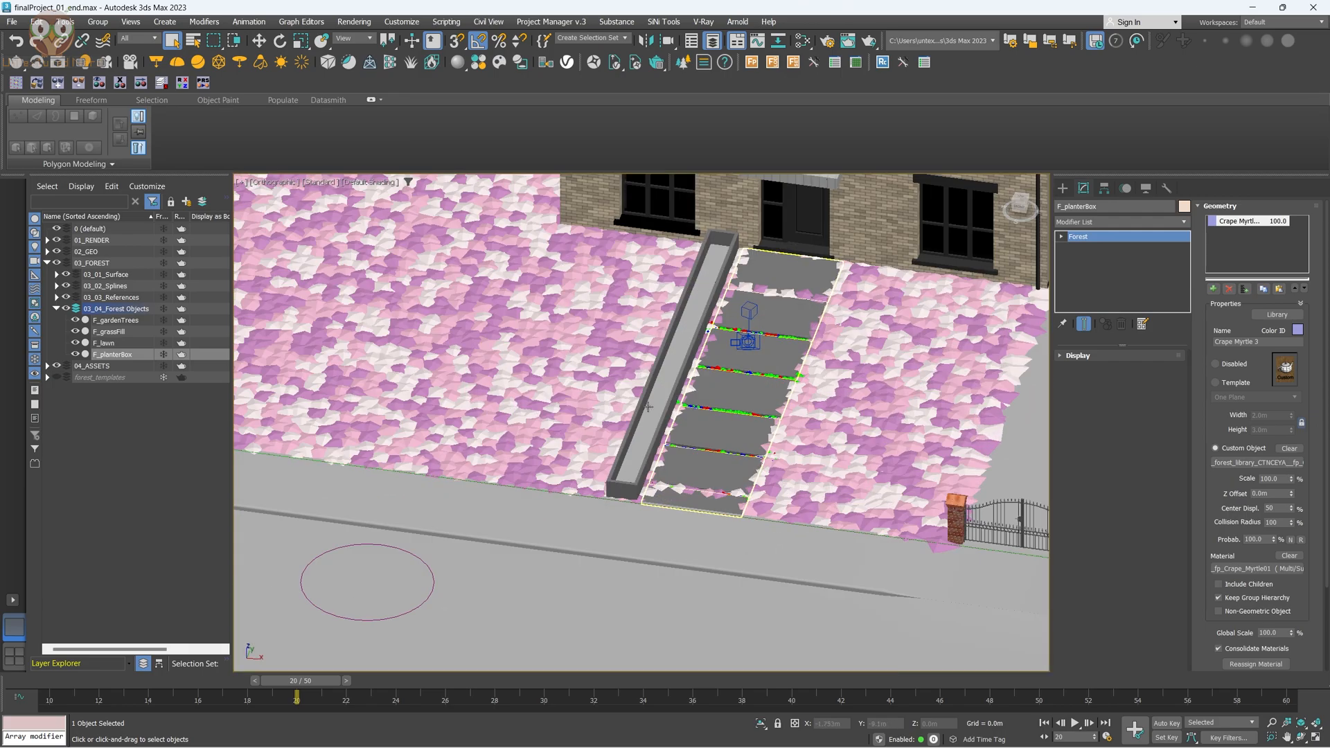
left_click(661, 421)
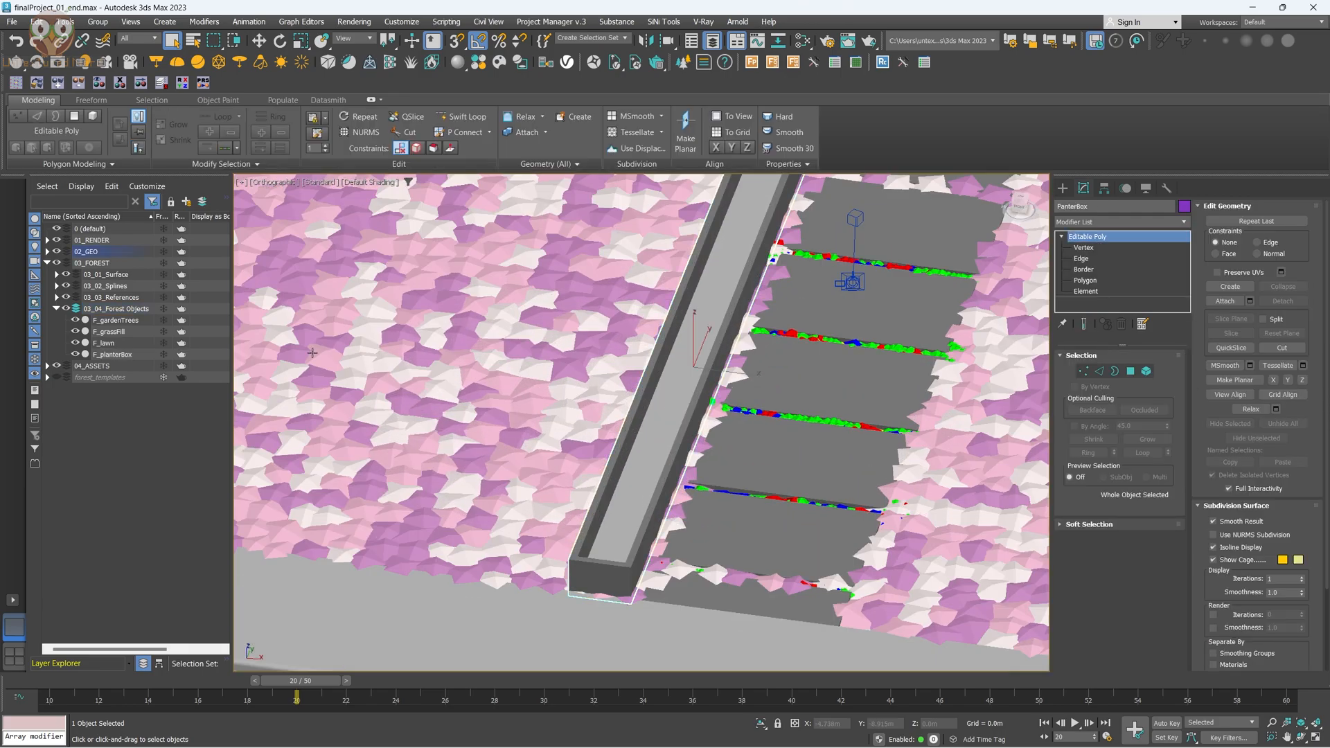
left_click(58, 286)
key("t")
scroll(775, 447, "up", 5)
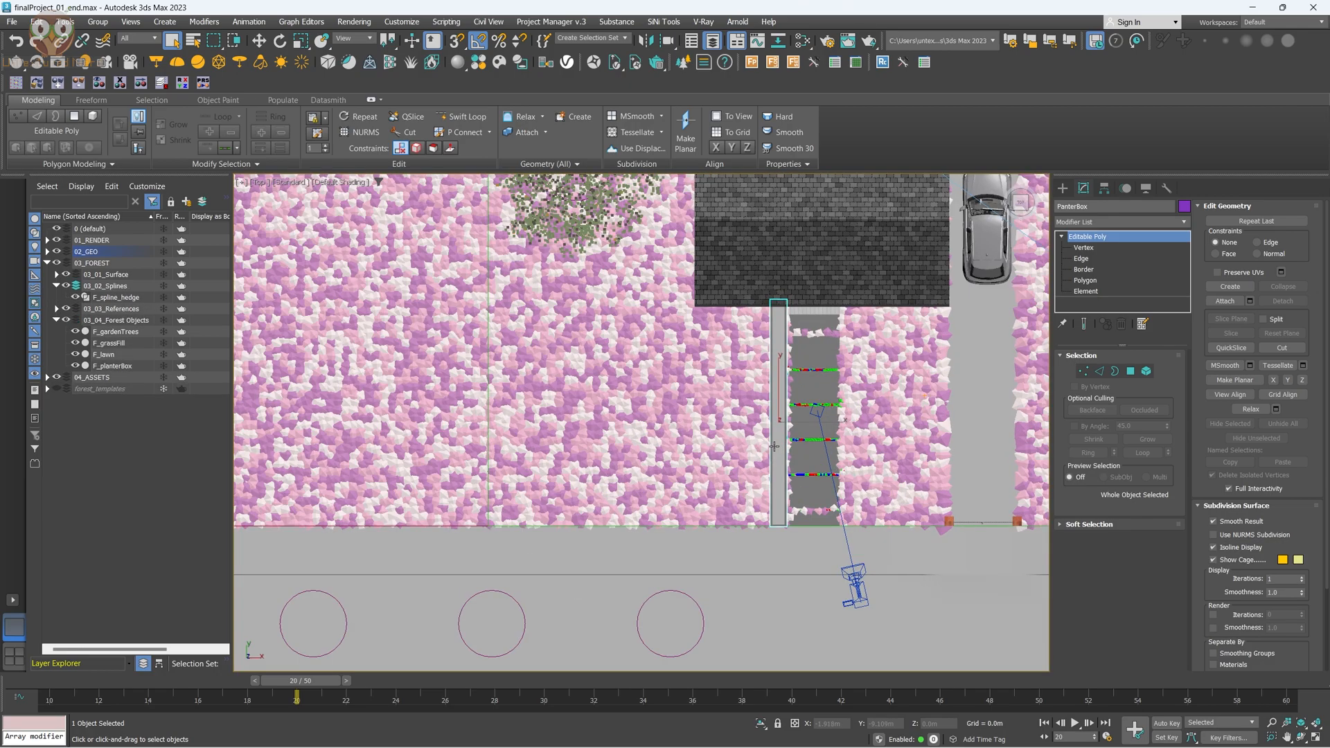
scroll(775, 447, "up", 3)
key("4")
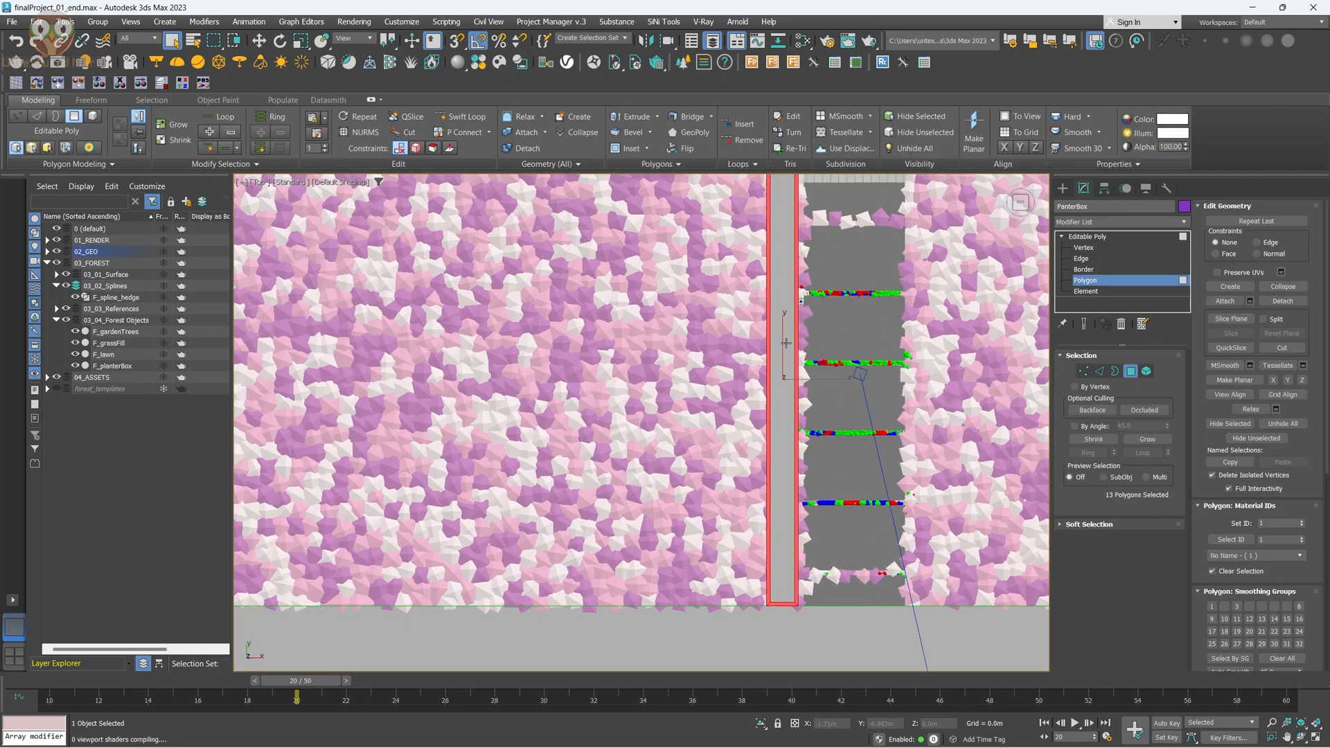
left_click(786, 342)
key("alt+q")
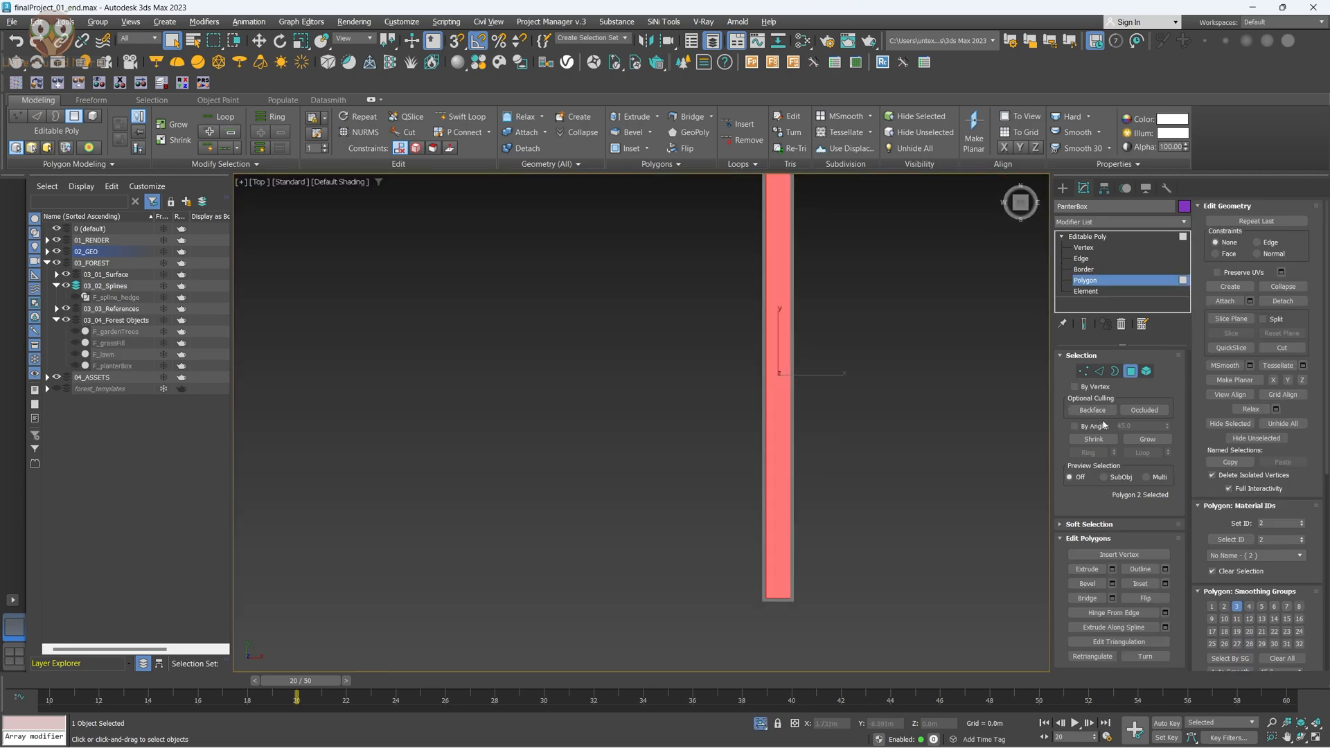
Create a linear shape named F_spline_planterBox from the four edges bordering the planter's soil polygon.
left_click(1103, 371)
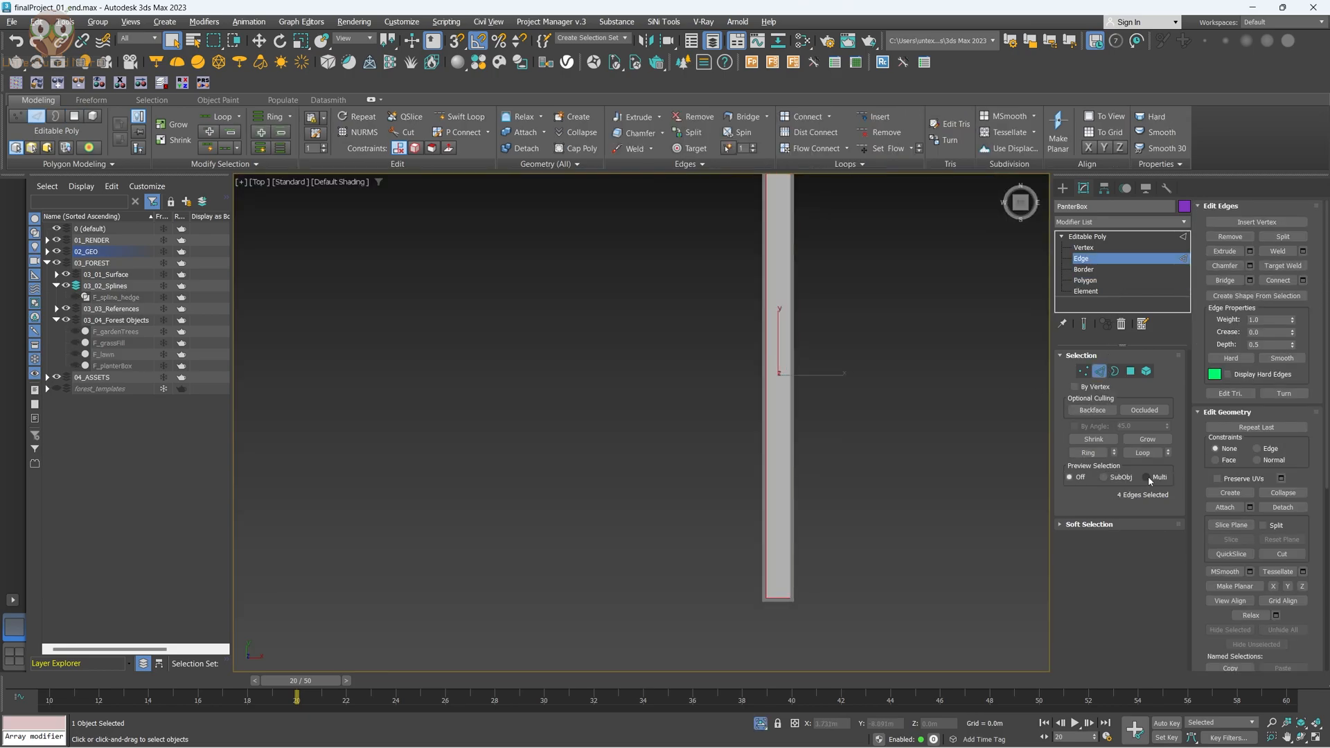
left_click(1278, 297)
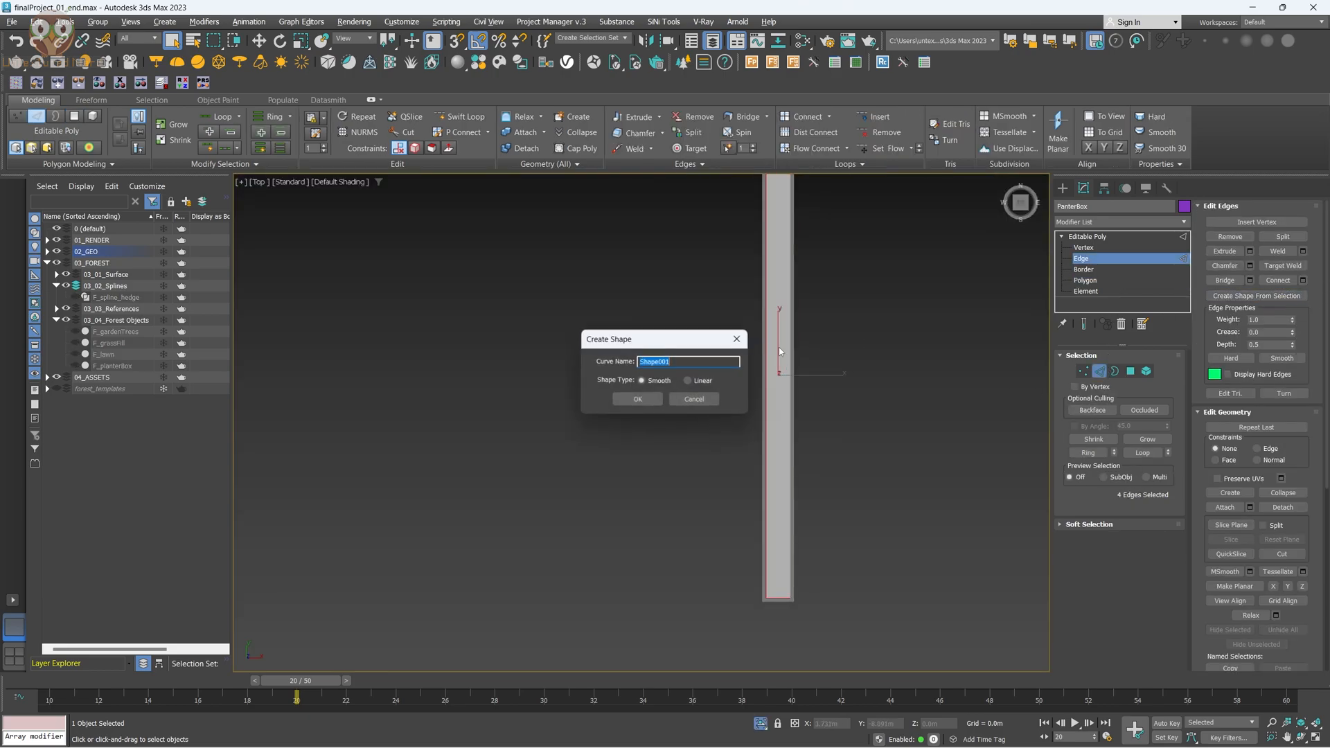
left_click(687, 380)
left_click_drag(693, 363, 566, 358)
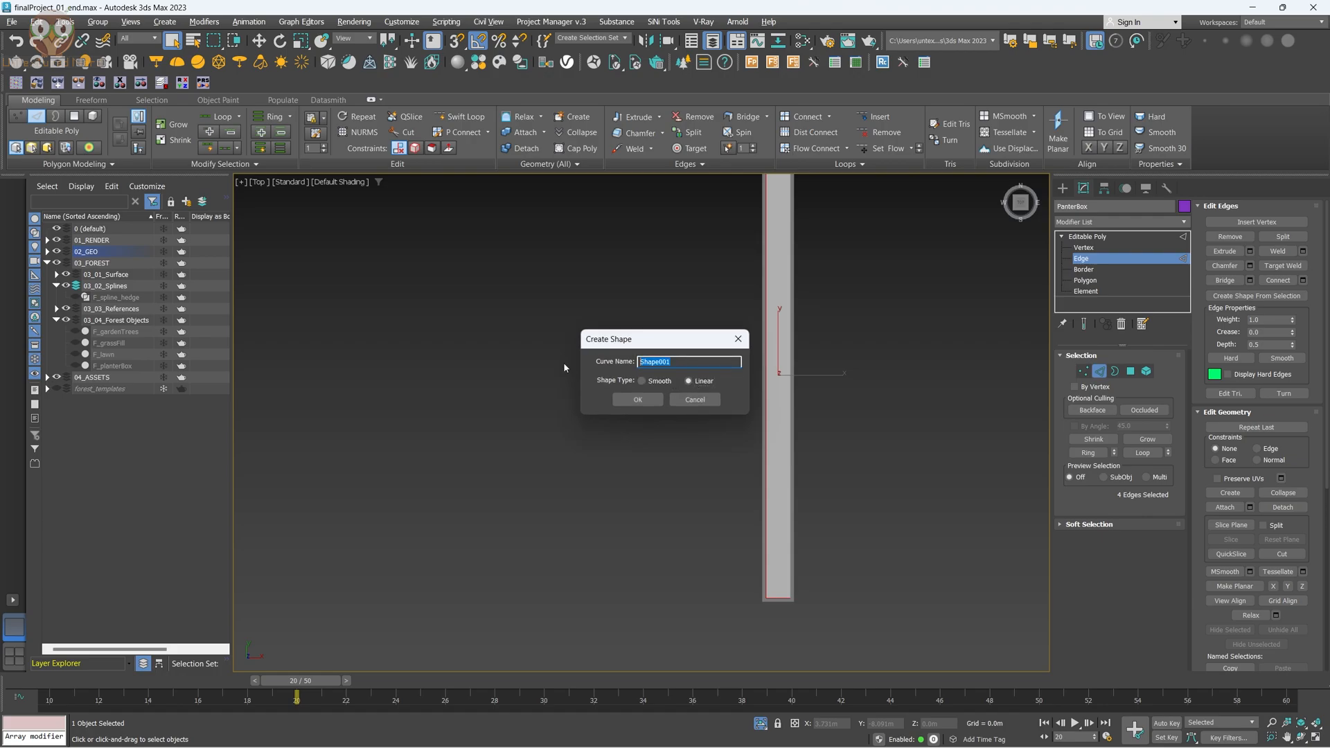
type("F_spline_planterBox")
key("Return")
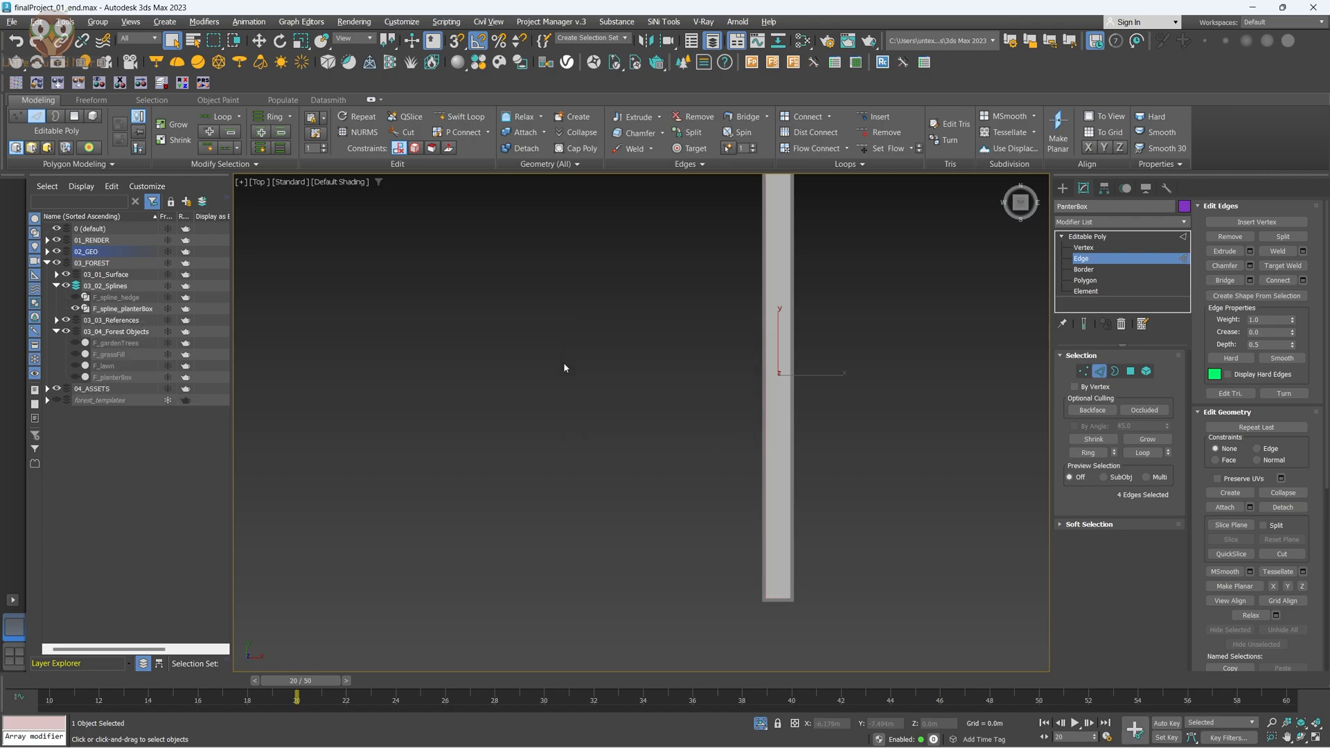
Leave edge editing on the planter box, limit the selection filter to Shapes and select F_spline_planterBox in the viewport.
left_click(1087, 236)
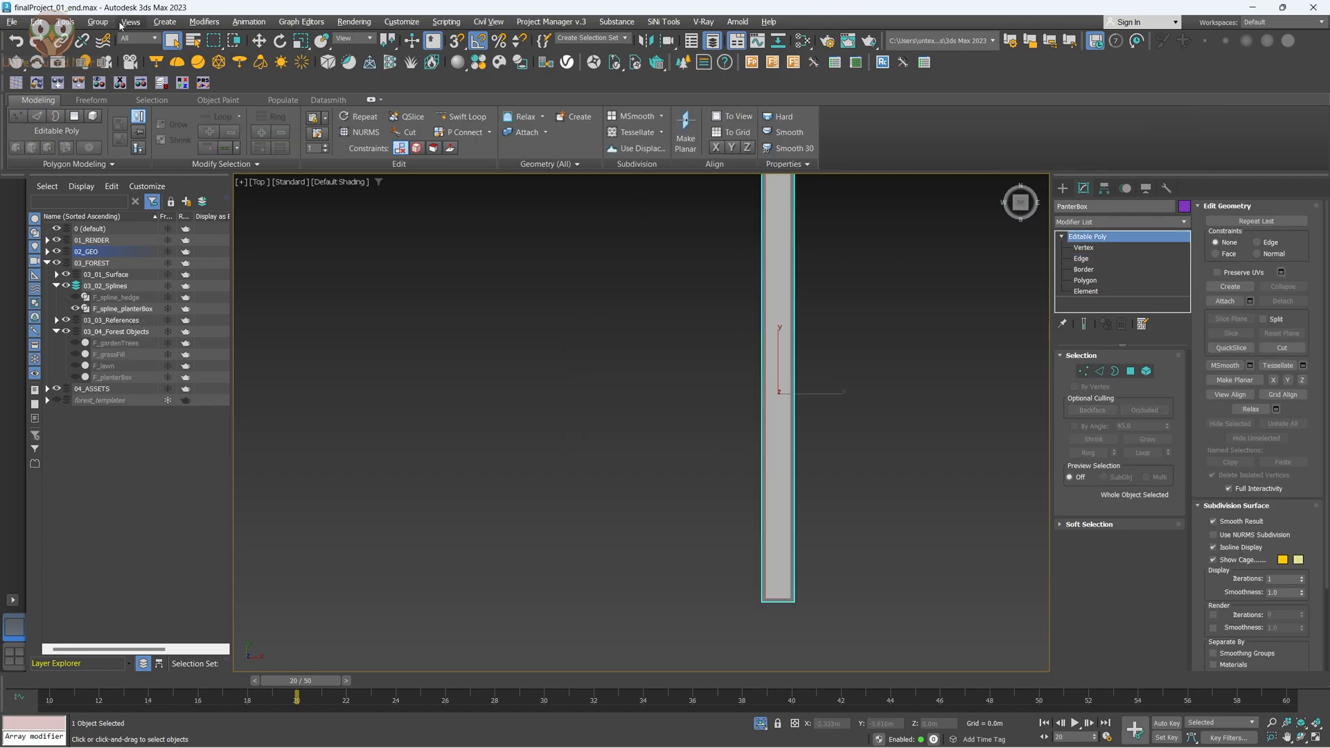
left_click(135, 38)
left_click(131, 64)
left_click_drag(679, 359, 673, 355)
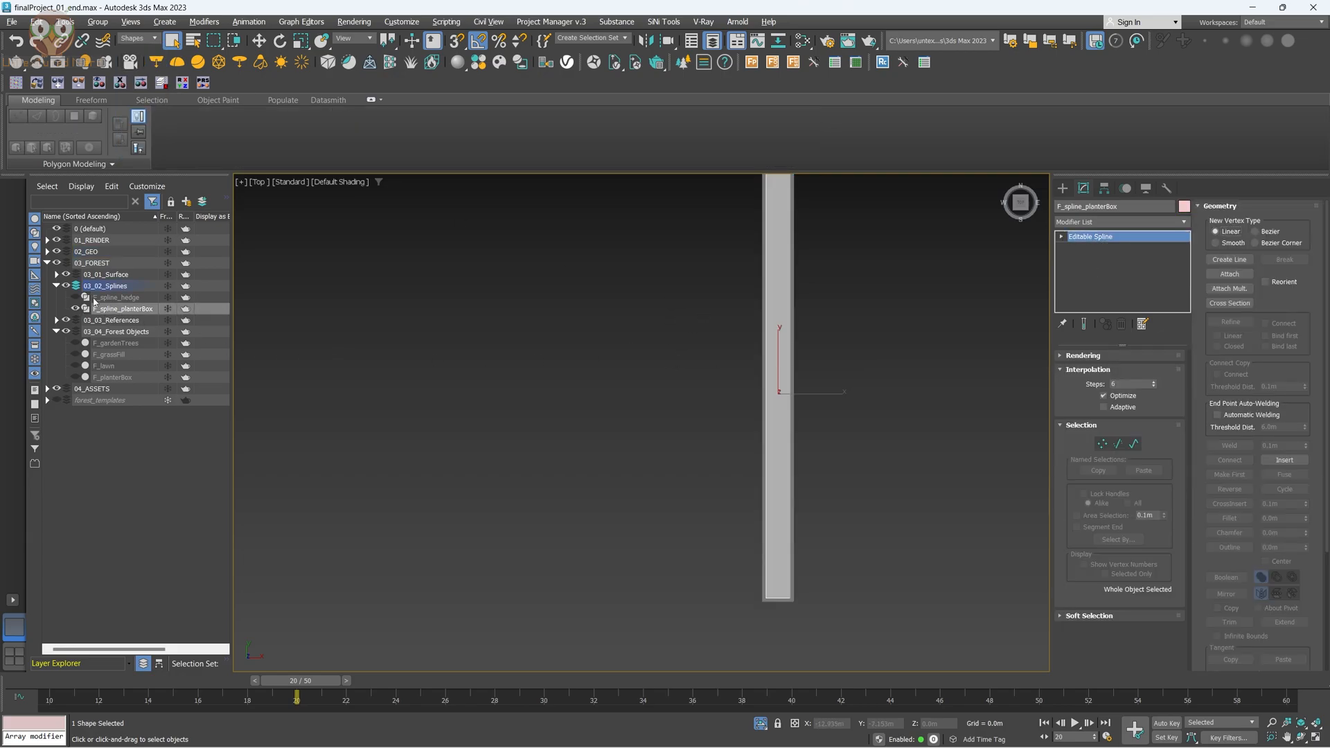
Exit isolation to bring the full scene back and activate the Move tool on F_spline_planterBox beside the front path.
key("alt+q")
key("alt+q")
middle_click_drag(812, 493, 760, 427, "alt")
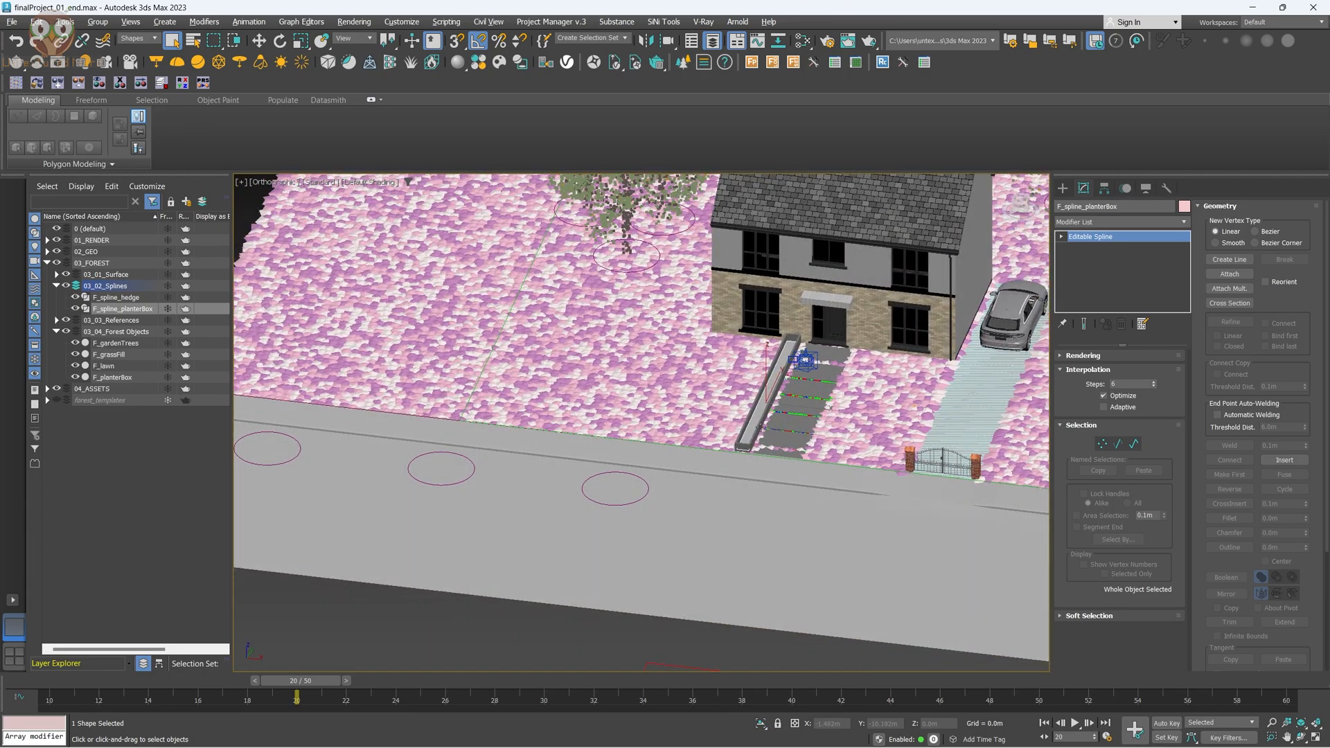
scroll(760, 427, "up", 3)
key("w")
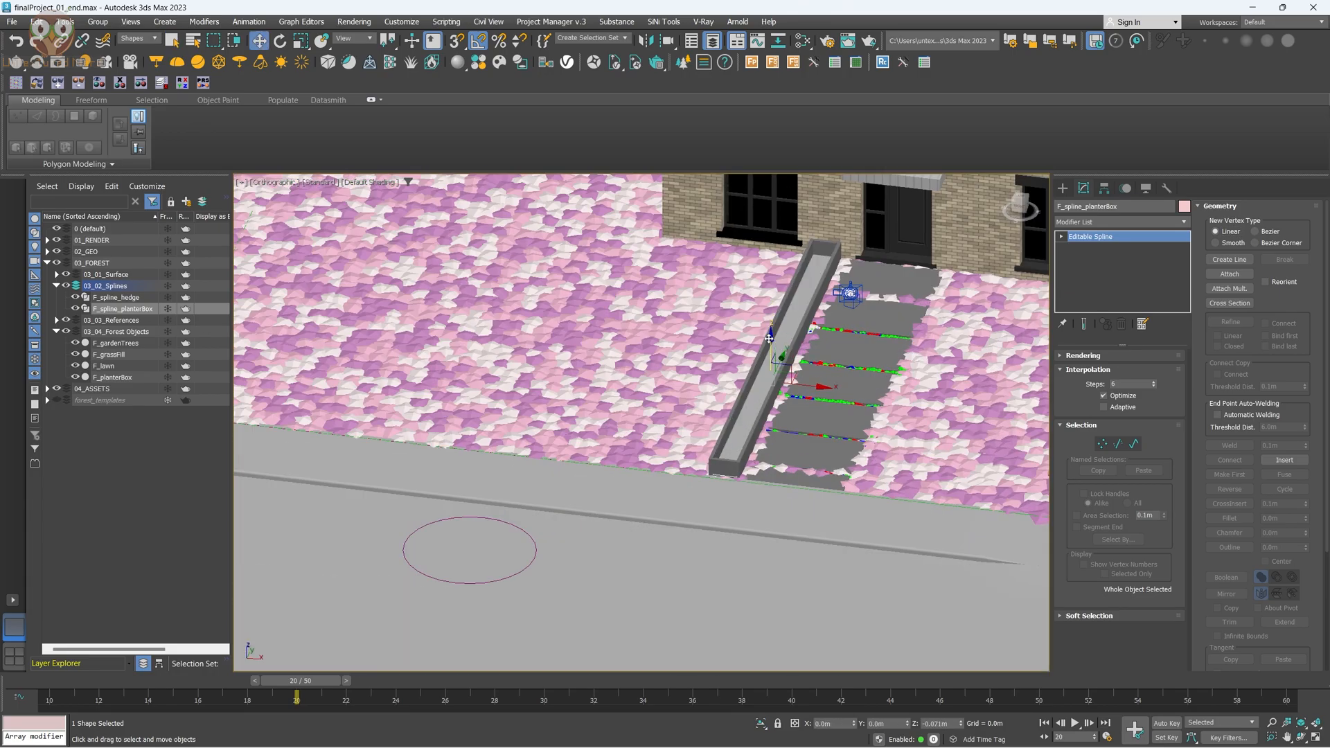
mouse_move(775, 340)
middle_mouse_down("alt")
mouse_move(794, 345)
mouse_move(764, 352)
middle_mouse_up("alt")
scroll(794, 345, "up", 2)
scroll(794, 345, "down", 1)
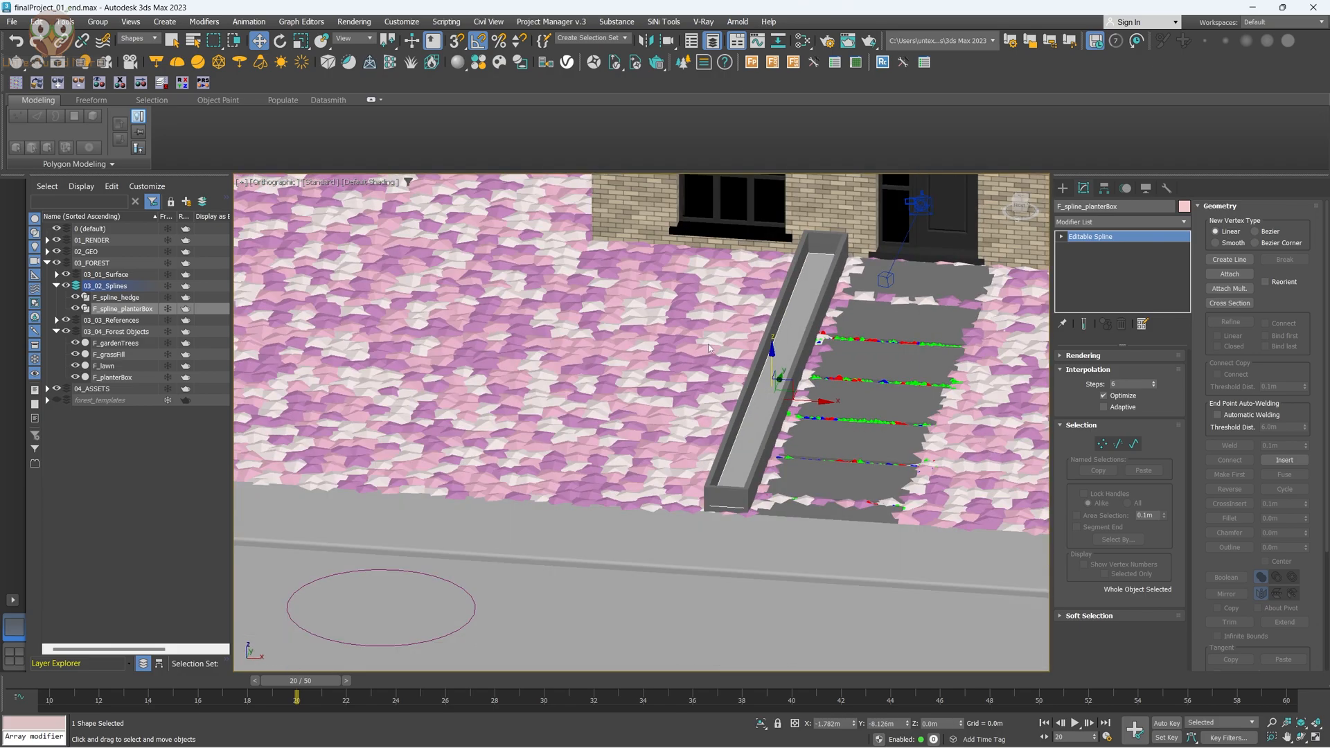
Add a spline area to the F_planterBox forest object, using F_spline_planterBox as its include boundary.
left_click(114, 377)
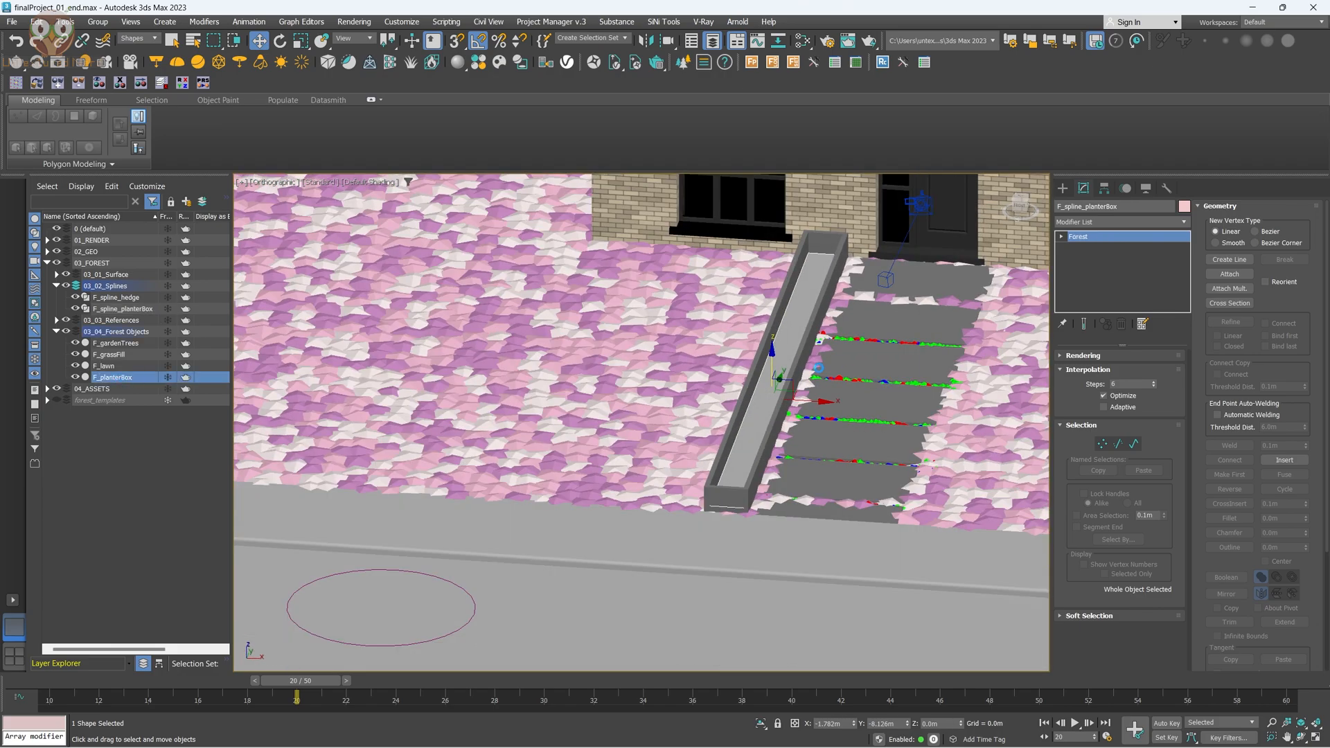
left_click(1286, 207)
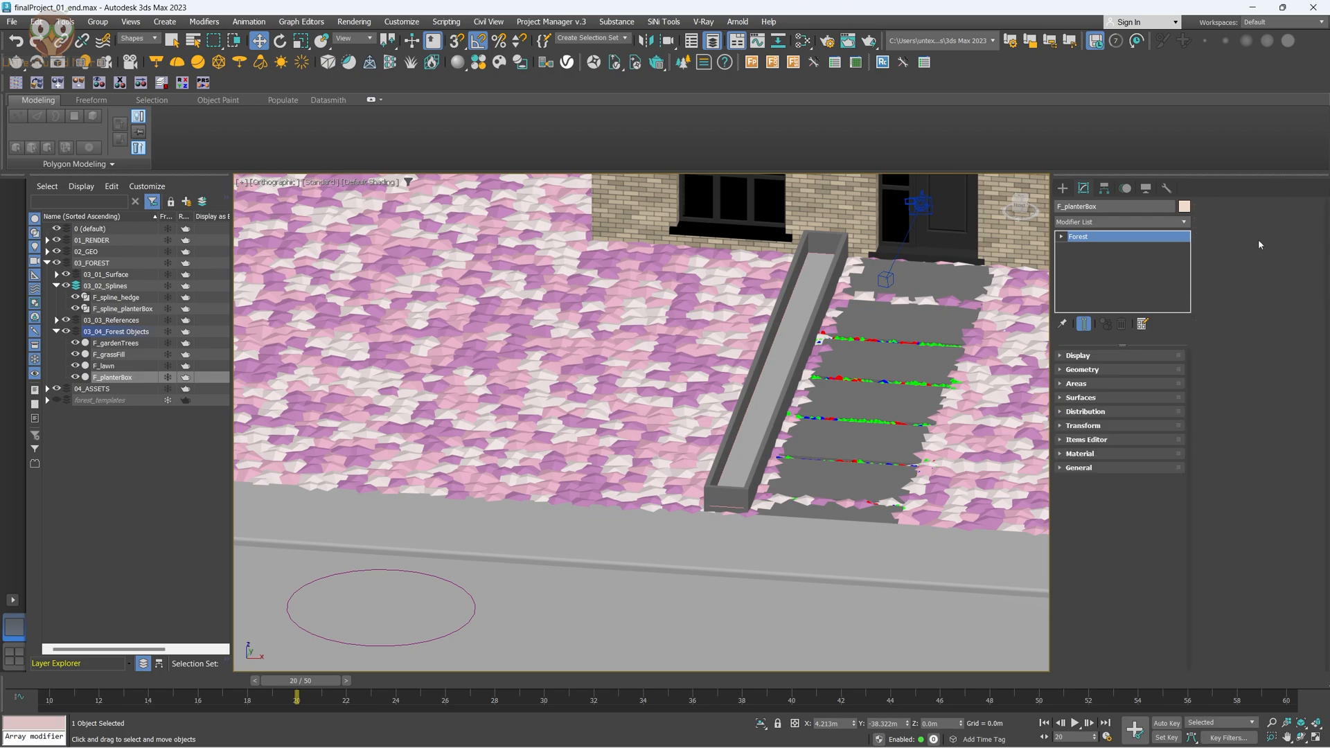
left_click(1211, 290)
scroll(791, 309, "up", 3)
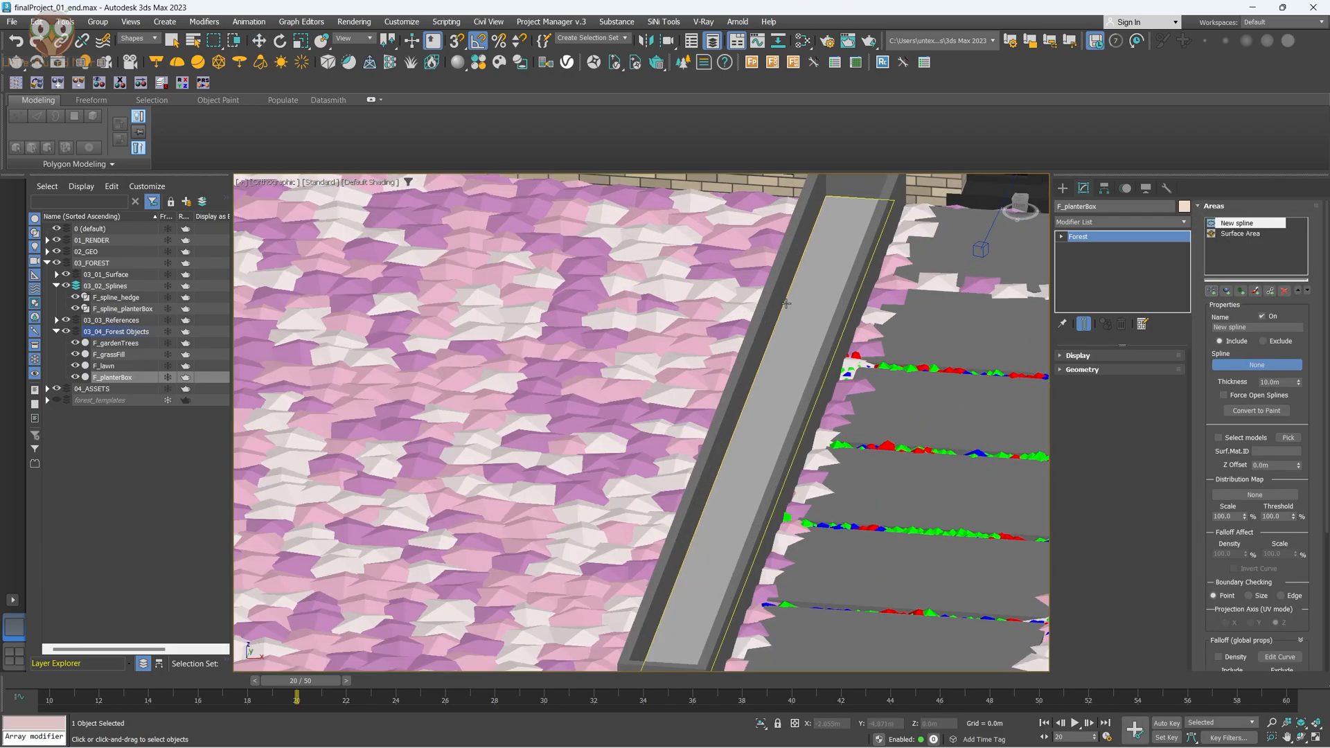
left_click(795, 302)
scroll(796, 302, "down", 4)
middle_click_drag(846, 367, 714, 364, "alt")
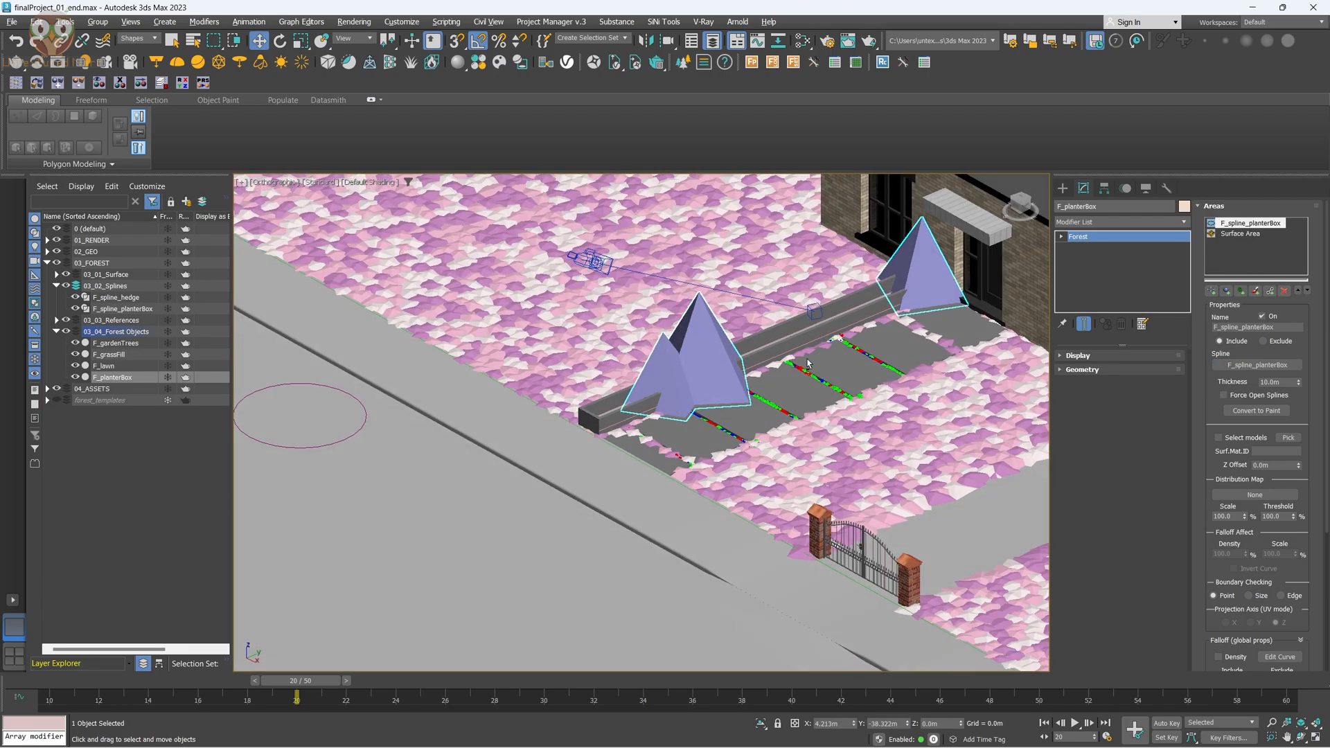
Set F_planterBox's viewport display to Points-Cloud.
scroll(783, 343, "up", 4)
scroll(786, 343, "down", 2)
middle_click_drag(786, 326, 803, 298, "alt")
left_click(1092, 358)
left_click(1106, 374)
scroll(780, 344, "down", 3)
scroll(818, 301, "down", 2)
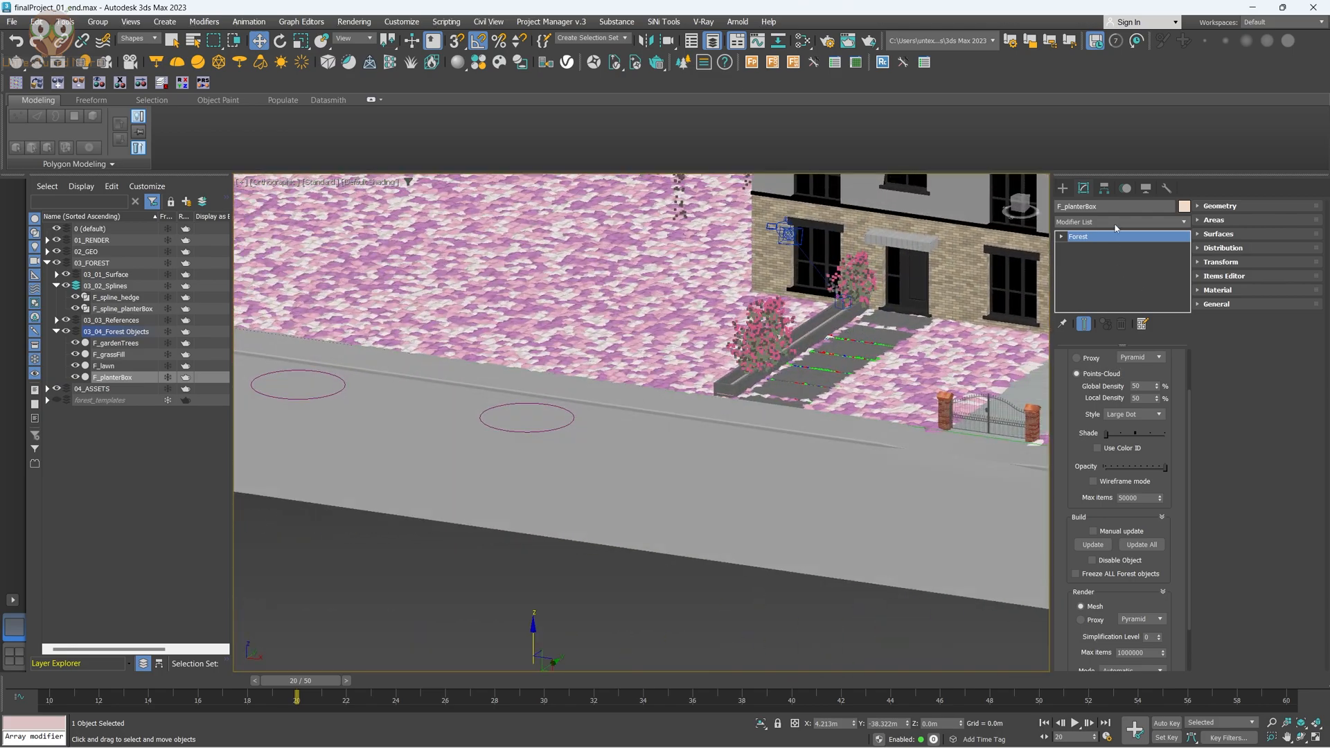
Scale the Crape Myrtle 3 geometry item of F_planterBox to 63%.
left_click(1237, 207)
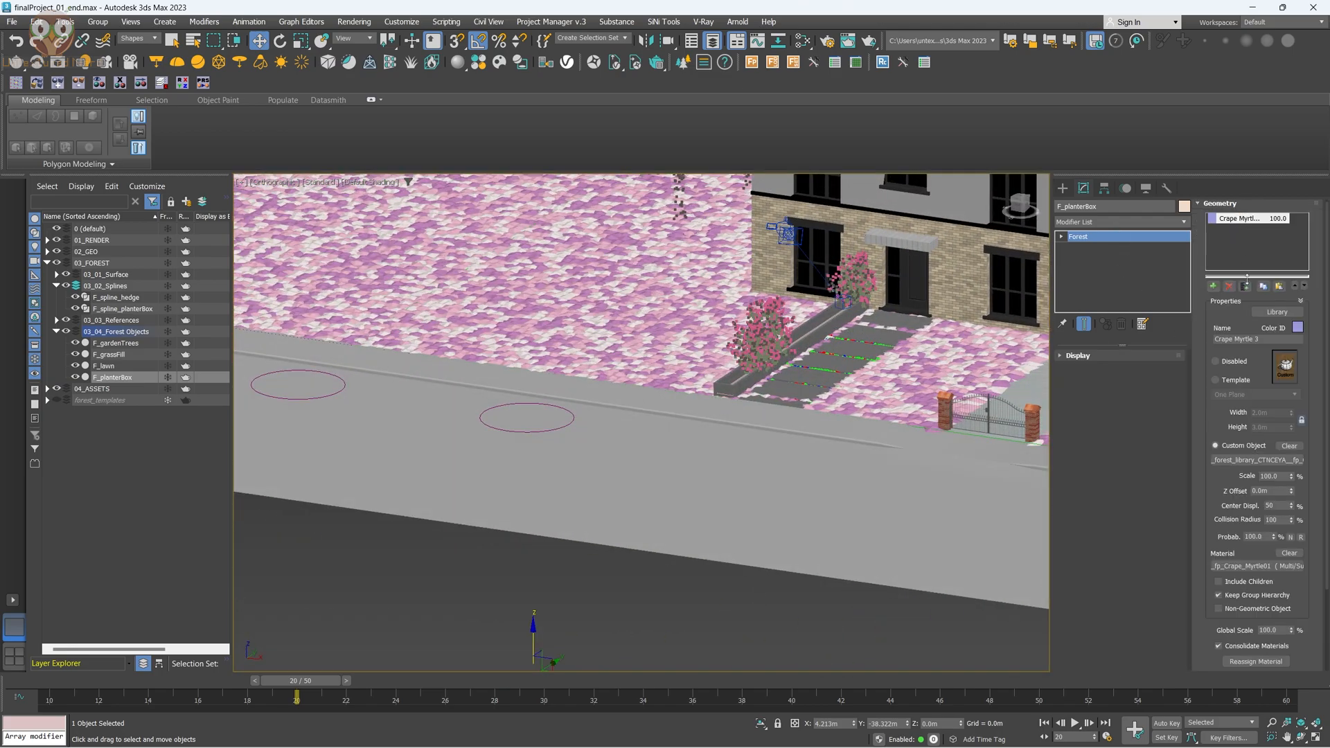
left_click_drag(1292, 477, 1292, 495)
middle_click_drag(894, 360, 853, 389, "alt")
scroll(884, 392, "up", 2)
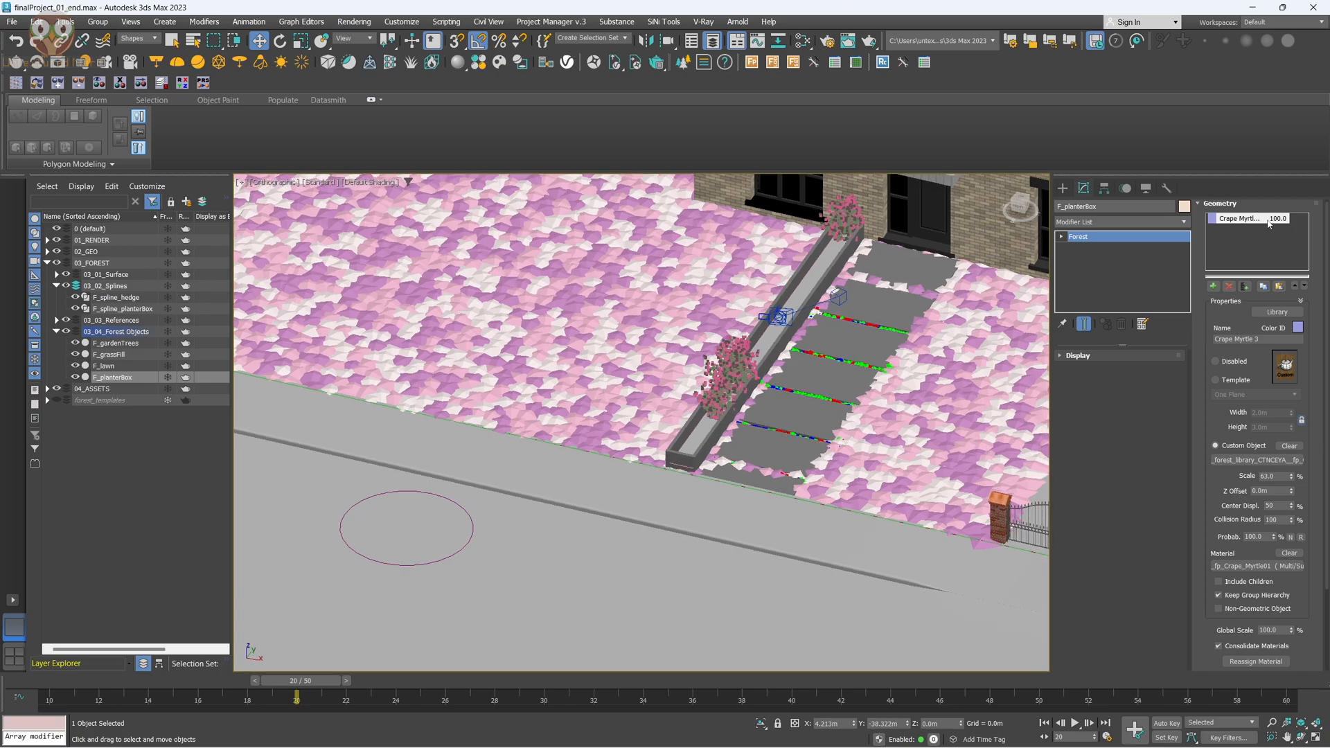
Set F_planterBox's distribution density to 22 m in X and change its distribution image to Full.
left_click(1243, 204)
left_click(1085, 411)
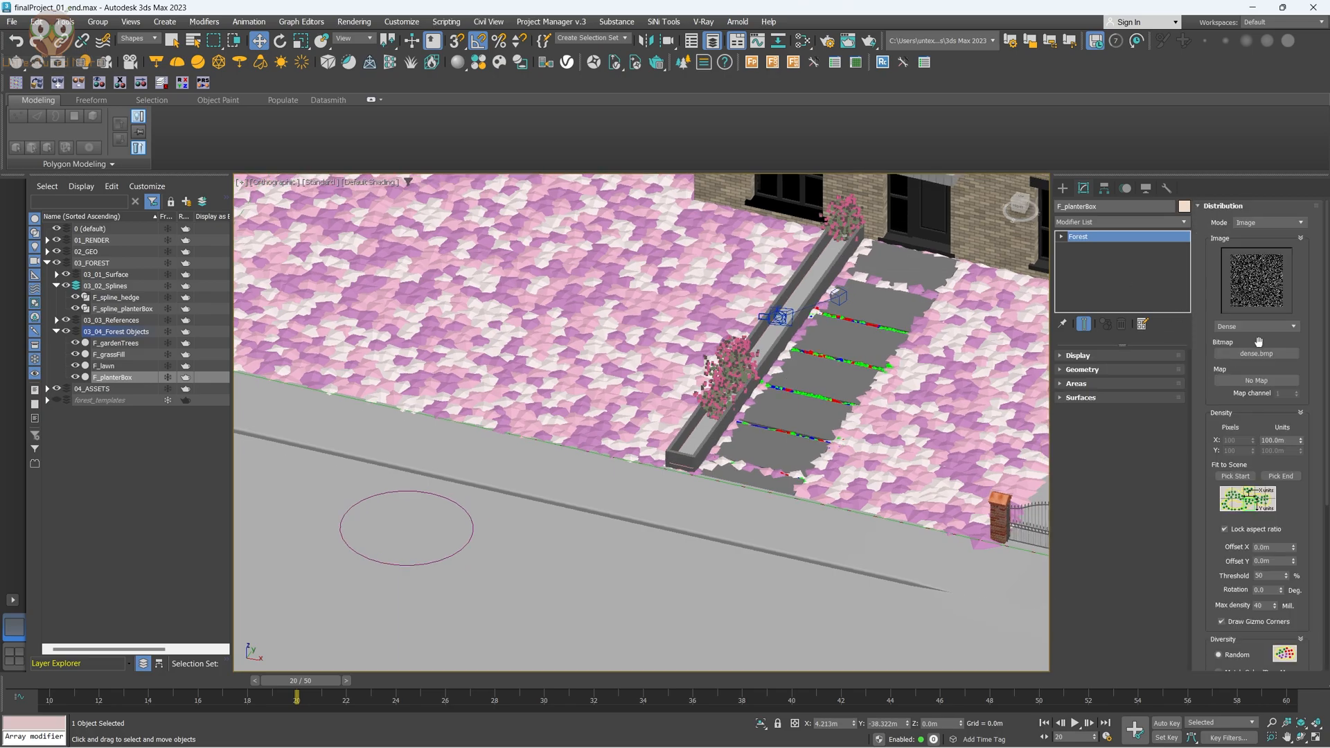
left_click_drag(1301, 444, 1212, 437)
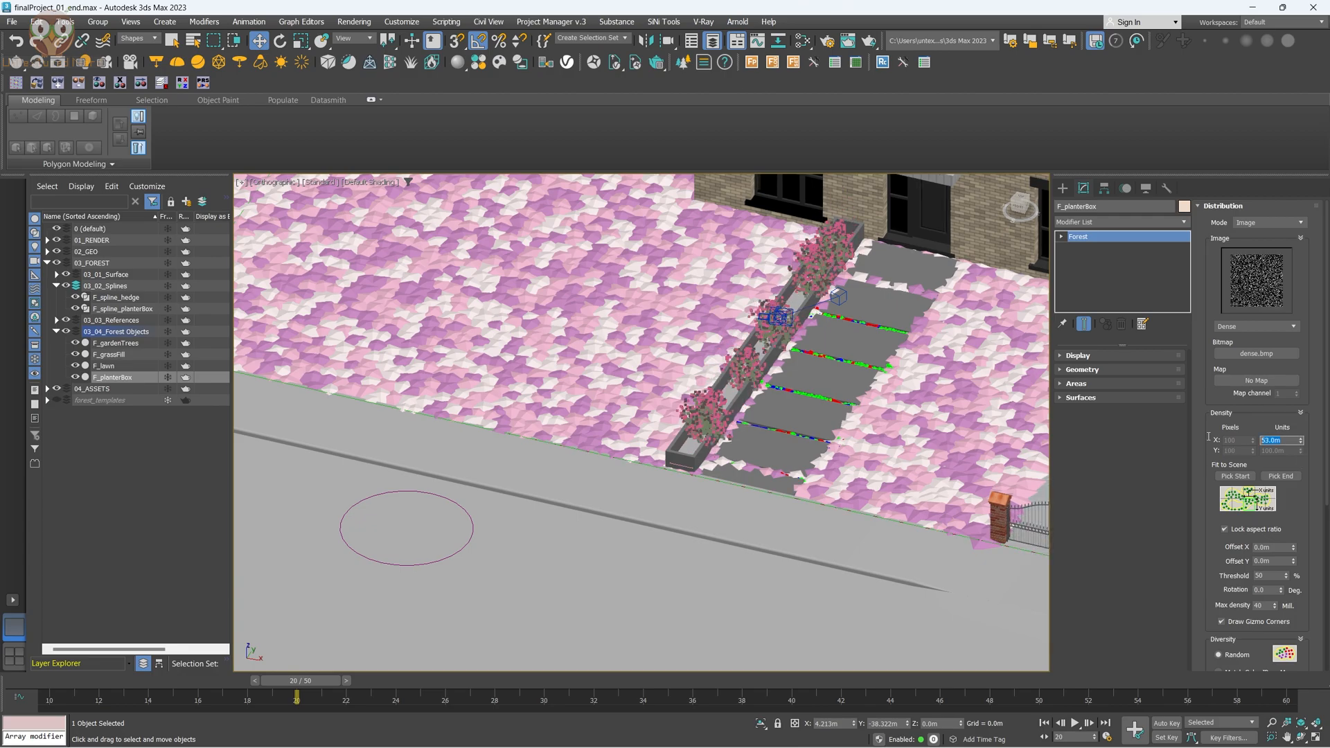
type("22")
key("Return")
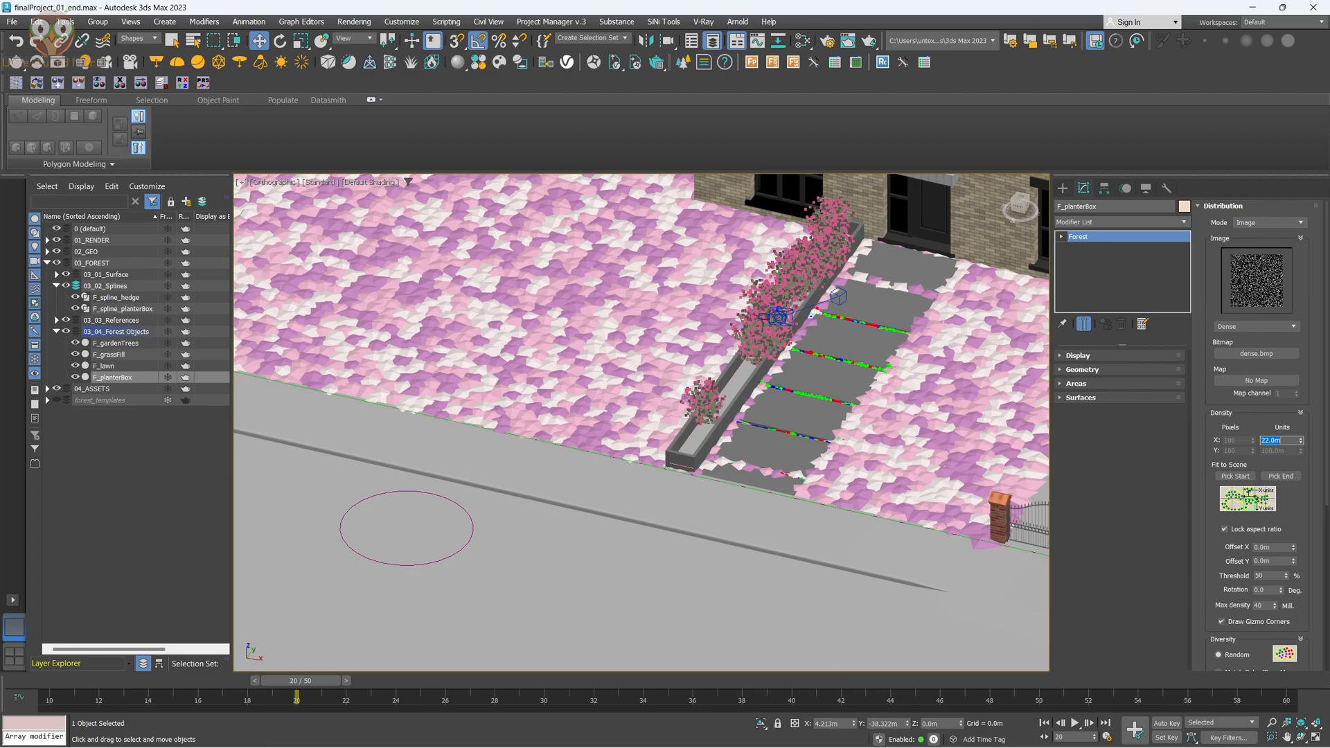
left_click(1254, 327)
left_click(1240, 346)
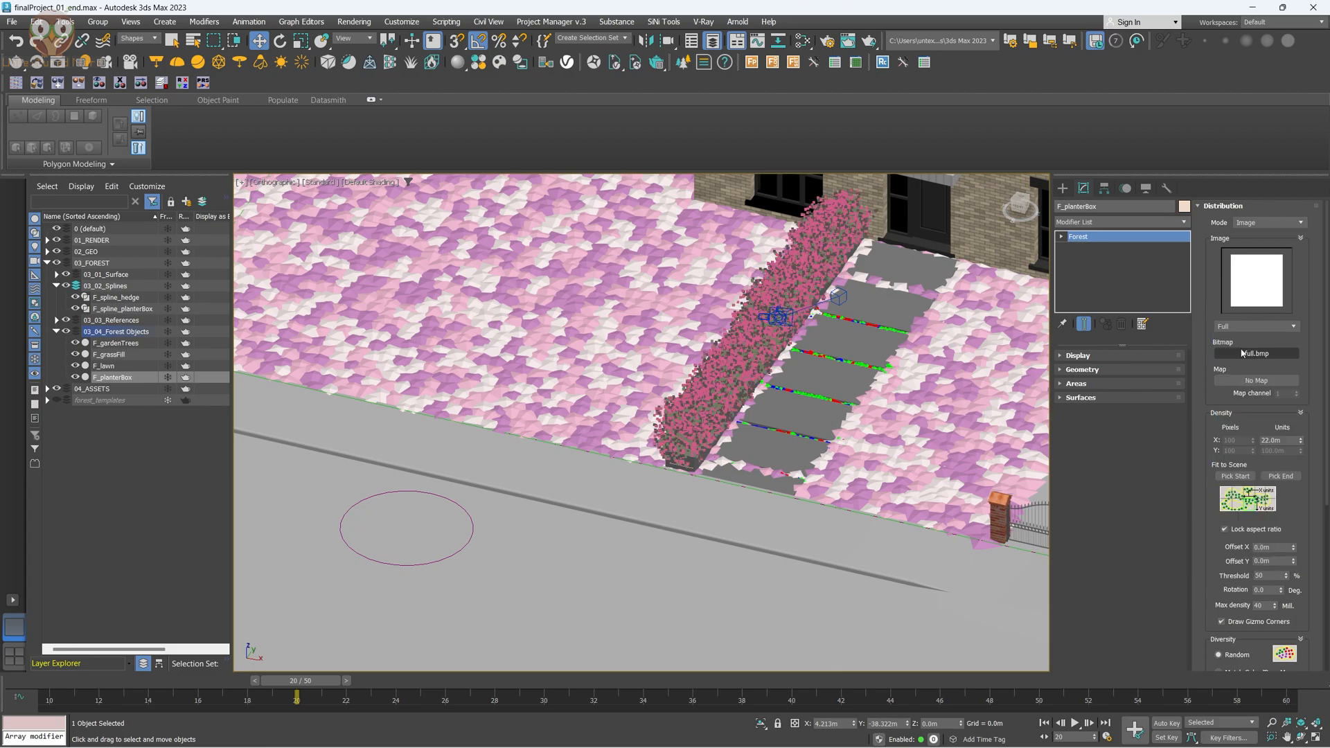
Try distribution densities of 44, 60 and 80 m for F_planterBox and settle on 60 m.
type("44")
key("Return")
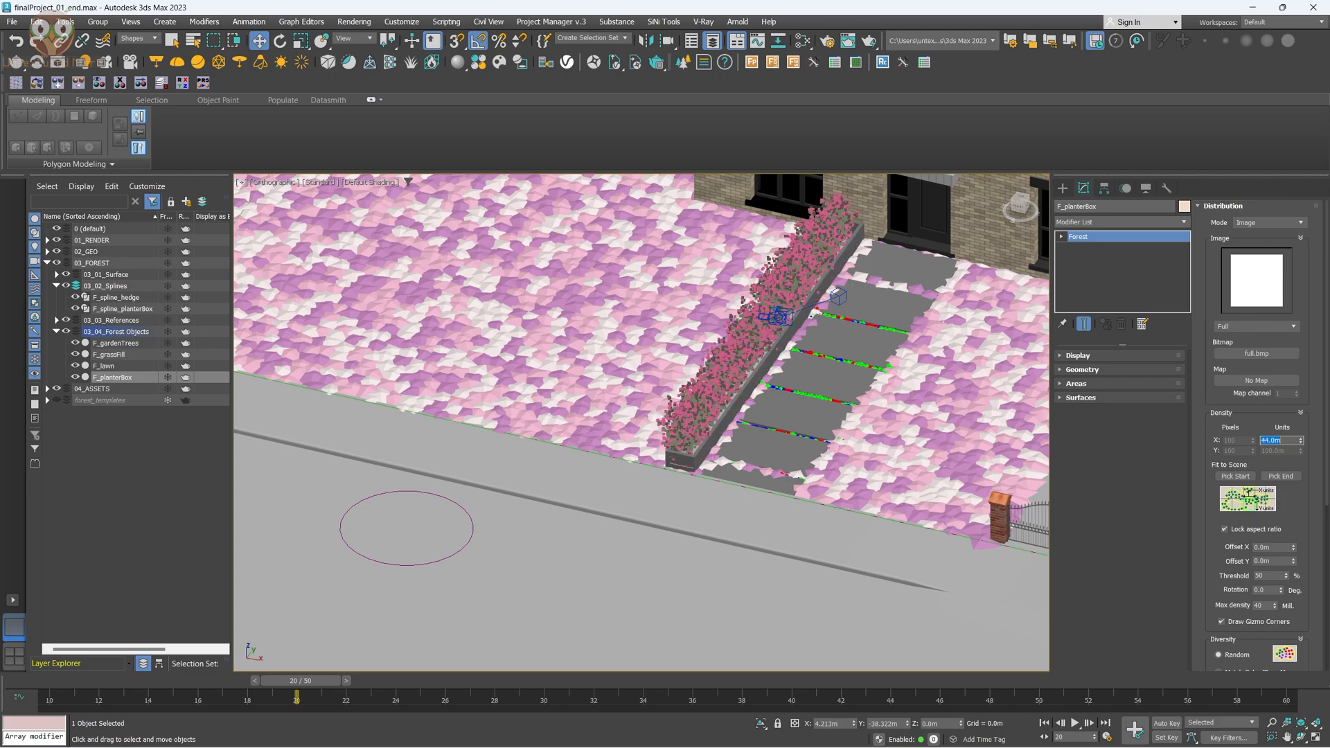
type("60")
key("Return")
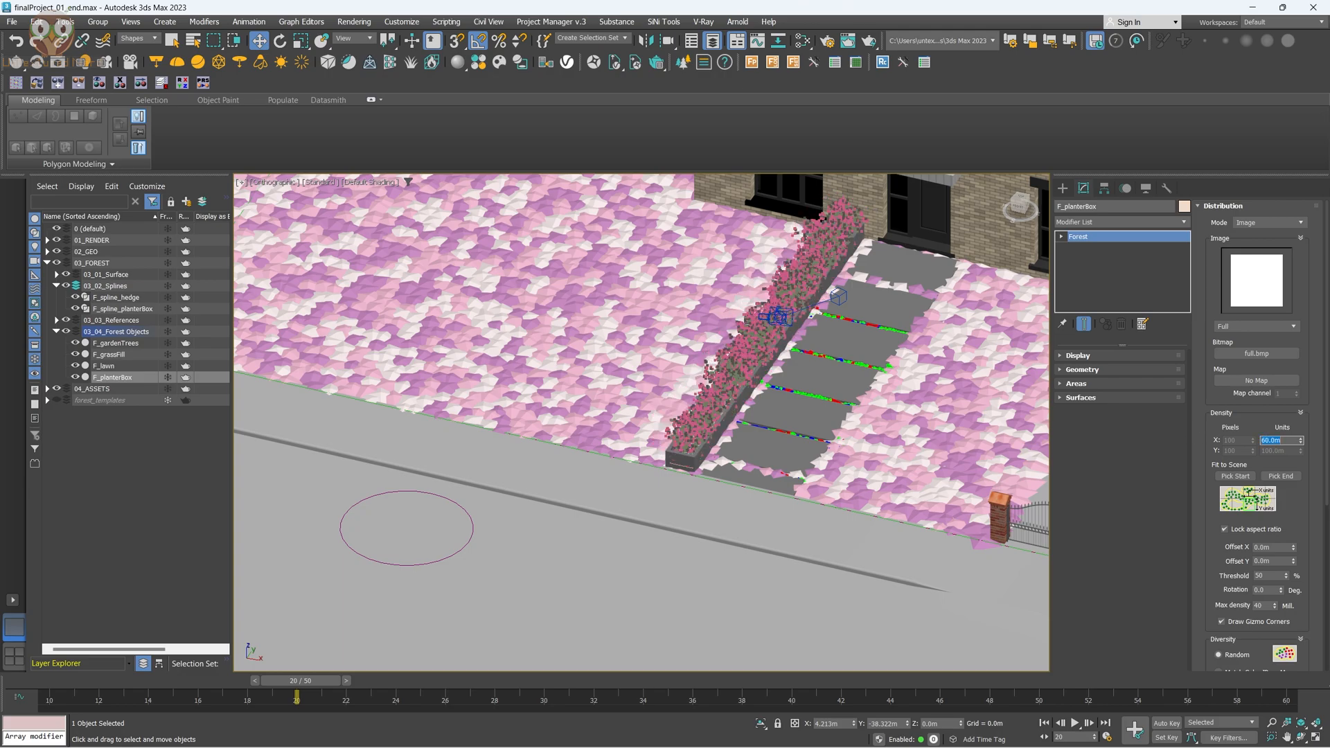
type("80")
key("Return")
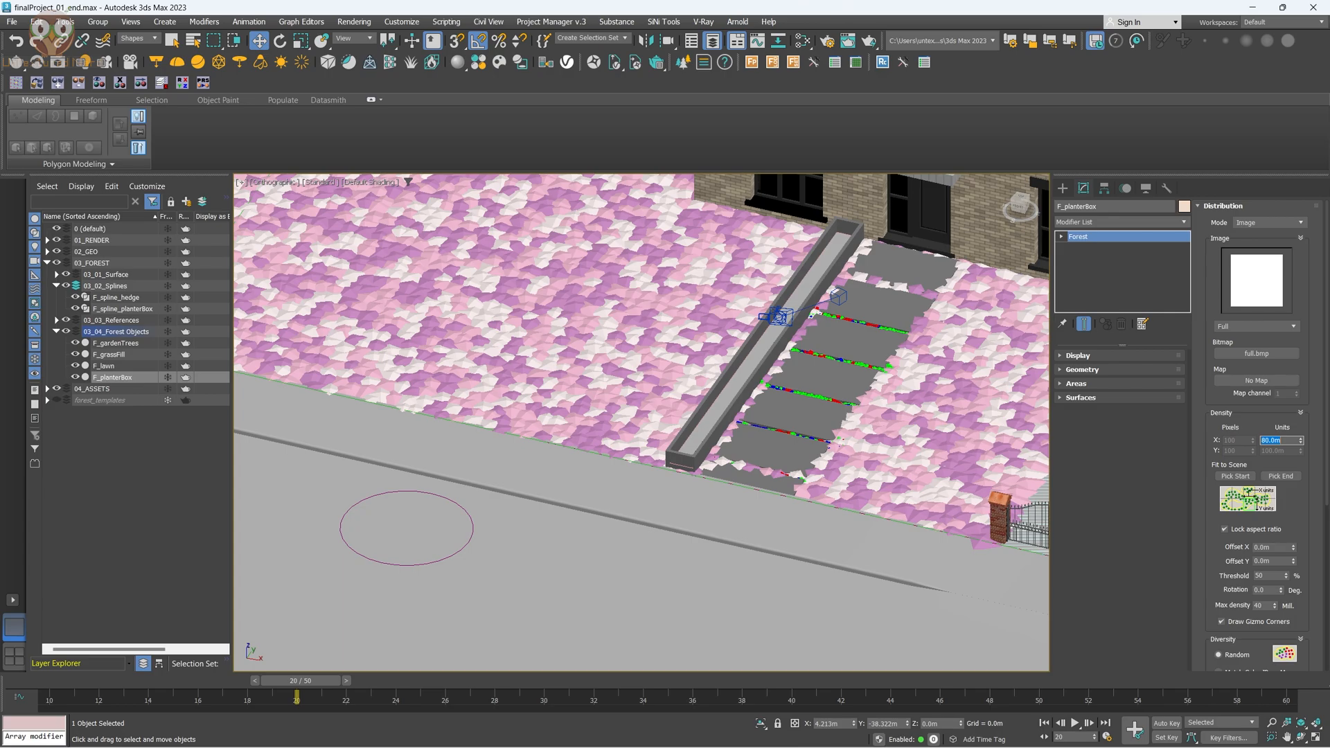
type("60")
key("Return")
middle_click_drag(807, 284, 798, 255, "alt")
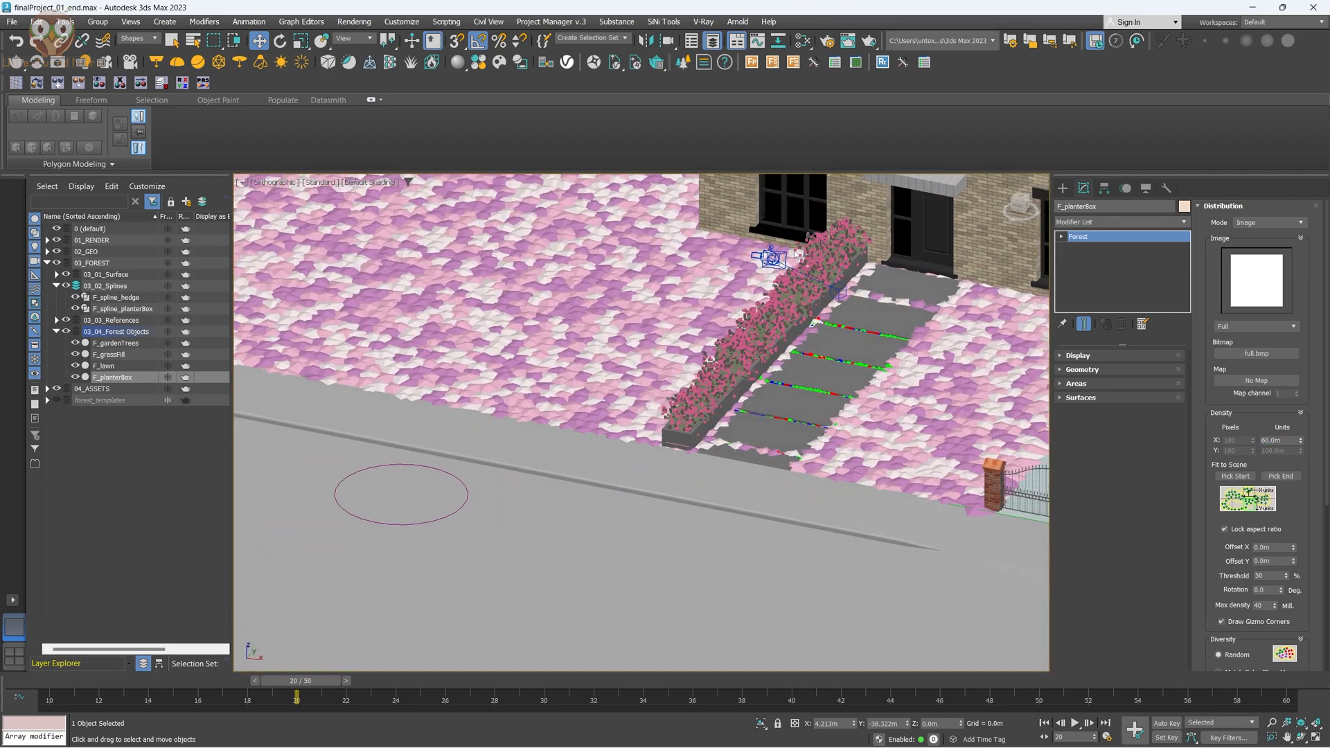
Enable random rotation and random scale in F_planterBox's transform settings.
left_click(1223, 206)
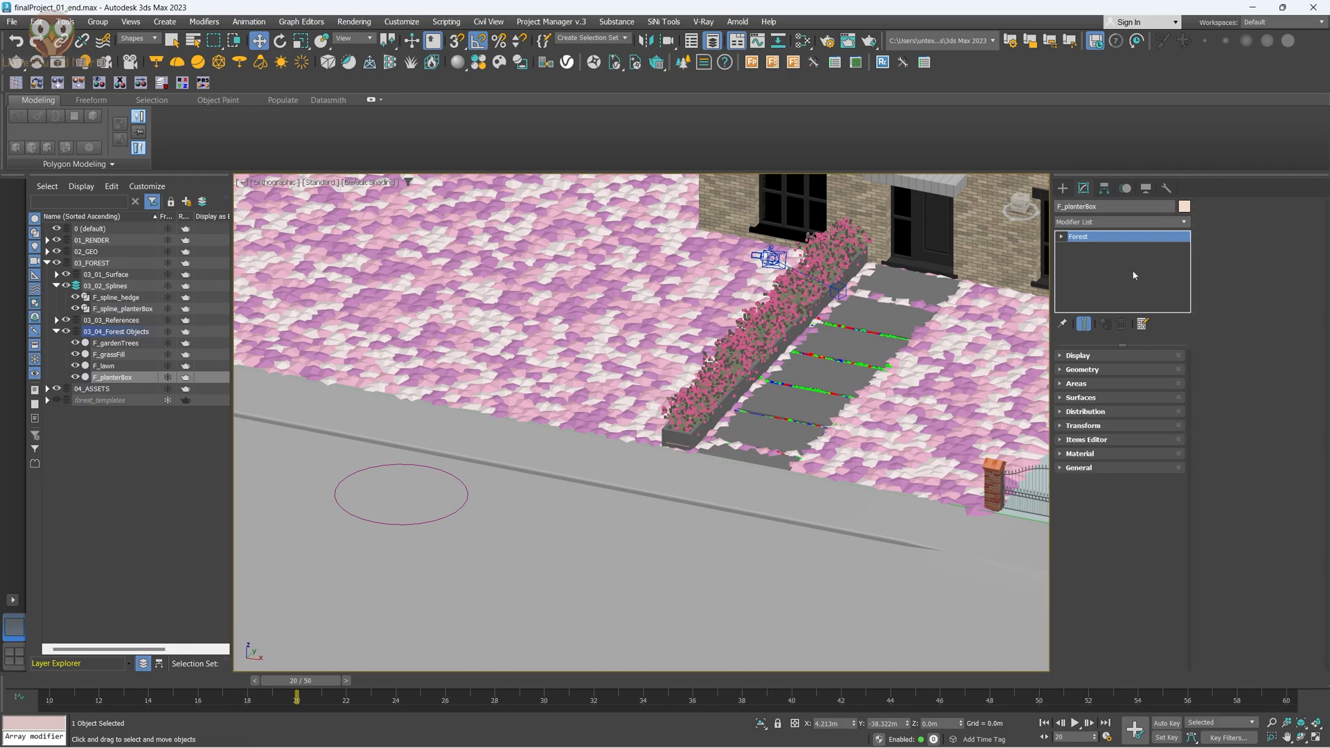
scroll(741, 335, "up", 5)
scroll(741, 336, "down", 5)
middle_click_drag(741, 336, 721, 312, "alt")
scroll(720, 312, "up", 5)
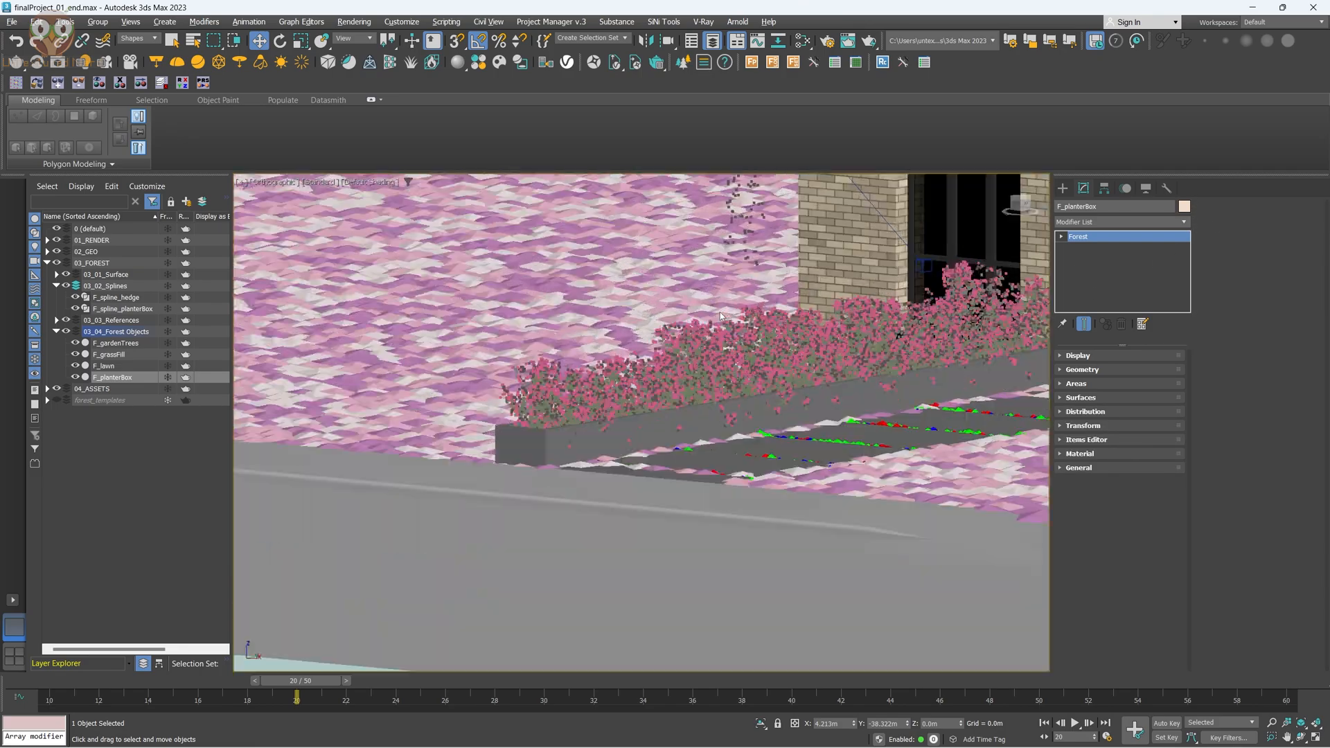
left_click(1116, 430)
middle_click_drag(769, 360, 782, 403, "alt")
left_click(1272, 386)
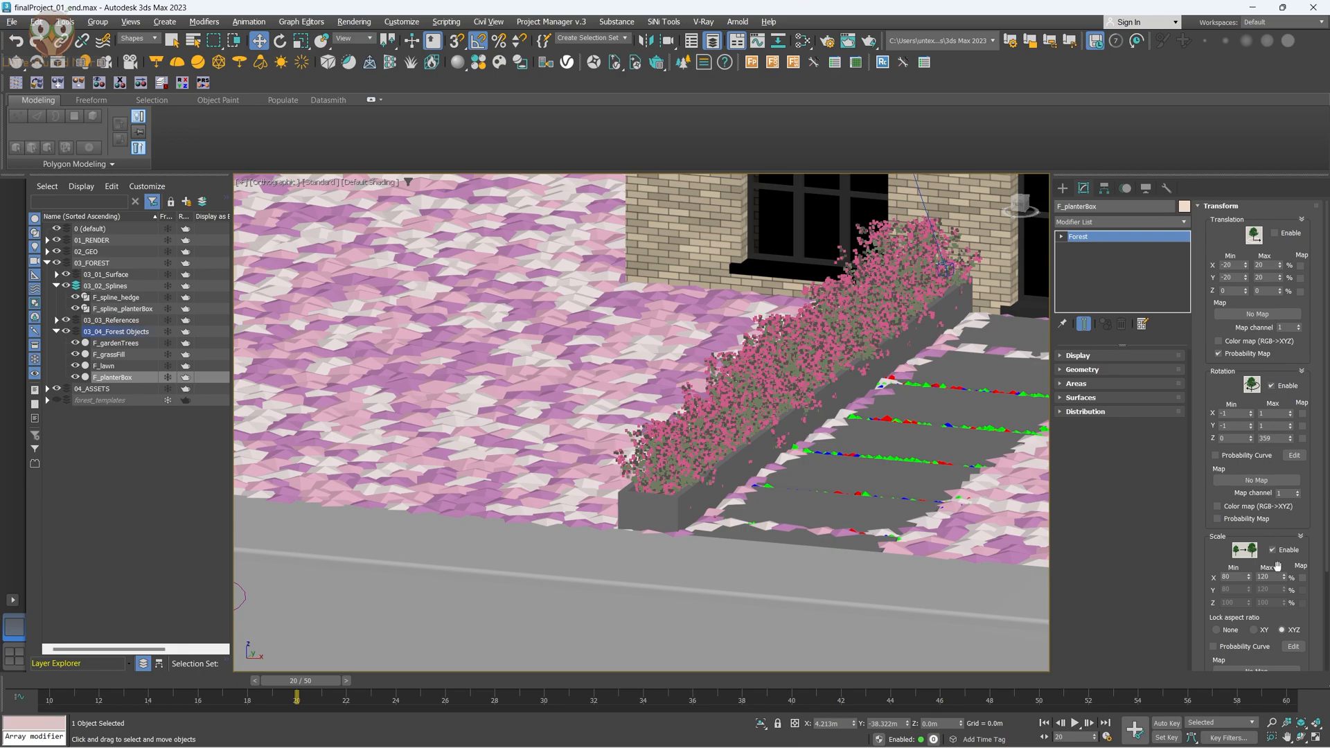
Restore the two-viewport layout with the camera view and move the timeline to frame 10.
scroll(794, 419, "down", 6)
key("alt+w")
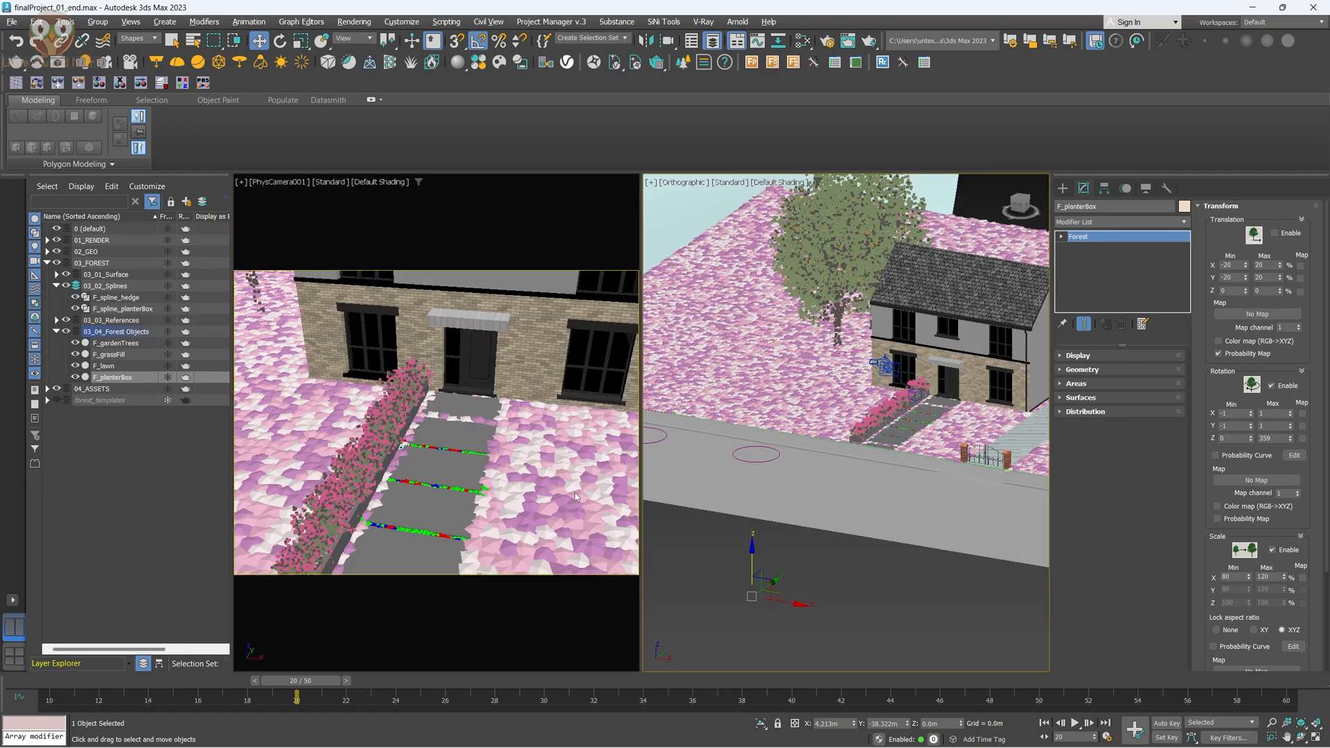
left_click_drag(303, 686, 52, 686)
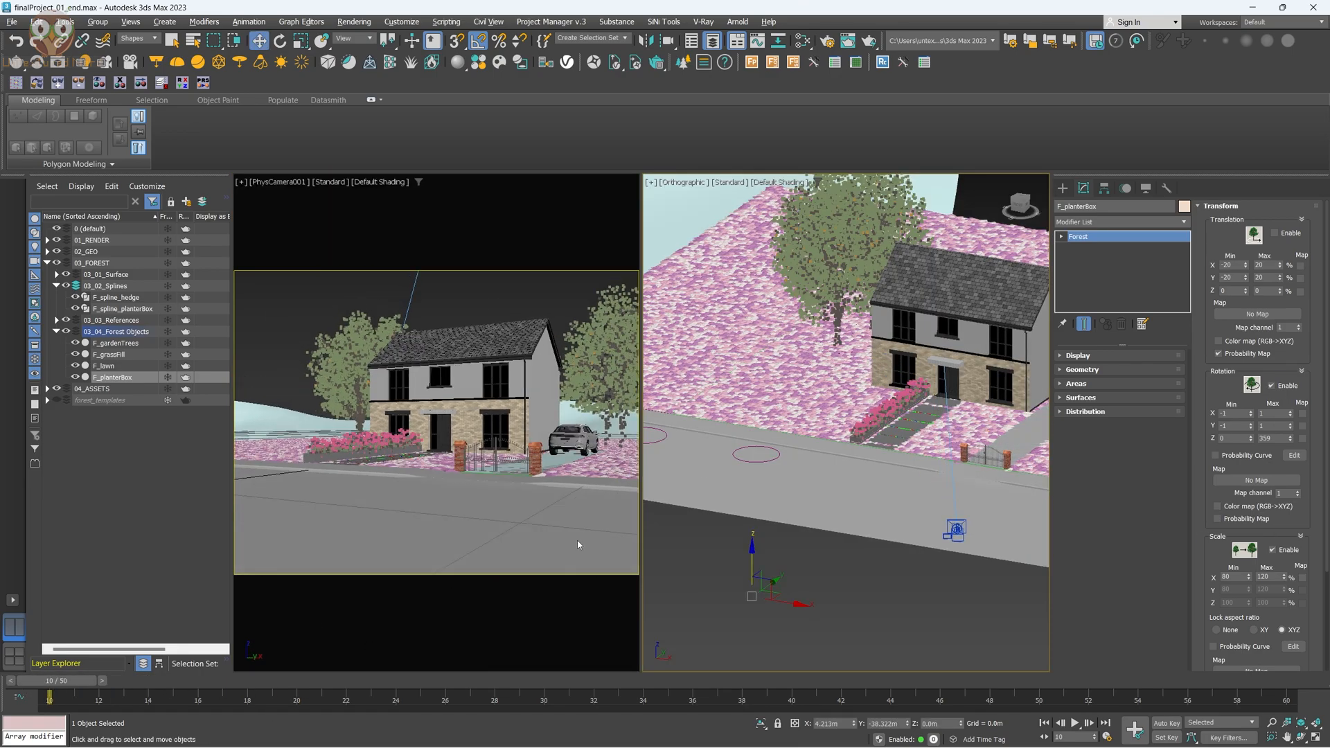
Render a test image of the PhysCamera001 view to check the planting, and close the frame buffer.
left_click(383, 299)
key("shift+q")
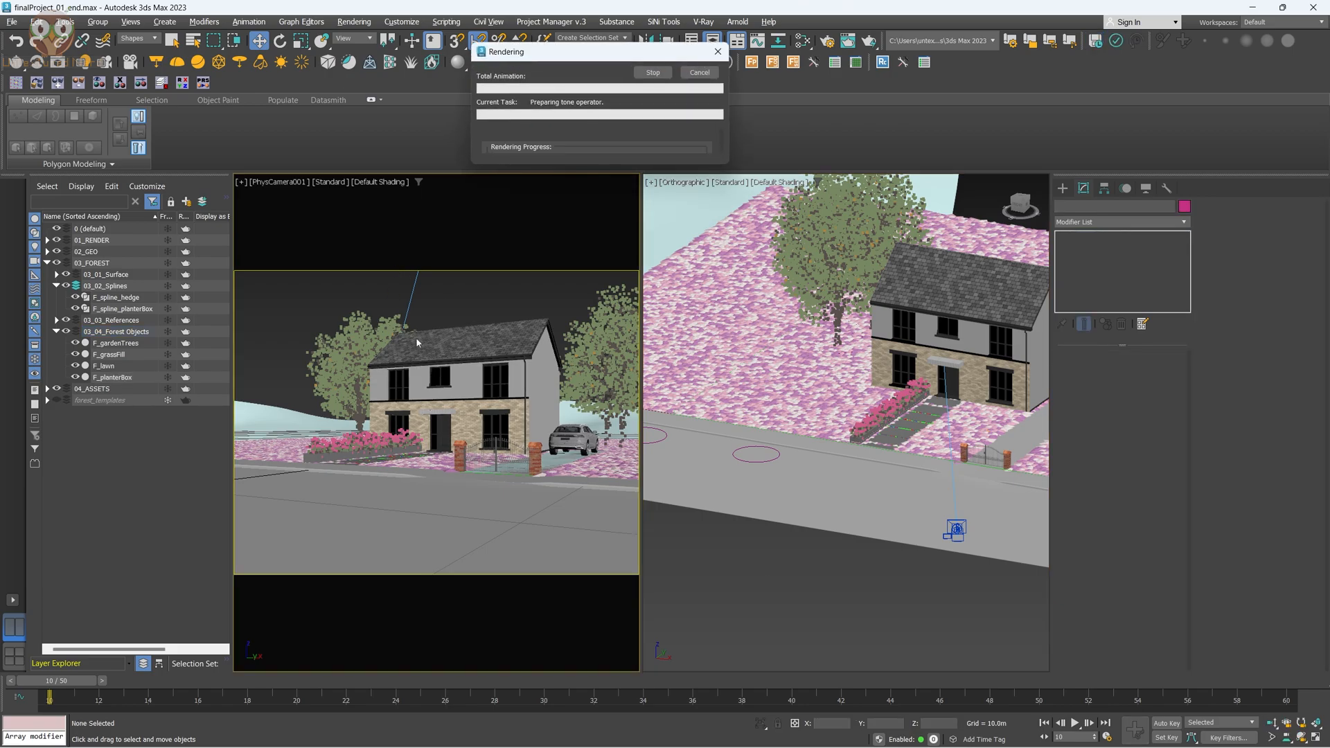
scroll(651, 368, "down", 6)
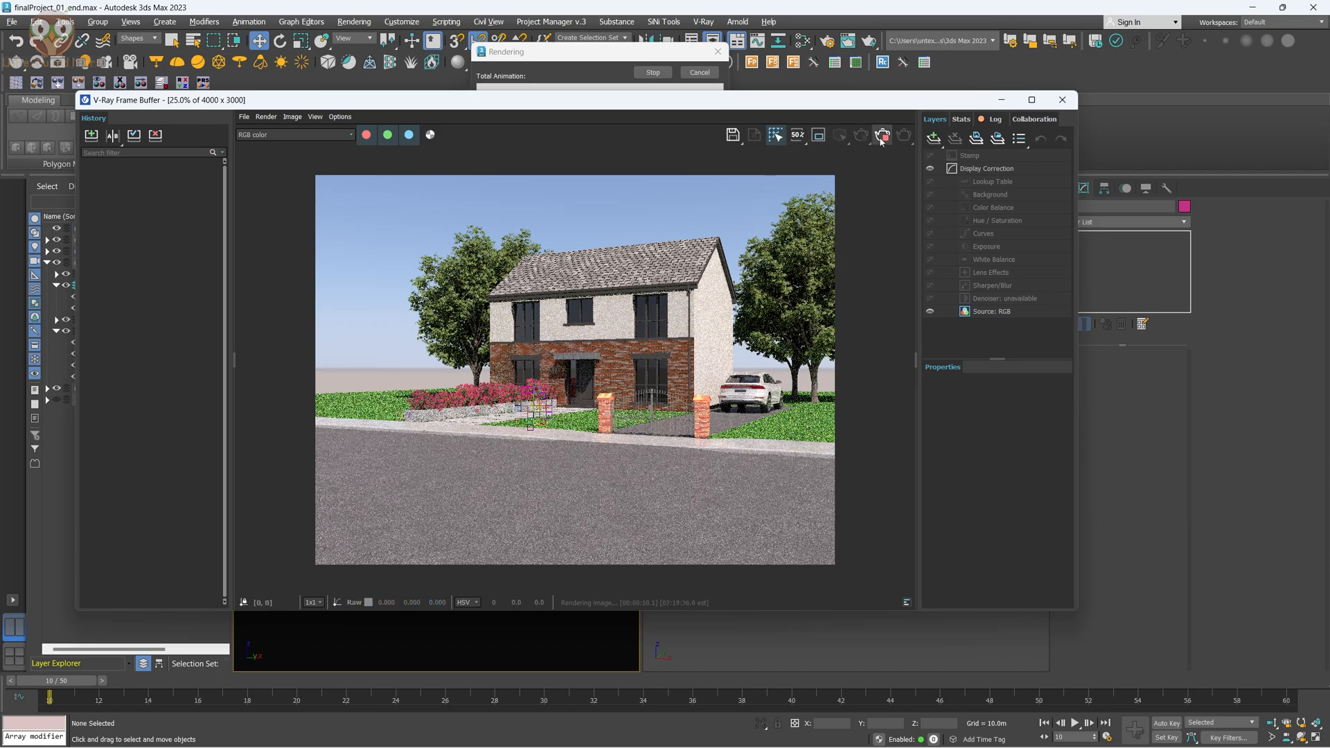
left_click(1062, 100)
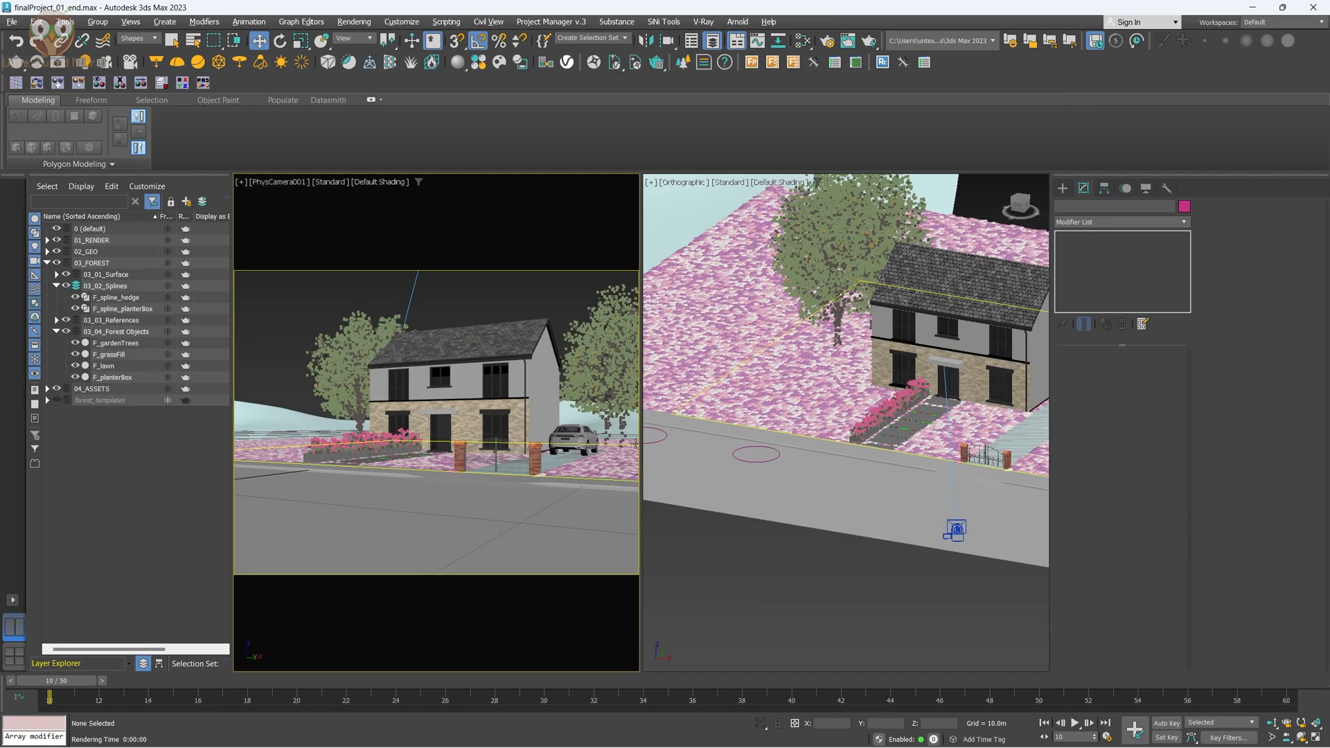
Select the F_spline_hedge shape and hide the 03_04_Forest Objects layer.
left_click(112, 299)
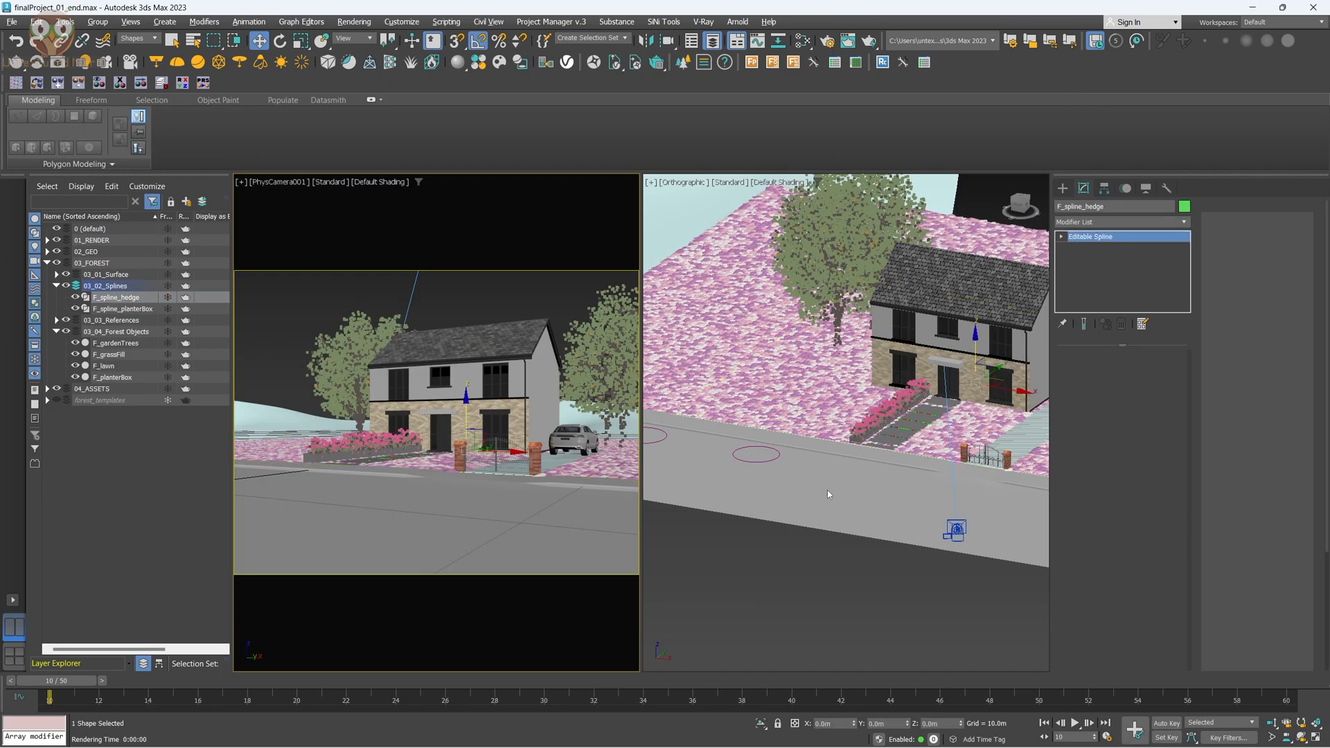
mouse_move(852, 415)
middle_mouse_down("alt")
mouse_move(894, 464)
mouse_move(883, 511)
mouse_move(863, 422)
middle_mouse_up("alt")
scroll(880, 421, "down", 2)
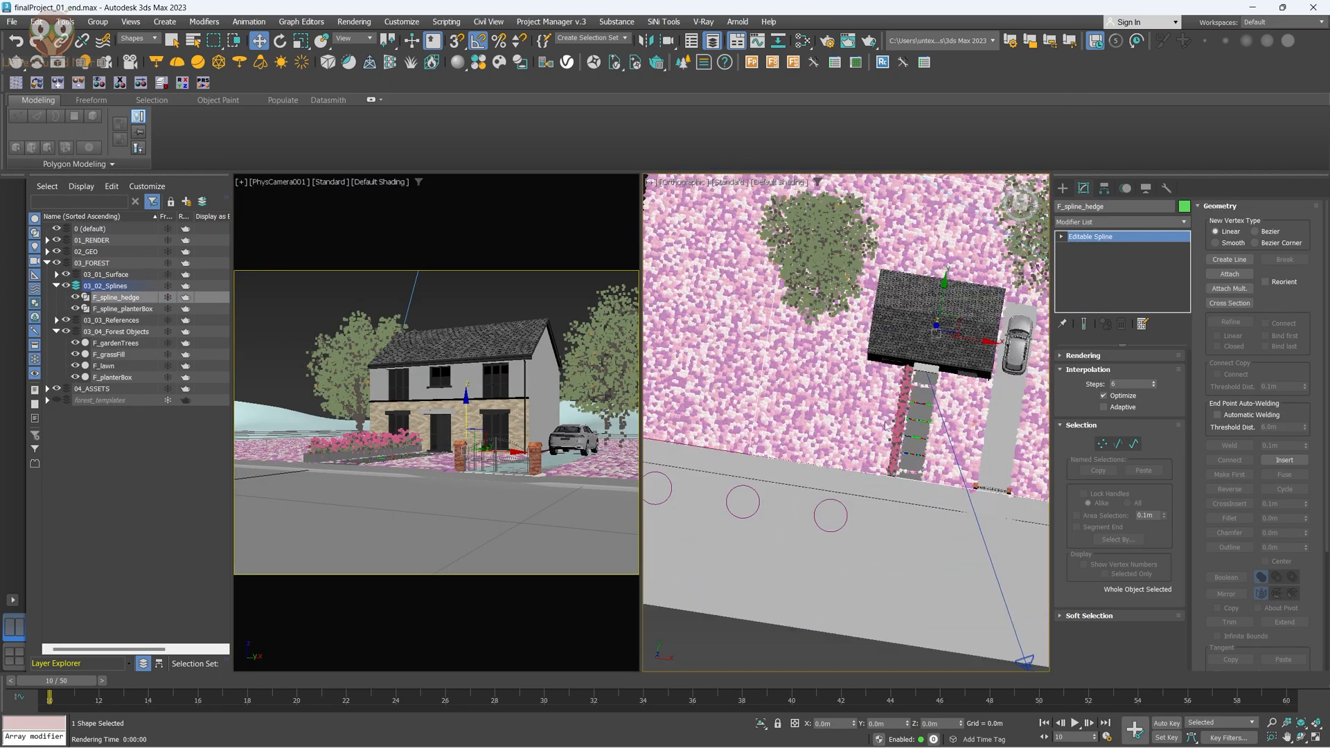
left_click(67, 332)
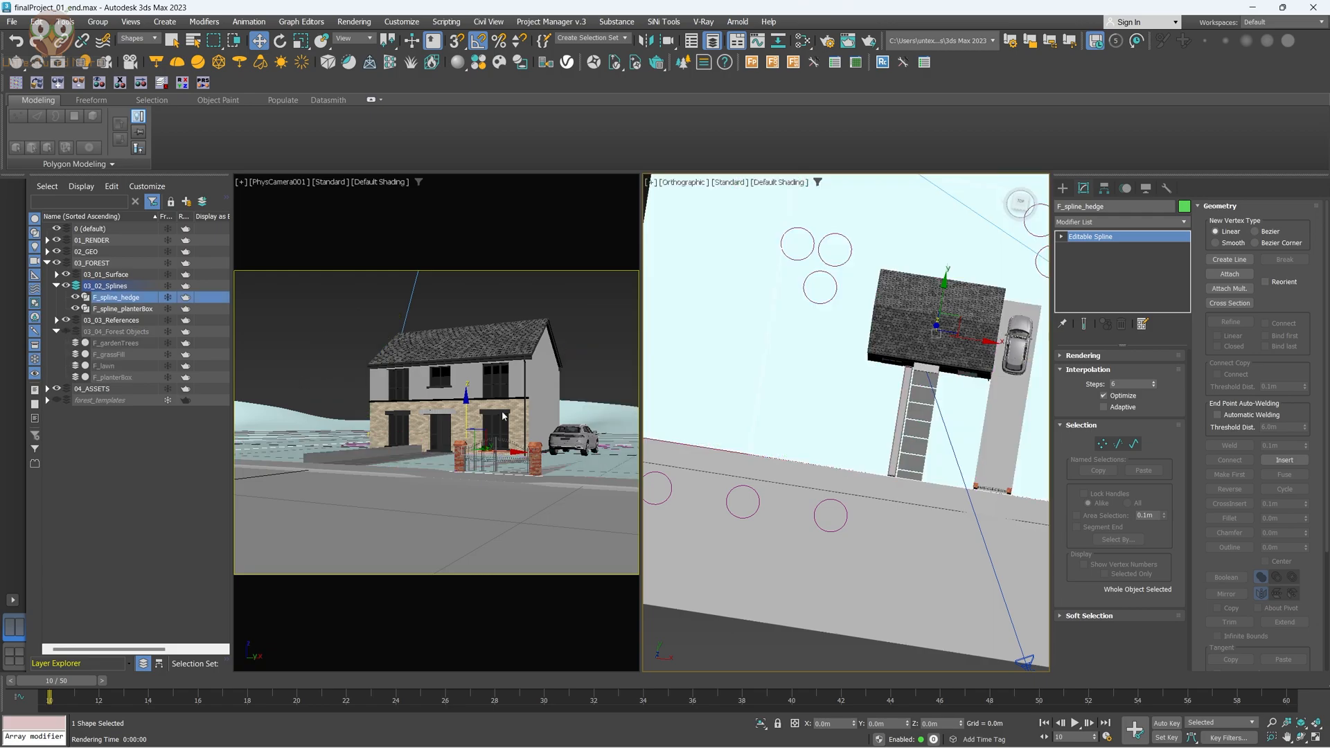
Show the scene in a single maximized top viewport with wireframe shading.
mouse_move(885, 432)
middle_mouse_down("alt")
mouse_move(897, 428)
mouse_move(882, 425)
middle_mouse_up("alt")
key("alt+w")
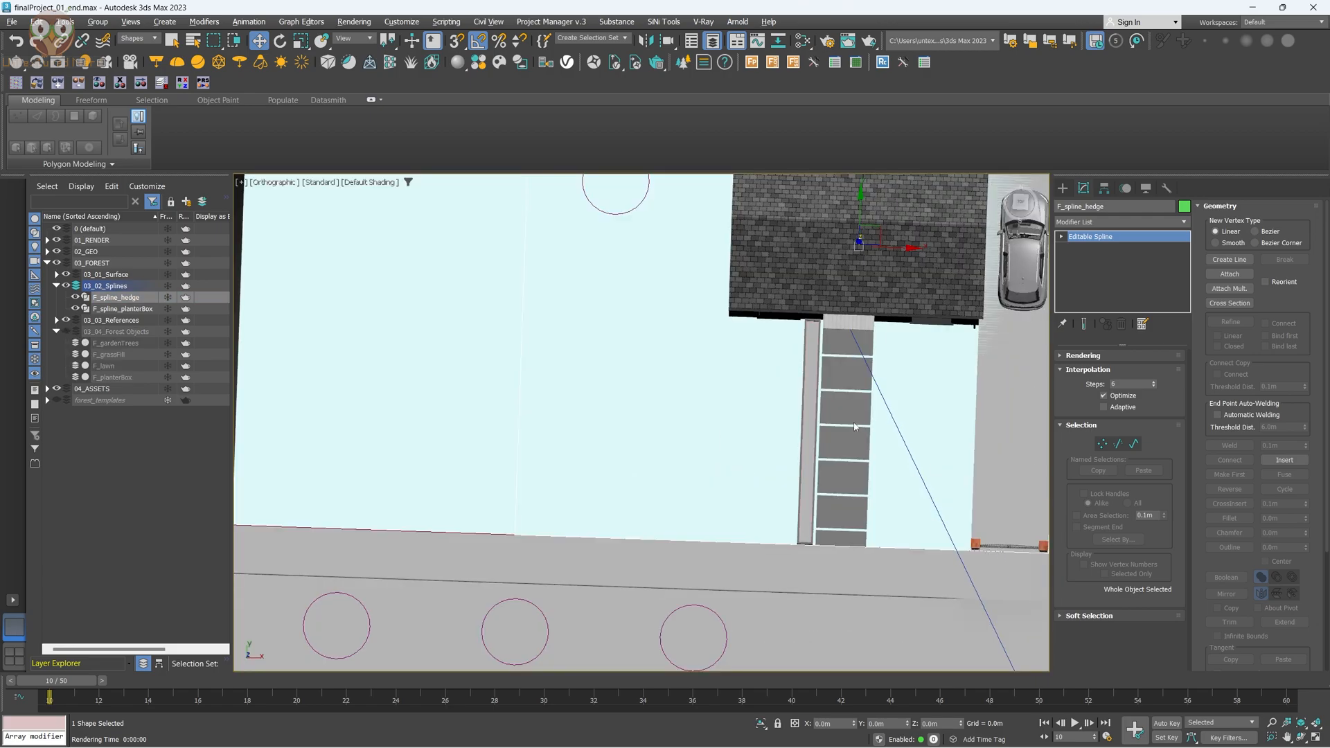
key("t")
scroll(734, 448, "down", 3)
middle_click_drag(769, 454, 754, 427)
key("F3")
scroll(752, 419, "up", 3)
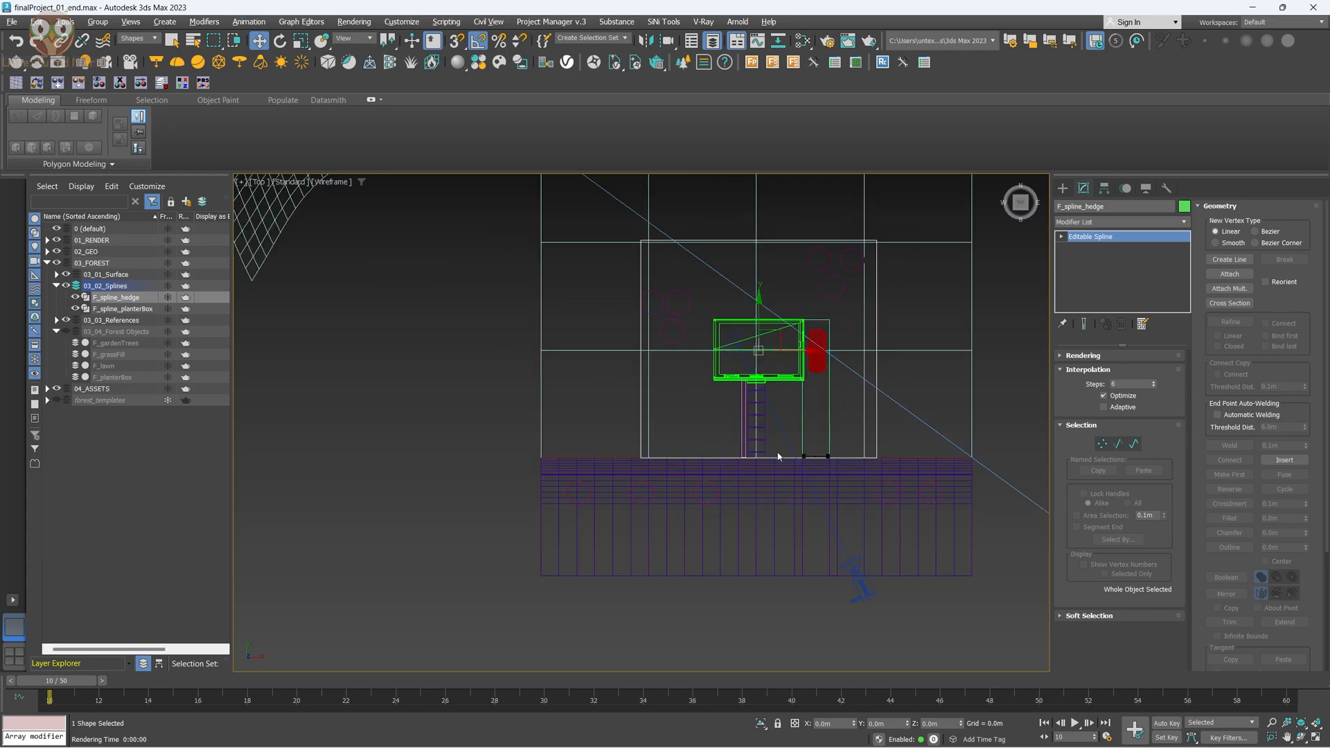
Select all vertices of the hedge spline and examine its outline around the house from an angled view.
left_click(1060, 236)
left_click(1084, 247)
scroll(664, 360, "down", 3)
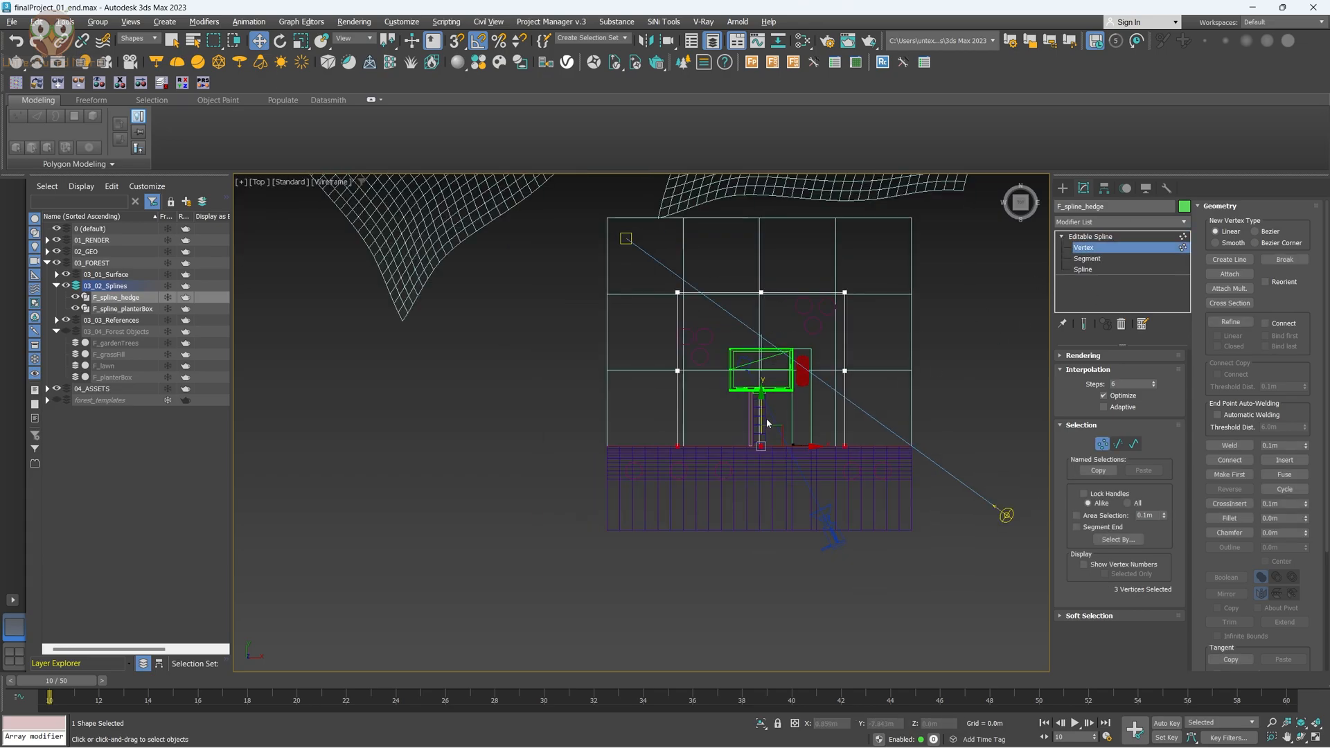
key("ctrl+a")
middle_click_drag(813, 478, 843, 392, "alt")
scroll(843, 392, "up", 3)
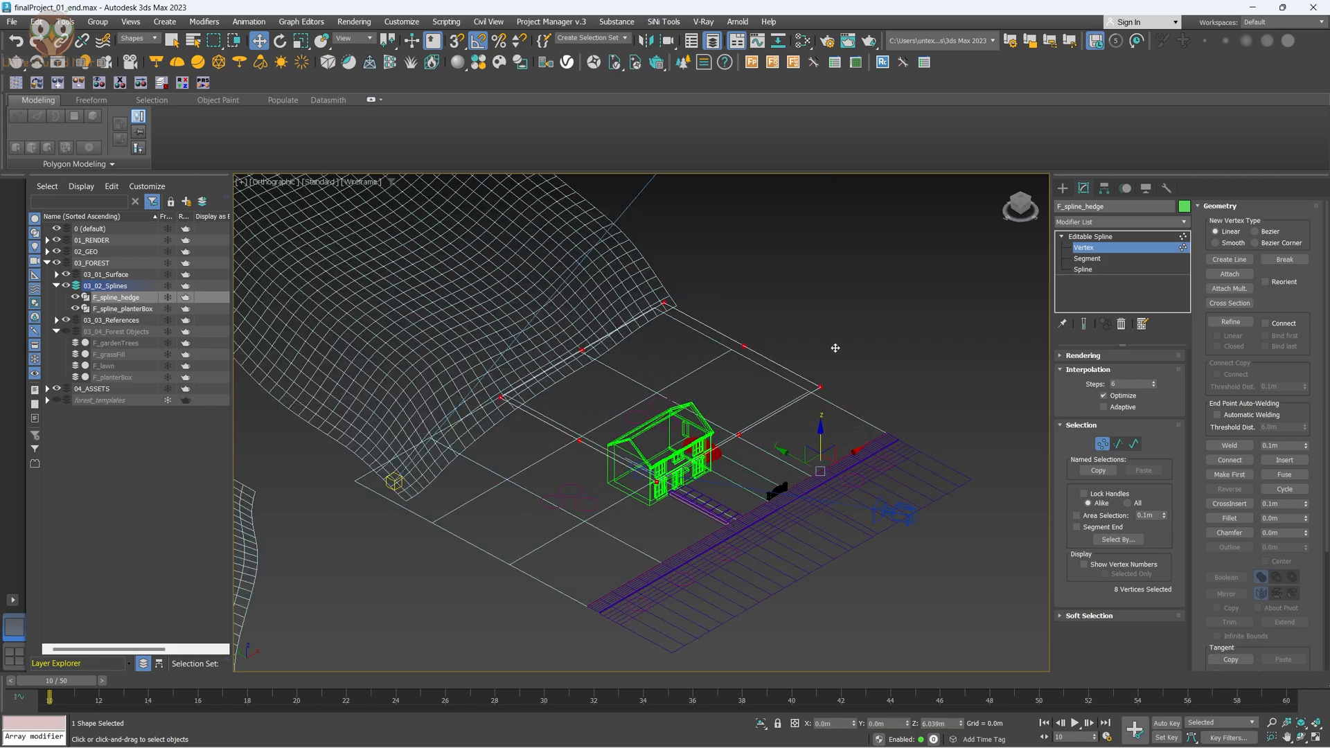
middle_click_drag(846, 403, 777, 427, "alt")
left_click(1103, 237)
Refine the hedge spline's front edge by adding a vertex on each side of the garden path.
middle_click_drag(841, 377, 663, 518, "alt")
scroll(671, 582, "up", 3)
scroll(663, 518, "down", 2)
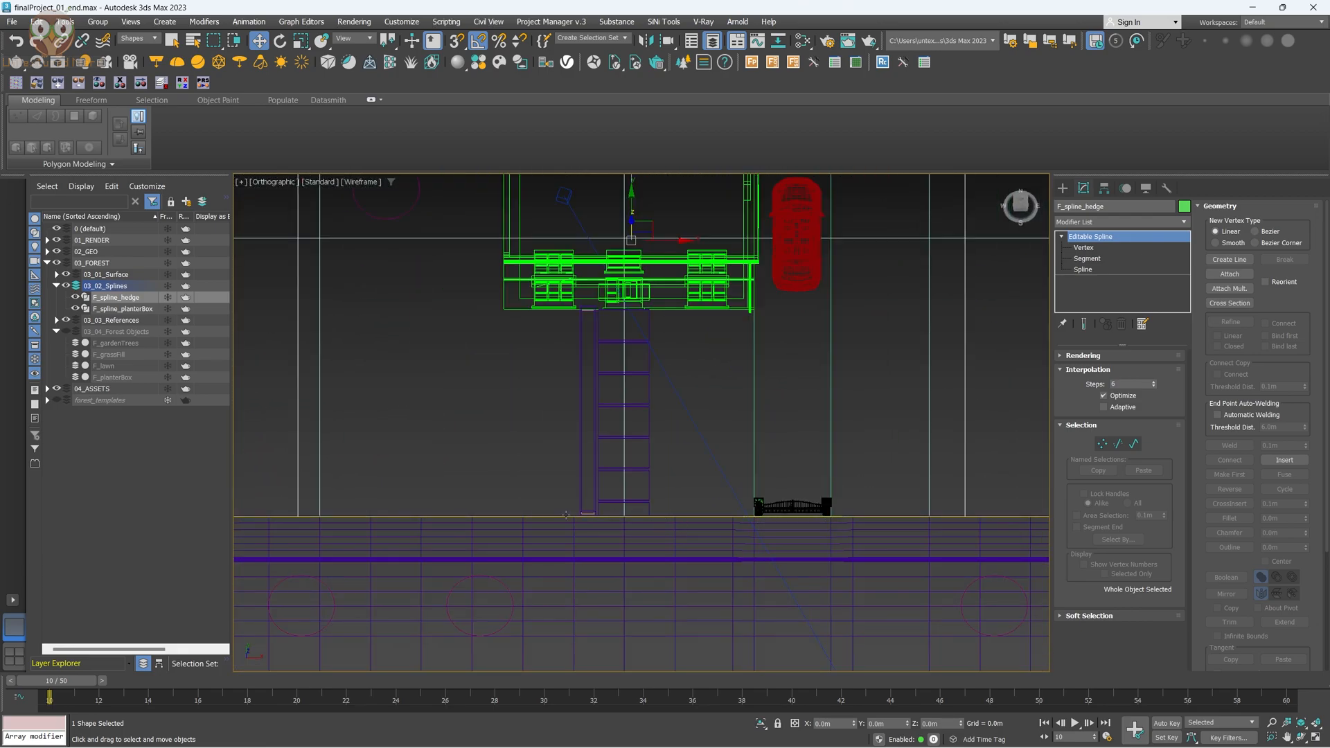
scroll(585, 515, "up", 2)
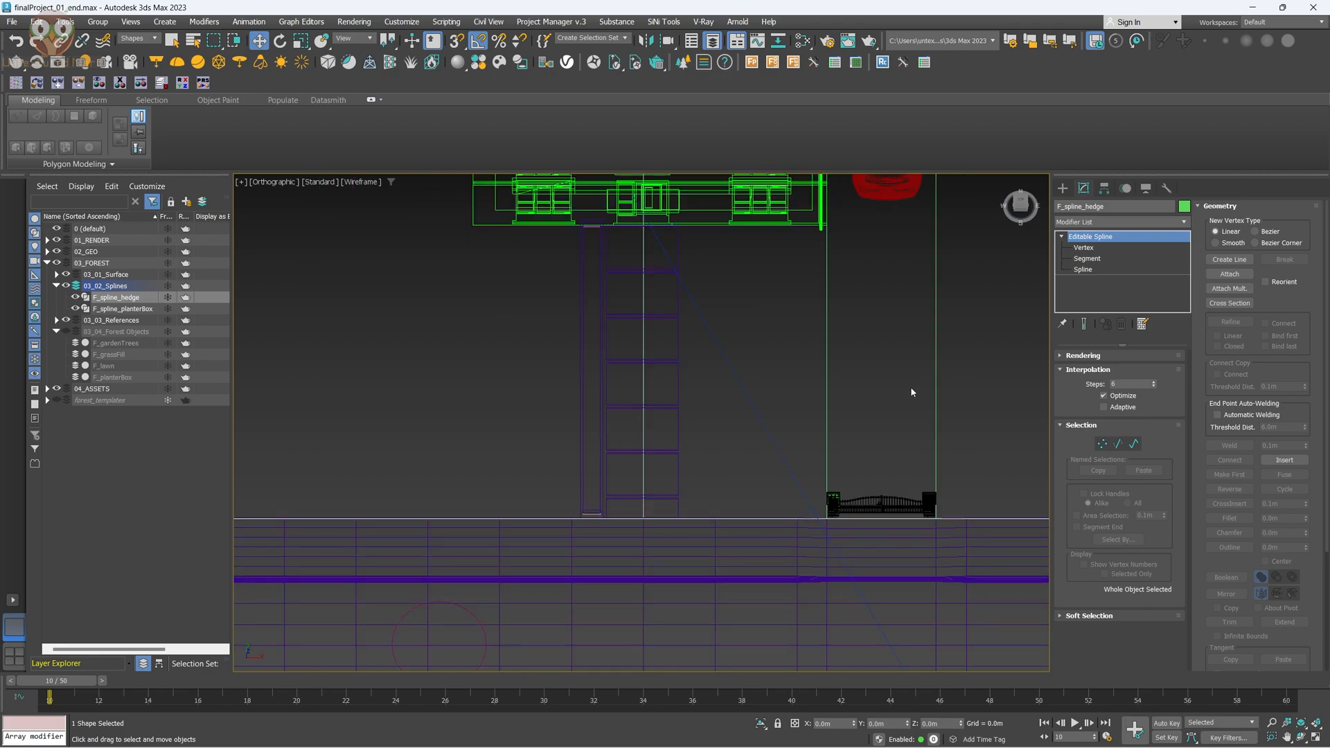
left_click(1084, 247)
left_click(1230, 321)
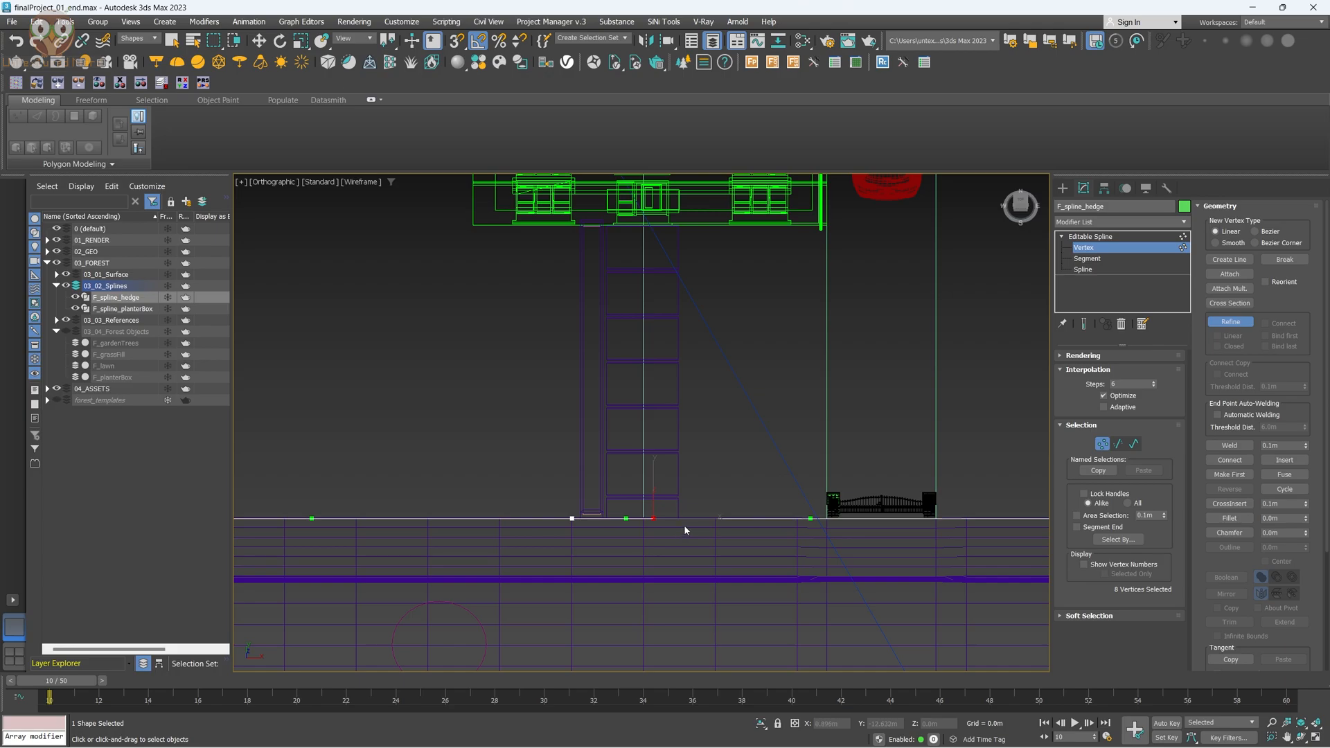
scroll(684, 530, "up", 2)
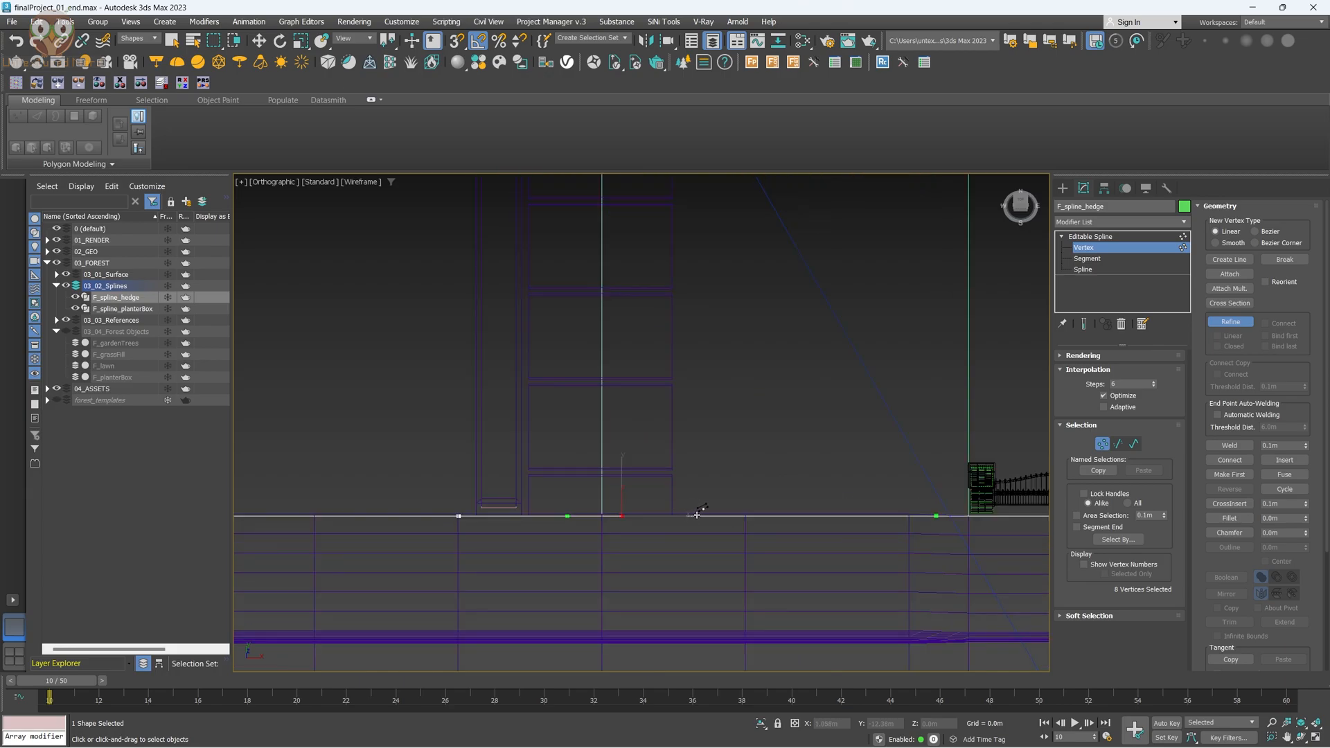
left_click(720, 515)
Refine the front edge further with a vertex on each side of the driveway gate, and finish refining.
scroll(921, 479, "down", 2)
middle_click_drag(921, 480, 599, 471)
scroll(609, 482, "up", 3)
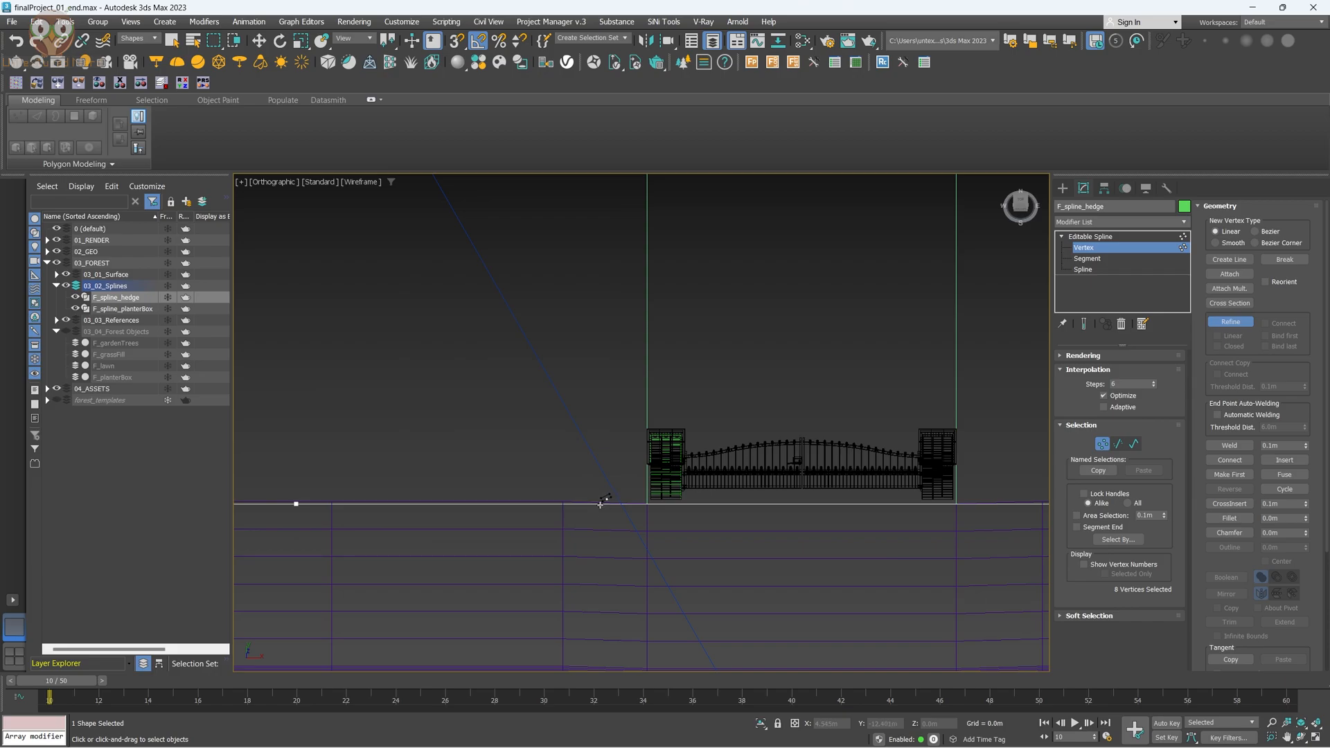
scroll(600, 504, "down", 3)
scroll(588, 509, "up", 2)
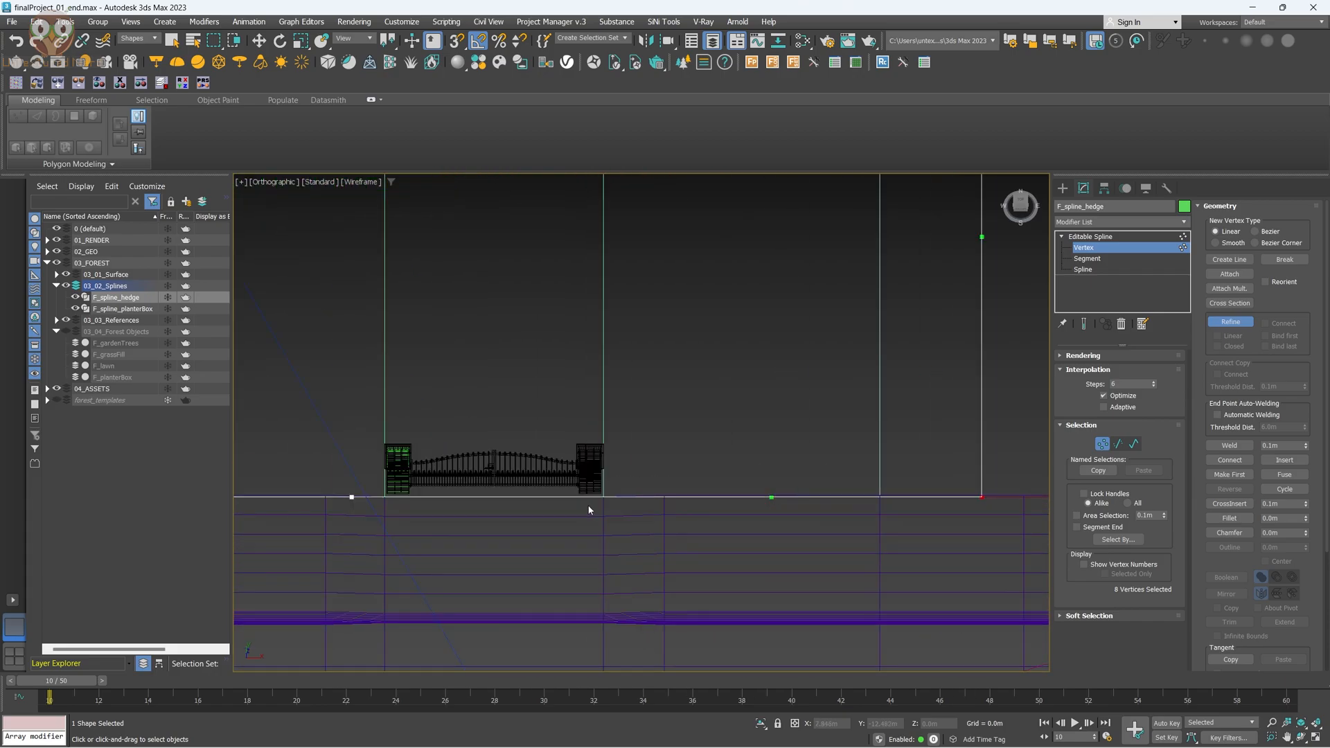
left_click(652, 496)
scroll(664, 509, "down", 5)
right_click(674, 466)
Delete the hedge spline segments crossing the driveway gate and garden path, and show the scene with default shading.
left_click(1108, 258)
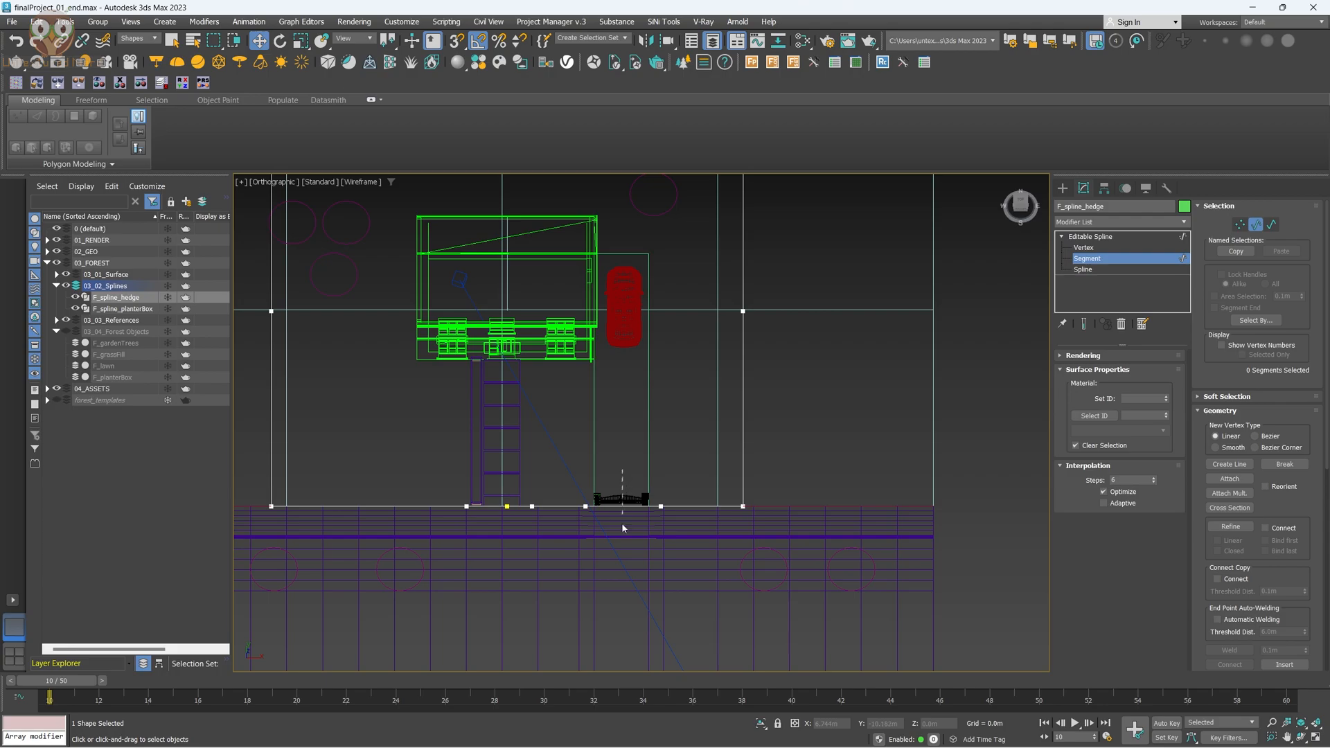
scroll(505, 509, "up", 5)
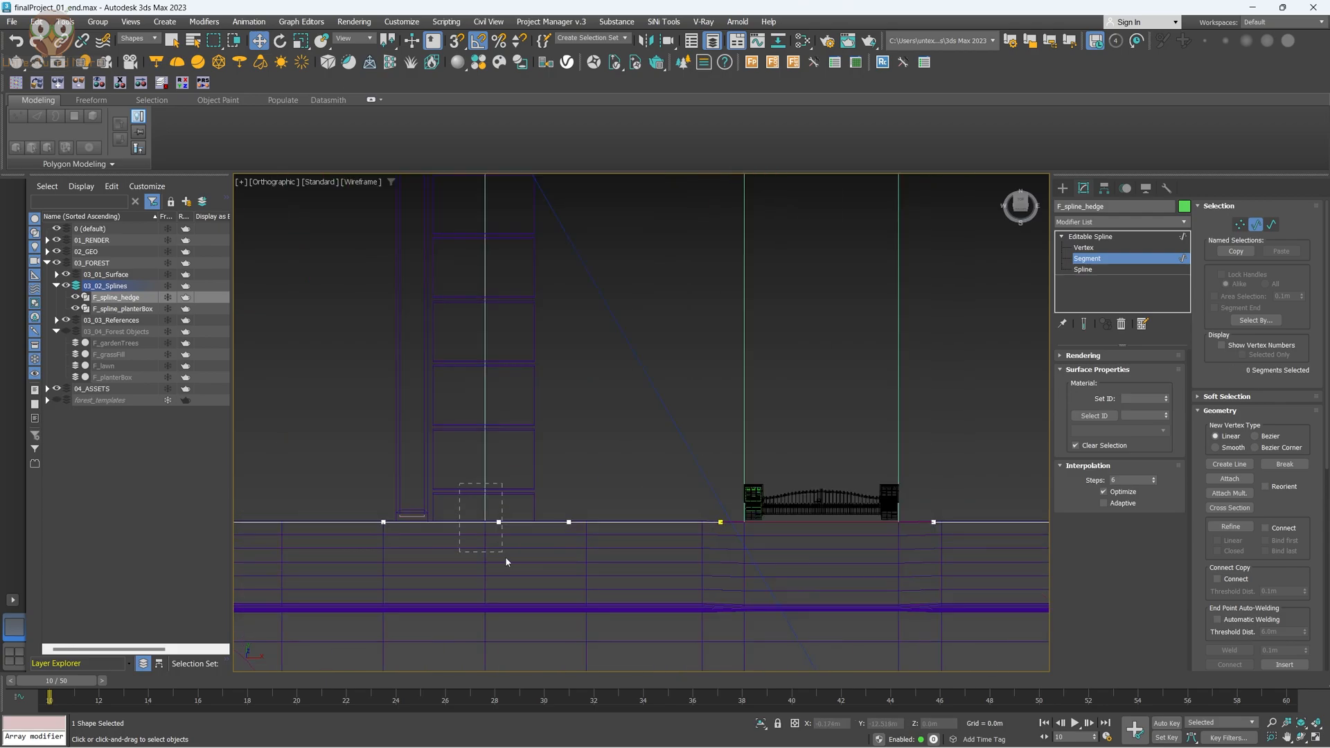
scroll(504, 547, "down", 5)
middle_click_drag(589, 528, 882, 380, "alt")
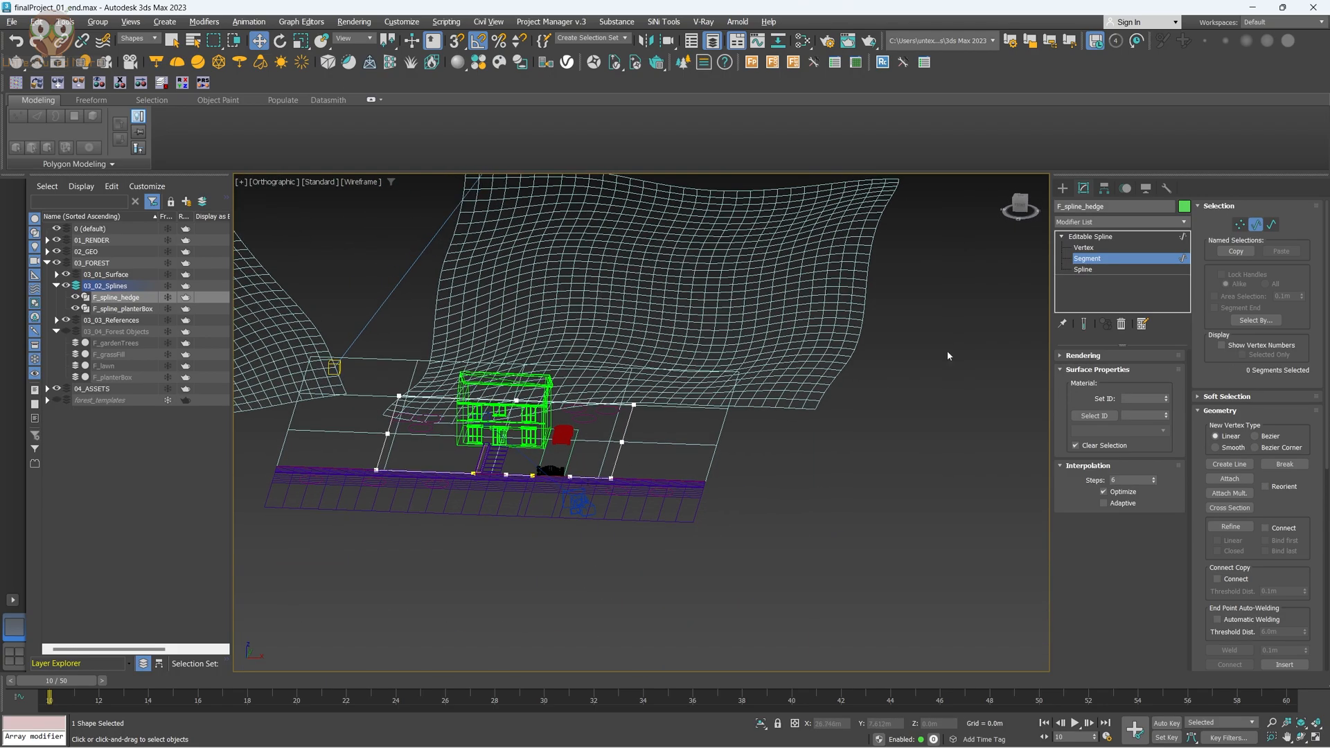
left_click(1100, 236)
middle_click_drag(554, 432, 502, 453, "alt")
key("F3")
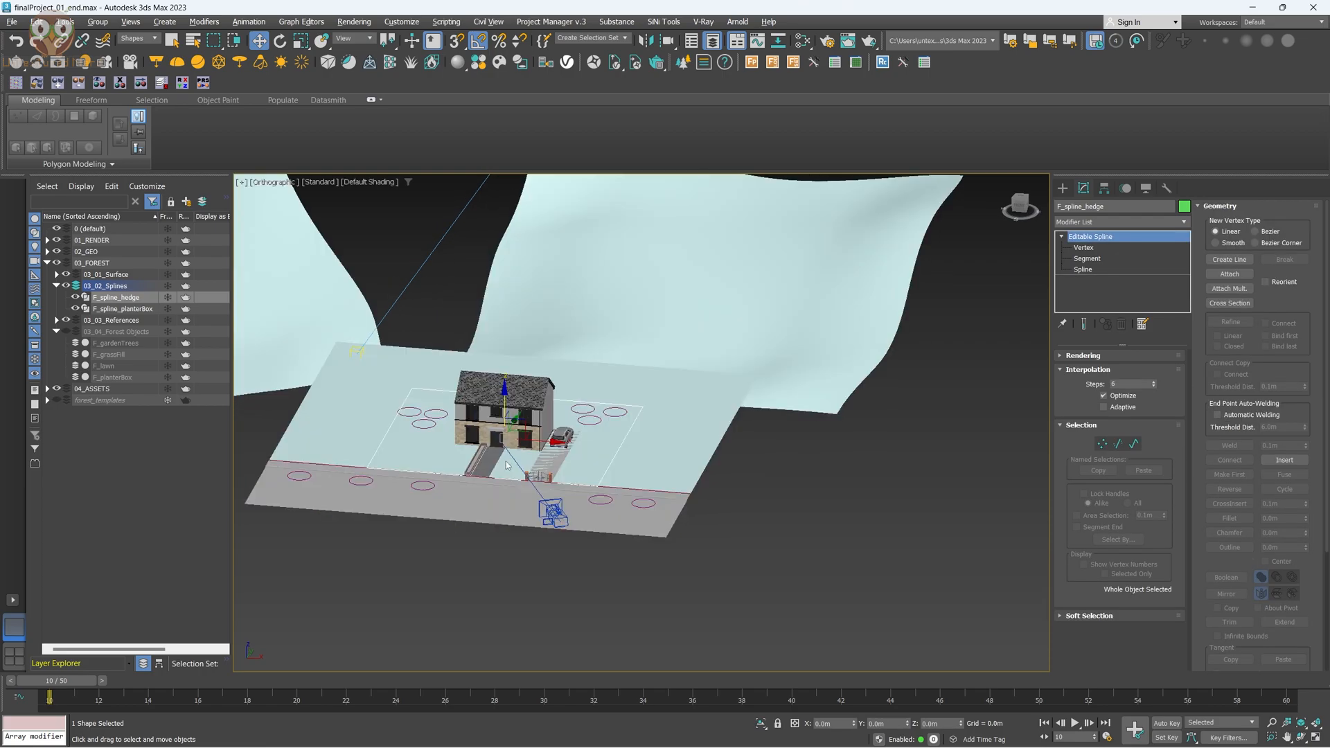
Create a Forest Pro object in the empty area beside the ground plane and open its parameters for editing.
scroll(510, 455, "up", 2)
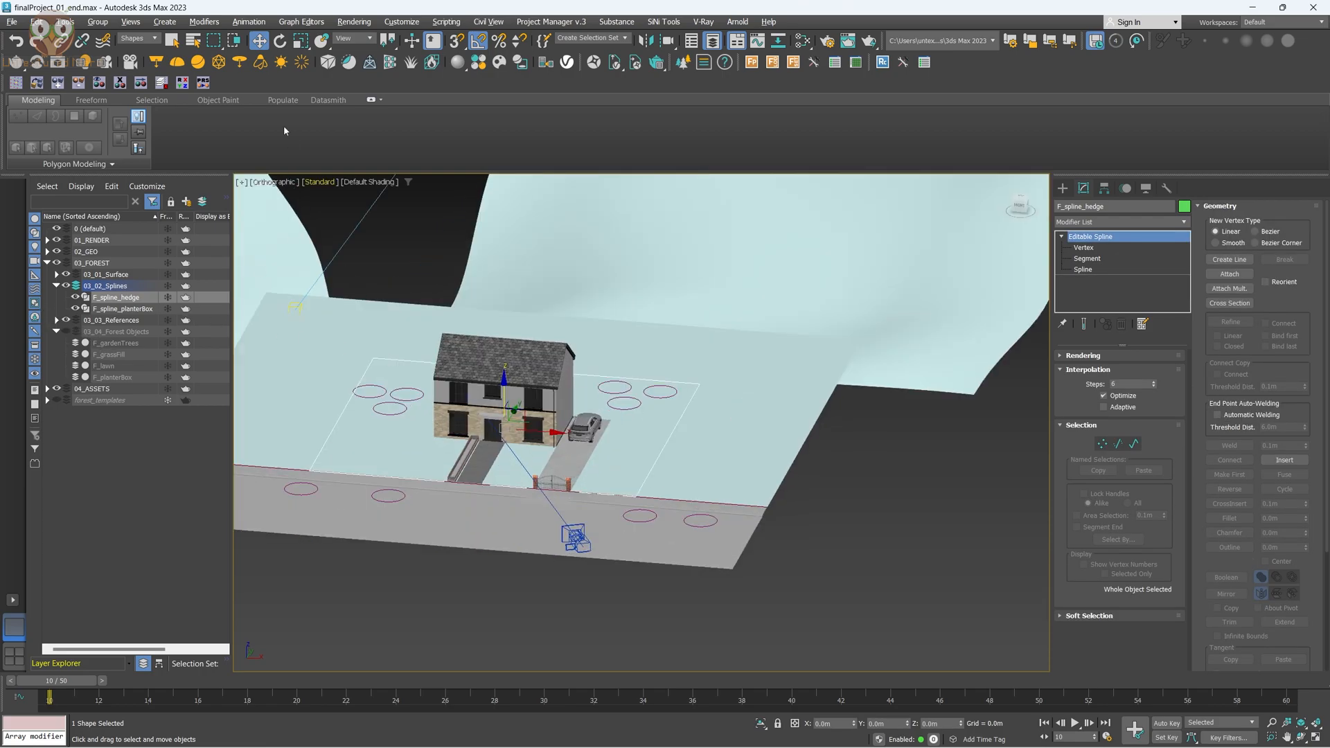
left_click(752, 61)
left_click_drag(872, 479, 882, 509)
right_click(901, 480)
left_click(1084, 188)
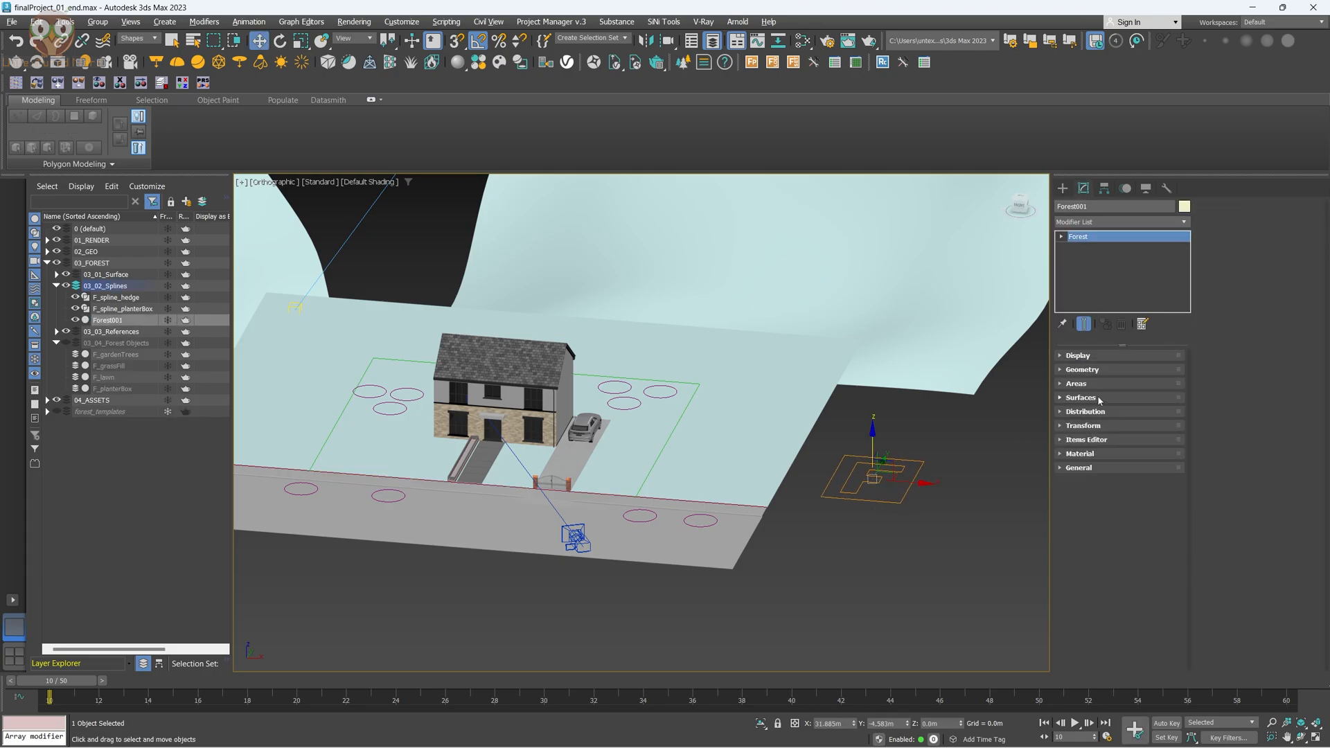
Set the selection filter to All and add the F_surface_main ground plane as the Forest object's surface.
left_click(1099, 398)
left_click(1214, 284)
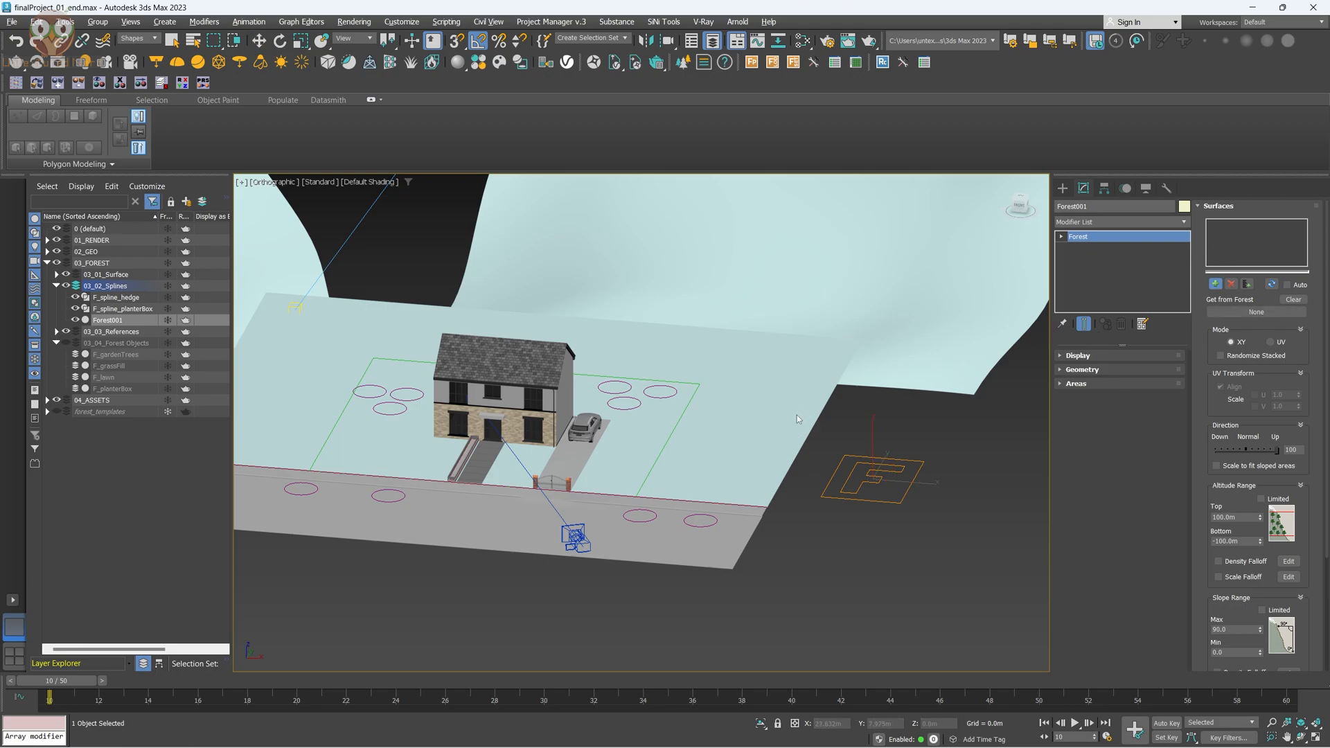
left_click(146, 40)
left_click(132, 46)
left_click(760, 460)
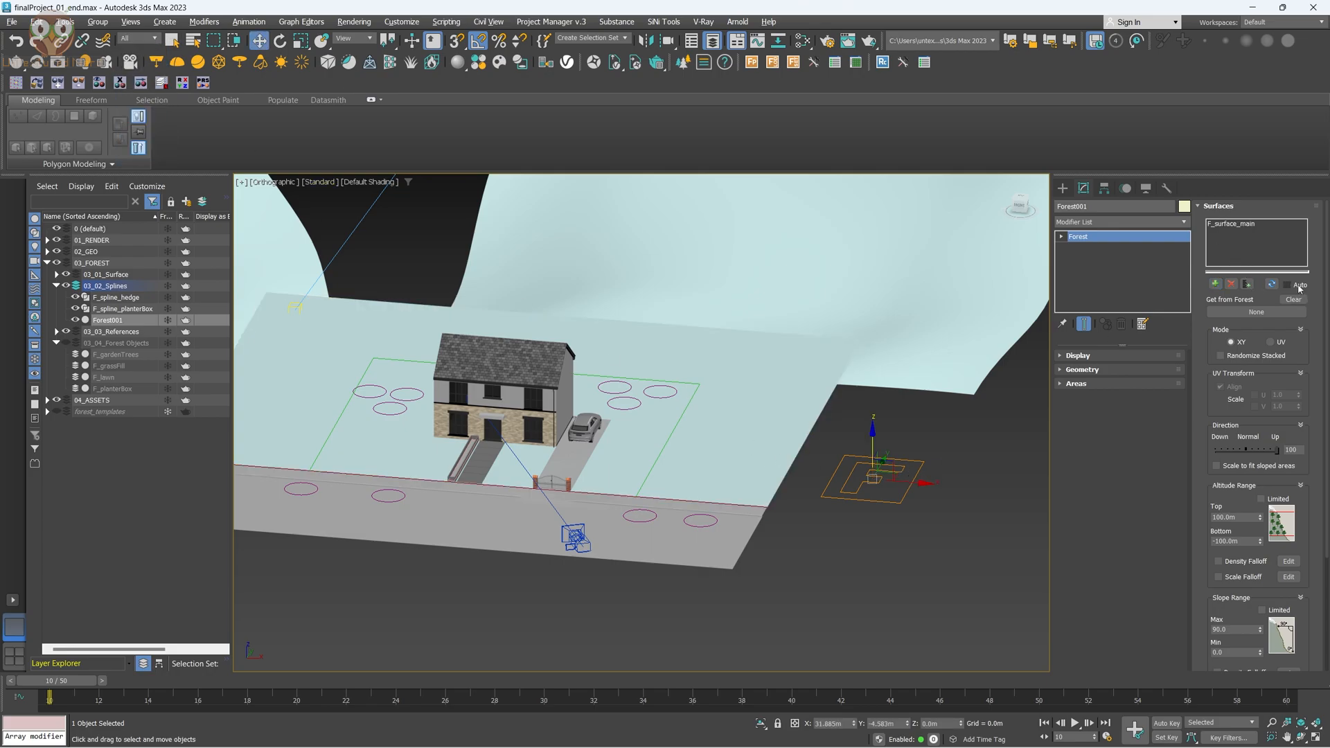
Load the Hedge Maple 150CM preset from the library's Cut Hedges presets into the Forest object, accepting the units rescale.
left_click(1111, 371)
left_click(1277, 314)
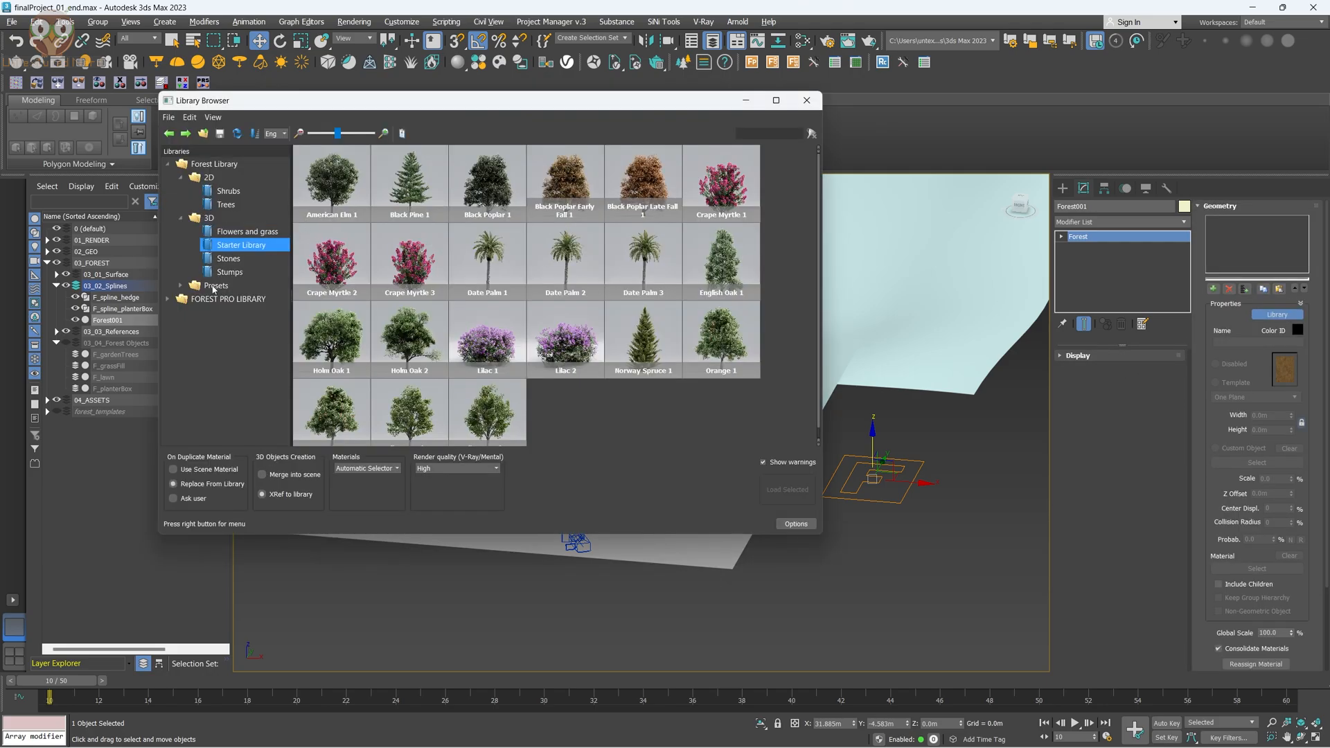
double_click(211, 284)
double_click(395, 184)
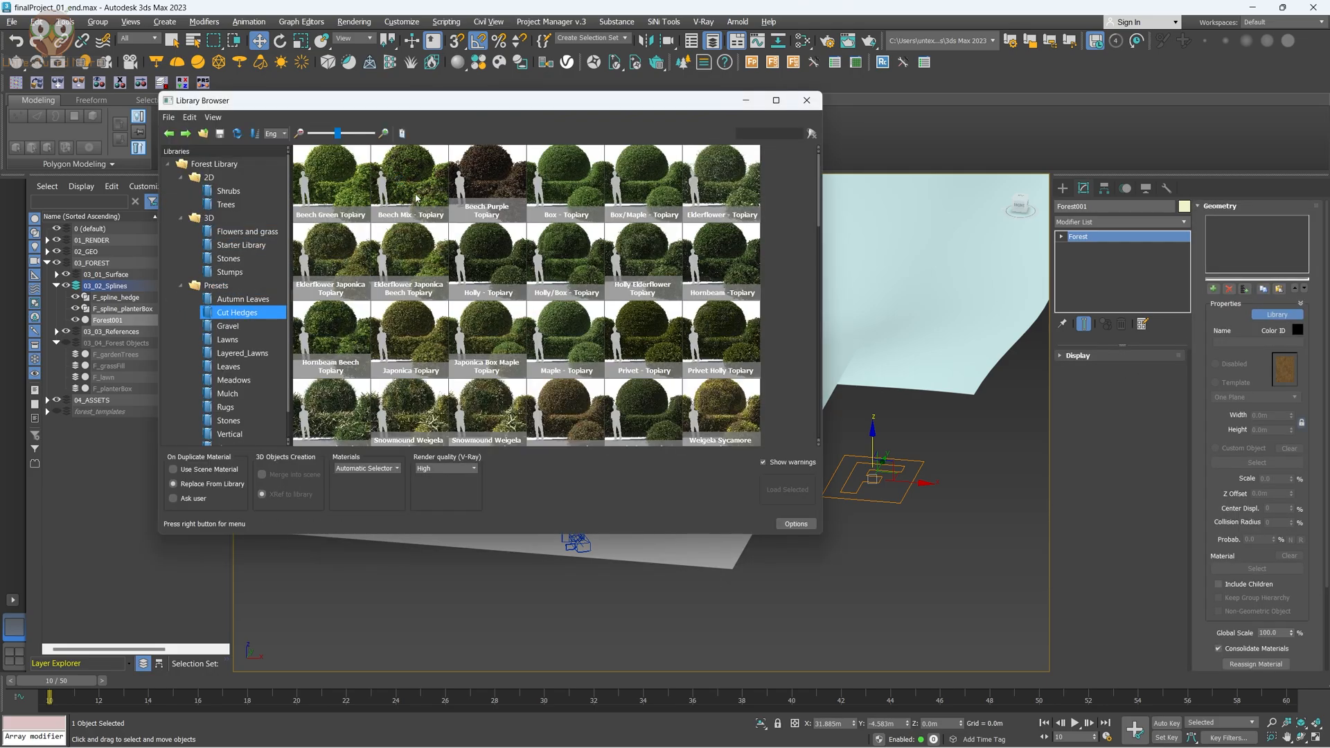
scroll(477, 270, "down", 5)
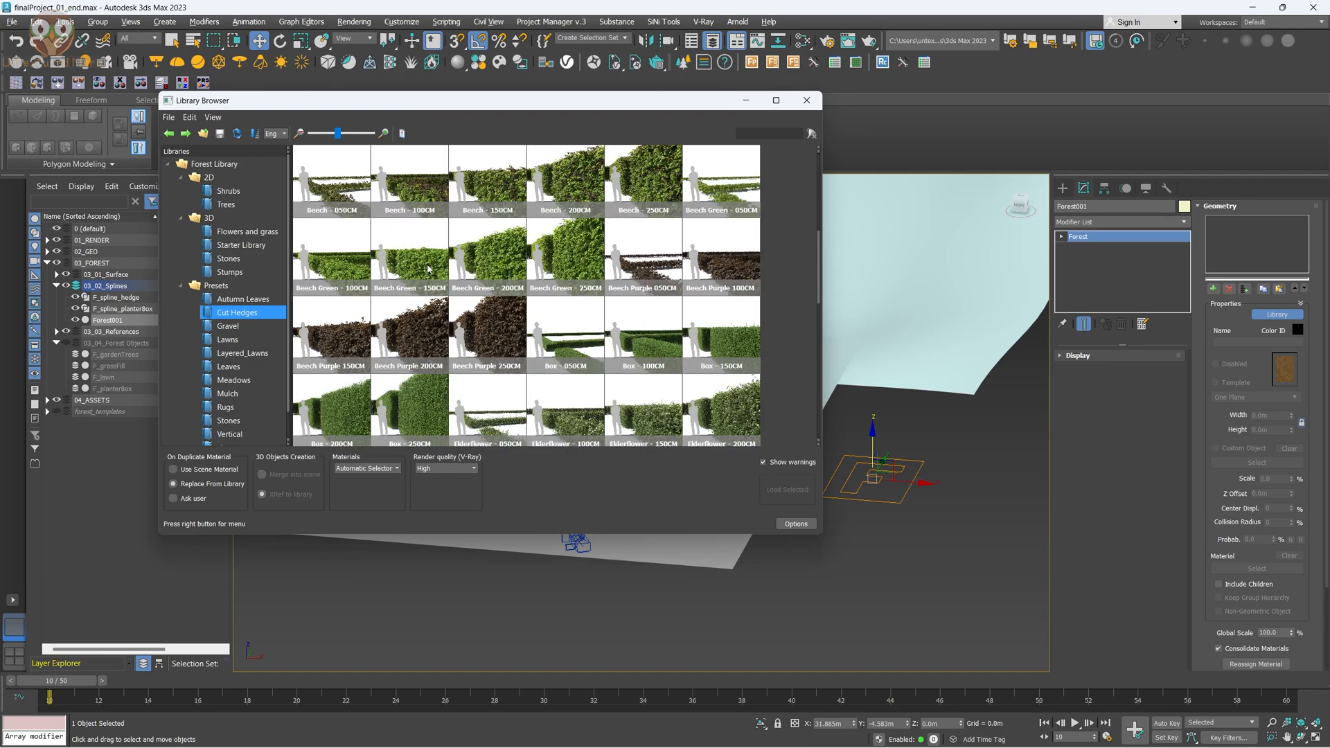
scroll(428, 270, "down", 3)
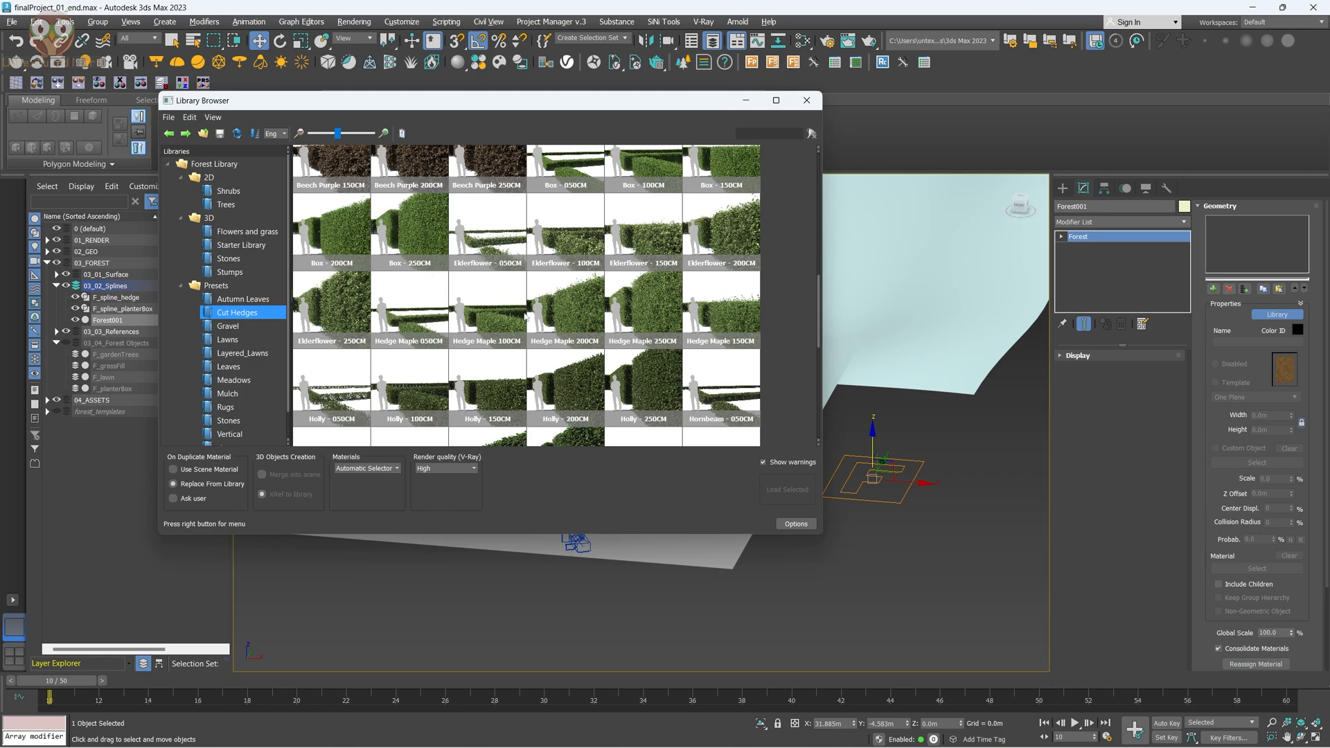
left_click(750, 314)
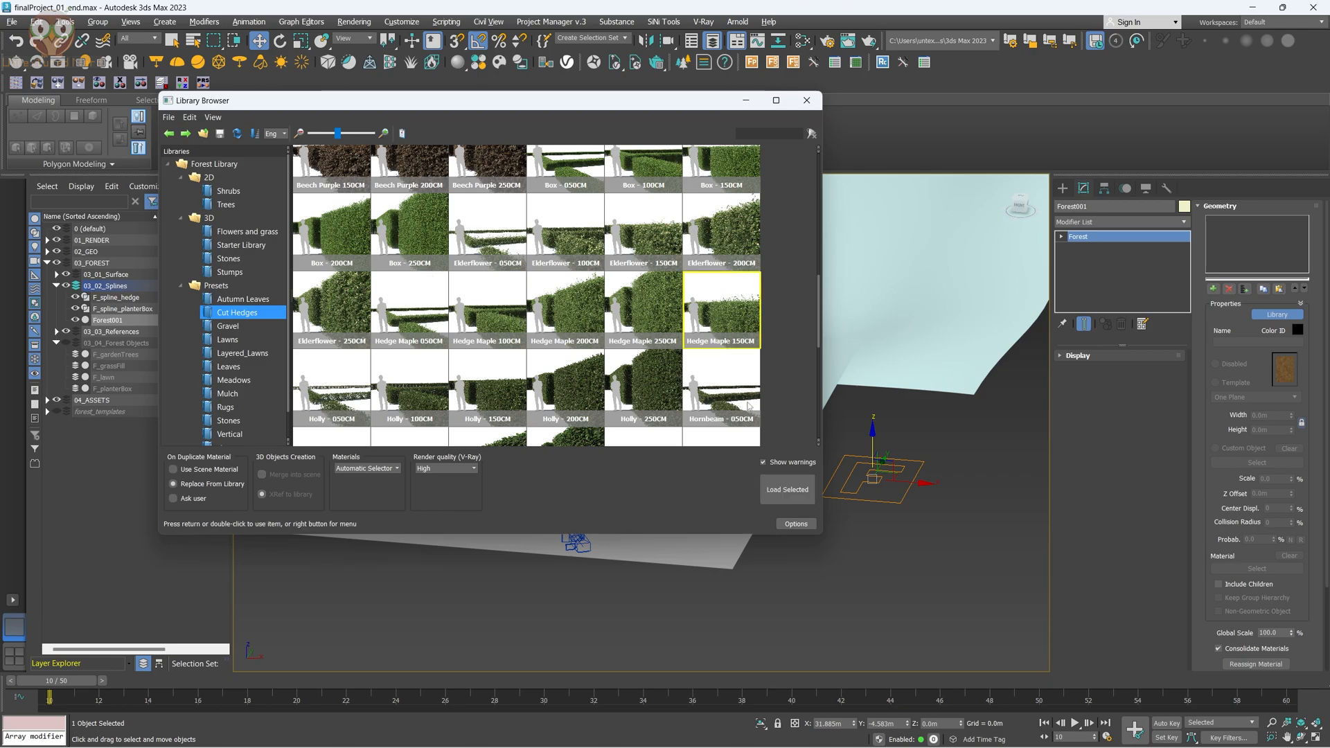
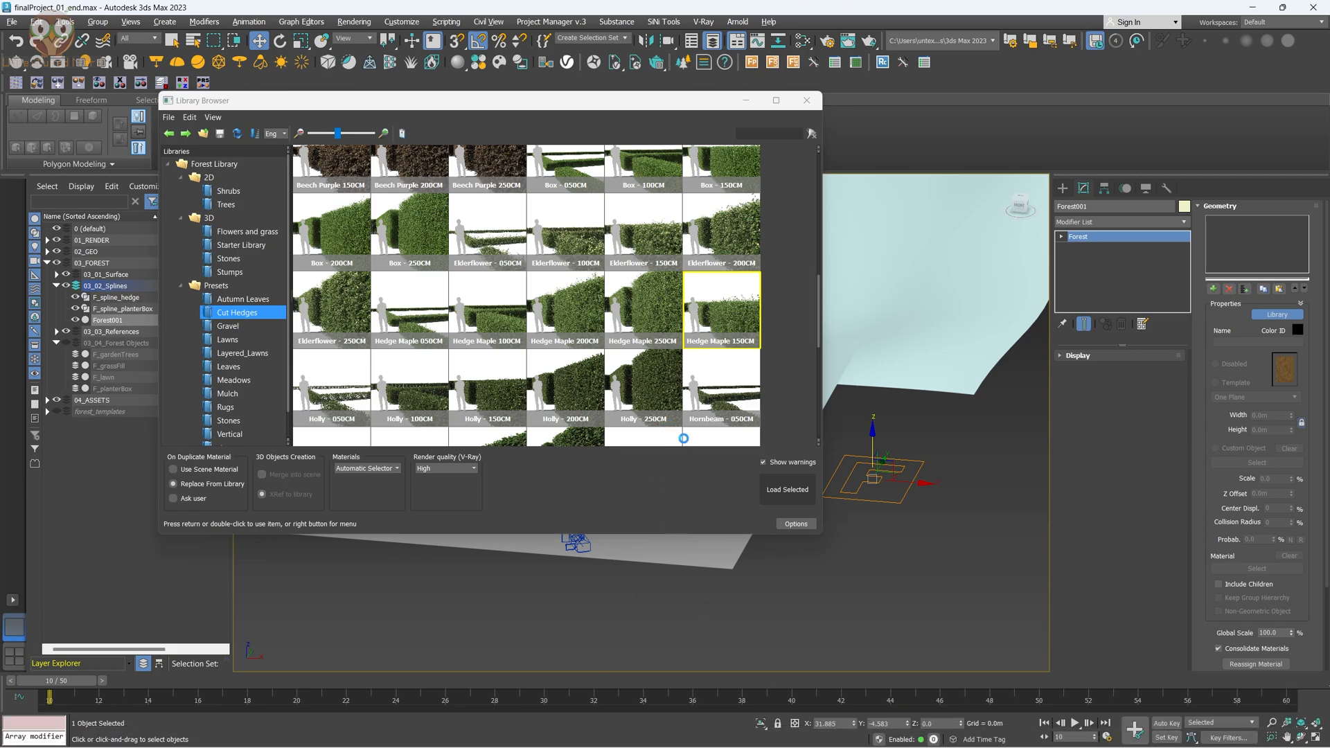
left_click(662, 443)
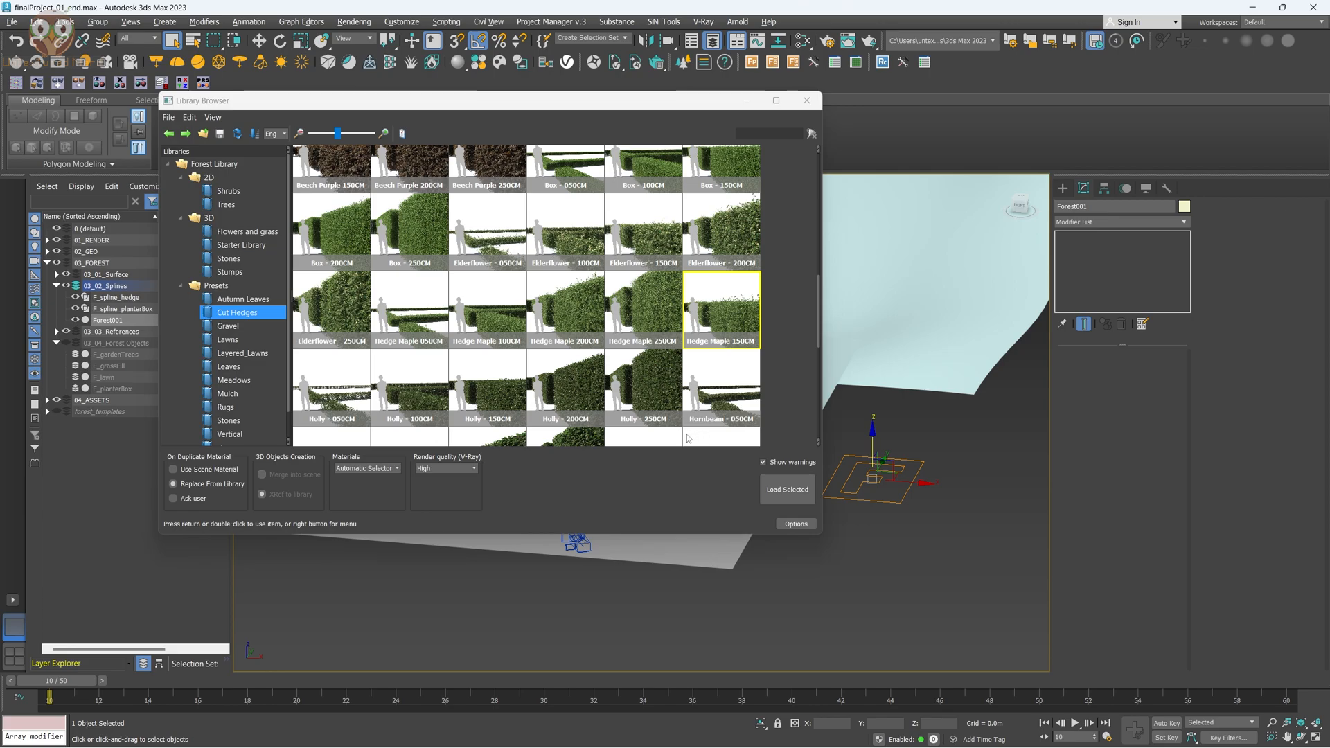
left_click(664, 436)
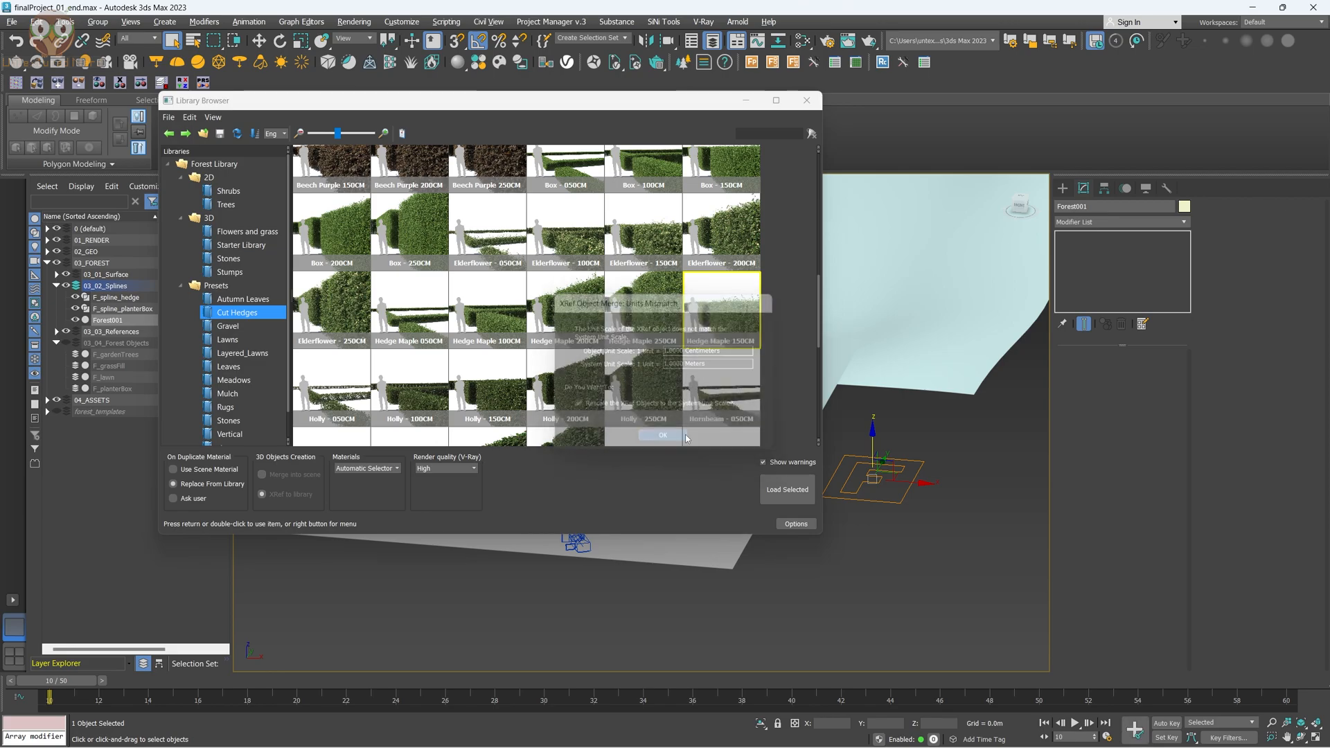
left_click(729, 416)
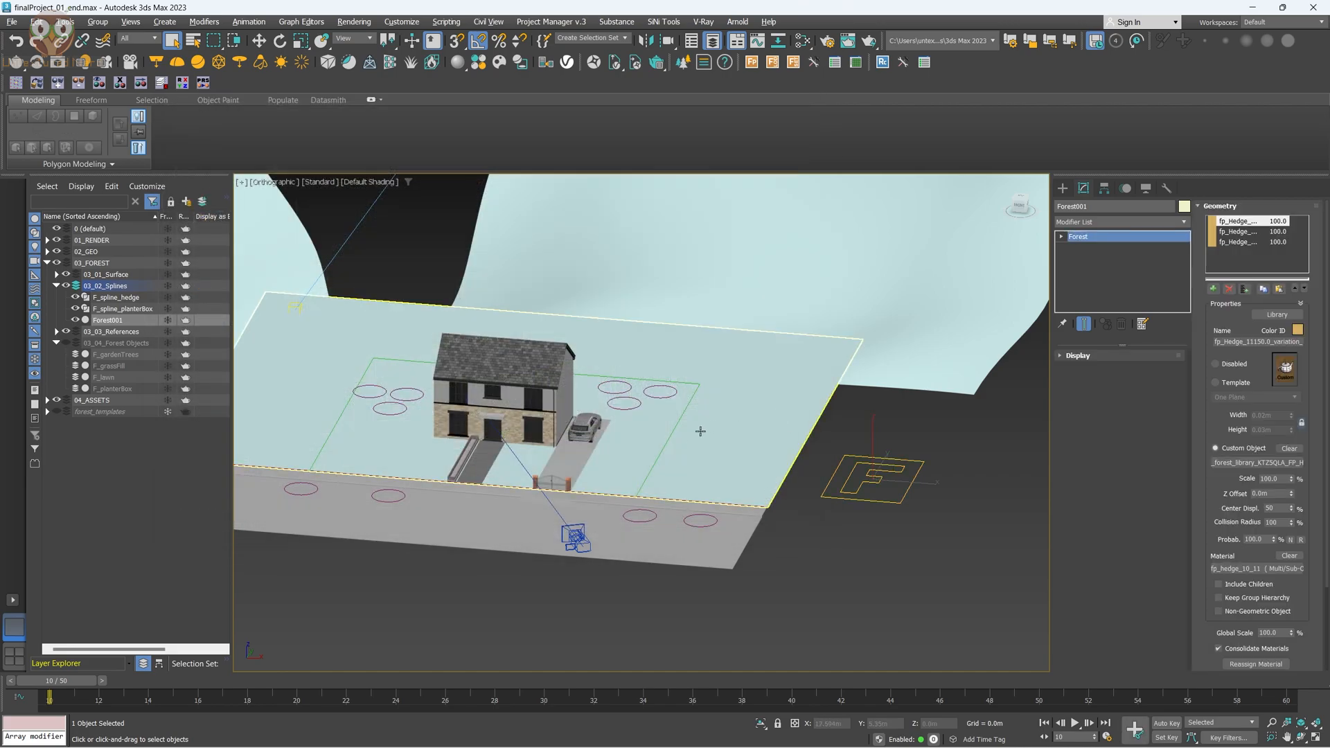
Add F_spline_hedge as the distribution path of the Forest object and check the hedge around the garden.
middle_click_drag(700, 431, 724, 490, "alt")
left_click(1242, 210)
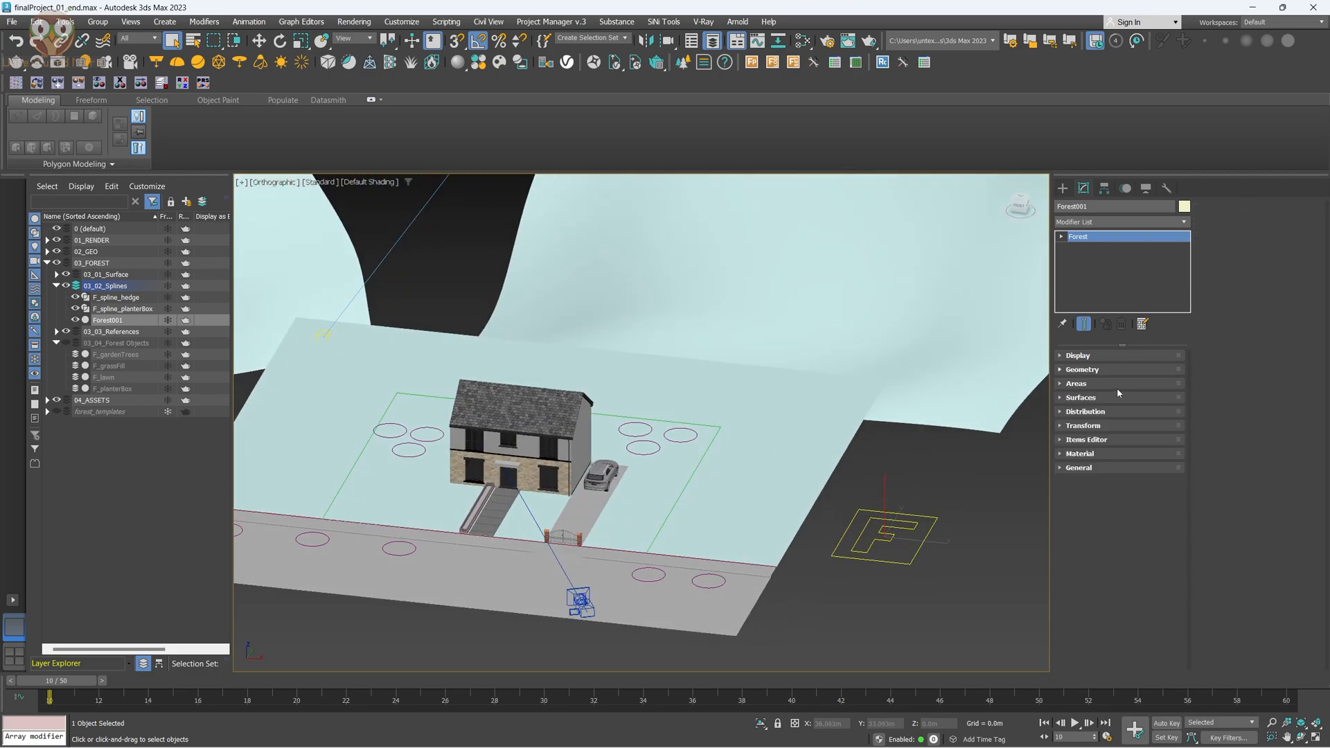
left_click(1085, 411)
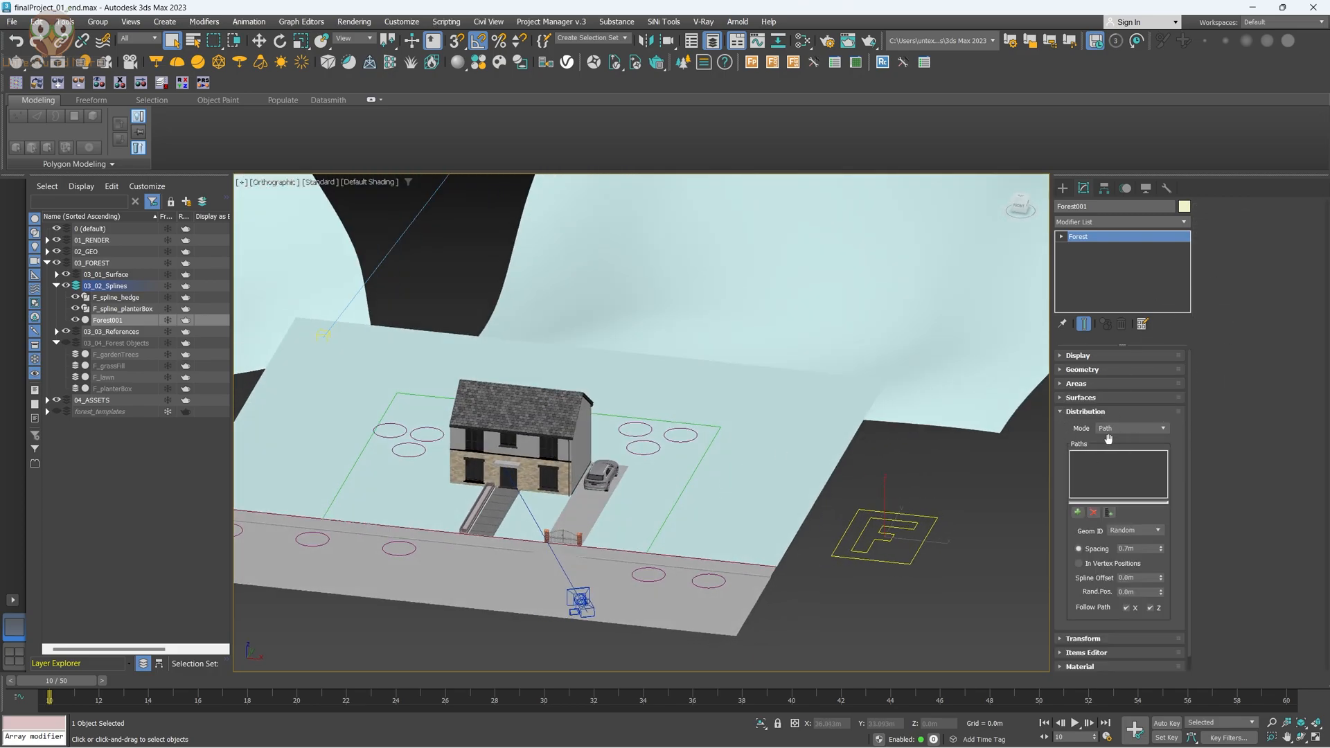
left_click(1077, 513)
scroll(641, 518, "up", 3)
left_click(715, 536)
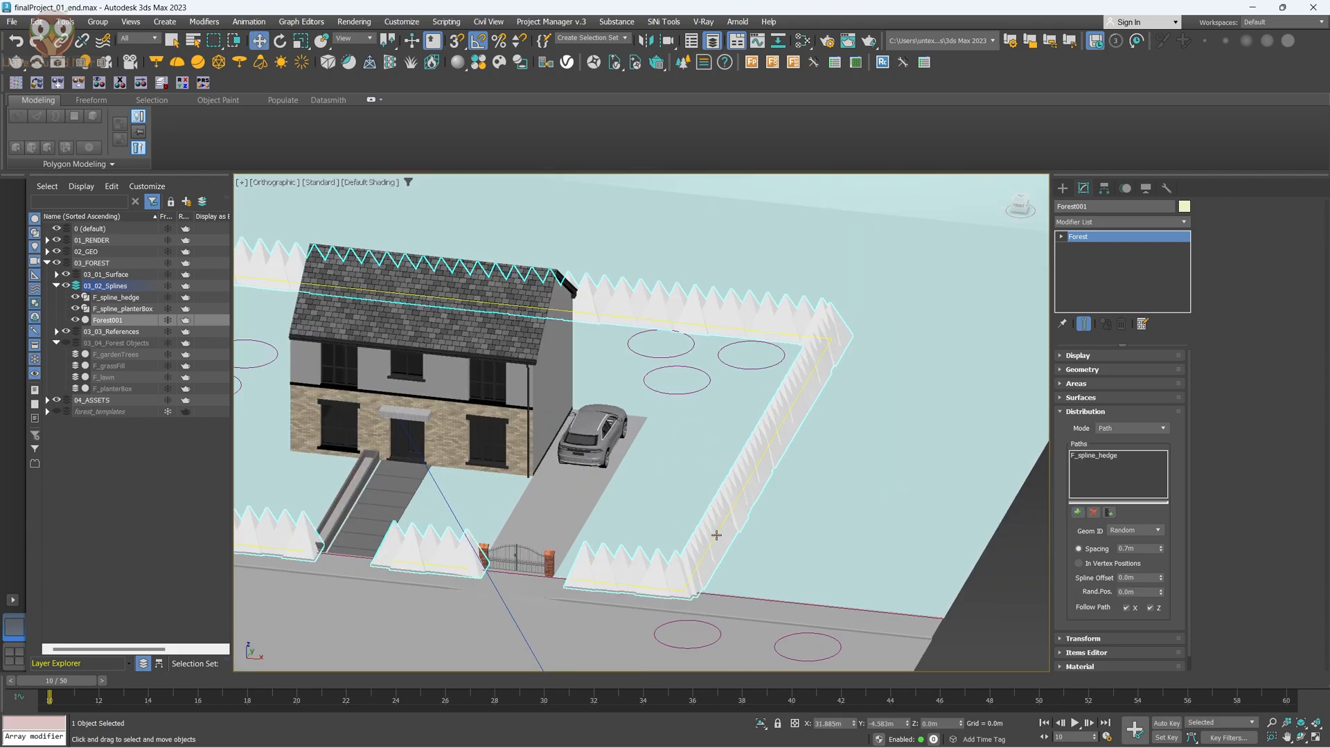
scroll(724, 535, "down", 5)
scroll(738, 533, "up", 3)
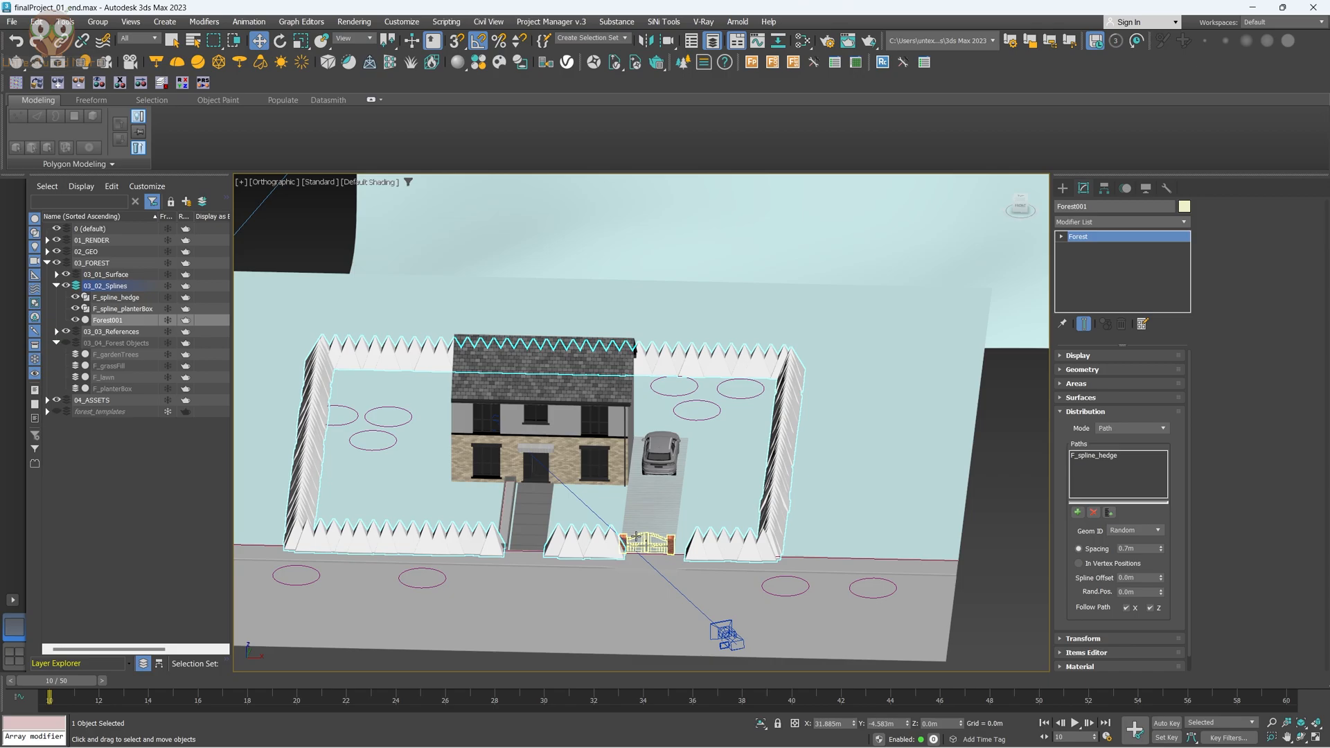
middle_click_drag(701, 544, 712, 515, "alt")
left_click(1099, 414)
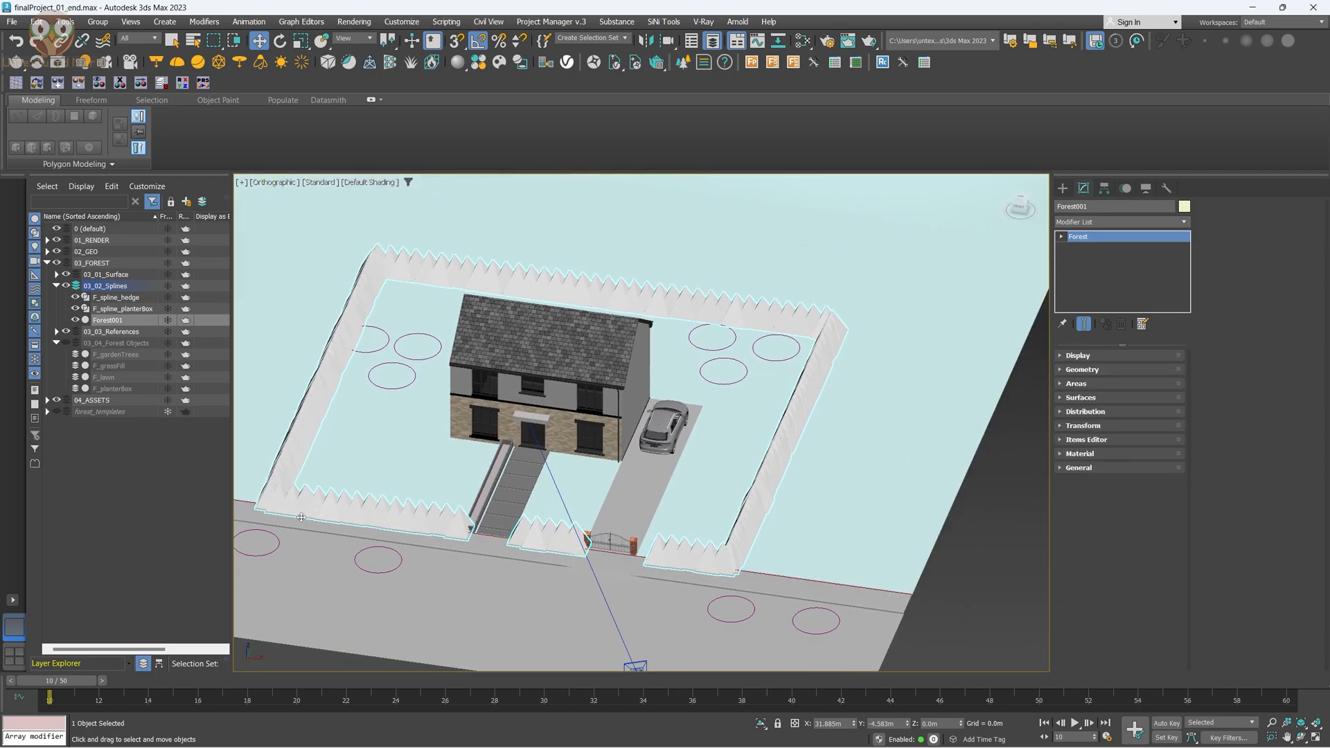
Deselect everything, render a test image, examine the hedge beside the gate and path, and close the frame buffer.
scroll(350, 616, "down", 4)
left_click(355, 627)
key("shift+q")
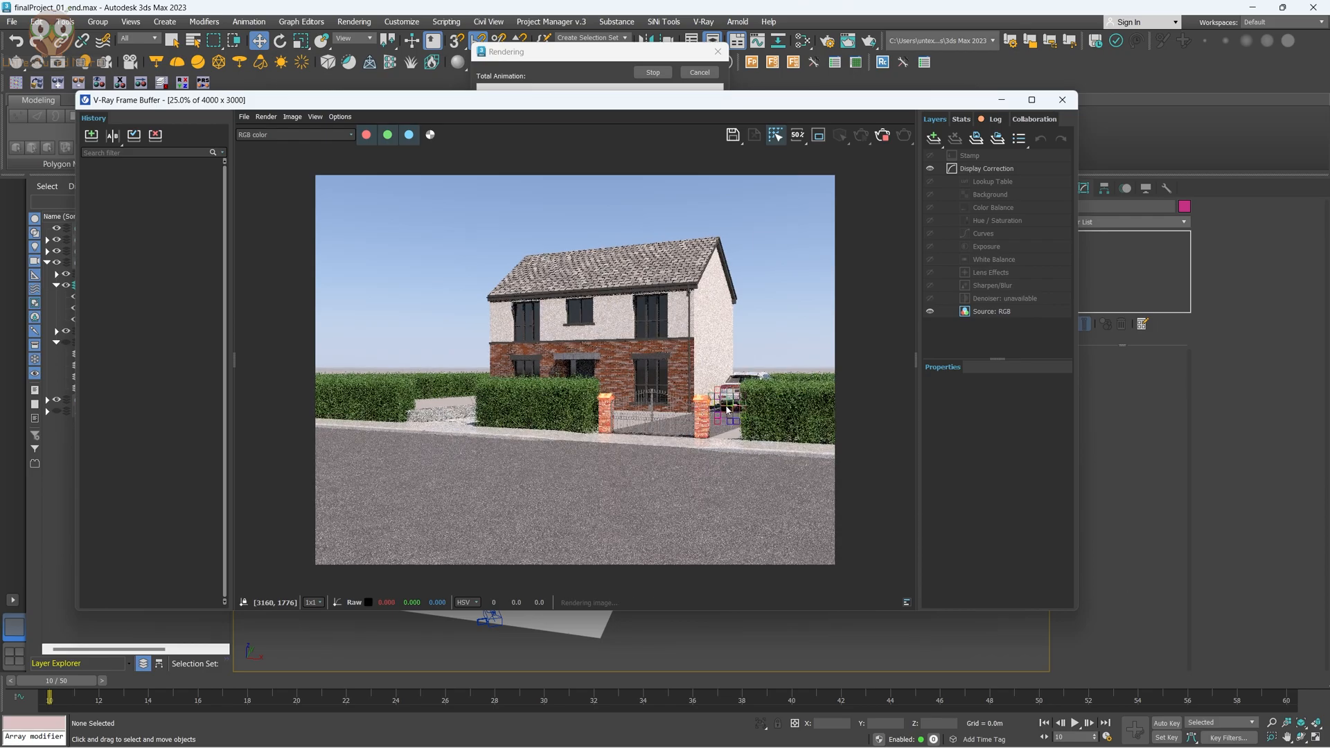
double_click(568, 399)
scroll(568, 401, "down", 2)
scroll(781, 411, "up", 1)
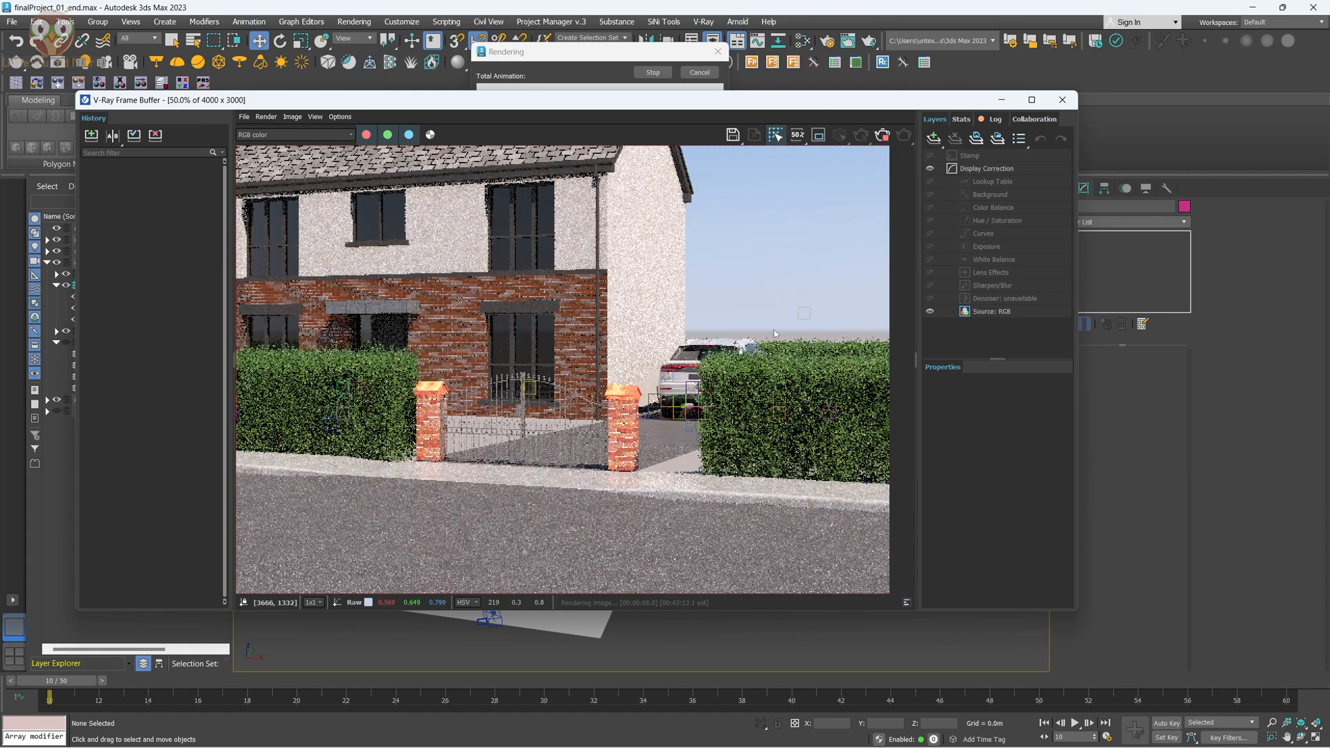
scroll(781, 325, "down", 1)
scroll(552, 402, "up", 1)
scroll(555, 404, "down", 1)
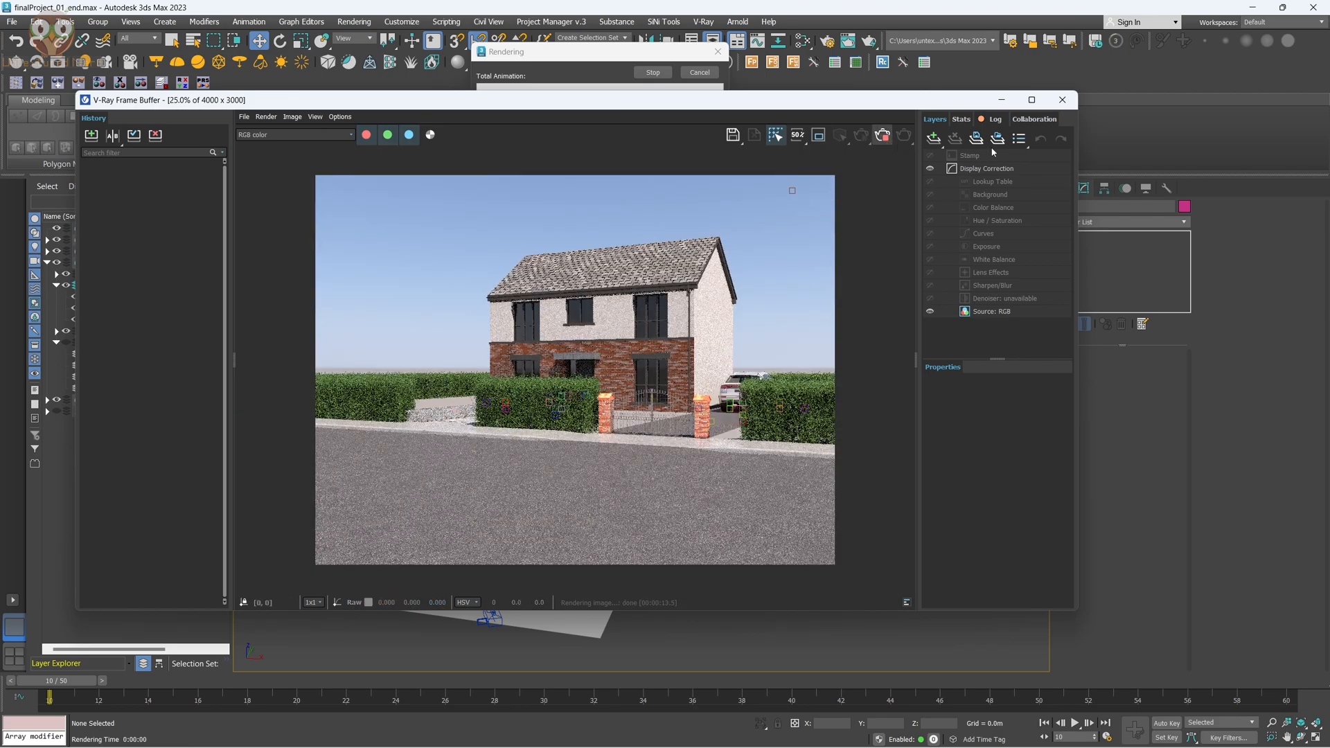
left_click(1061, 101)
Move the F_spline_hedge end vertex on the car side of the driveway gate closer to the gate pillar, and leave vertex editing.
scroll(511, 545, "up", 6)
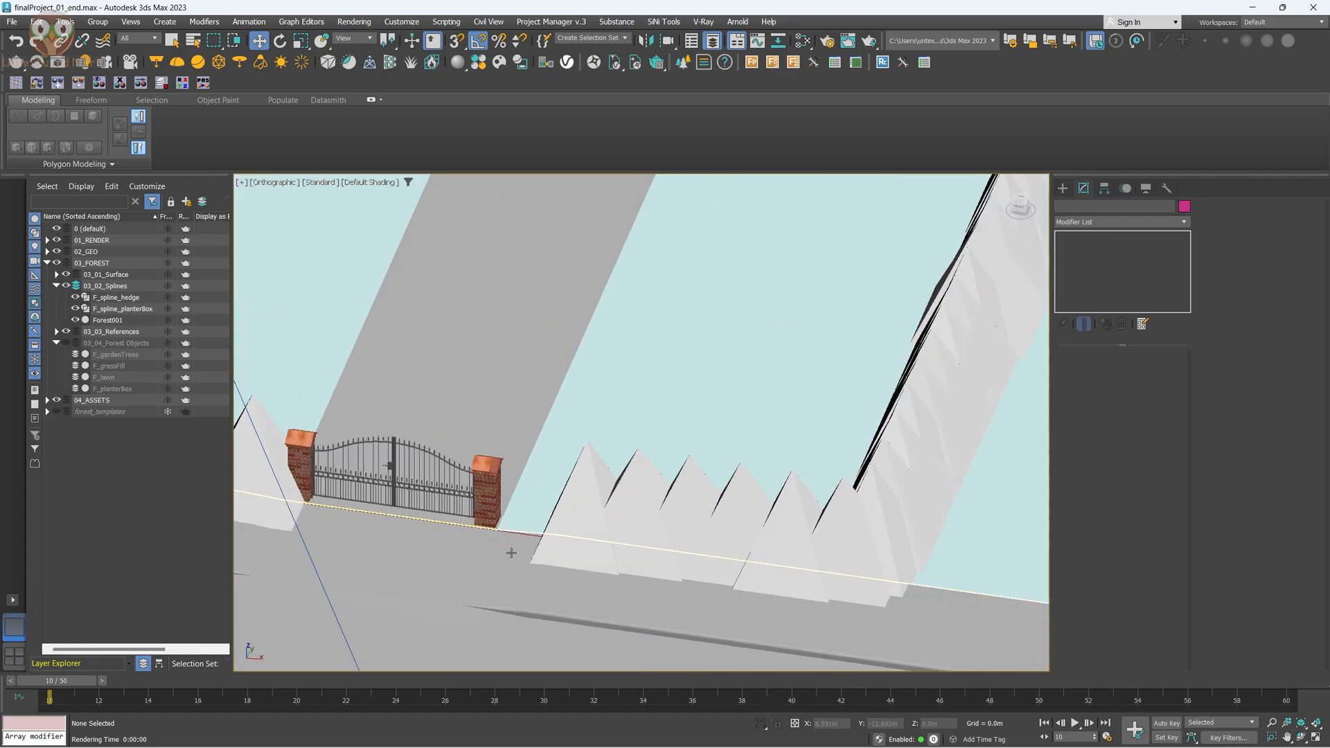
left_click(114, 297)
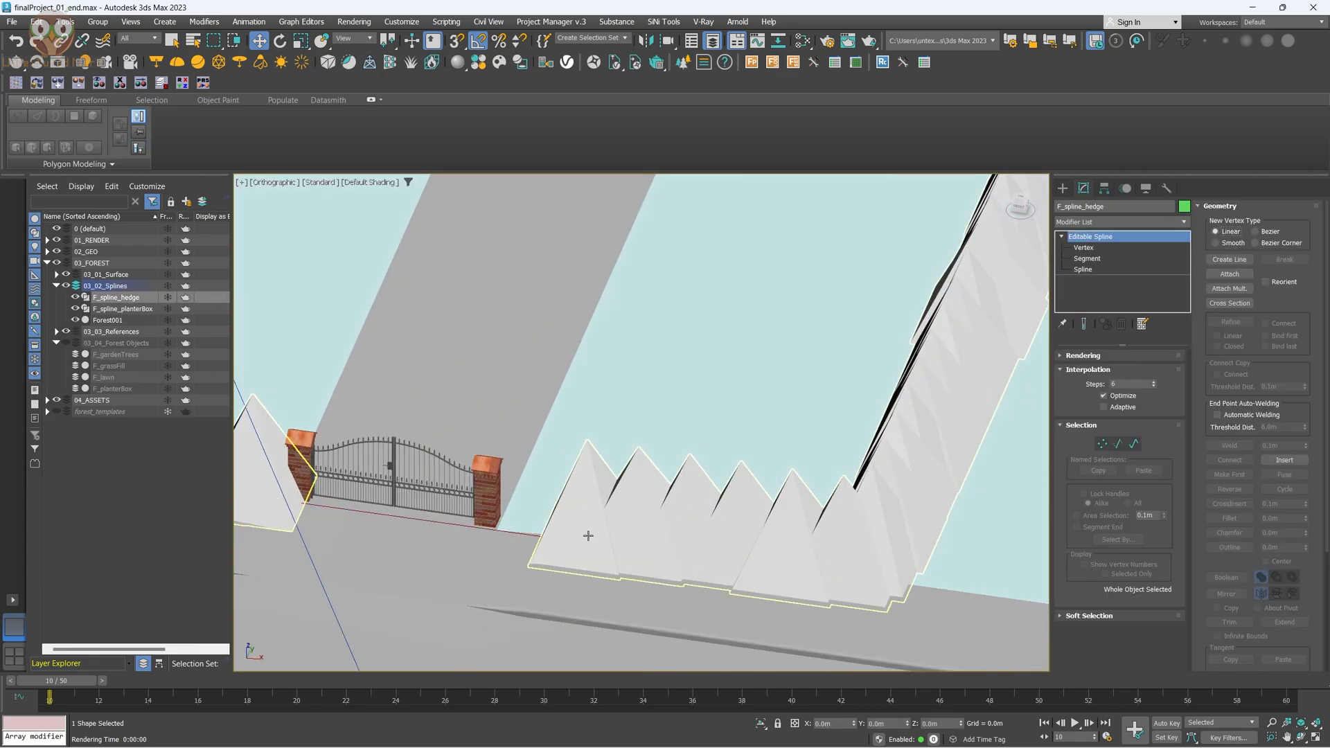
key("t")
key("1")
scroll(871, 489, "up", 5)
scroll(883, 468, "up", 4)
left_click(868, 441)
scroll(892, 464, "up", 4)
left_click_drag(899, 438, 858, 443)
scroll(875, 436, "down", 3)
middle_click_drag(875, 436, 824, 426, "alt")
scroll(830, 416, "up", 3)
scroll(830, 416, "down", 2)
middle_click_drag(438, 424, 667, 448)
scroll(699, 425, "down", 3)
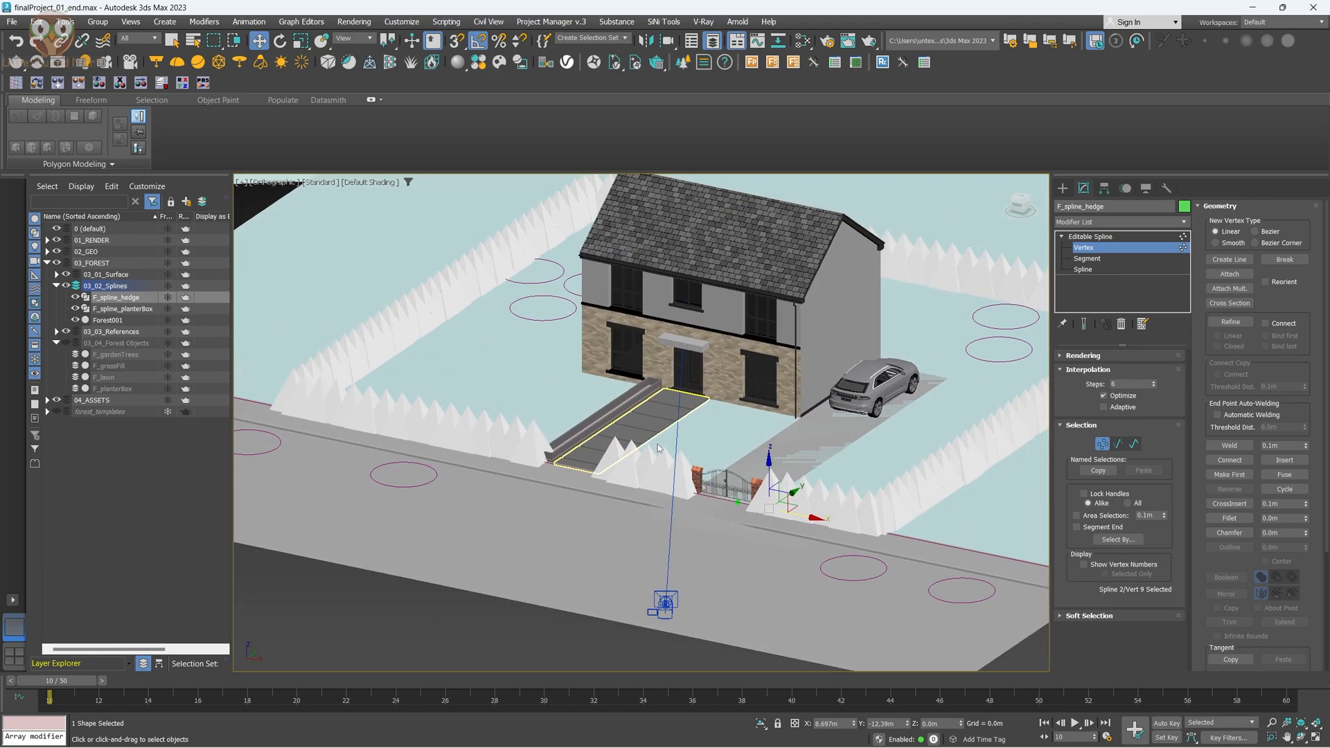
left_click(1091, 236)
left_click(1062, 237)
Set the hedge Forest object's path Spline Offset to -0.76 m so the hedge sits inside the plot boundary.
scroll(835, 511, "up", 3)
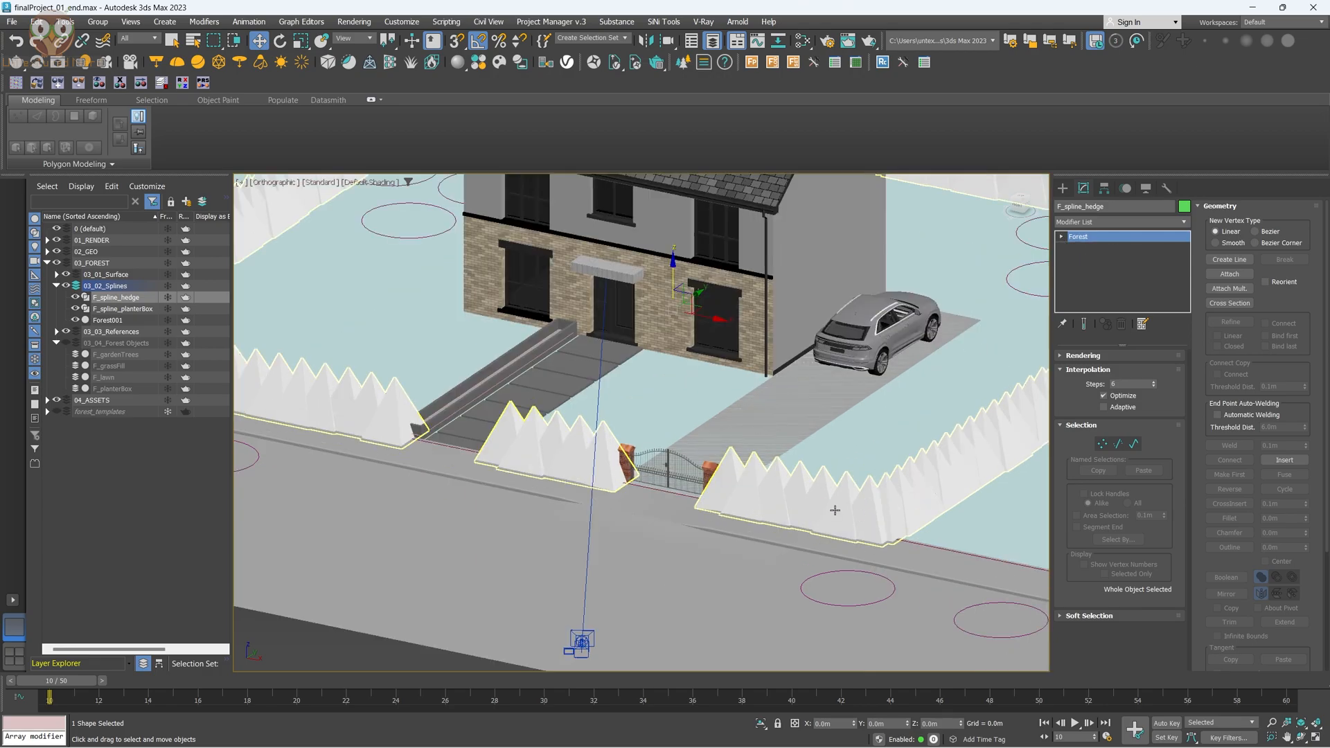
key("t")
scroll(806, 493, "up", 5)
middle_click_drag(806, 494, 622, 537)
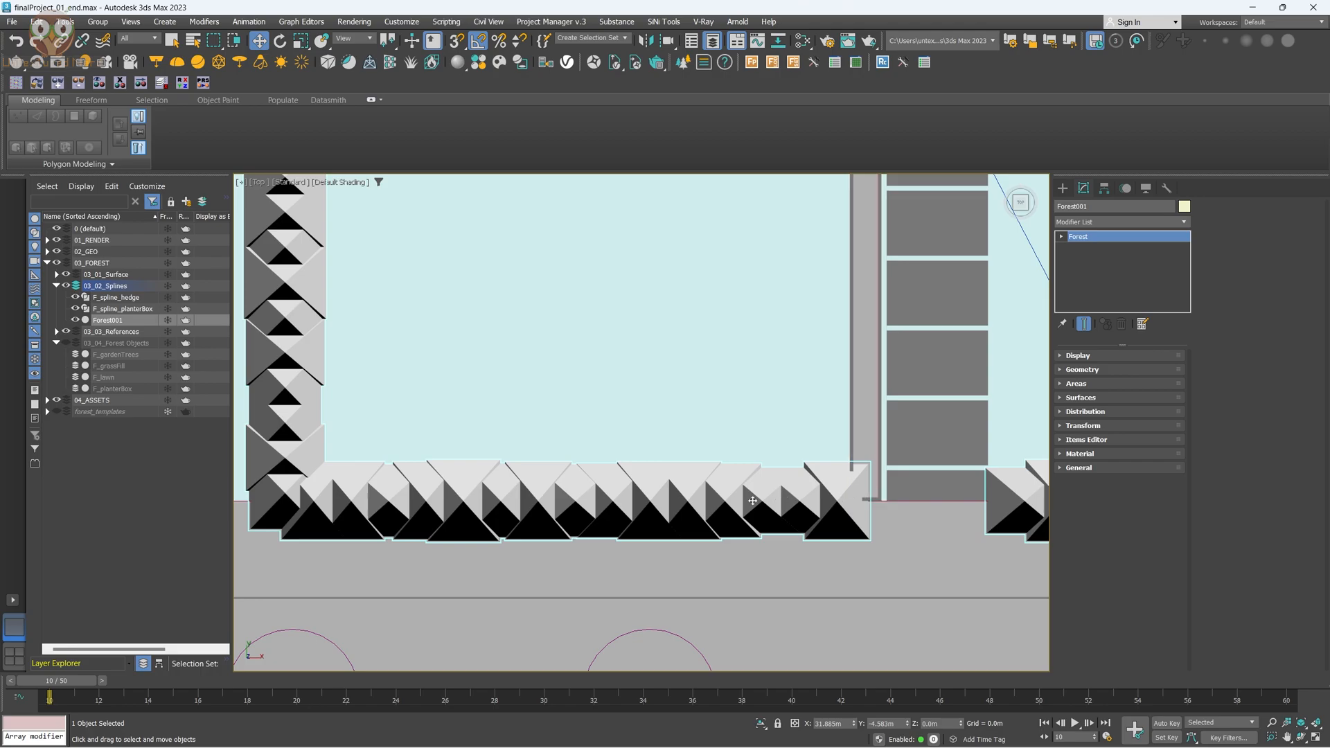
scroll(705, 500, "down", 1)
left_click(1085, 411)
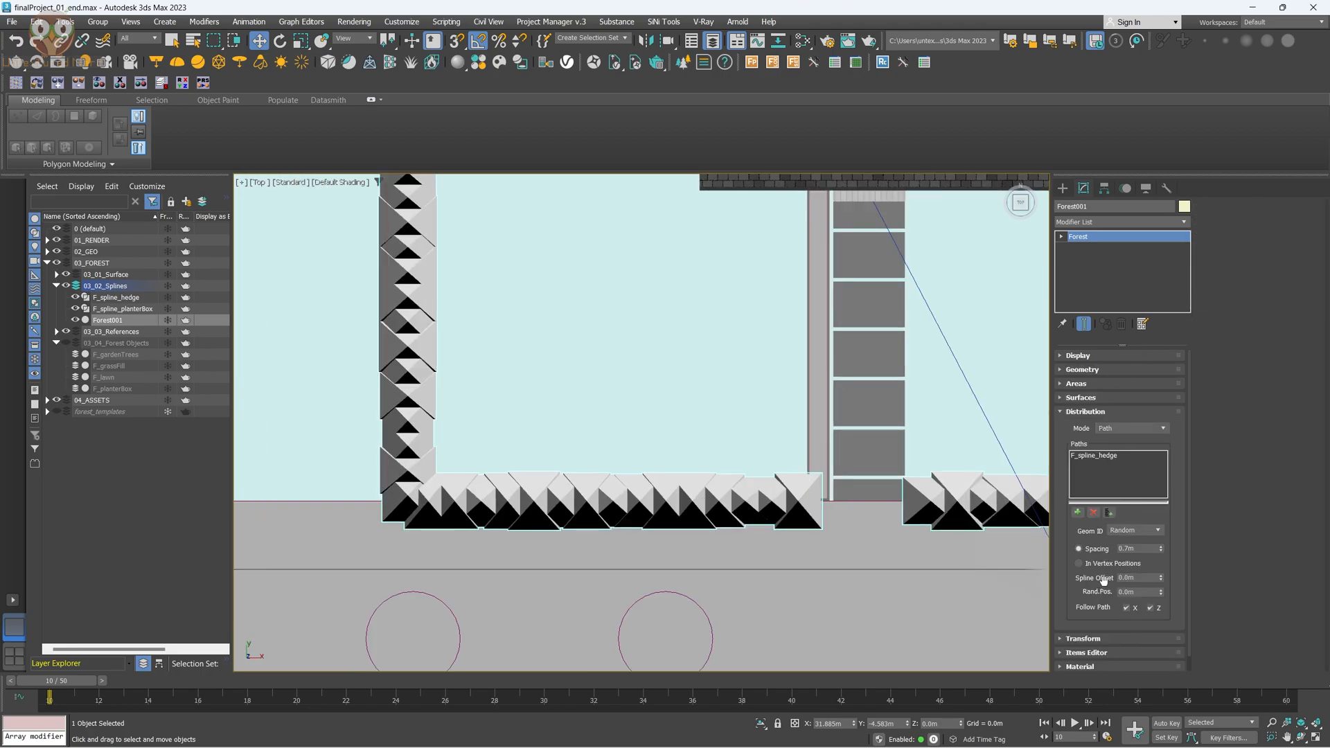
left_click_drag(1161, 580, 1164, 615)
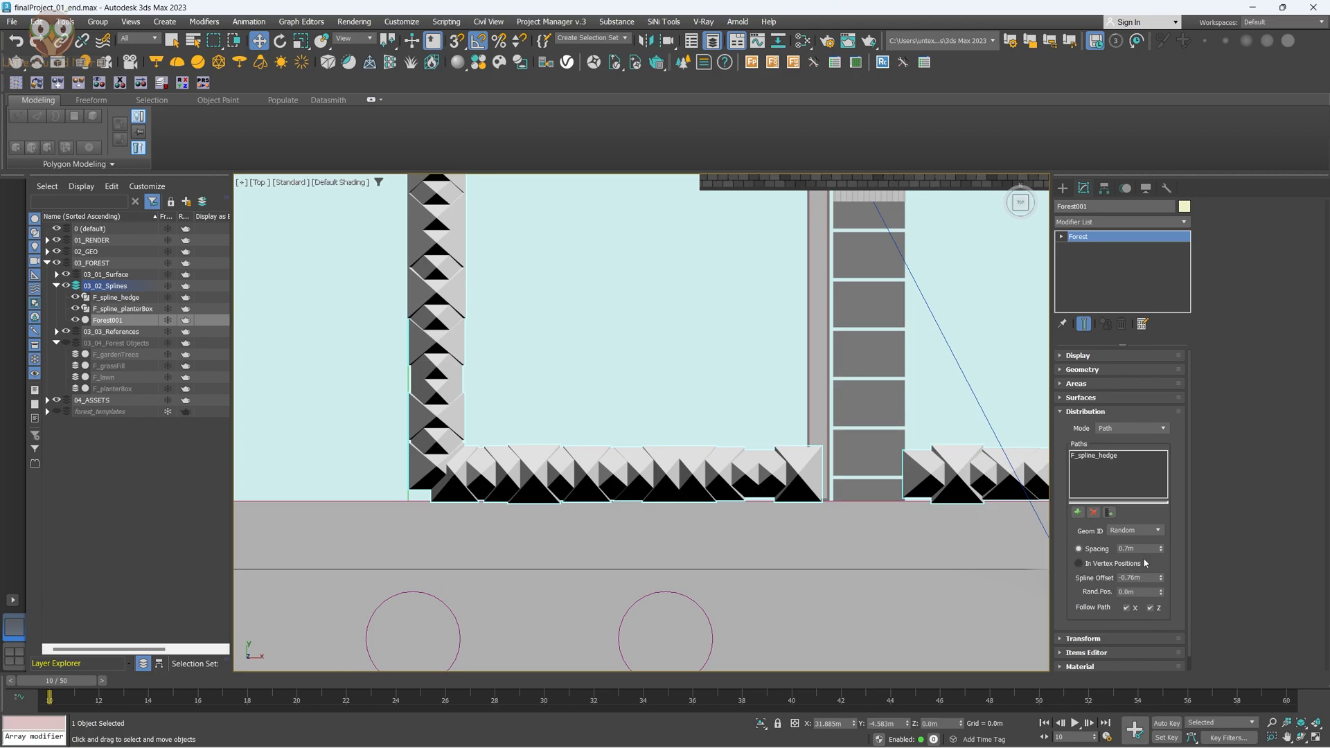
left_click(1085, 413)
Render the camera view, examine the offset hedge around the gate and path, stop the render and move the frame buffer clear of the top view.
key("shift+q")
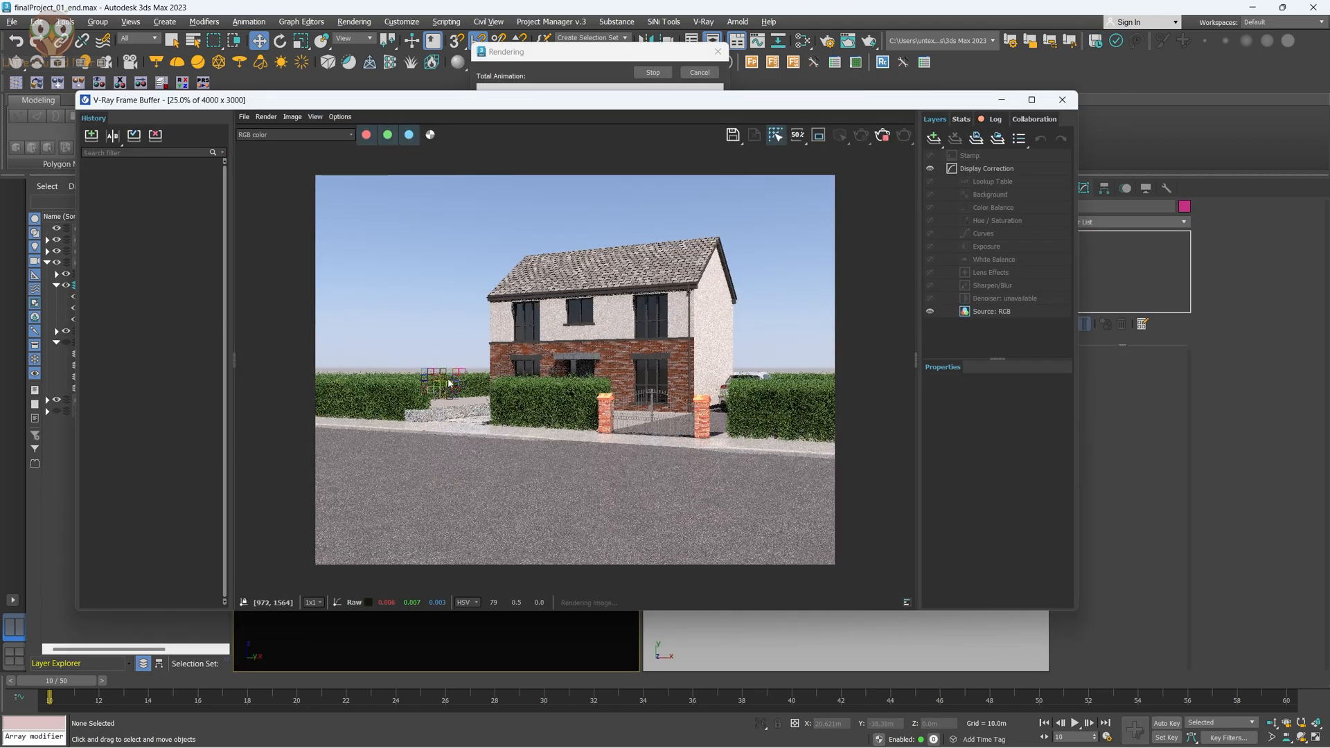
scroll(734, 426, "up", 1)
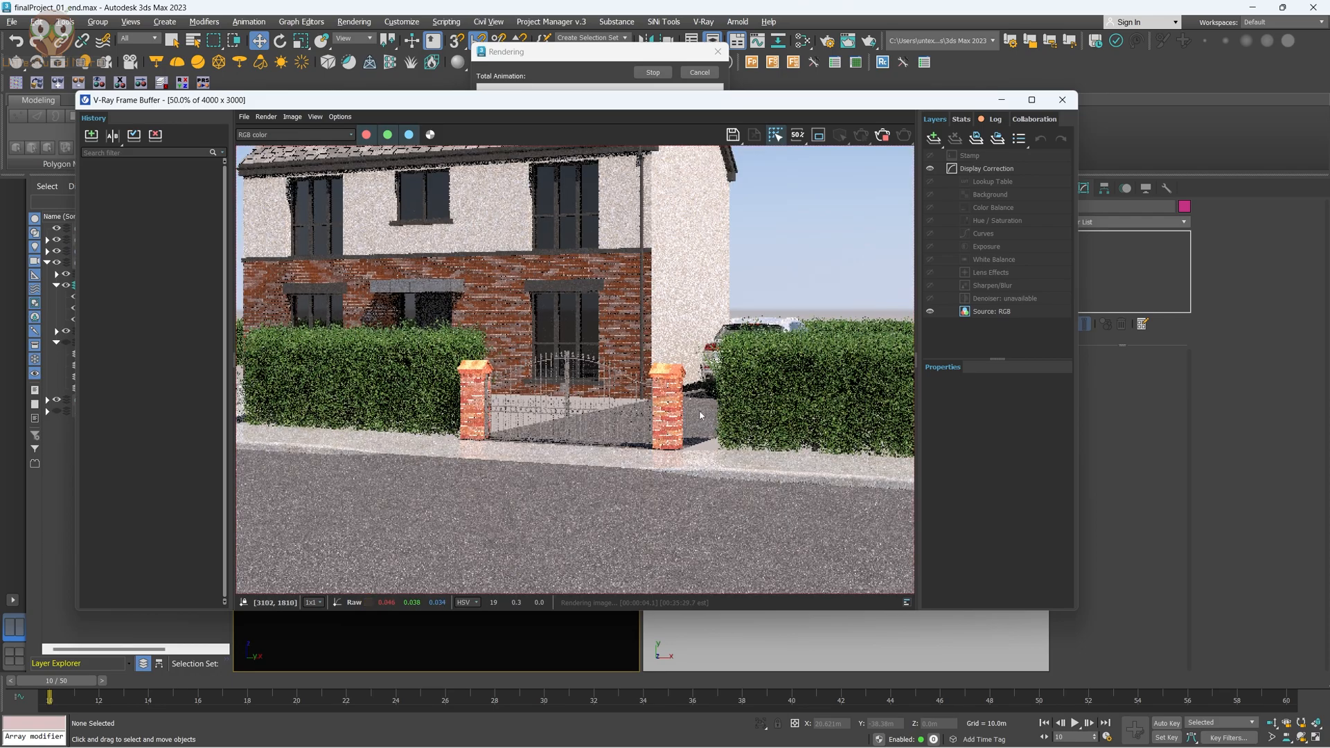
scroll(701, 407, "down", 1)
left_click(881, 134)
left_click_drag(951, 103, 727, 155)
left_click_drag(90, 156, 177, 161)
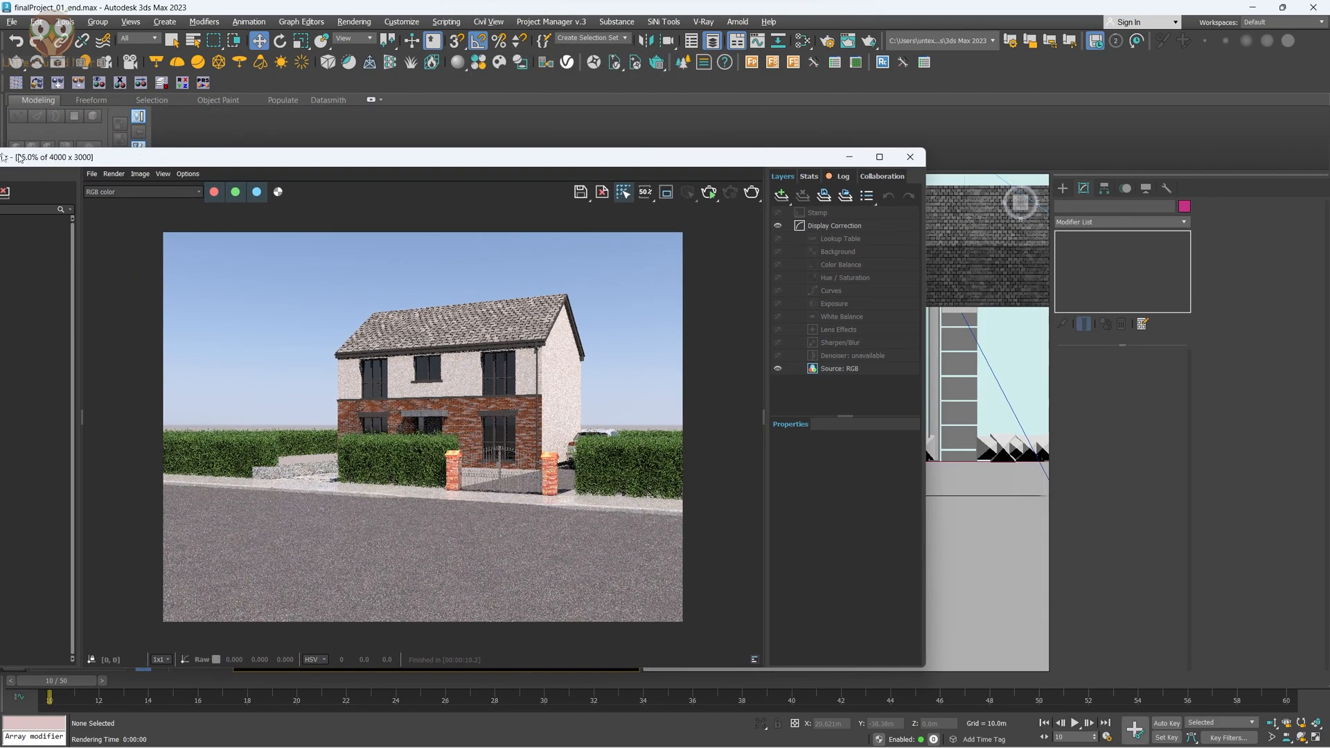
left_click_drag(31, 159, 117, 166)
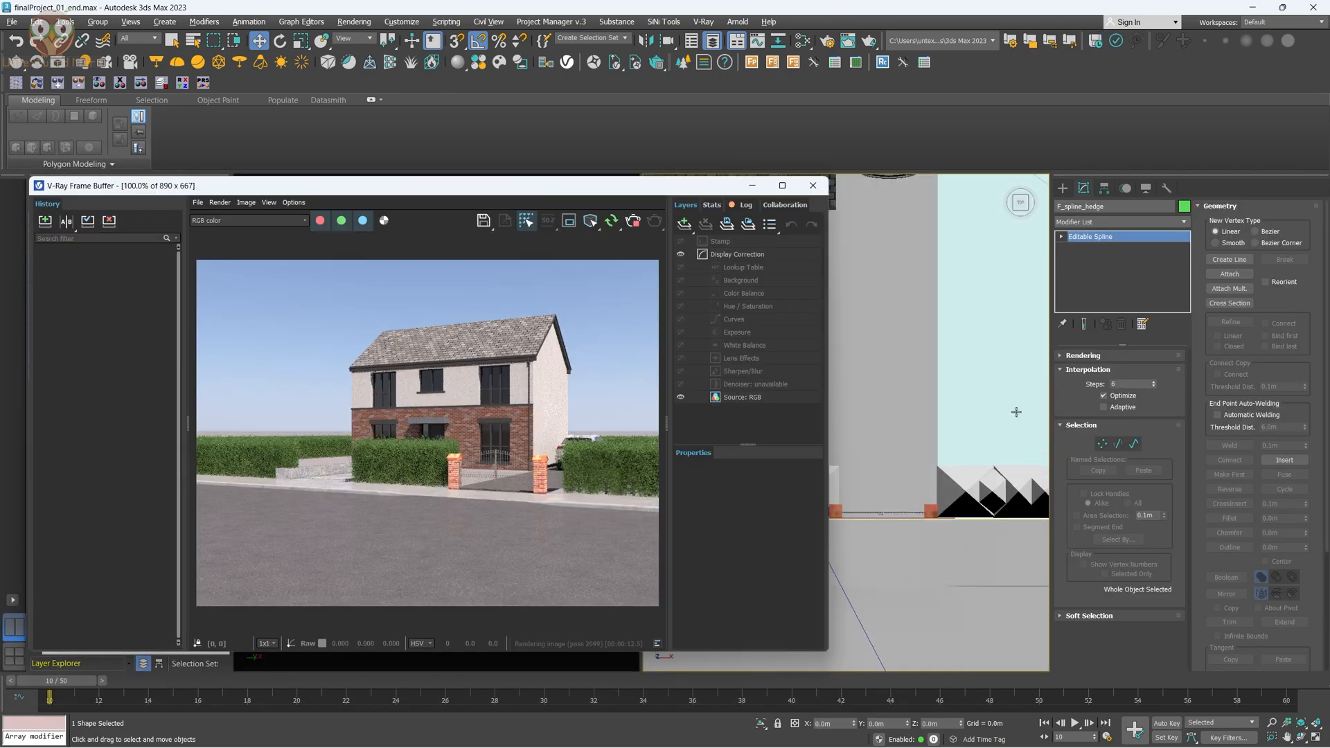
Move the F_spline_hedge end vertex beside the gate up to the brick pillar, checking it in the interactive render, and close the frame buffer.
left_click(1062, 237)
left_click(1083, 247)
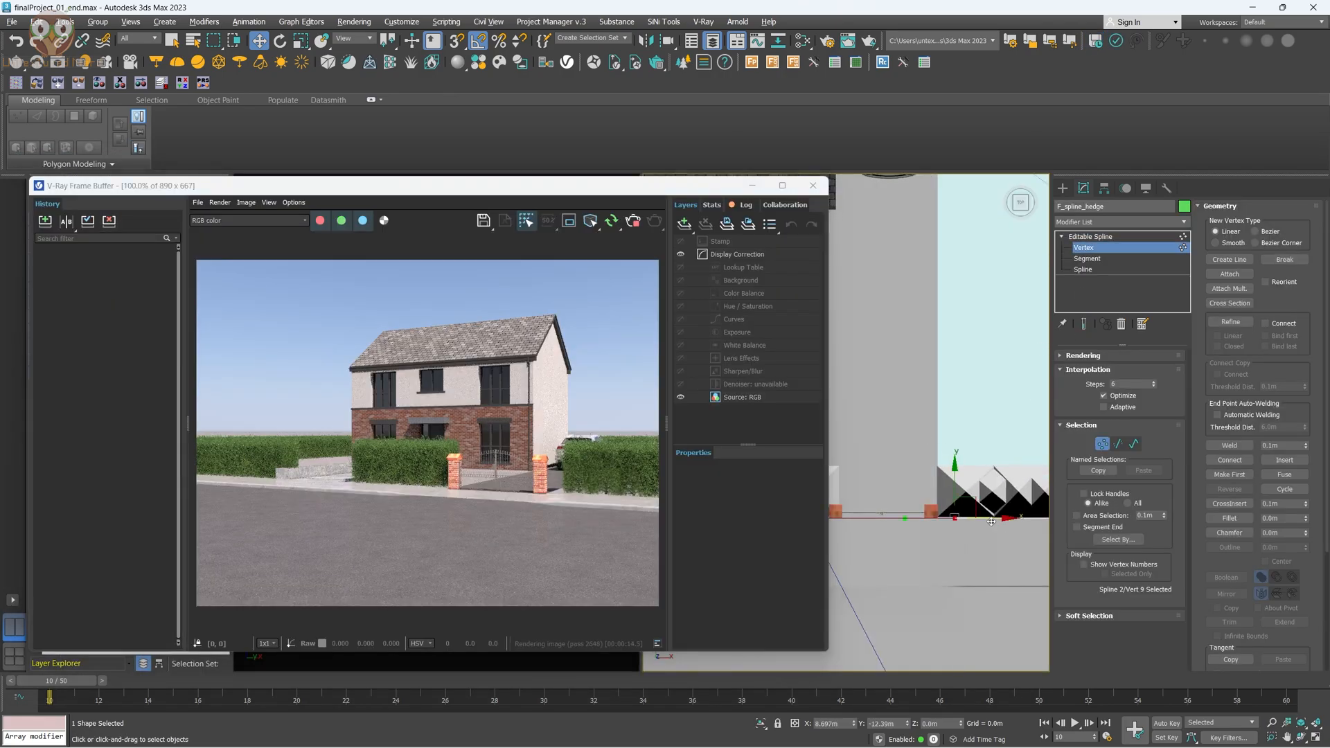
scroll(994, 520, "up", 2)
left_click_drag(974, 517, 907, 516)
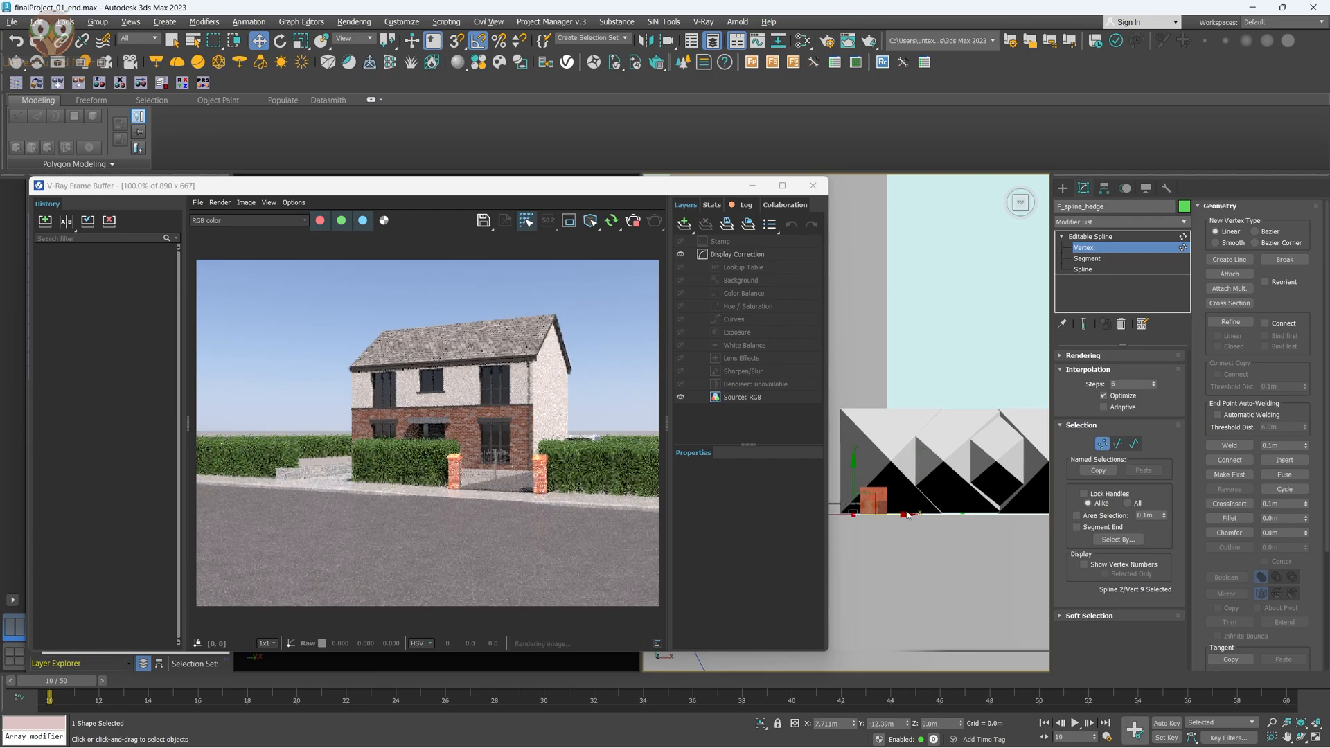
left_click(655, 224)
left_click(814, 185)
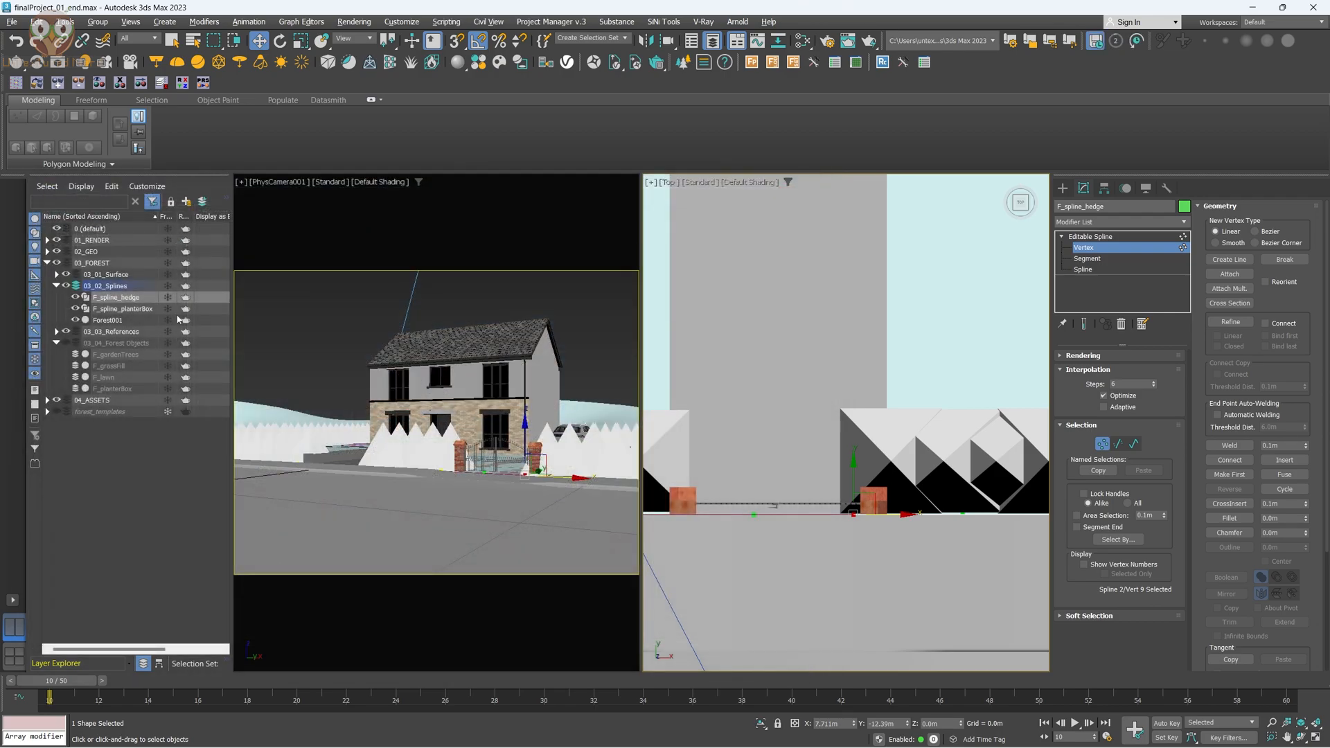
Show the 03_04_Forest Objects layer, and collapse it and the 03_02_Splines layer.
left_click(57, 286)
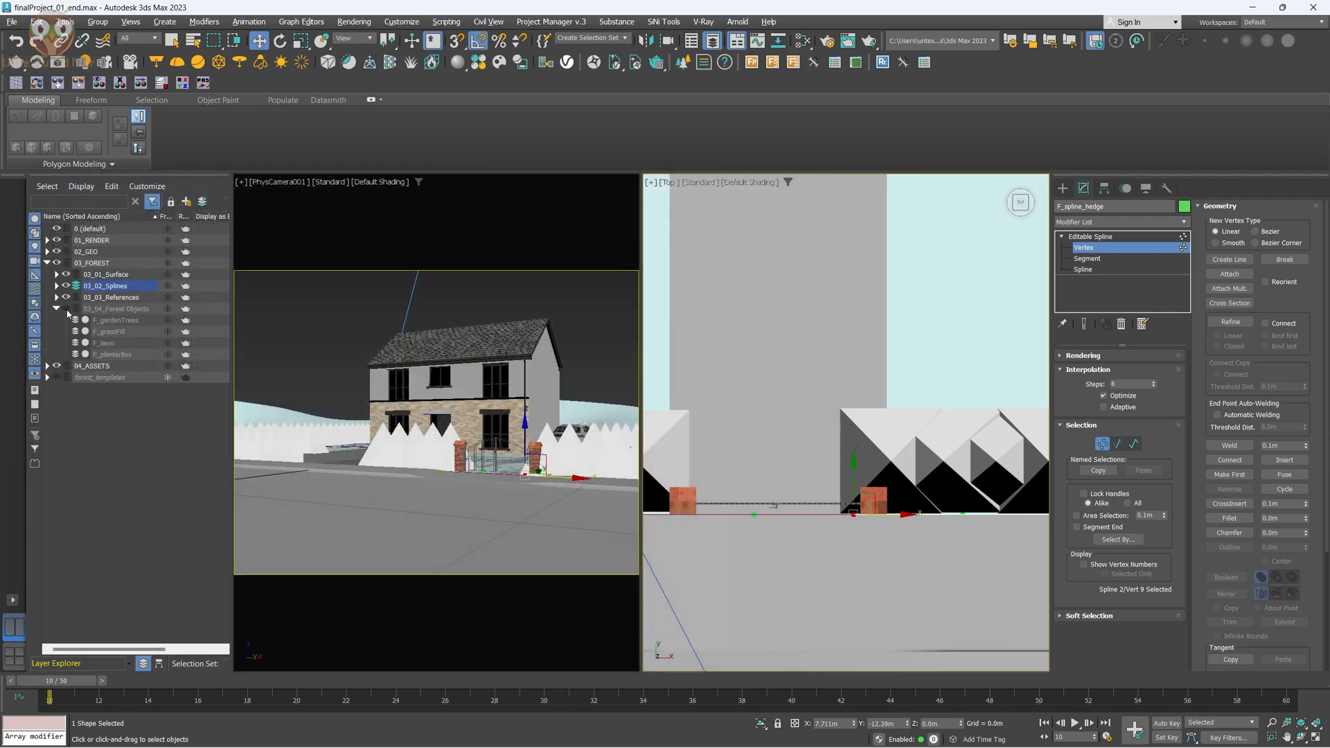
left_click(67, 308)
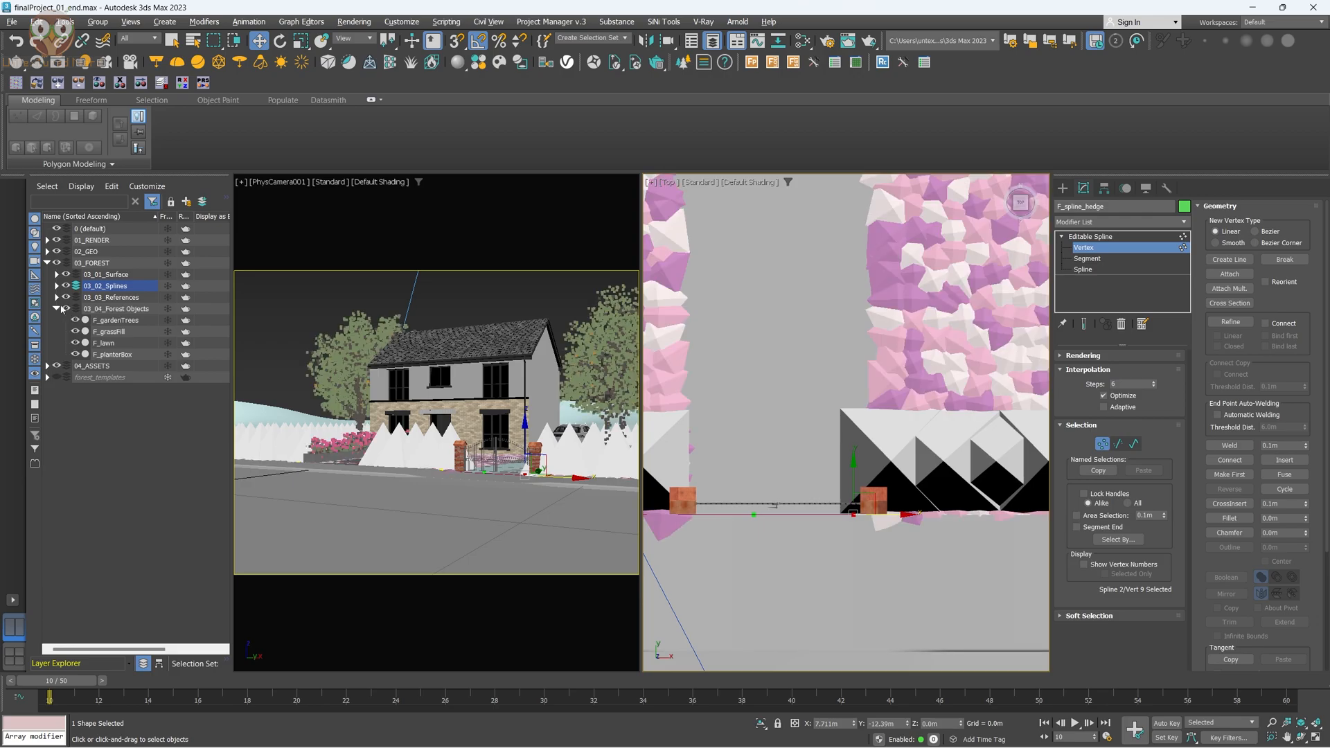
left_click(59, 309)
Render the camera view with all Forest objects shown, examine the hedge, trees and planting, stop the render and close the frame buffer.
left_click(289, 320)
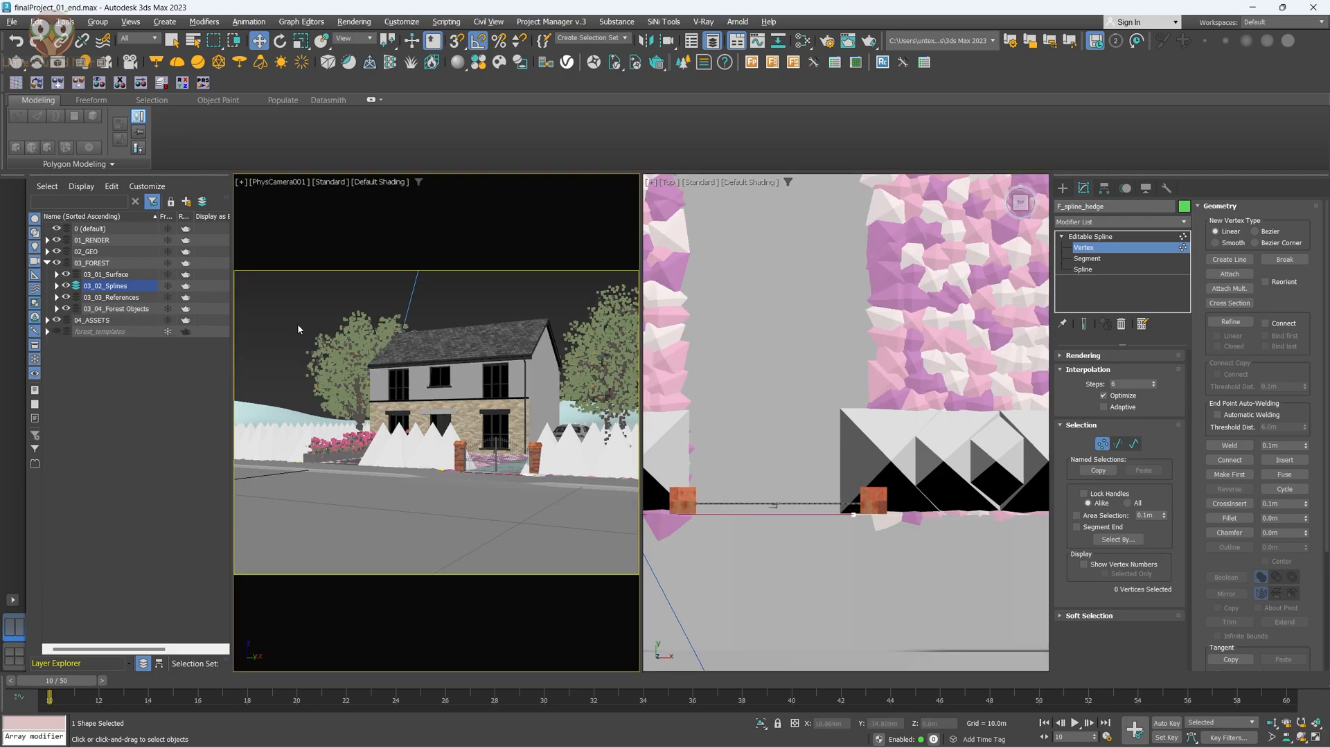
key("shift+q")
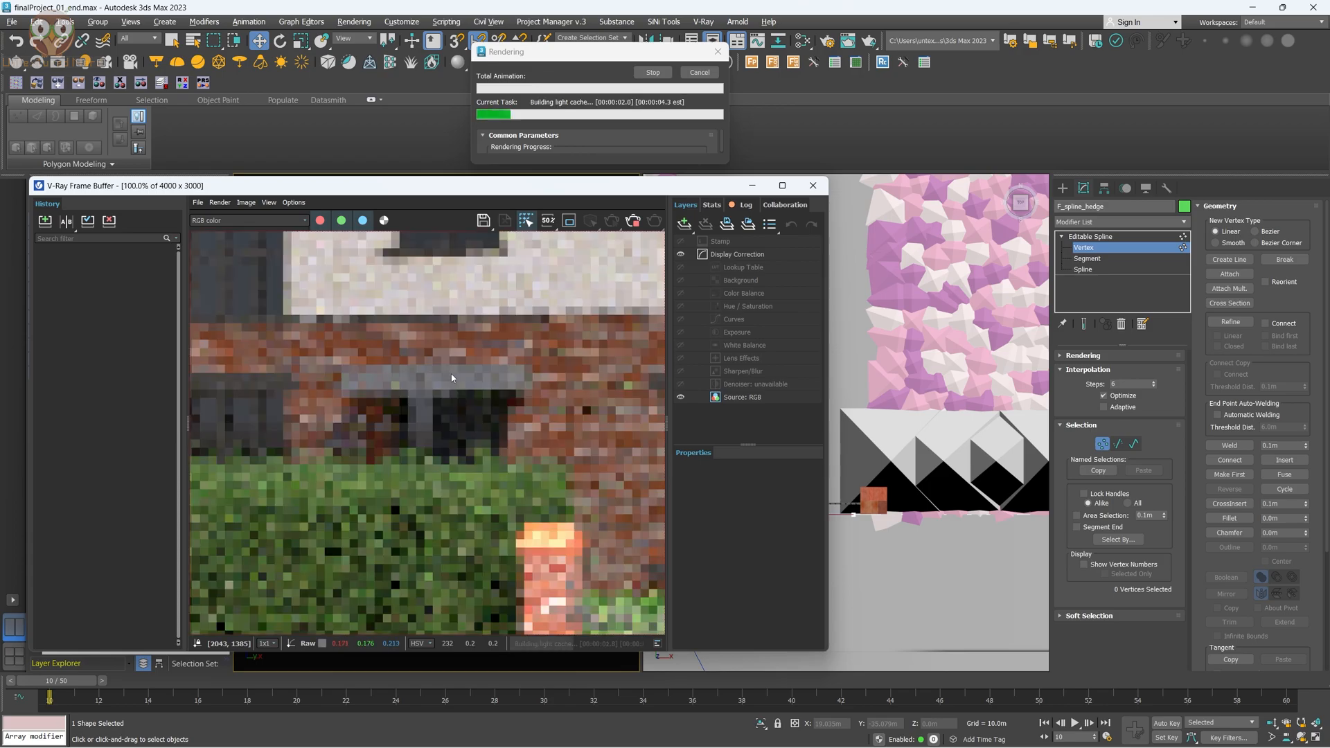
scroll(485, 415, "down", 2)
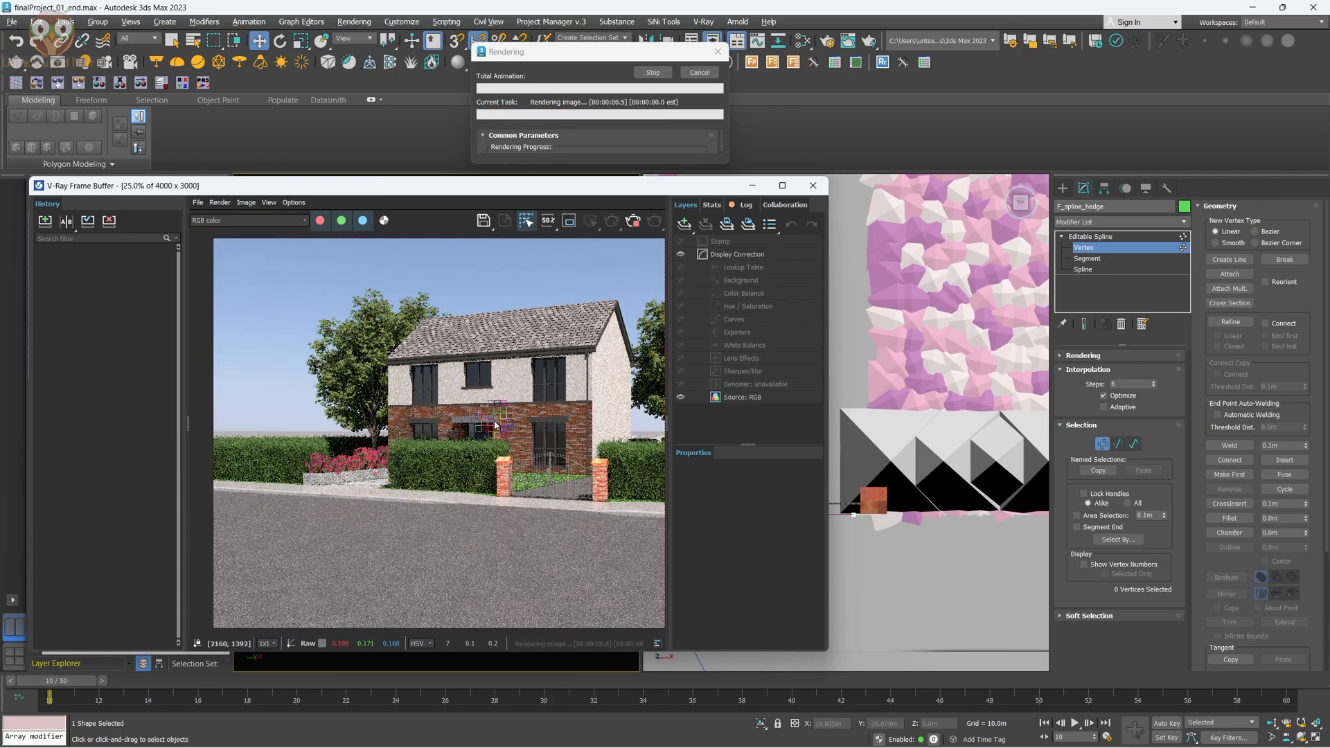
scroll(504, 454, "down", 1)
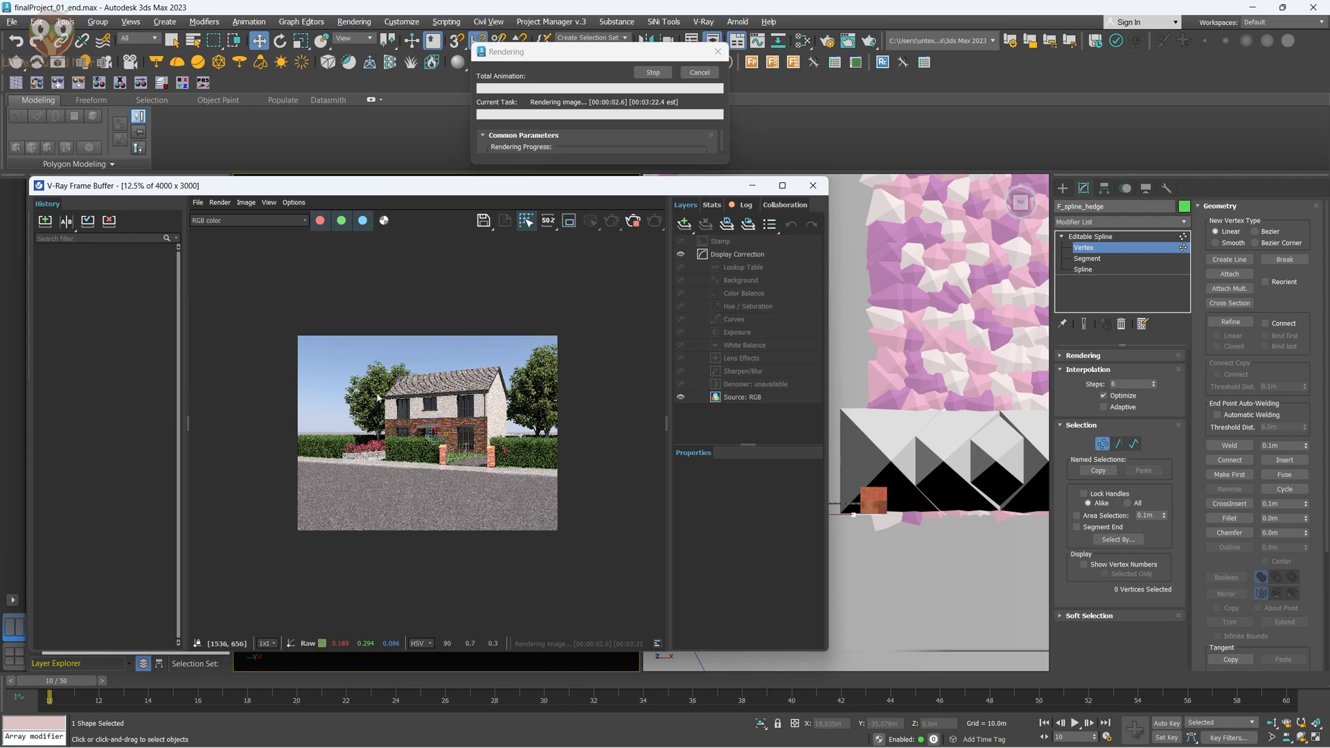
scroll(437, 440, "up", 1)
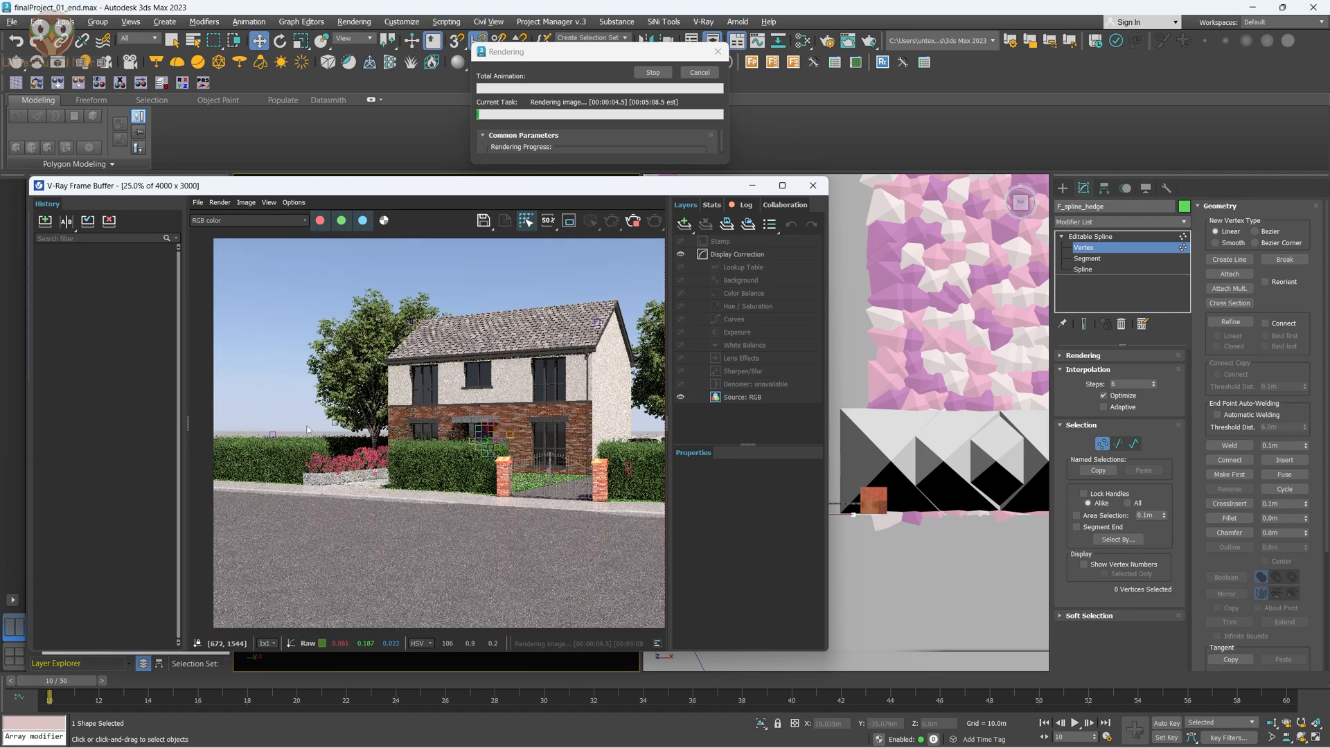
scroll(288, 425, "down", 1)
left_click(633, 220)
left_click(812, 185)
Create a new Forest Pro object in icon mode beside the plot and add the hilly background terrain as its surface.
scroll(766, 362, "down", 5)
scroll(766, 362, "down", 5)
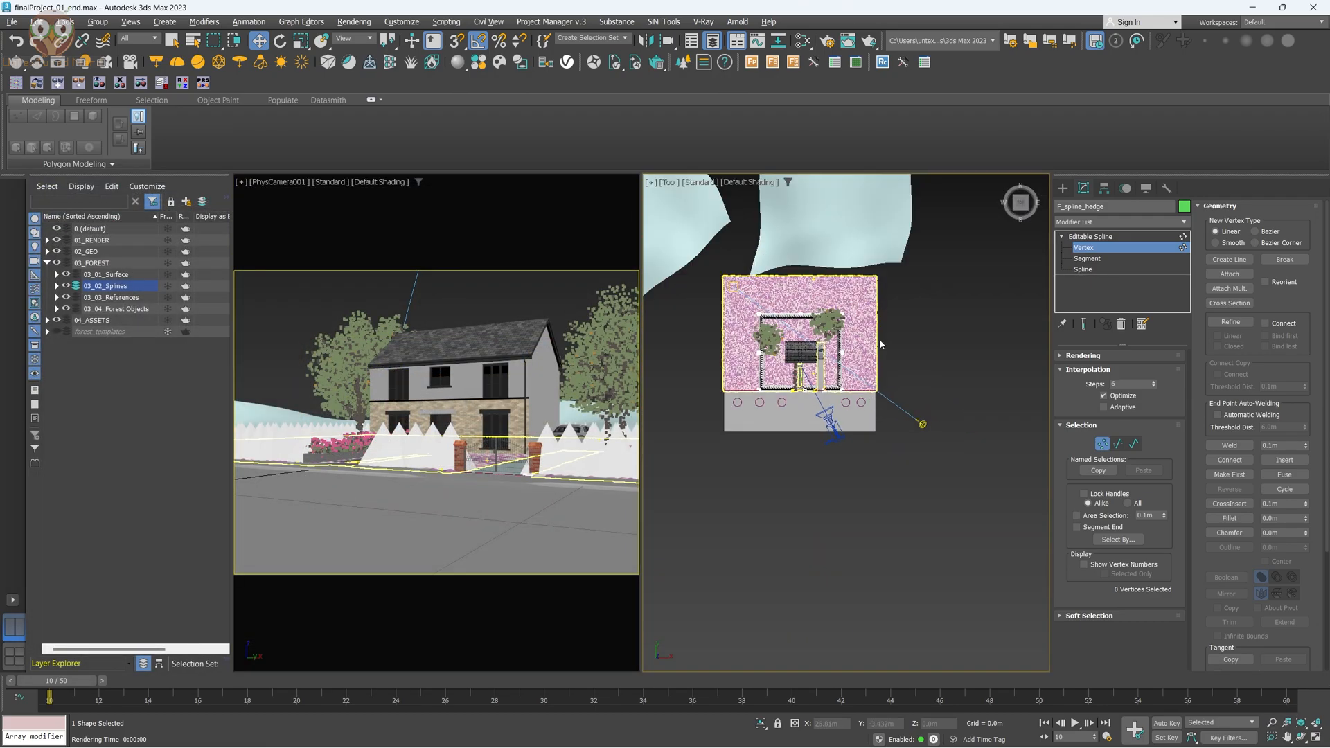
left_click(751, 62)
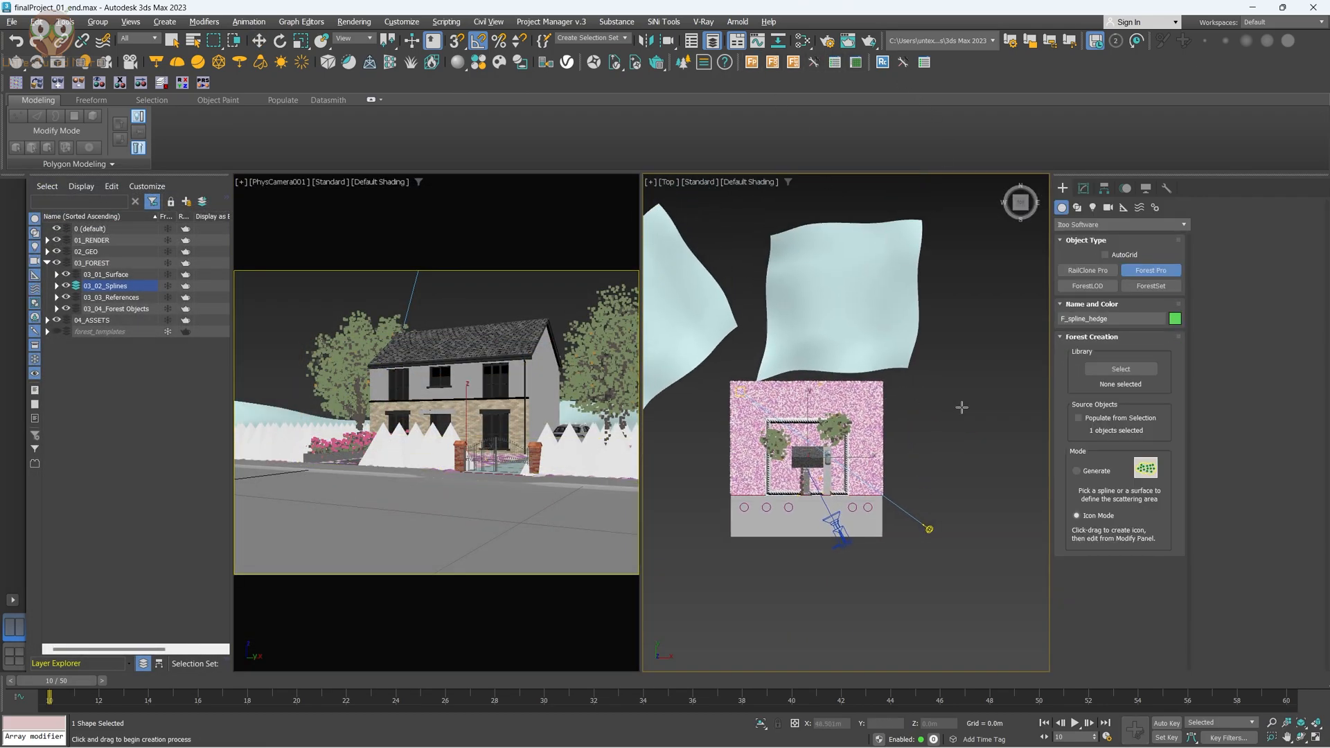
left_click(968, 374)
left_click(1081, 188)
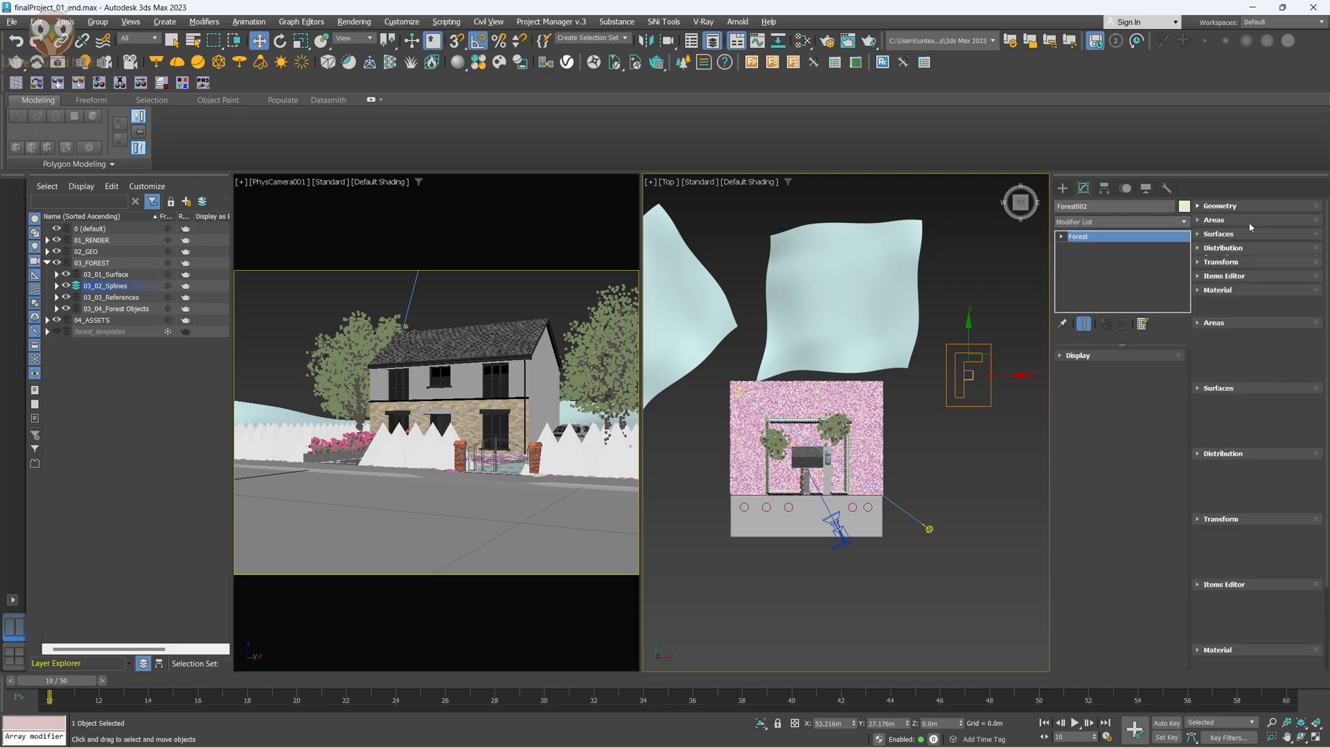
left_click(1107, 398)
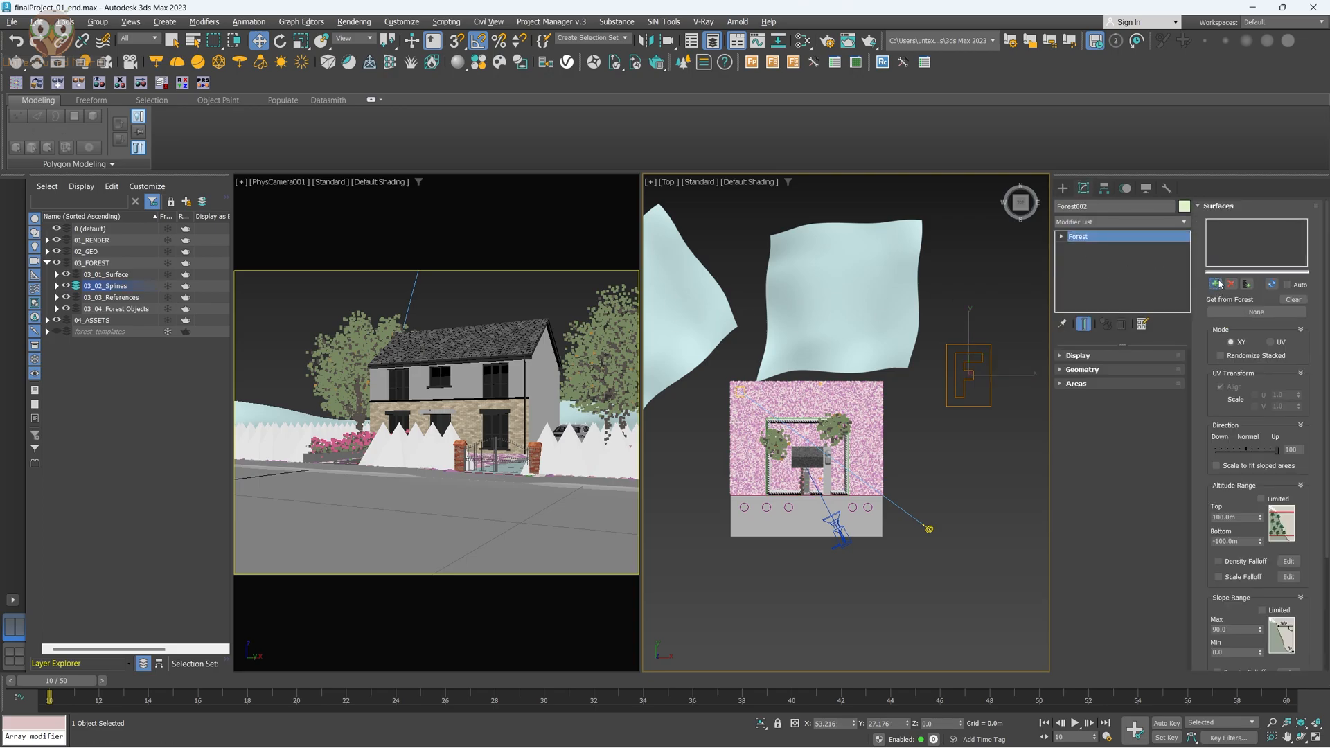
left_click(1215, 284)
left_click(722, 314)
Load American Elm 1, Holm Oak 1 and Holm Oak 2 from the Starter Library into the new Forest object, accepting the units rescale.
left_click(1126, 372)
left_click(1277, 314)
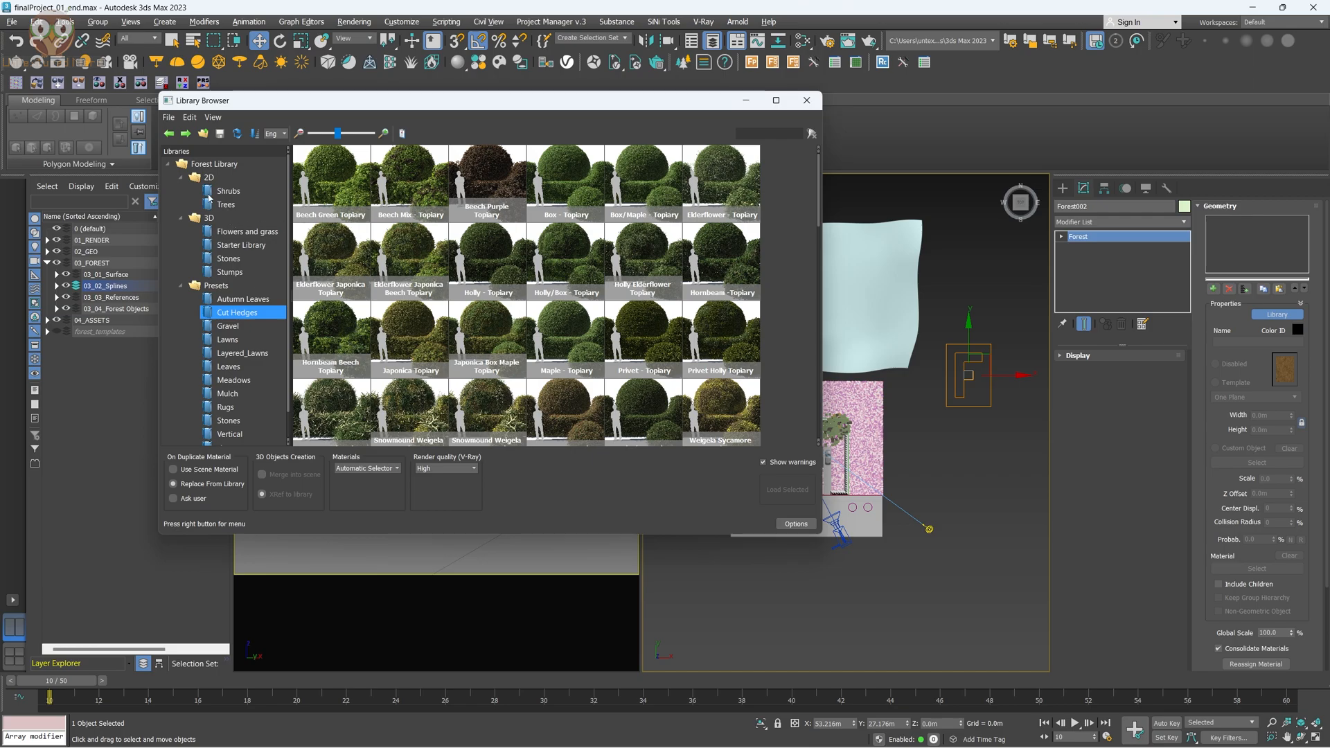
left_click(230, 246)
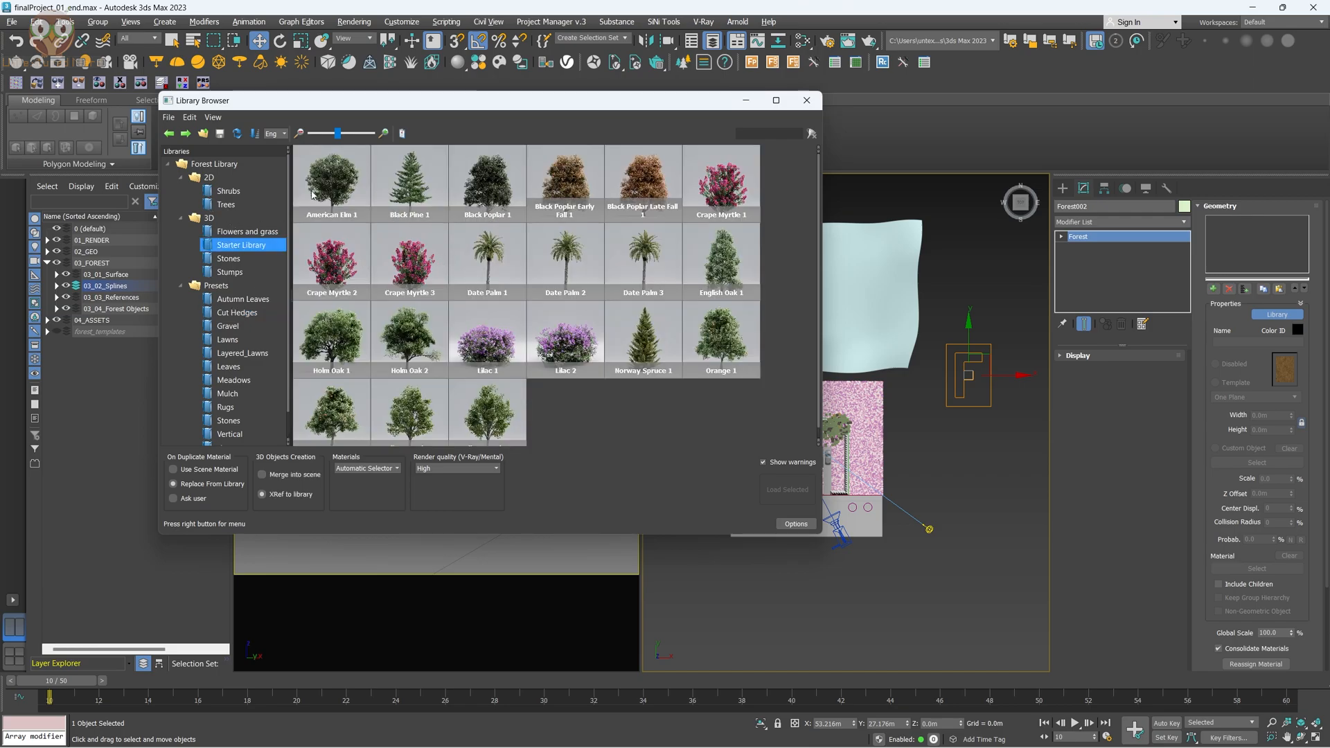
left_click(334, 190)
left_click(332, 338, "ctrl")
left_click(409, 338, "ctrl")
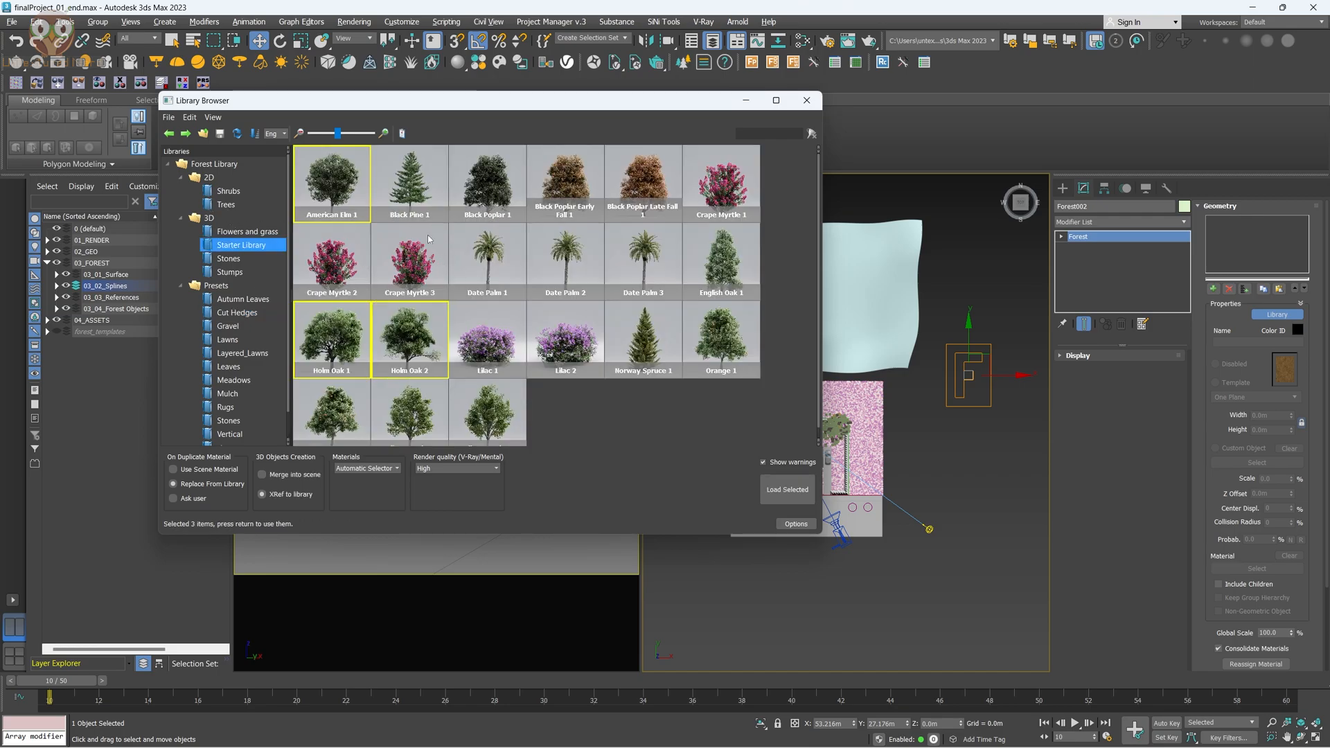
left_click(788, 491)
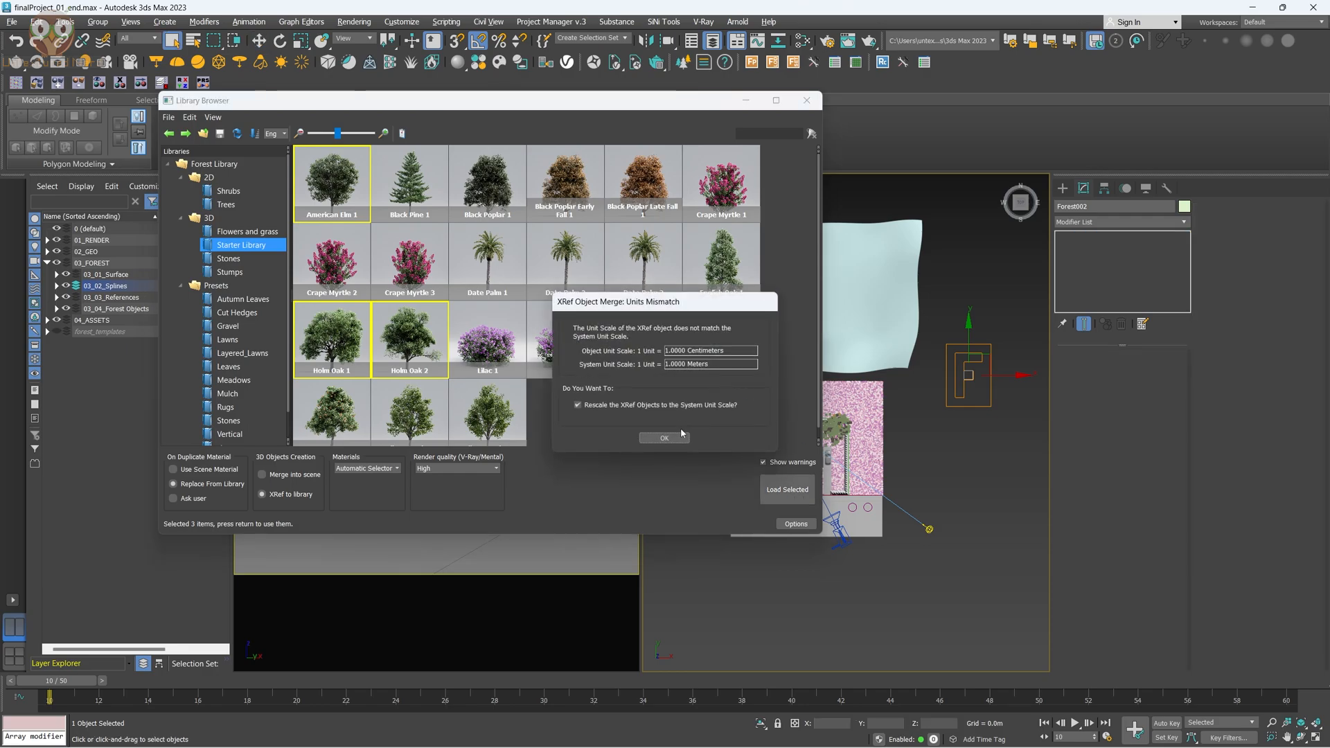
left_click(677, 440)
Rename the new Forest object F_woodland and enable its Surface Area to scatter trees over the hills.
middle_click_drag(828, 463, 901, 325, "alt")
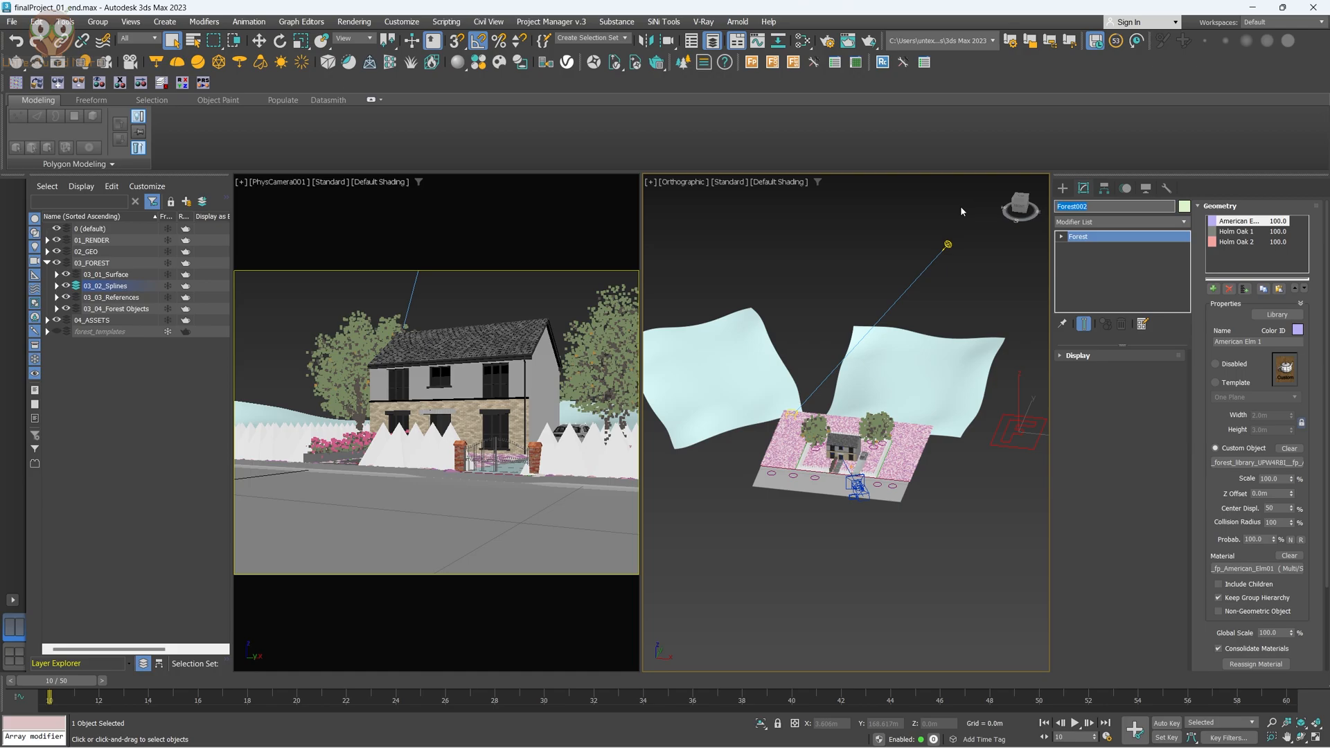
type("F_woodland")
middle_click_drag(776, 376, 818, 350, "alt")
left_click(1248, 205)
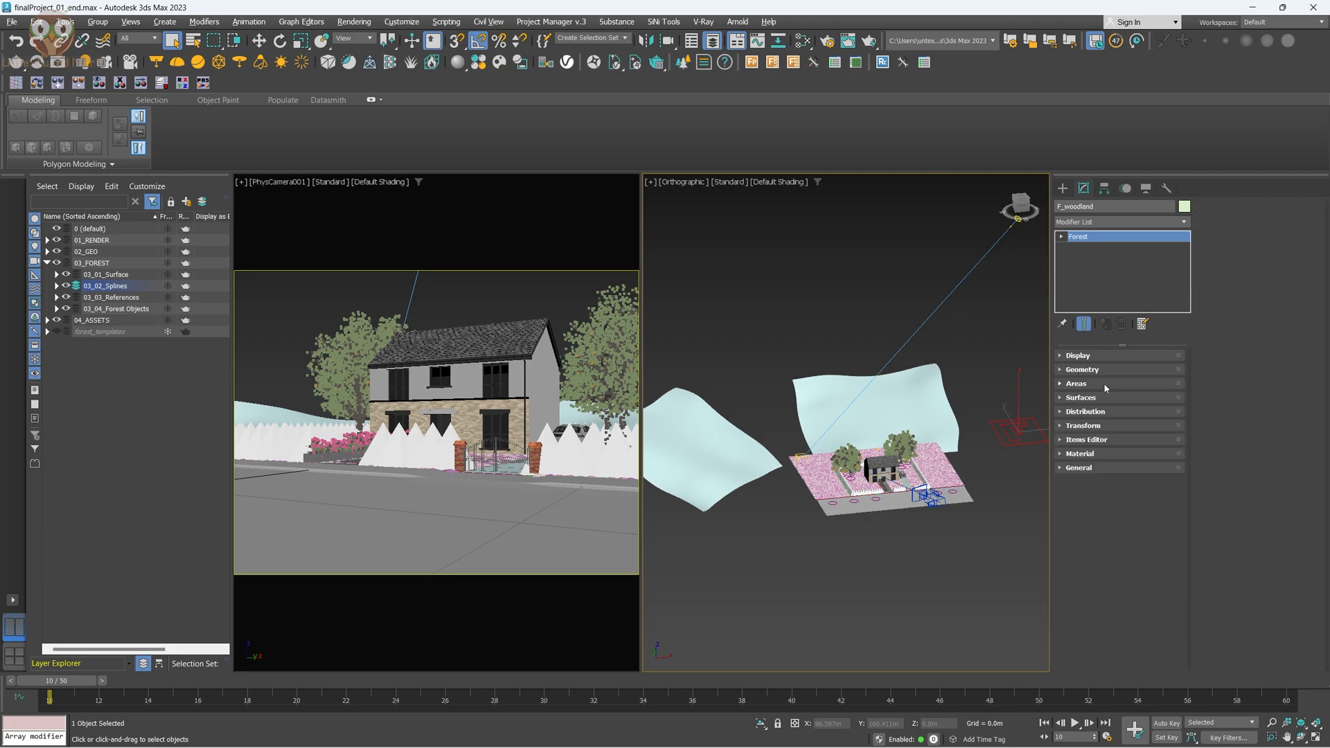
left_click(1109, 385)
left_click(1261, 316)
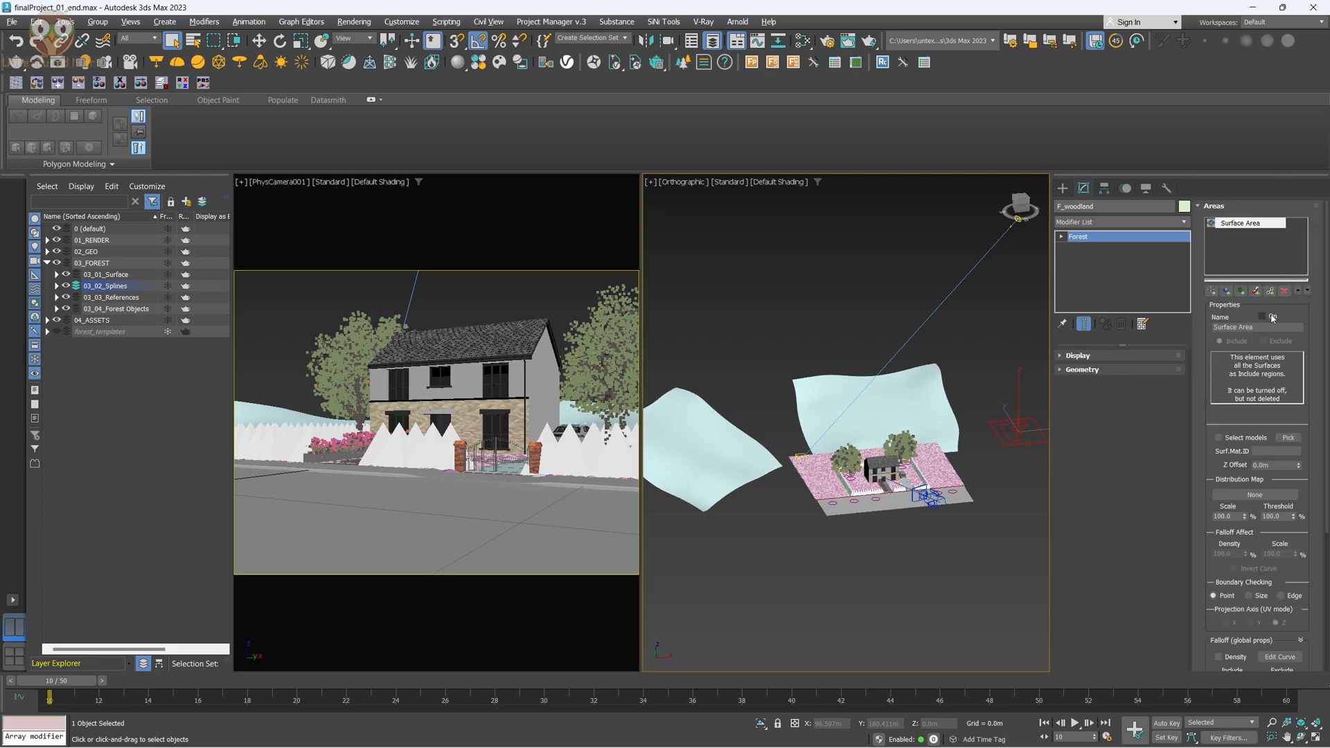
Set F_woodland's viewport display to Points-Cloud and check the trees on the hills.
left_click(1107, 358)
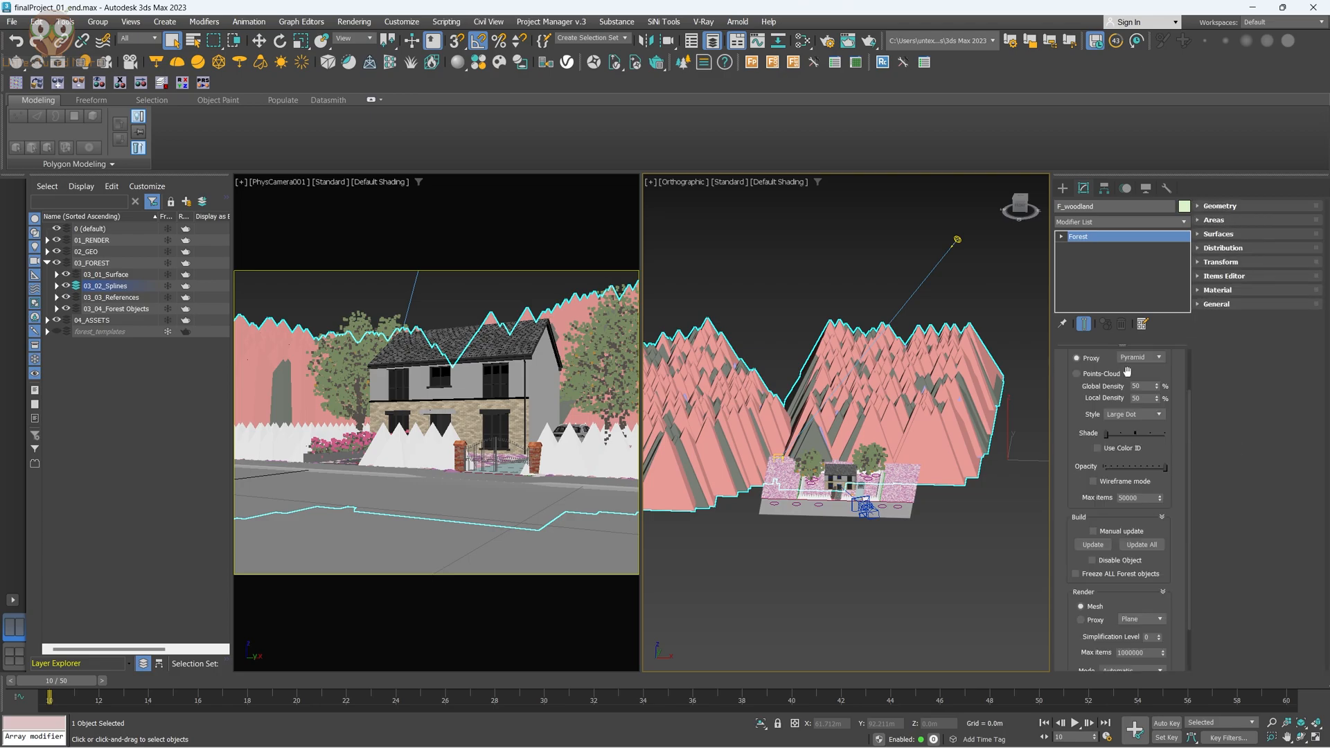
left_click(1095, 375)
middle_click_drag(866, 416, 893, 381, "alt")
scroll(644, 484, "up", 3)
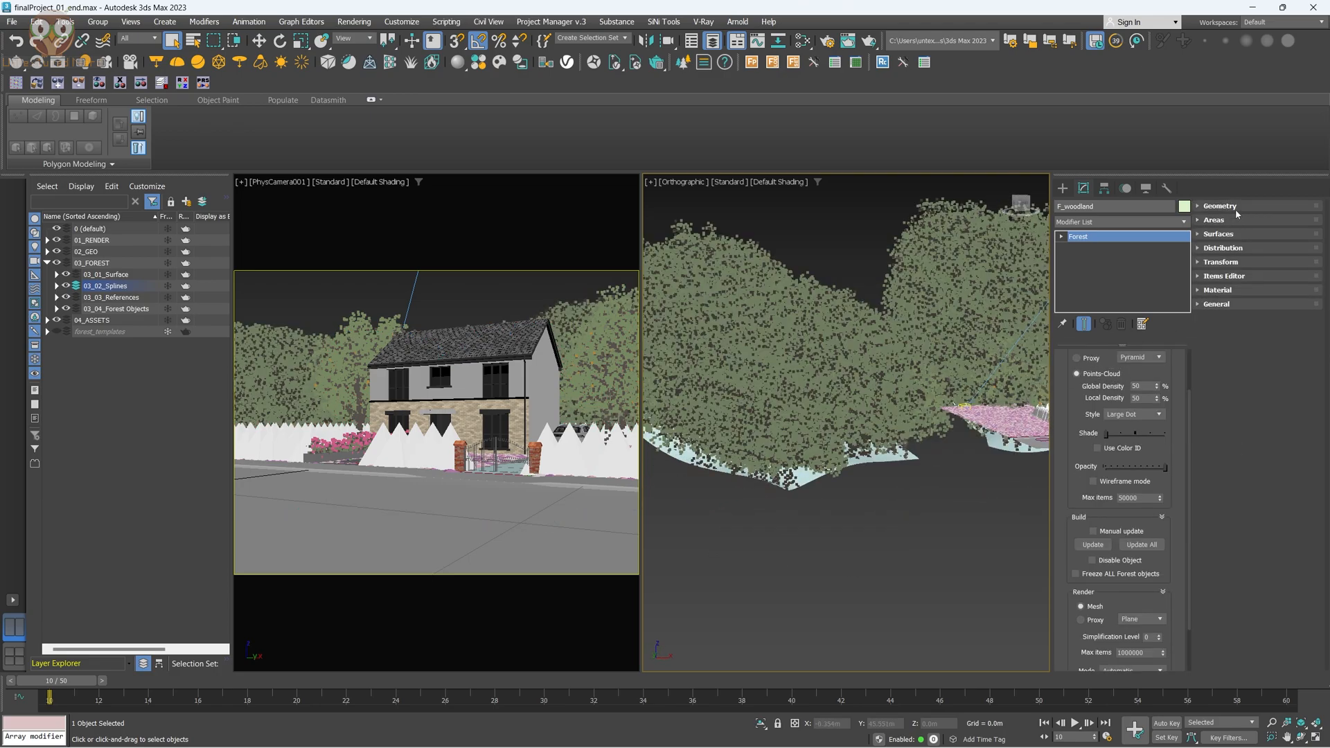
Set F_woodland's distribution image to the Patches 2 map.
left_click(1242, 249)
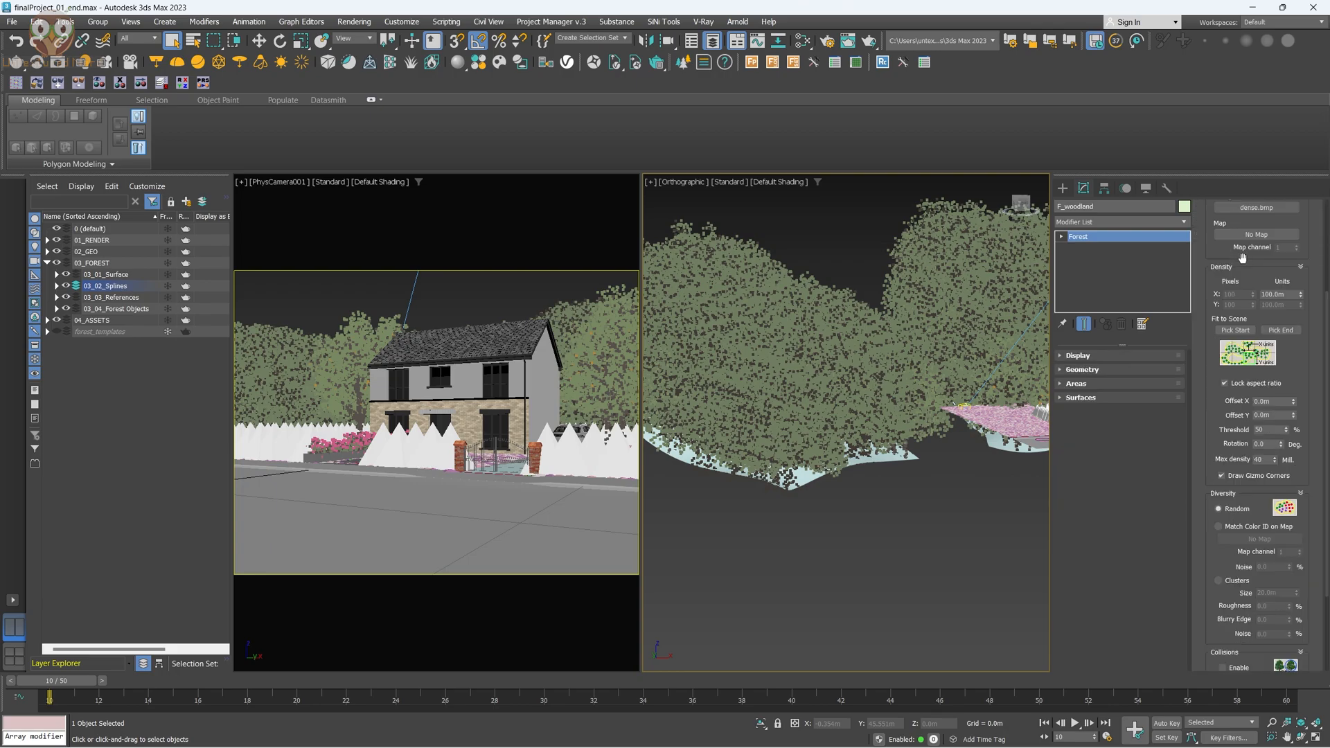
scroll(1242, 256, "up", 3)
scroll(1314, 273, "up", 2)
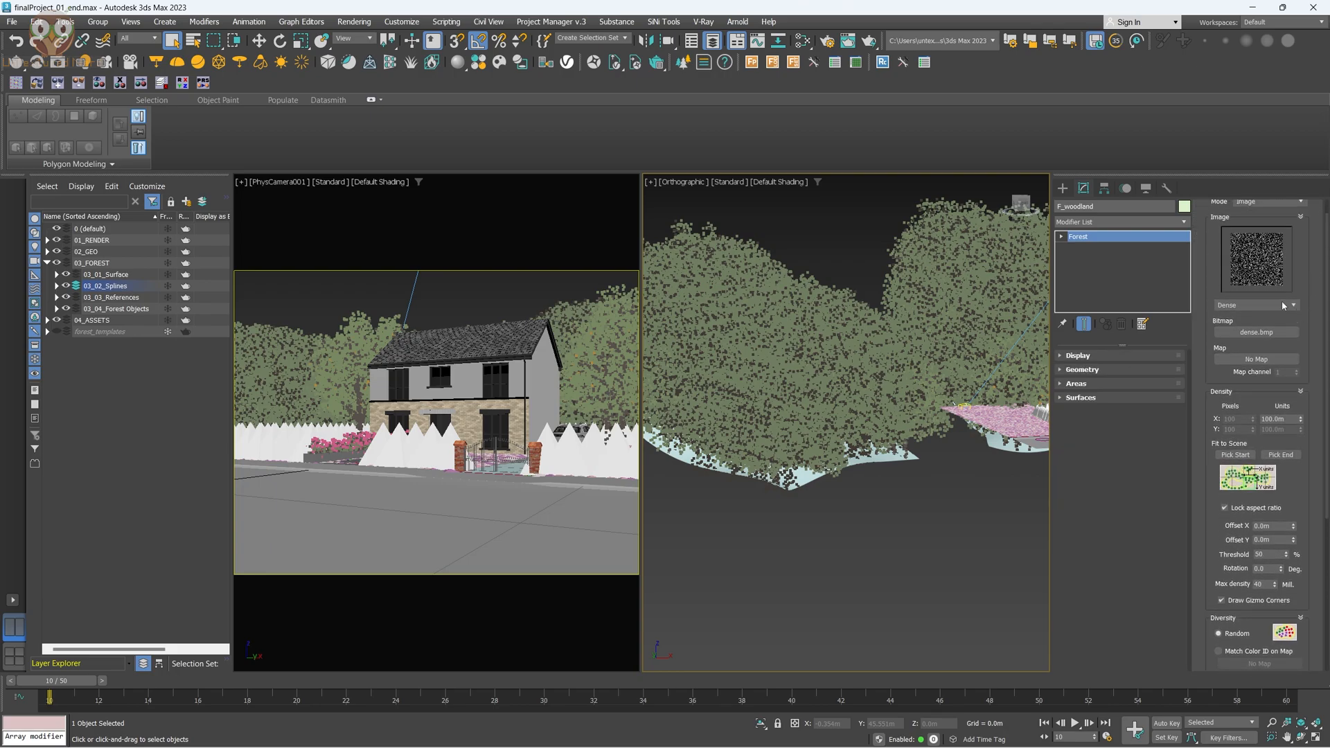
left_click(1283, 306)
left_click(1246, 341)
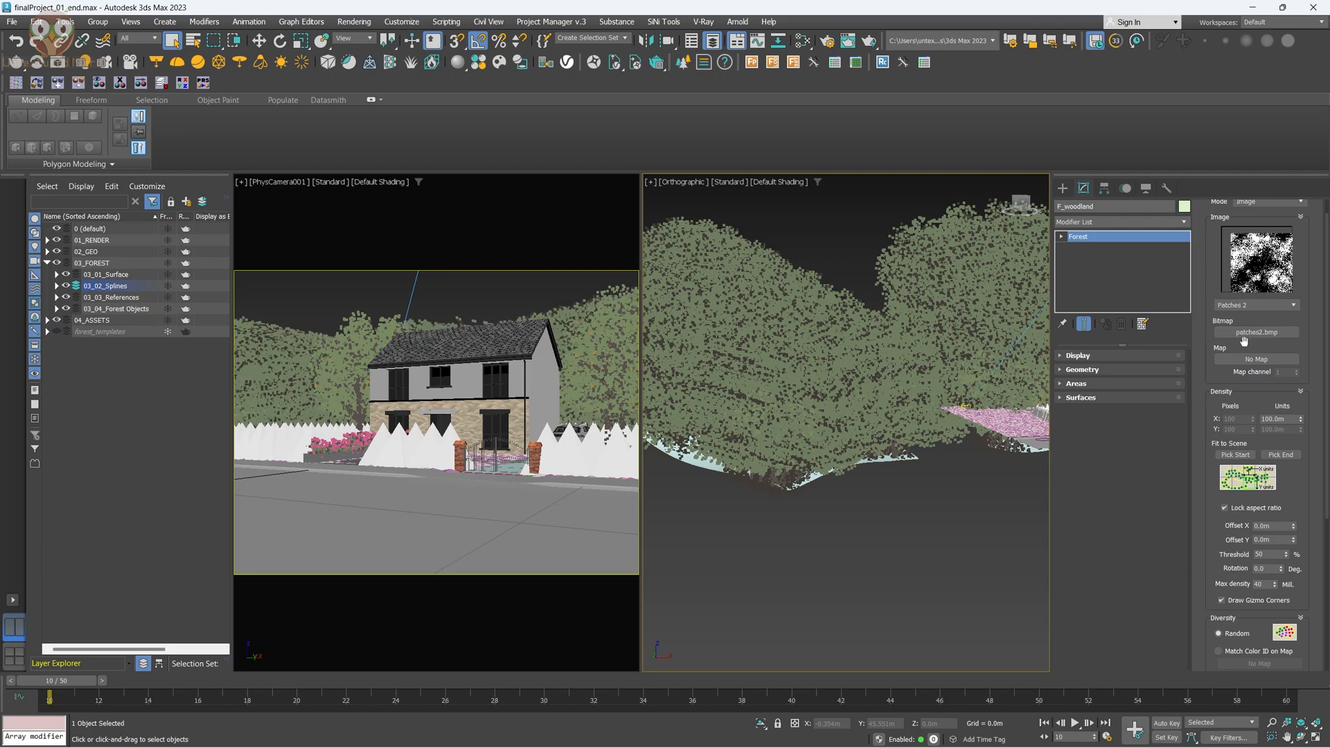
Try density sizes of 250 m and 1000 m for F_woodland's distribution map.
left_click_drag(1239, 420, 1232, 417)
type("250")
key("Return")
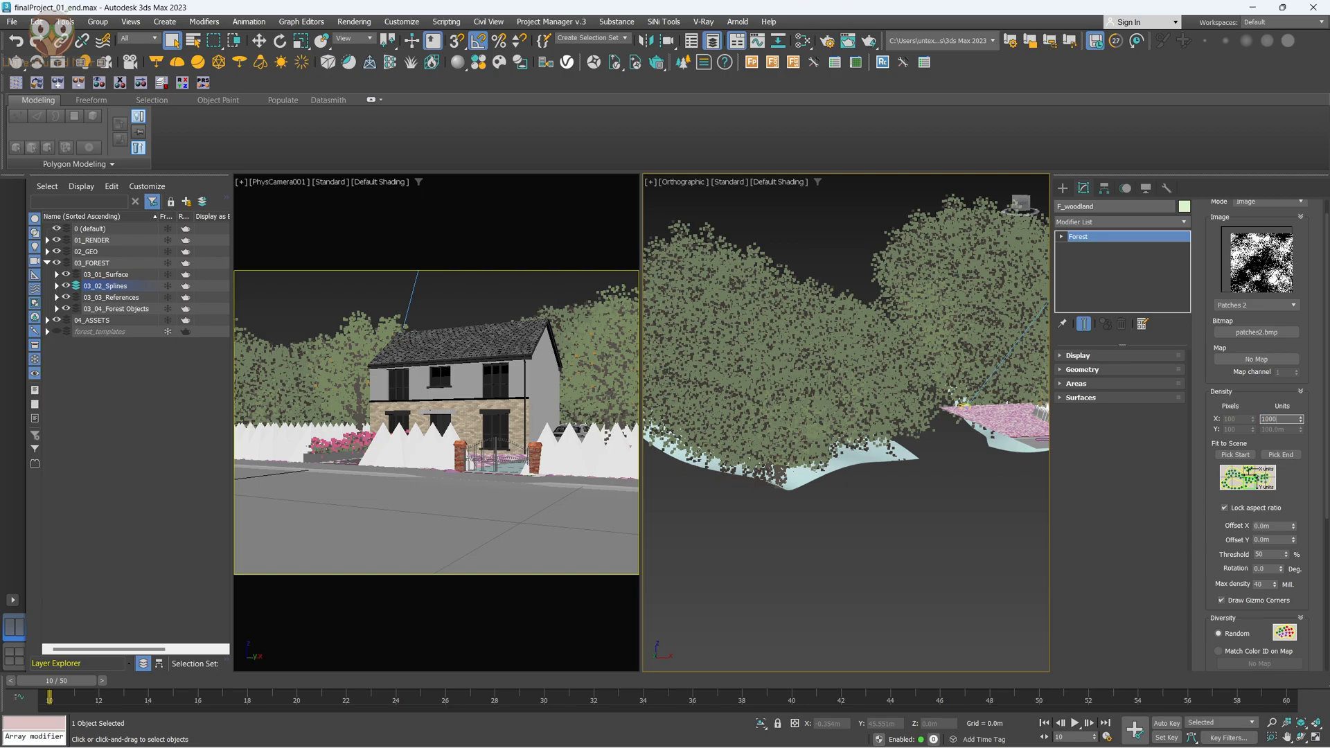
key("Return")
scroll(963, 388, "down", 4)
middle_click_drag(962, 360, 905, 419, "alt")
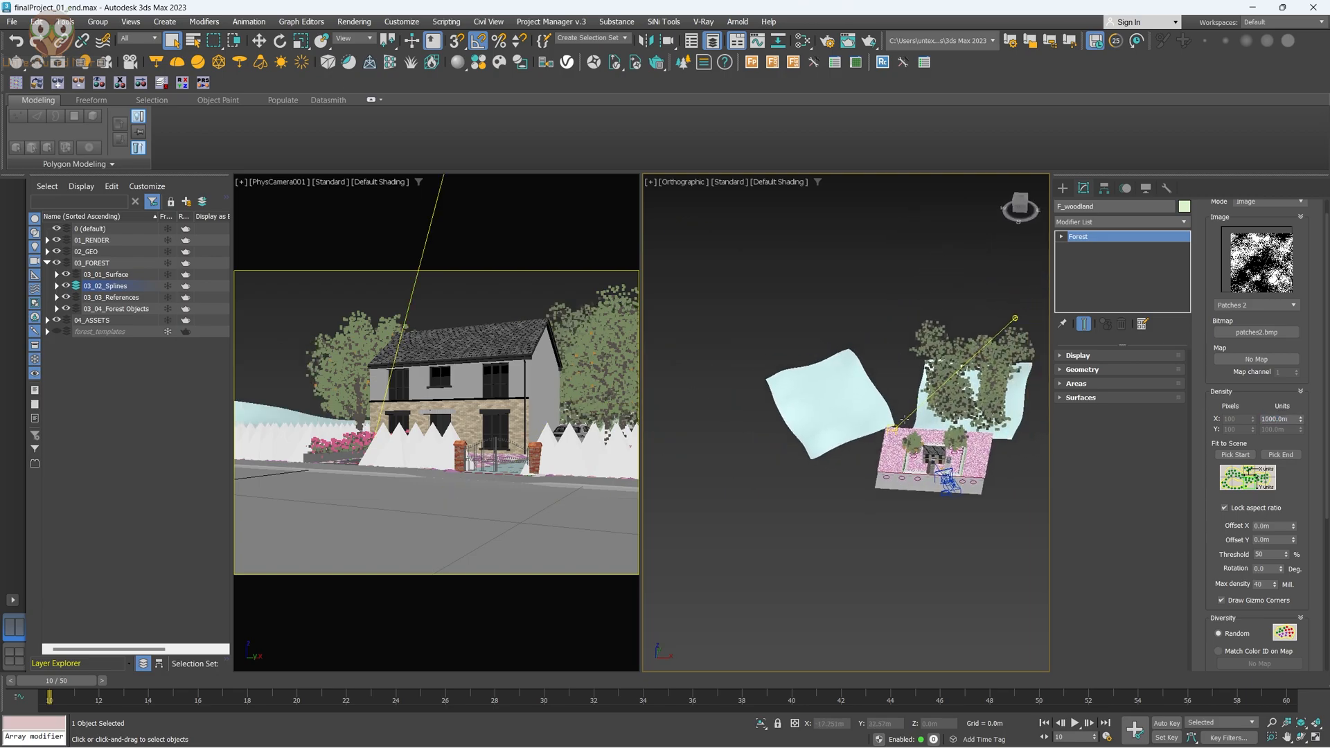
Set F_woodland's distribution density size to 600 m, and fine-tune it to 696 m while checking the tree clusters on the hills.
left_click_drag(1296, 418, 1240, 419)
type("600")
key("Return")
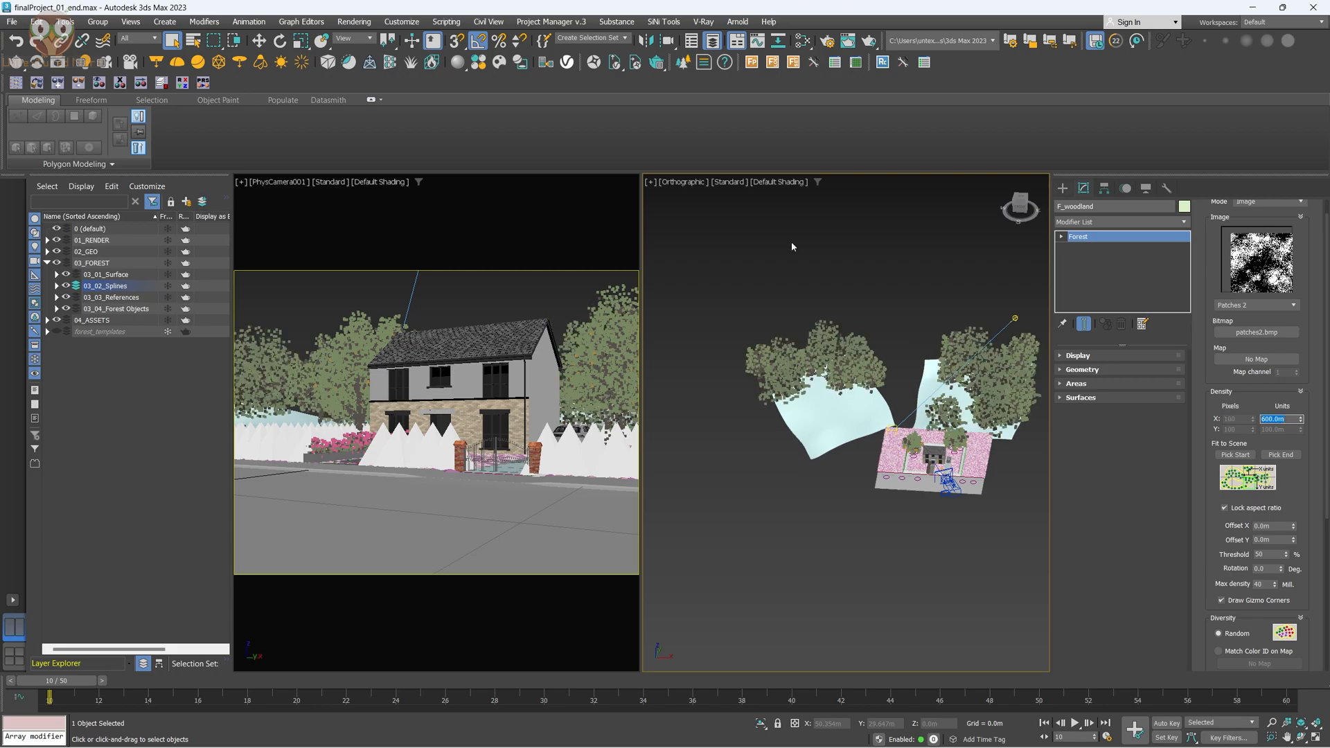
mouse_move(1013, 417)
middle_mouse_down("alt")
mouse_move(858, 381)
mouse_move(1002, 394)
middle_mouse_up("alt")
scroll(859, 381, "up", 4)
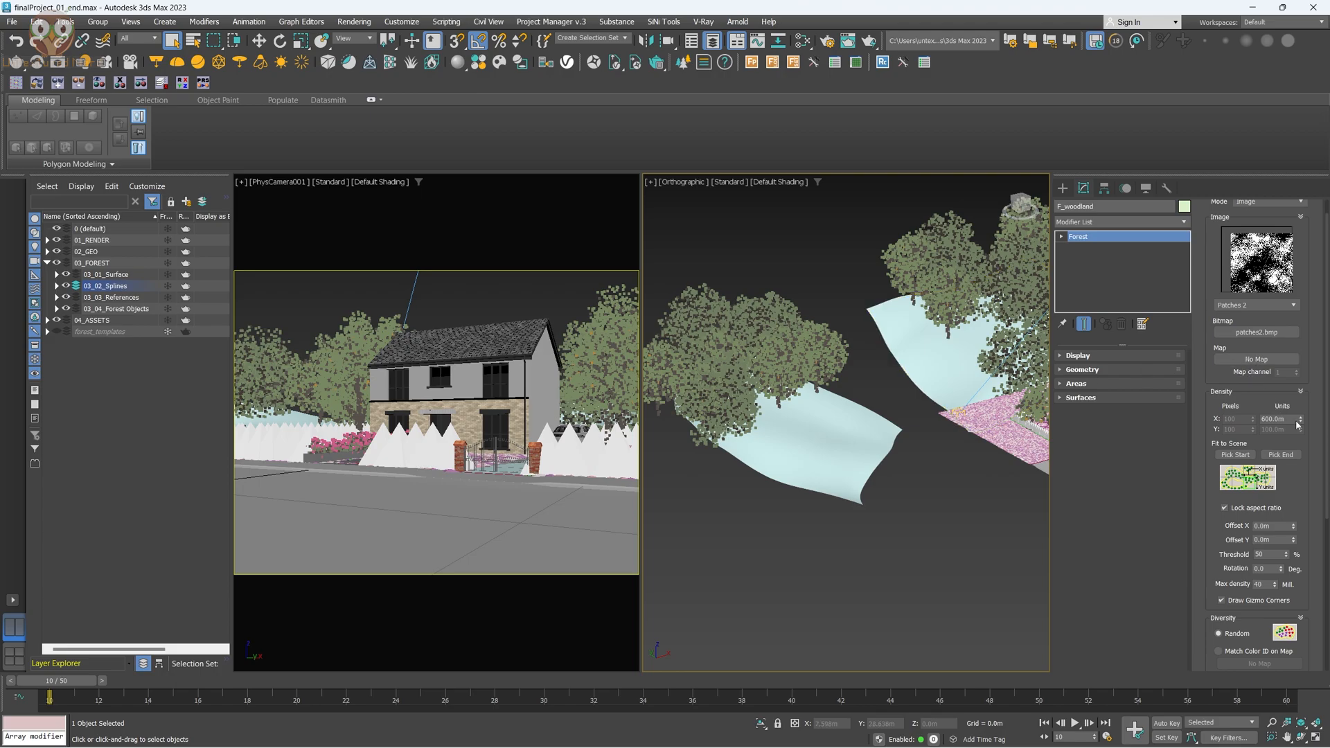
left_click_drag(1304, 419, 1309, 407)
middle_click_drag(921, 377, 806, 401, "alt")
scroll(873, 414, "down", 3)
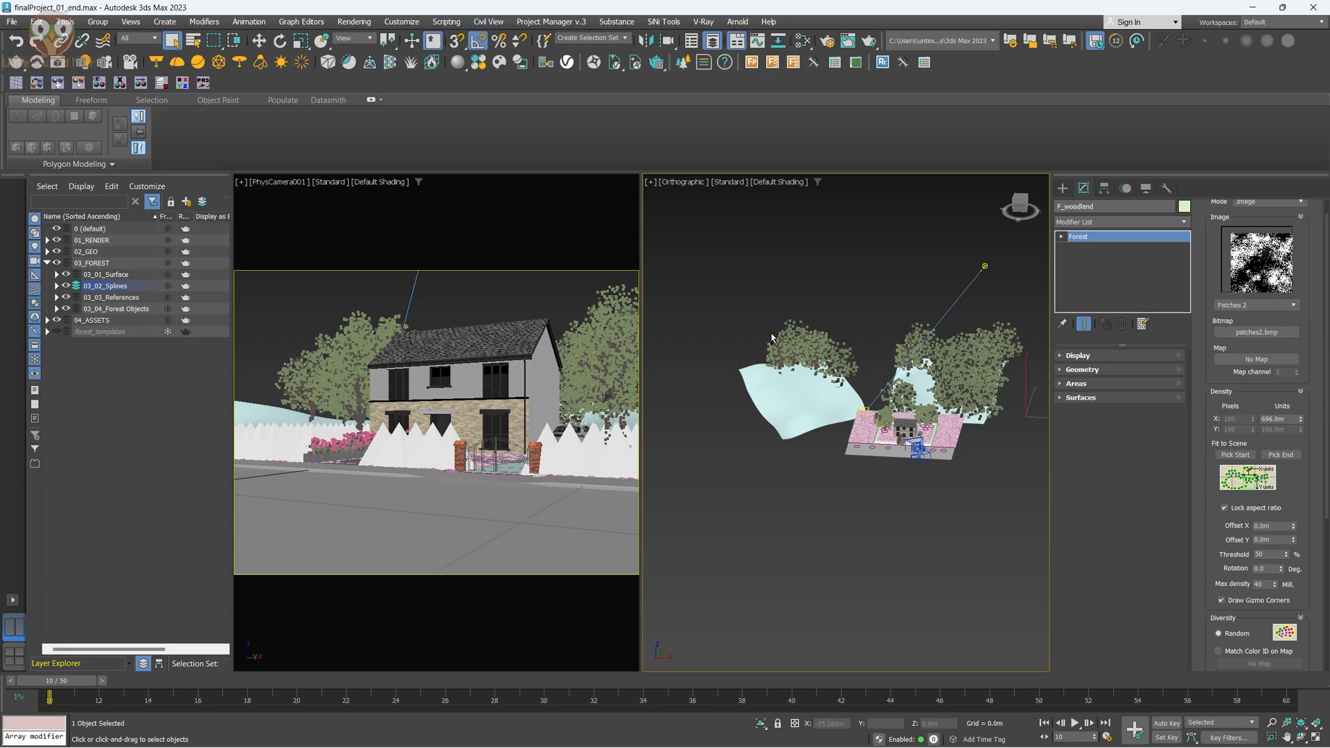
Clone F_woodland as a copy and rename the clone F_meadow.
key("ctrl+v")
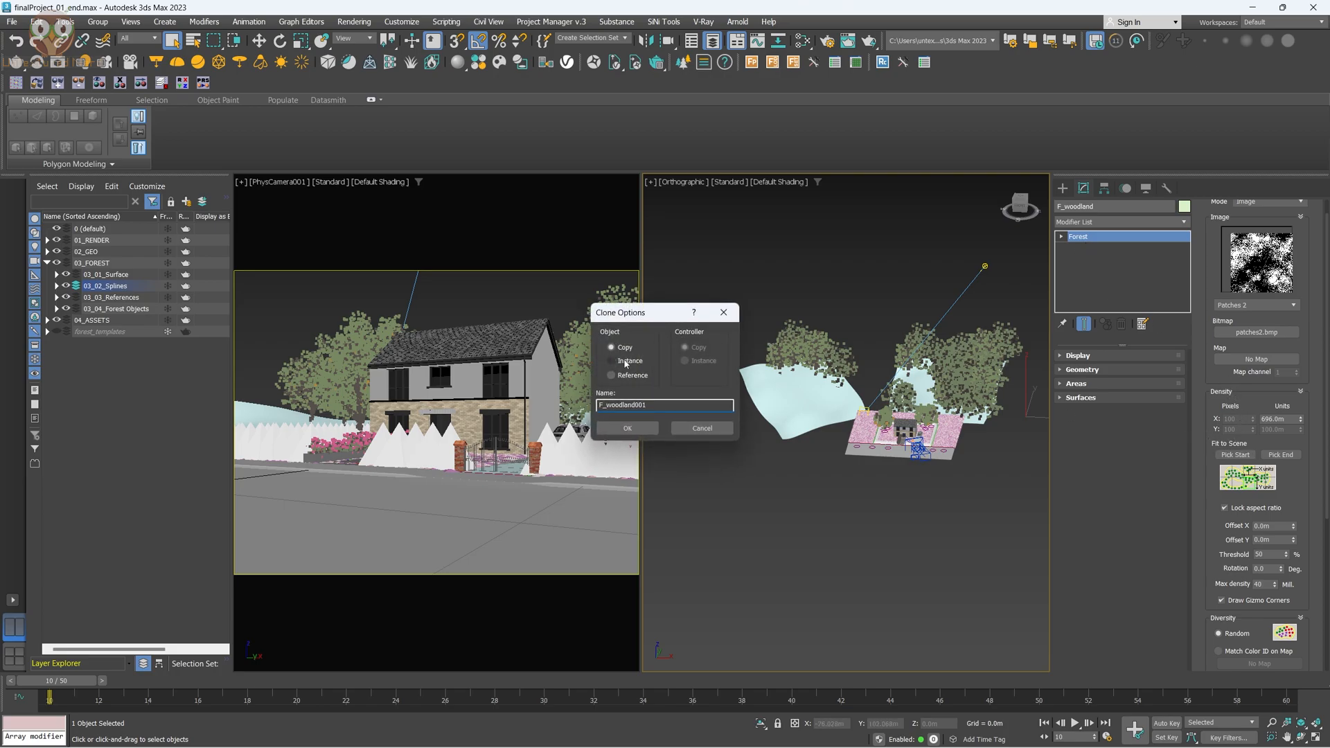
left_click_drag(607, 405, 729, 406)
type("shrubs")
key("Return")
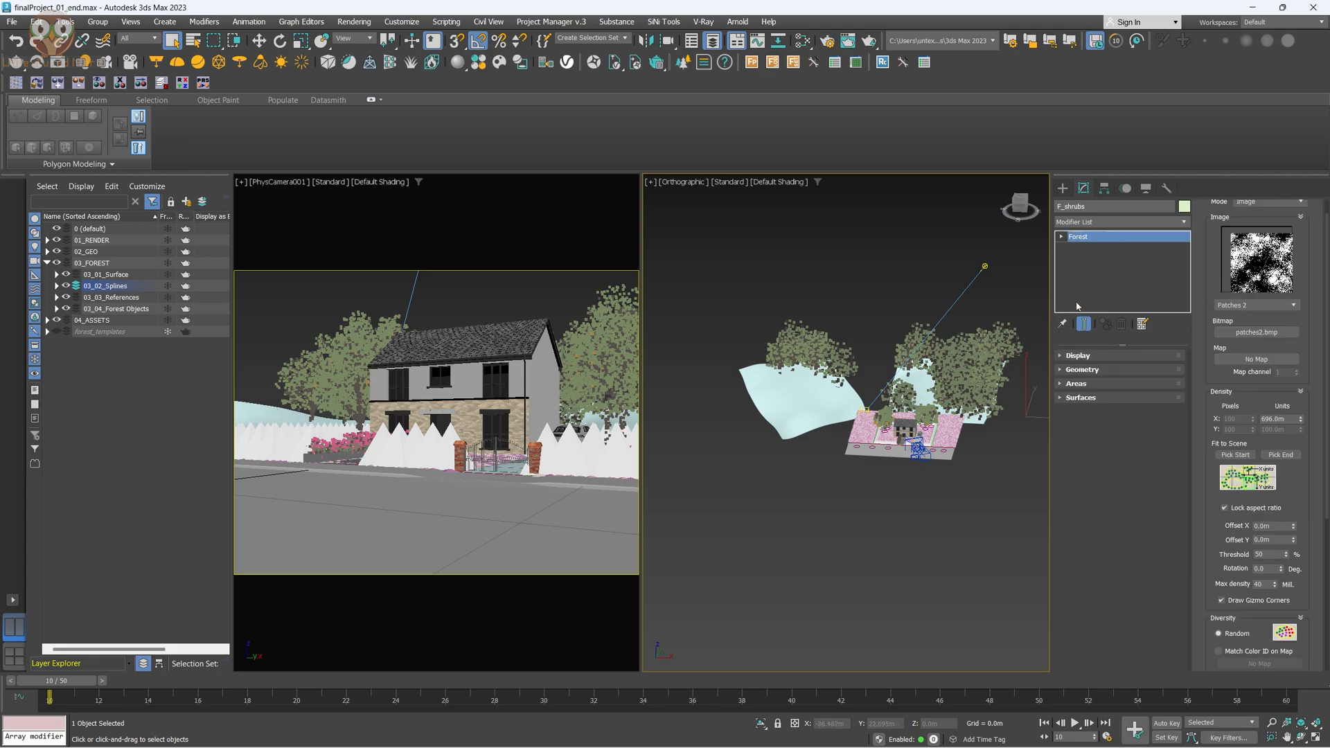
left_click_drag(1064, 203, 1124, 203)
key("Return")
Remove the tree models from F_meadow's geometry list and browse the Meadows presets in the Forest library.
left_click(1126, 370)
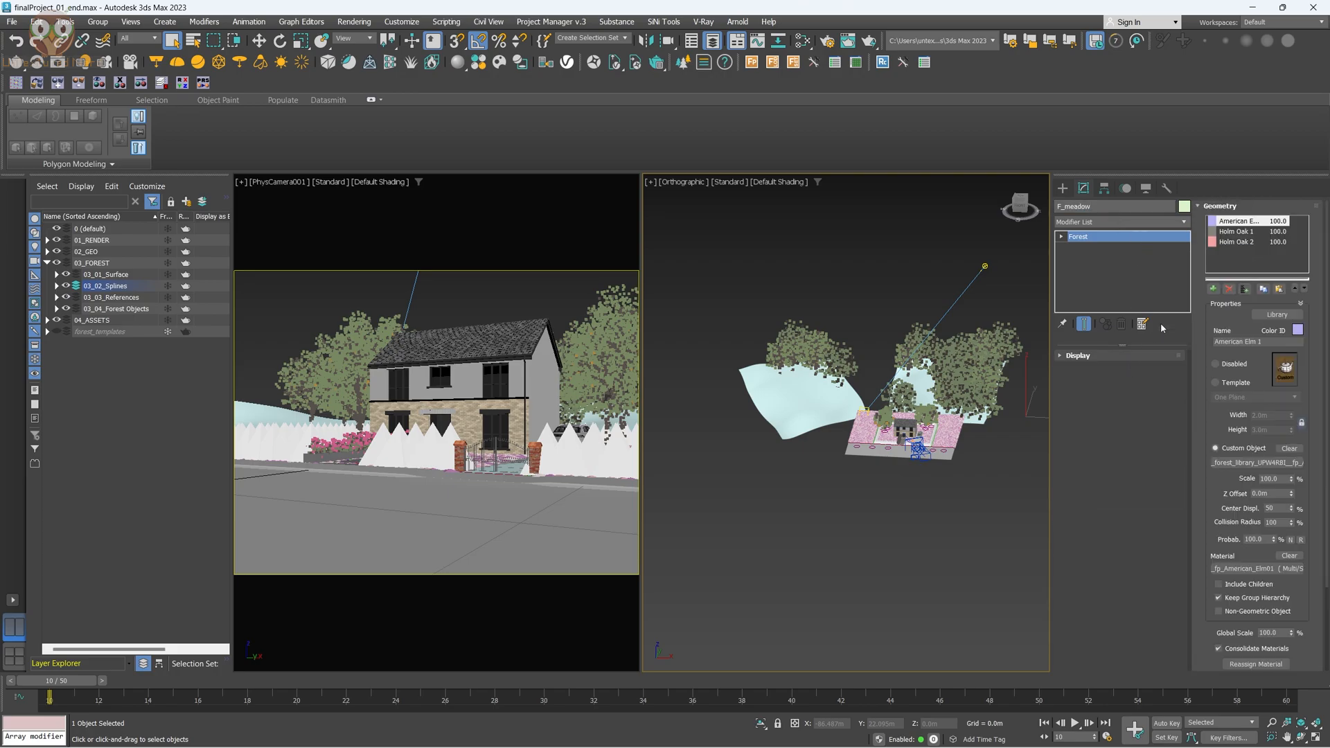
left_click(1277, 314)
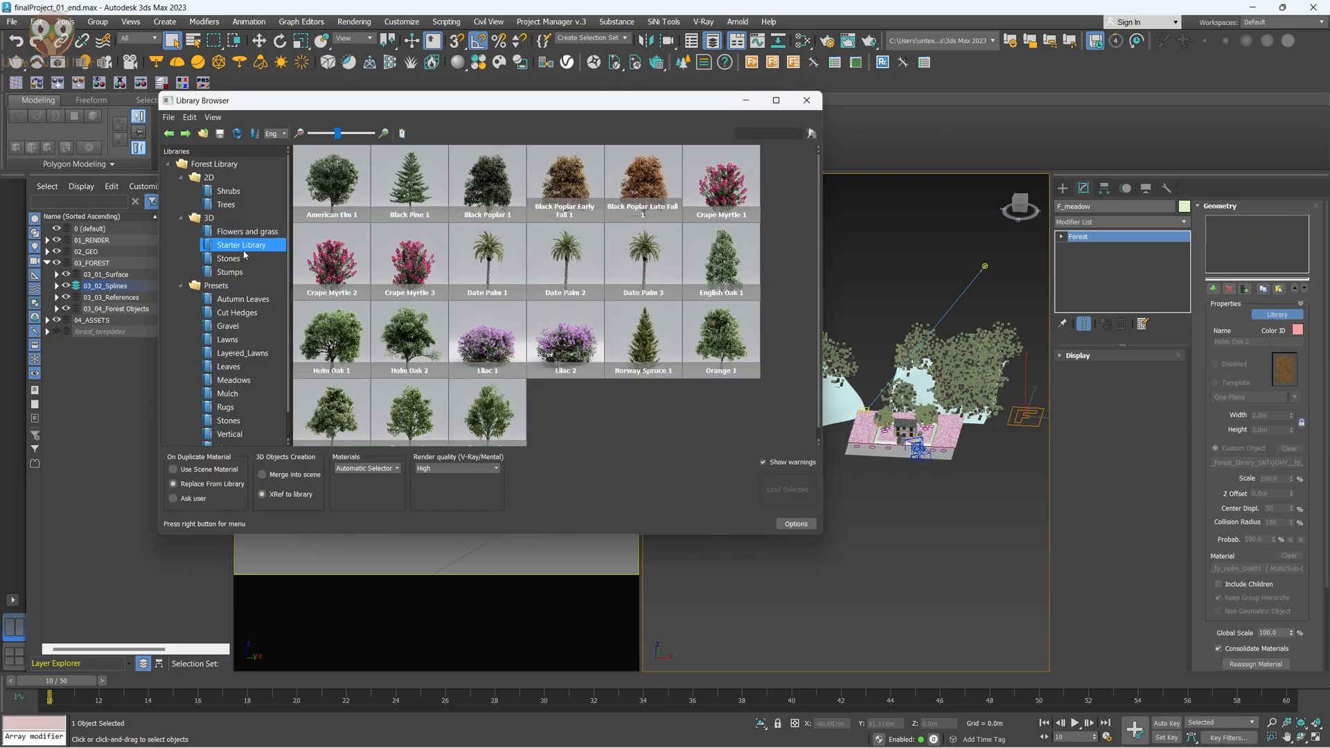
scroll(235, 336, "down", 1)
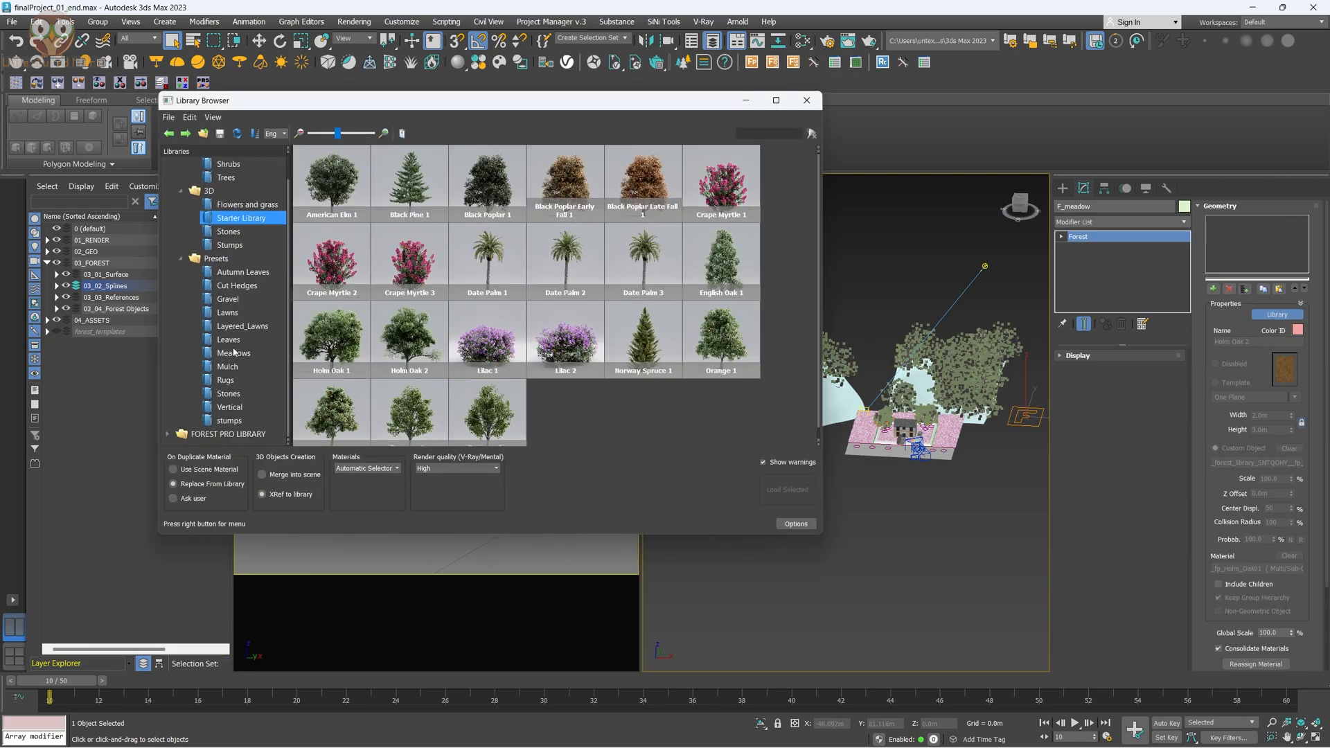
left_click(234, 352)
scroll(480, 328, "down", 2)
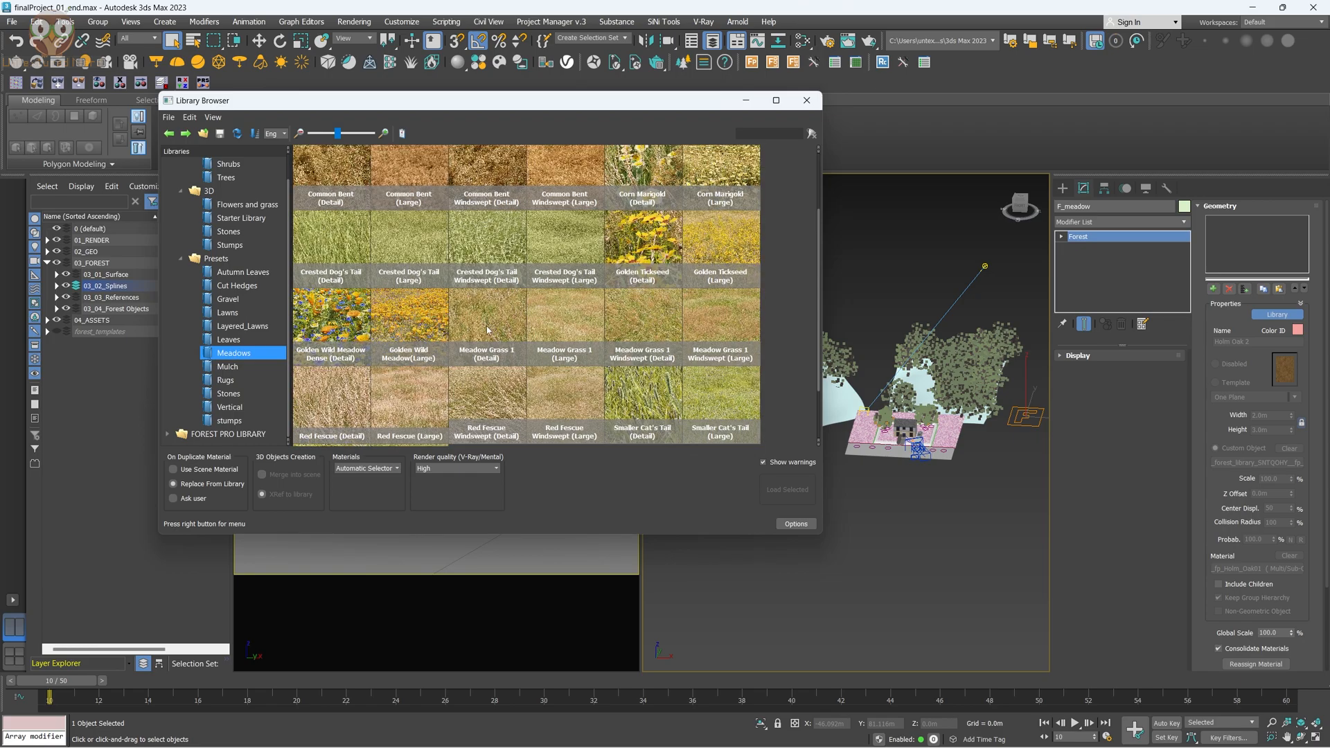
scroll(485, 326, "up", 2)
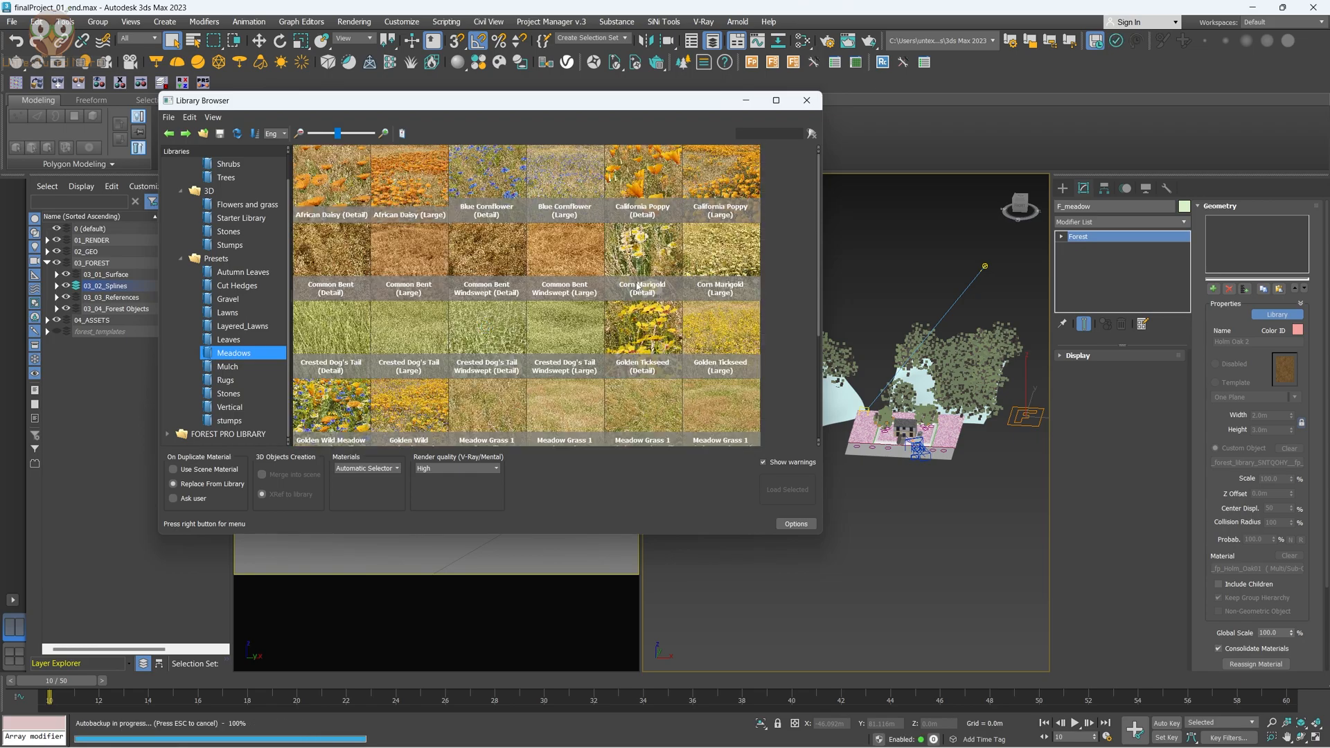
Load the African Daisy (Large) meadow preset into F_meadow, accepting the recommended proxy display and render-time animation options.
left_click(410, 185)
left_click(796, 489)
left_click(665, 437)
left_click(663, 438)
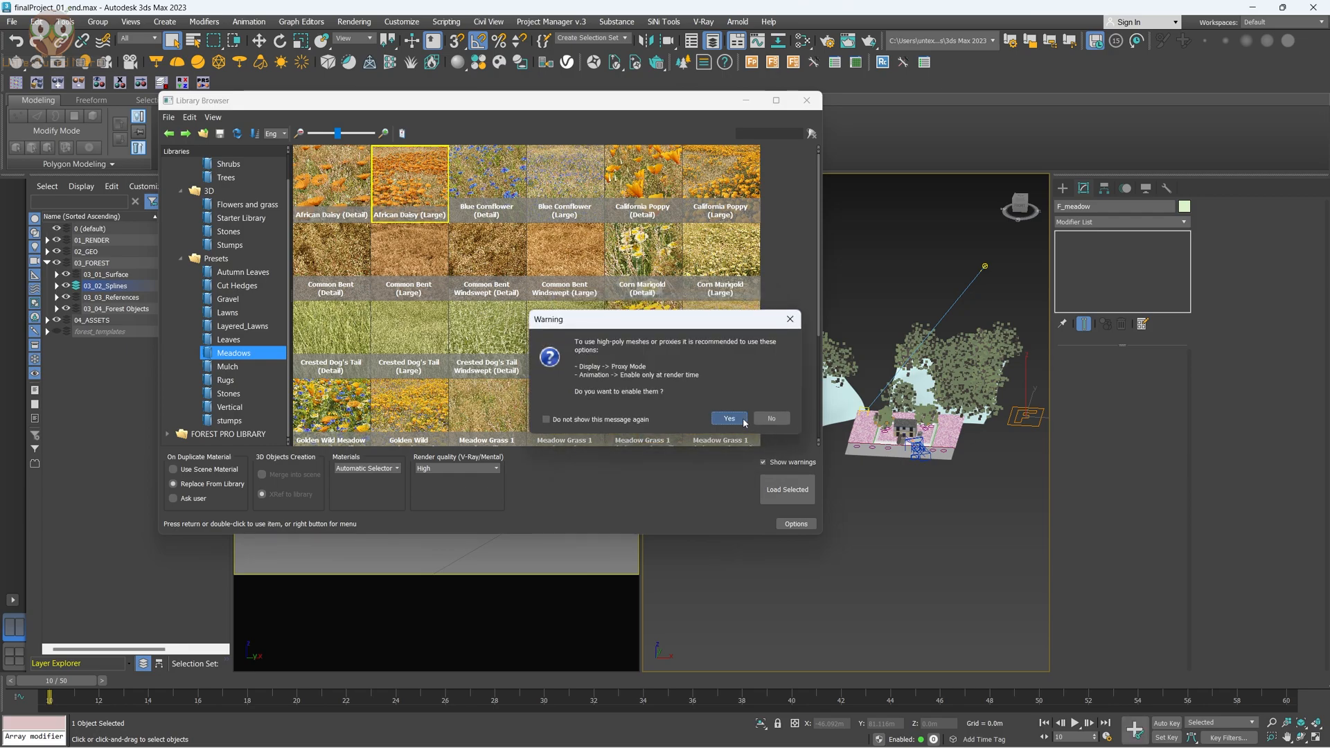
left_click(729, 419)
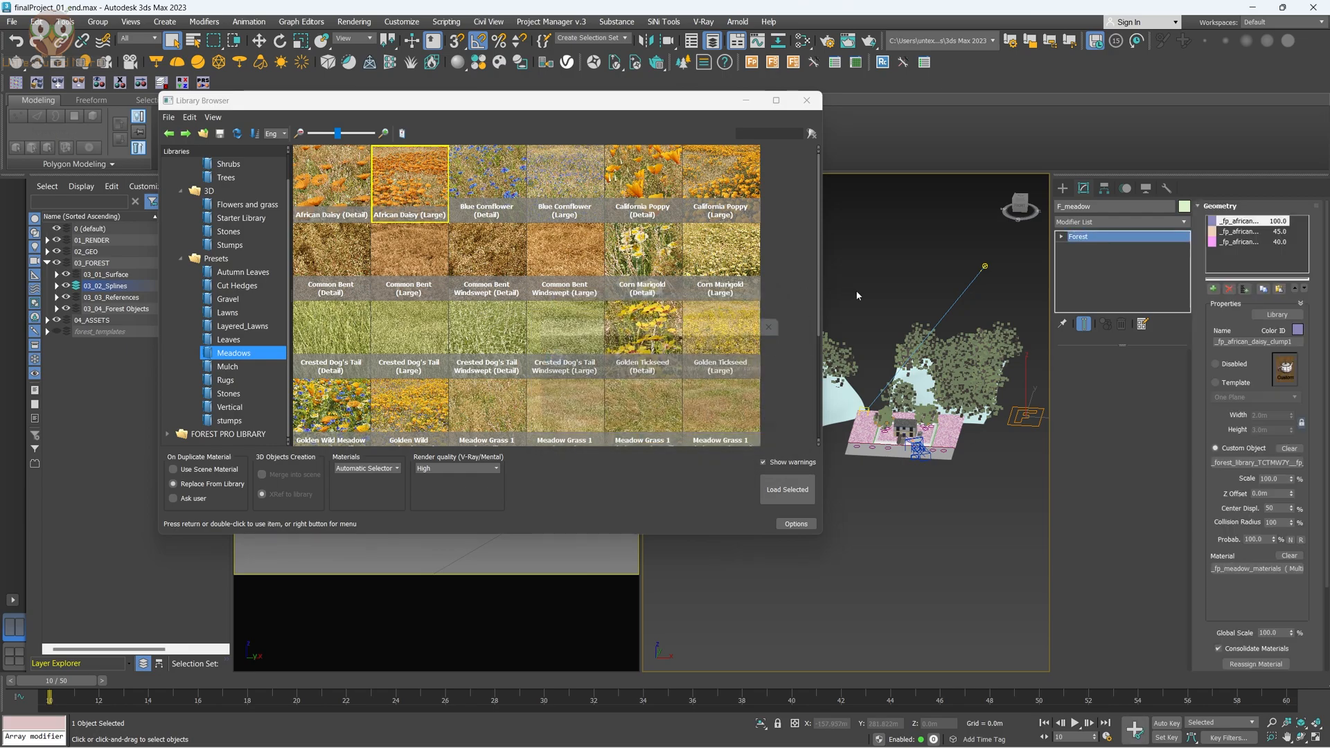
left_click(727, 414)
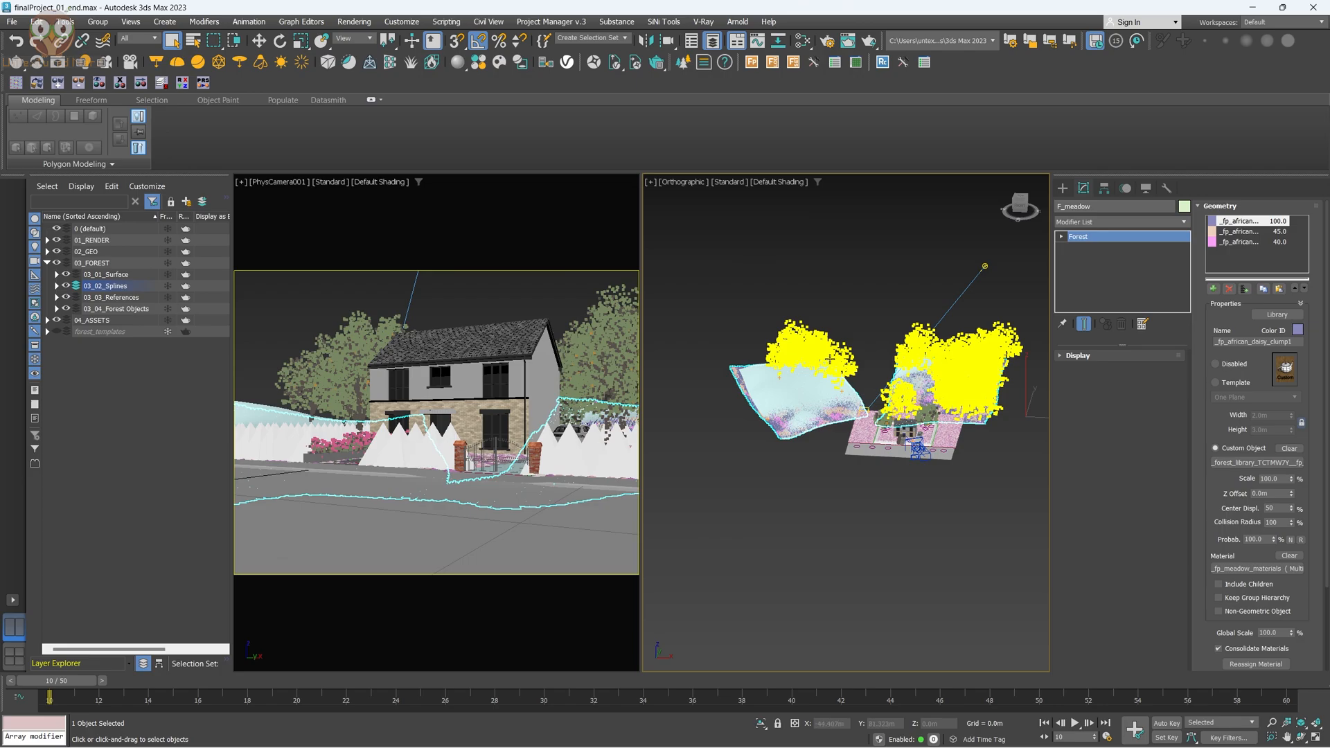
Enable automatic surface updates for F_meadow and set the direction of F_surface_background_001 to 0 so plants follow the surface normal.
scroll(833, 360, "up", 10)
middle_click_drag(763, 420, 843, 408, "alt")
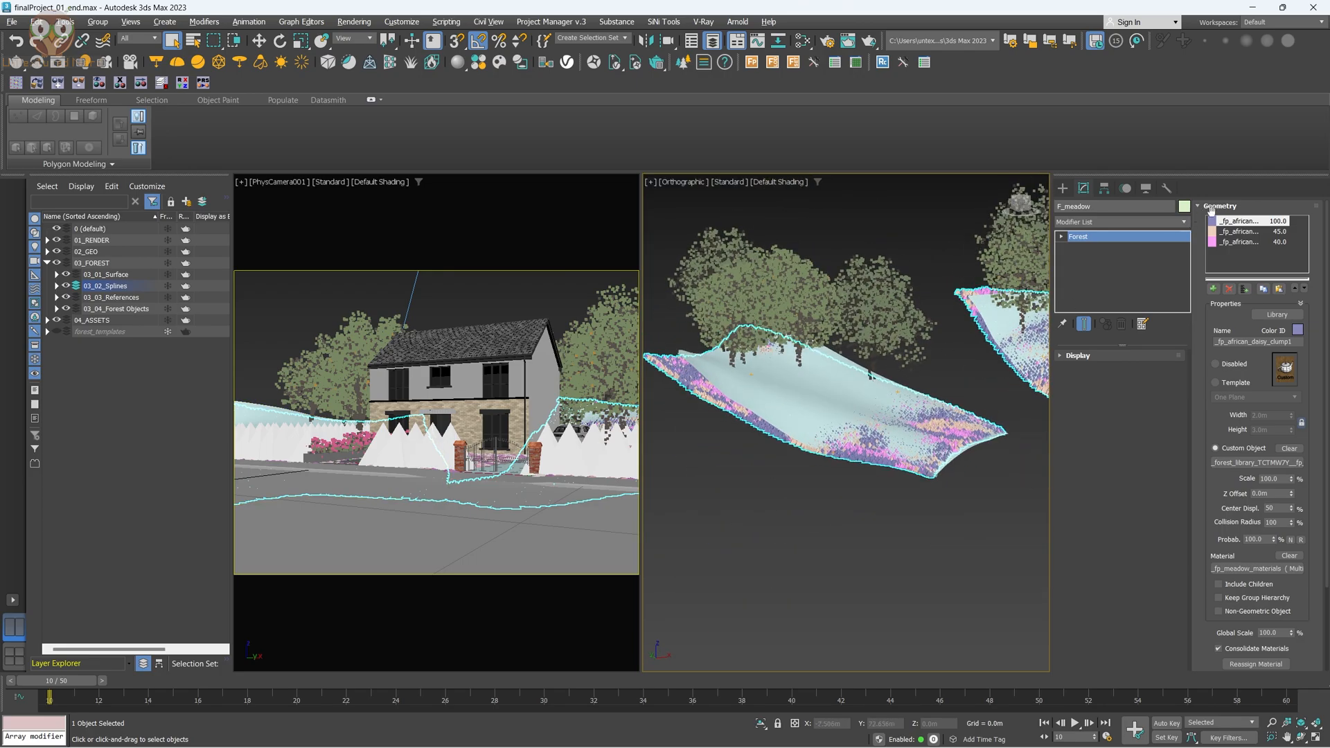
left_click(1220, 206)
left_click(1080, 398)
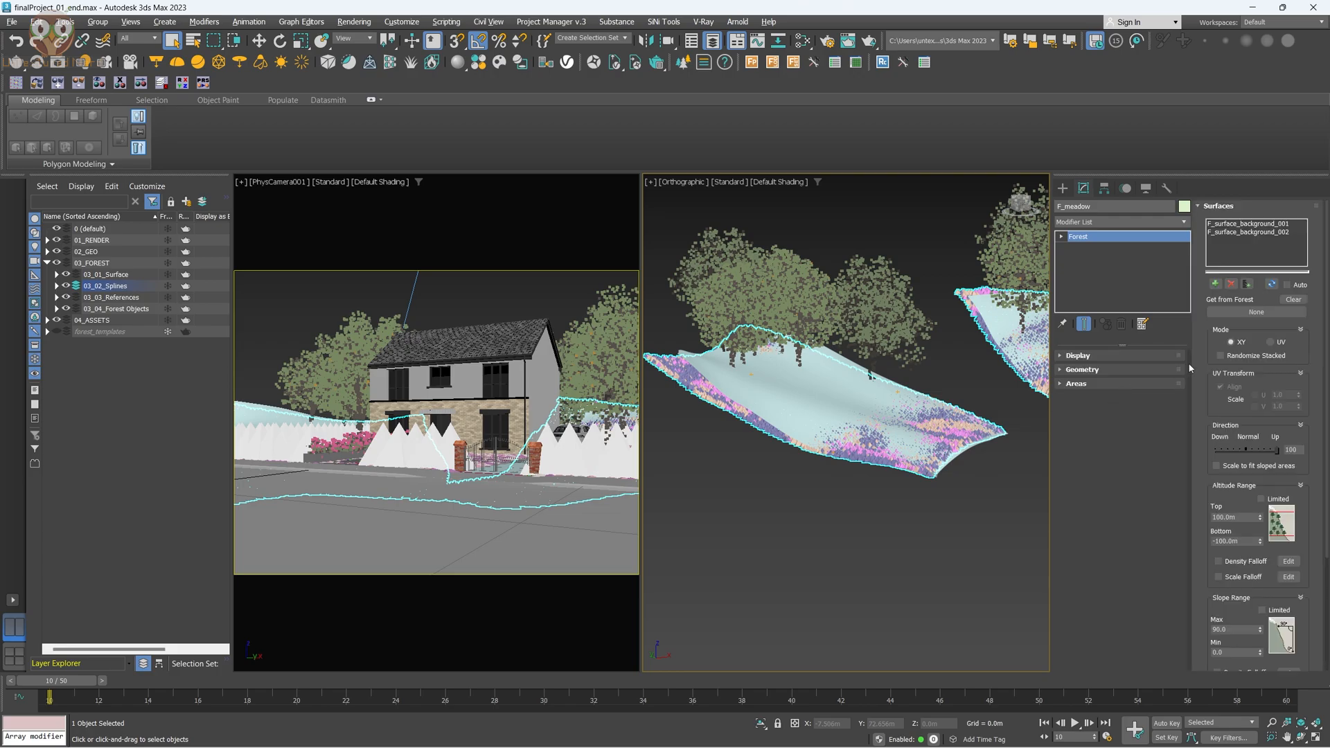
left_click(1263, 234)
left_click(1273, 225)
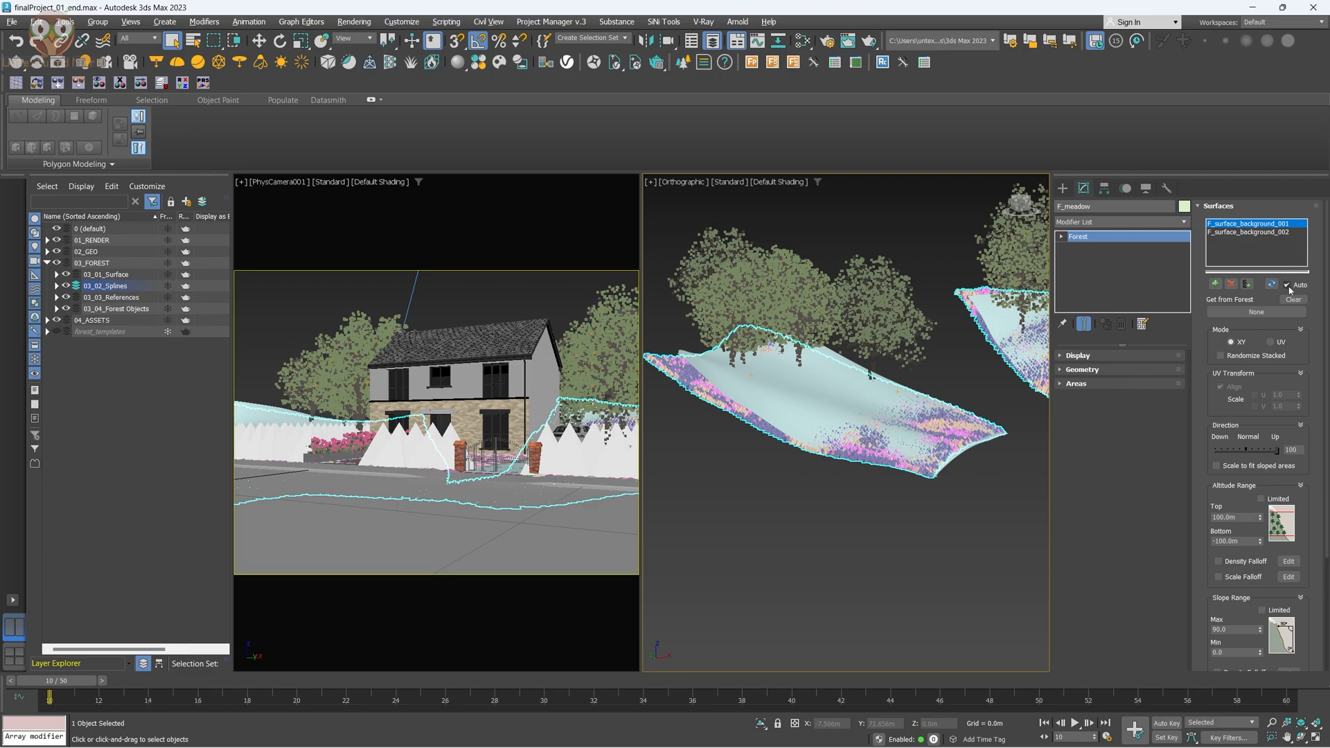
left_click_drag(1253, 452, 1245, 450)
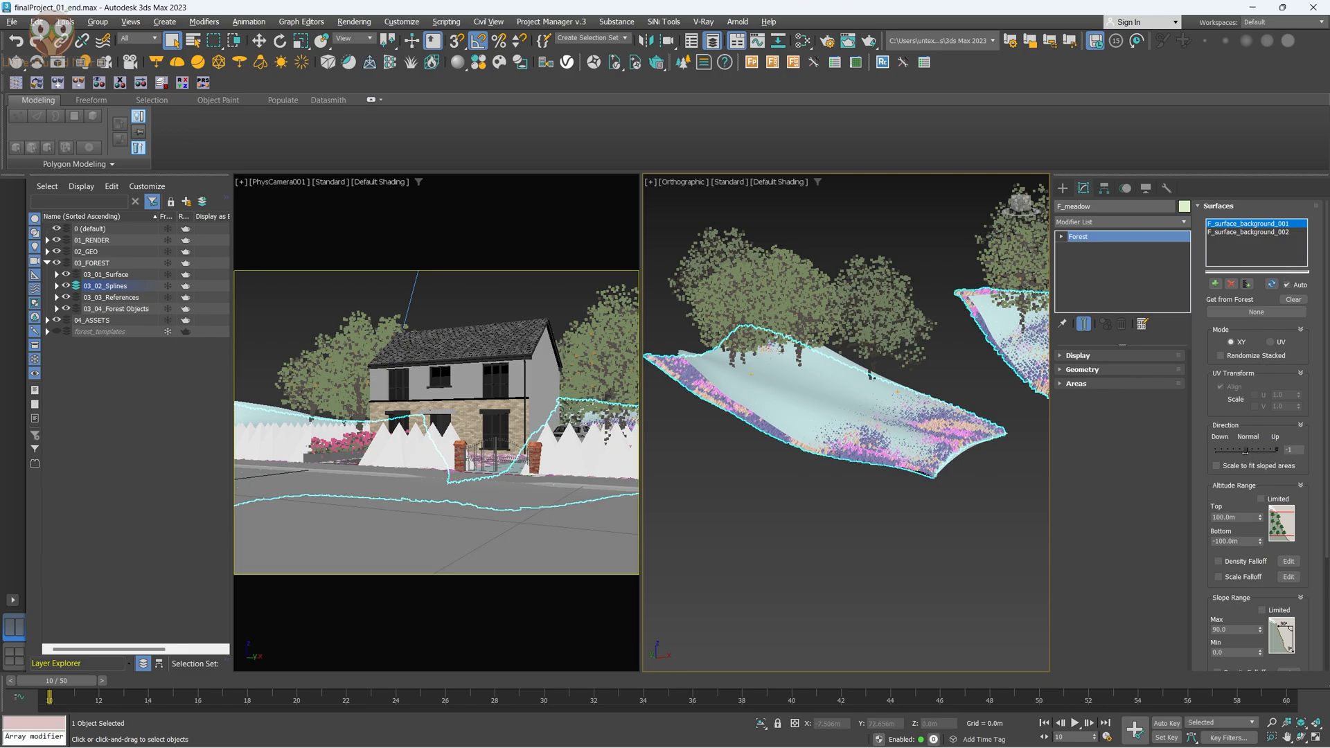
double_click(1294, 449)
middle_click_drag(780, 349, 850, 435, "alt")
scroll(849, 436, "up", 2)
scroll(733, 383, "down", 4)
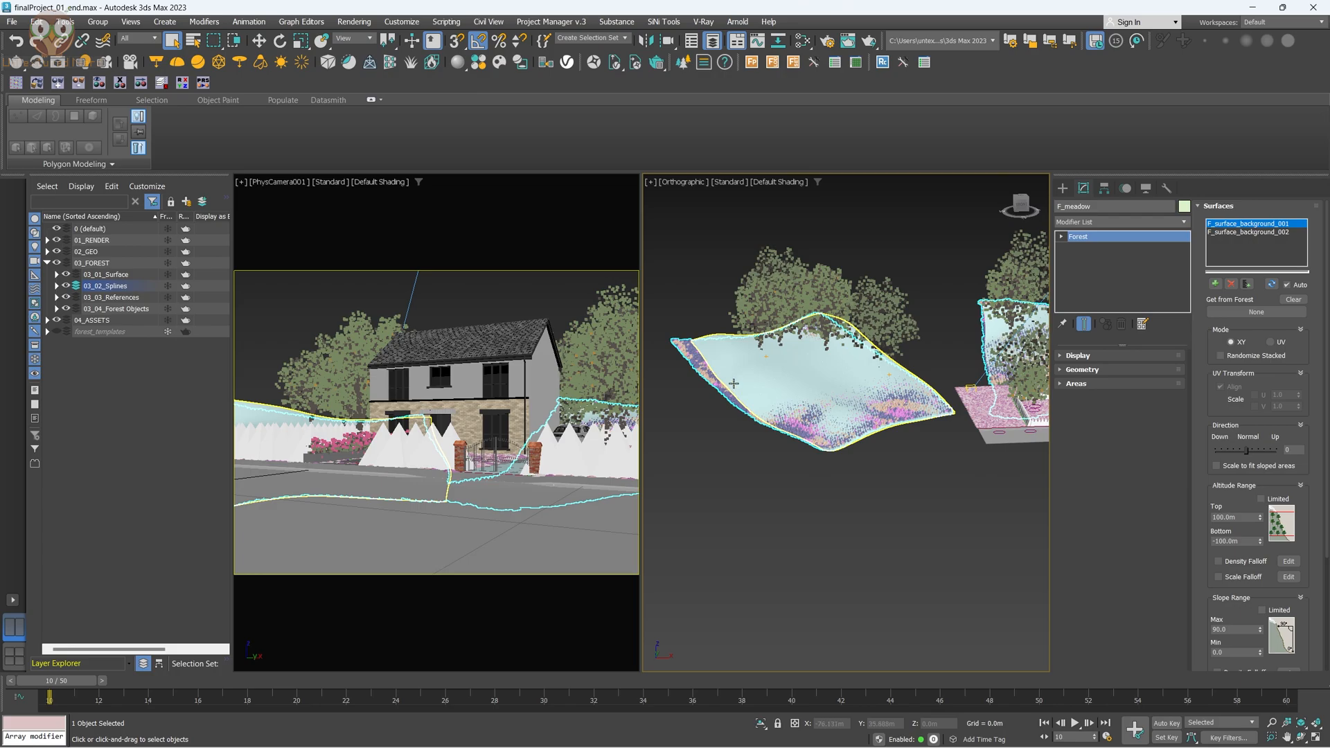
Reset the XForm of F_surface_background_001 and collapse its modifier stack to an editable mesh.
left_click(734, 383)
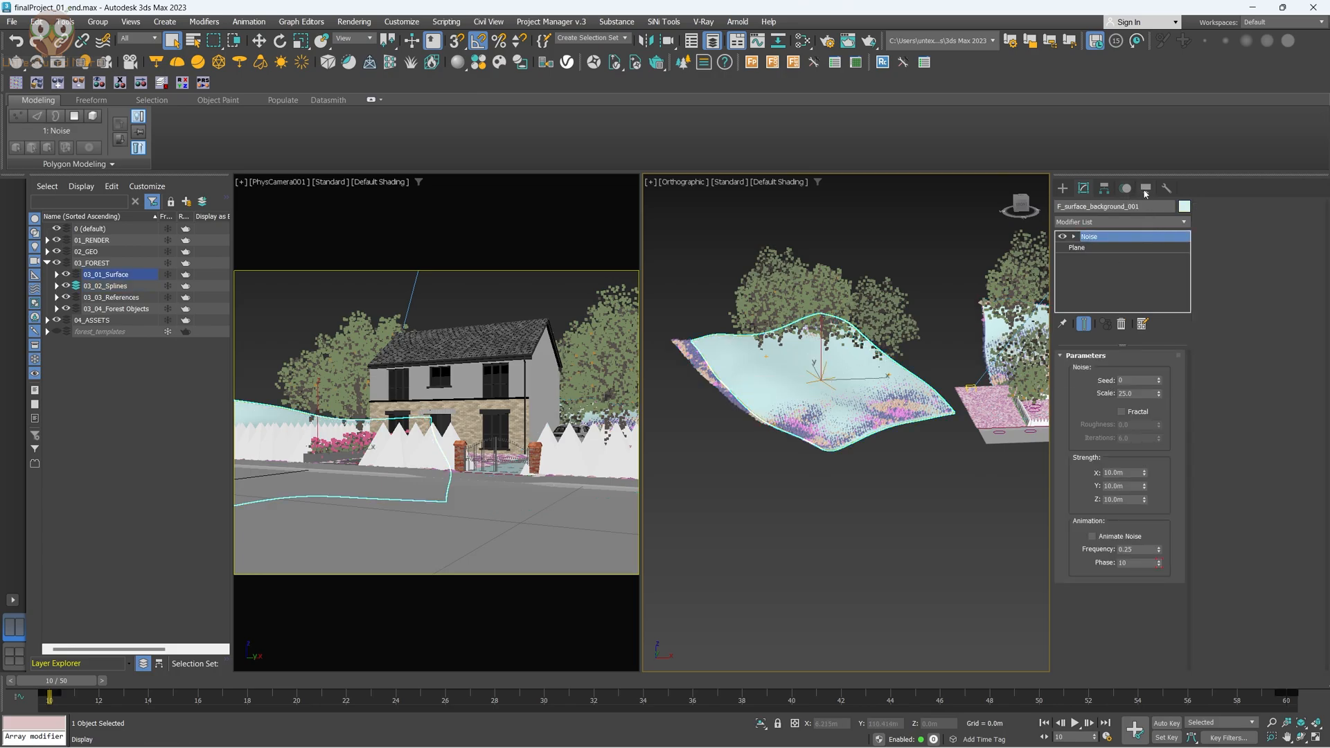
left_click(1167, 189)
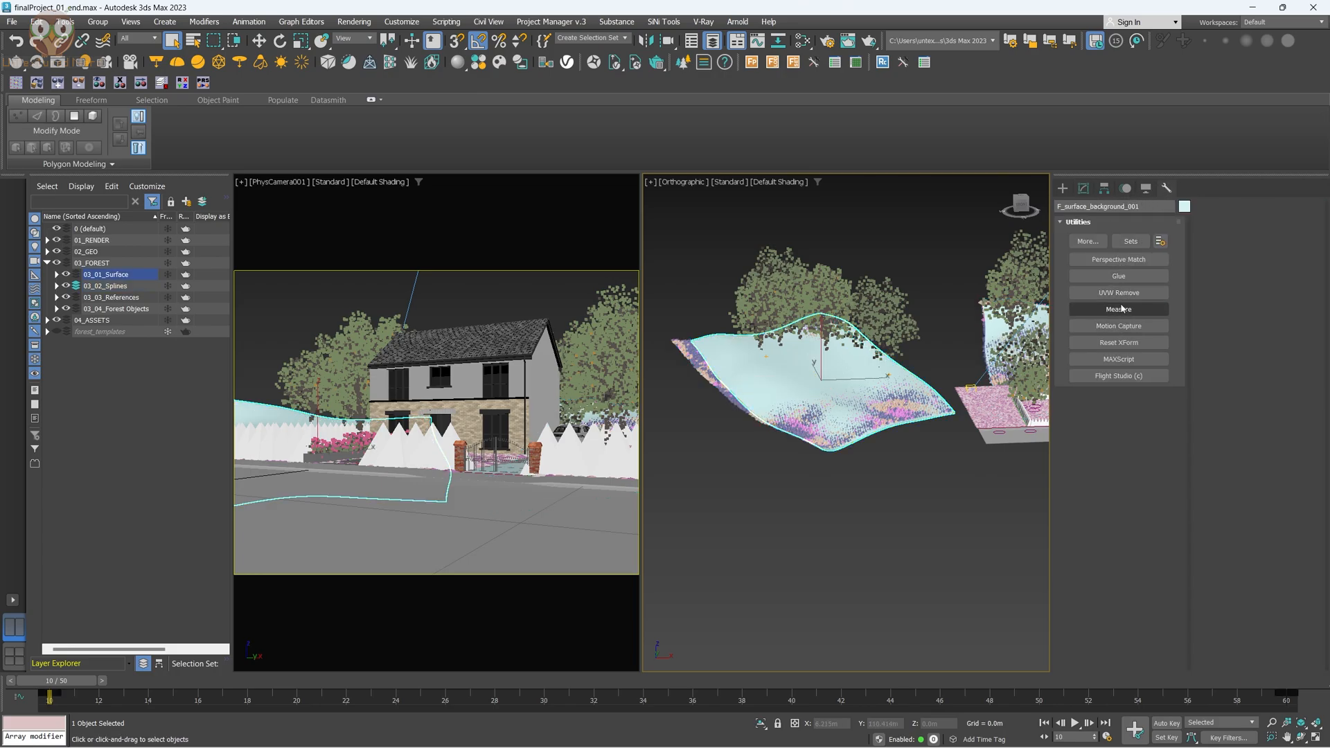
left_click(1119, 342)
left_click(1118, 418)
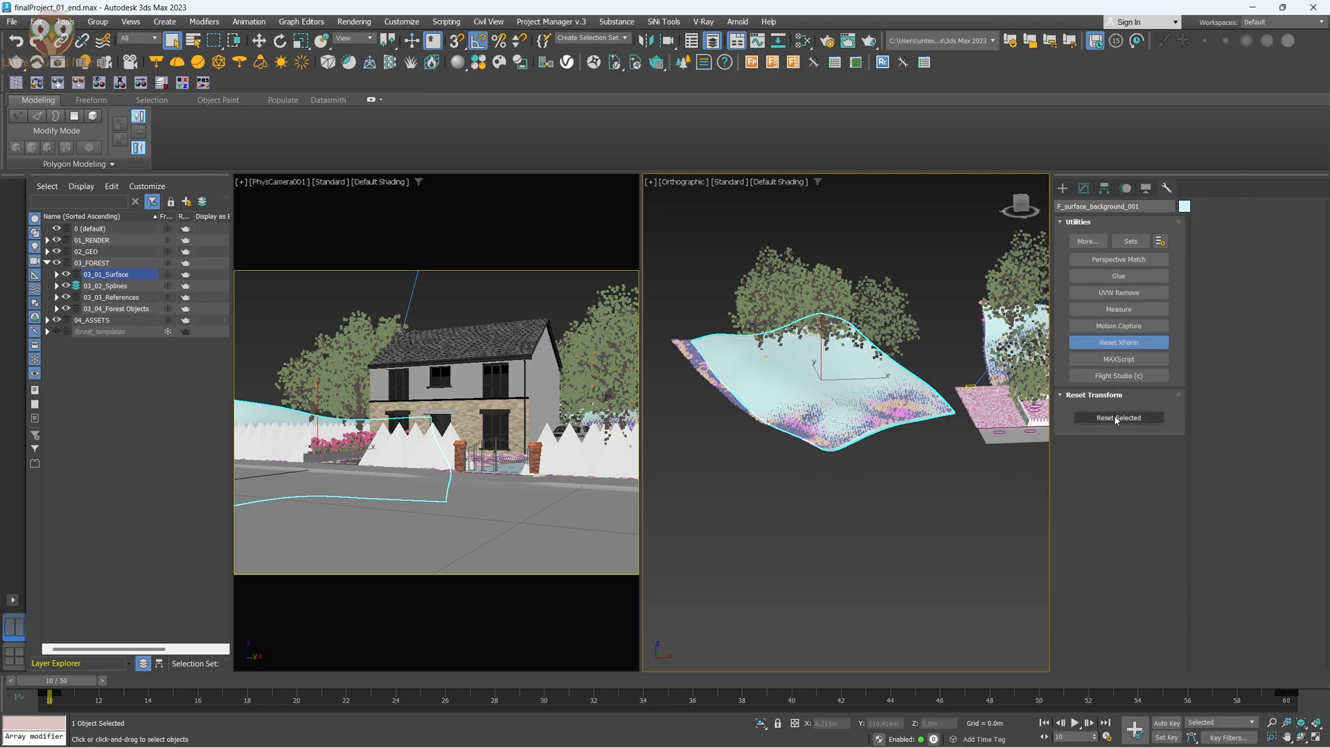
left_click(1084, 188)
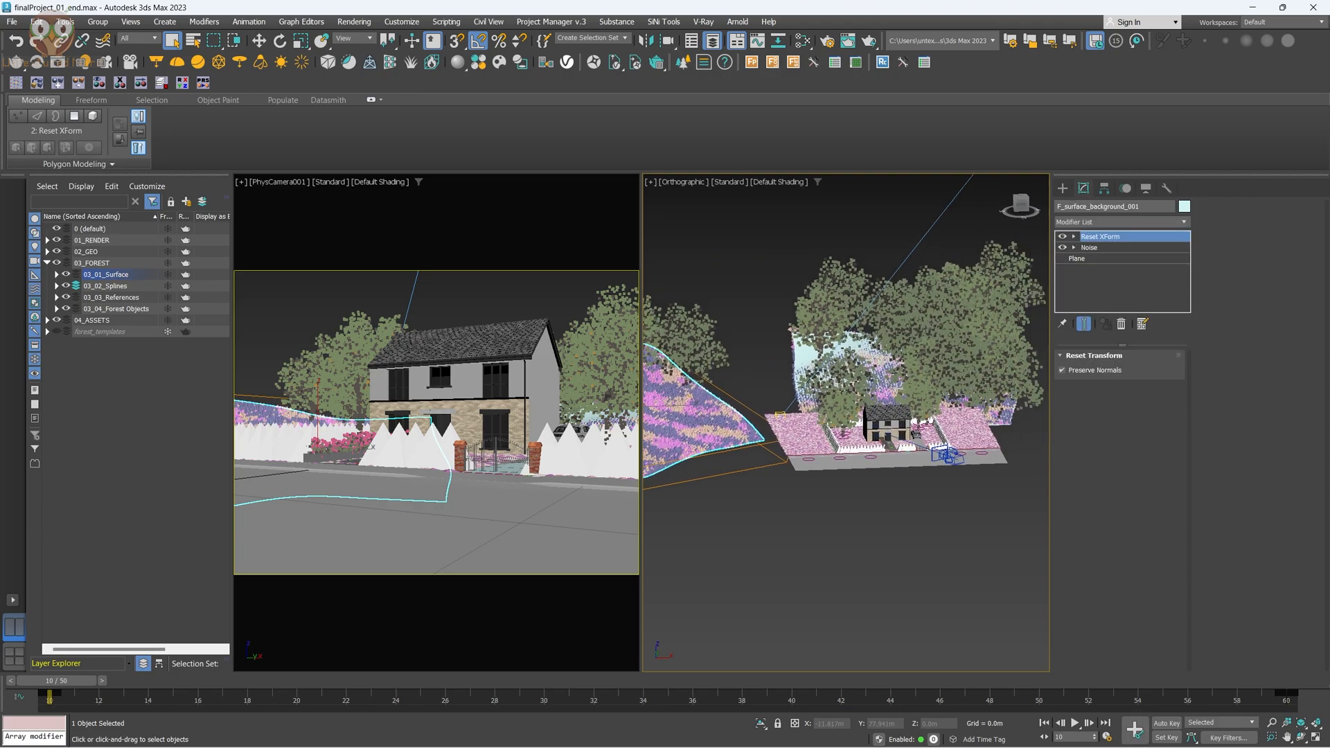
right_click(1111, 236)
left_click(1153, 348)
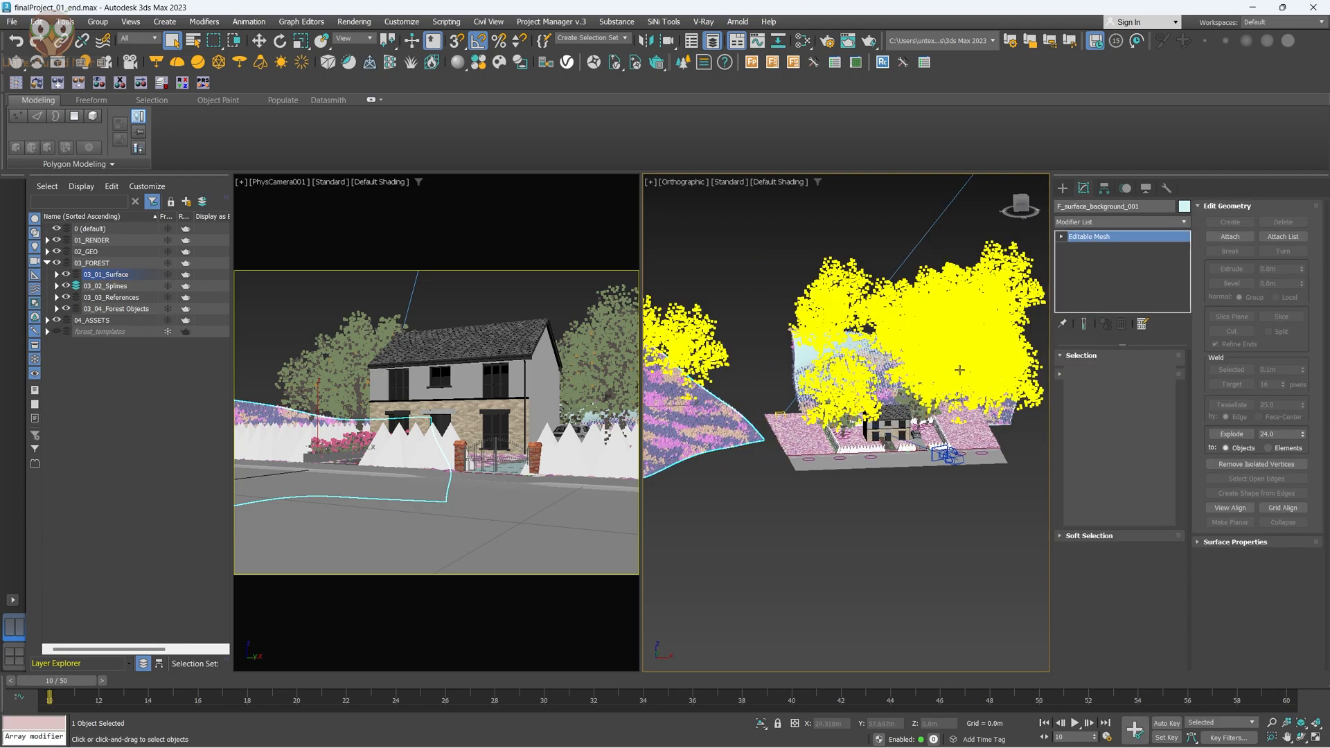
Reset the XForm of F_surface_background_002 and collapse its modifier stack to an editable mesh.
middle_click_drag(899, 458, 1050, 324, "alt")
scroll(870, 352, "up", 3)
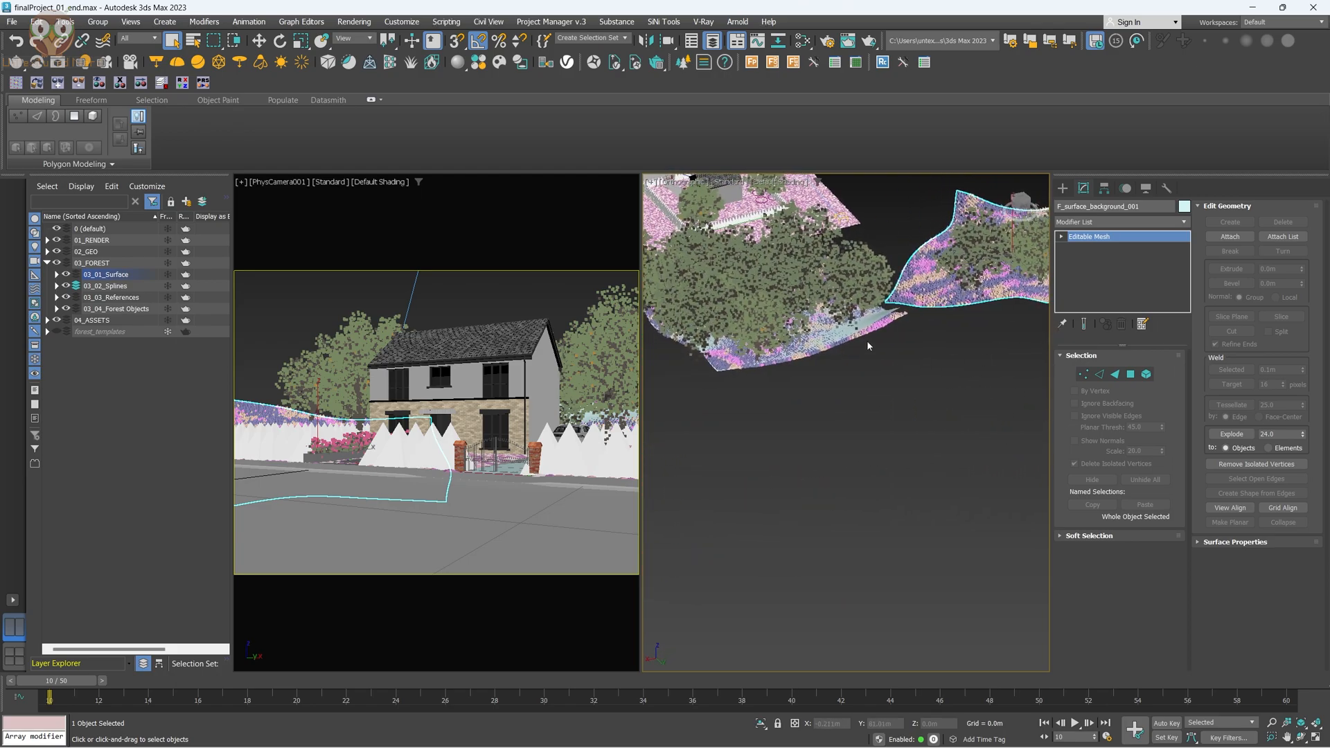
left_click(891, 299)
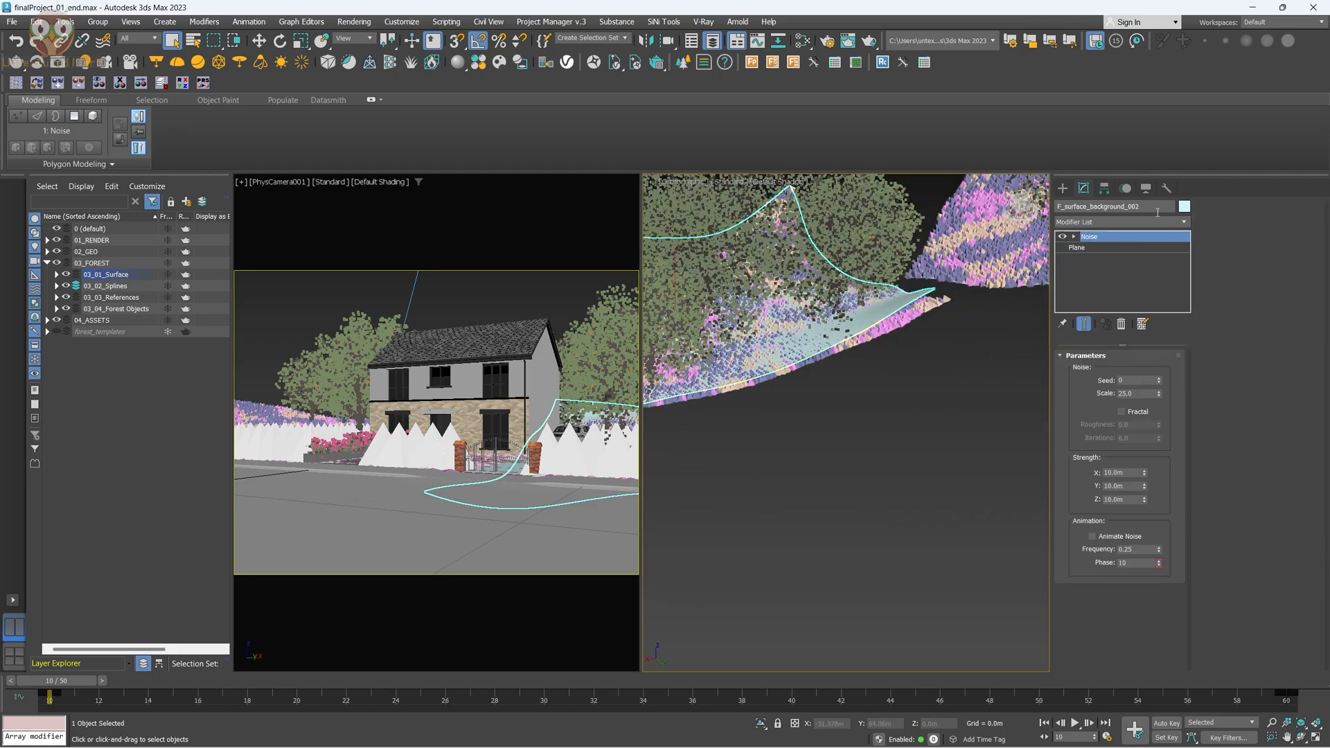
left_click(1166, 188)
left_click(1126, 417)
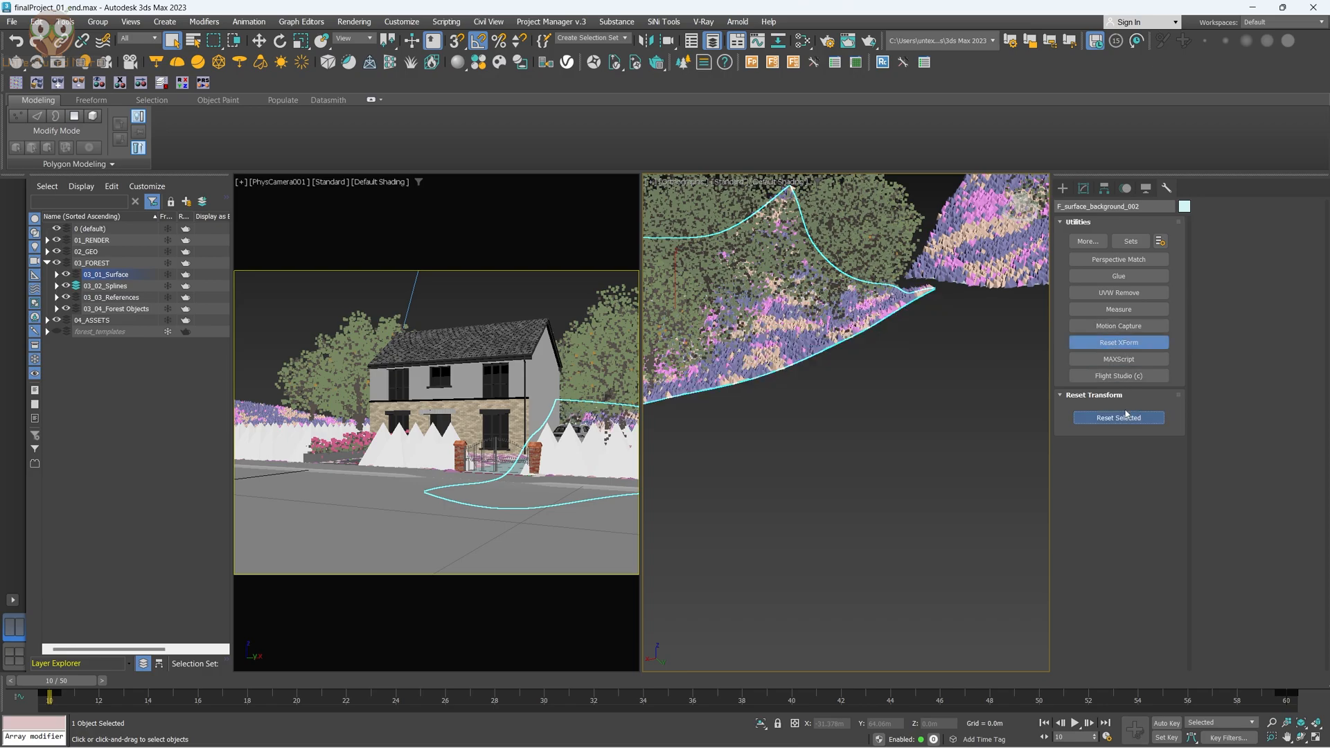
left_click(1083, 188)
right_click(1124, 237)
left_click(1177, 347)
mouse_move(812, 306)
middle_mouse_down("alt")
mouse_move(935, 320)
mouse_move(824, 305)
middle_mouse_up("alt")
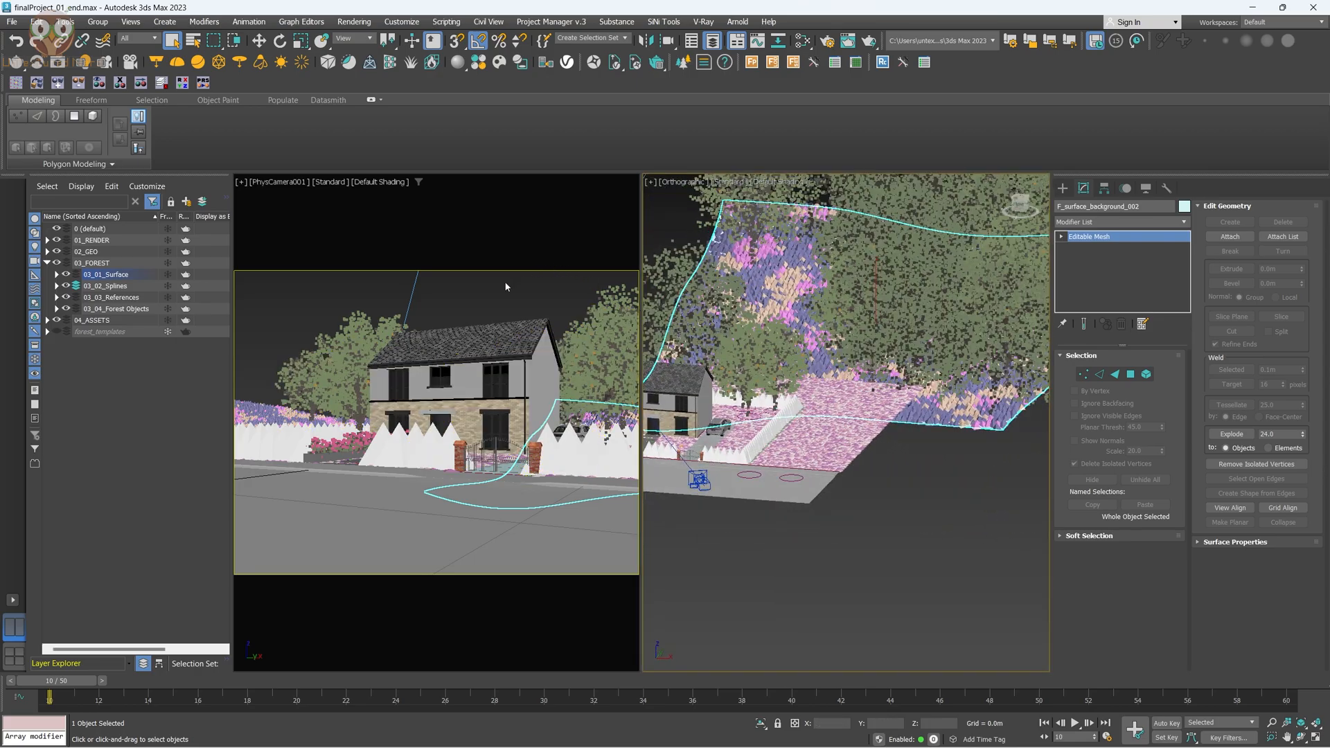
Render the PhysCamera001 view and enlarge the frame buffer to inspect the woodland and meadow behind the house.
left_click(482, 298)
key("shift+q")
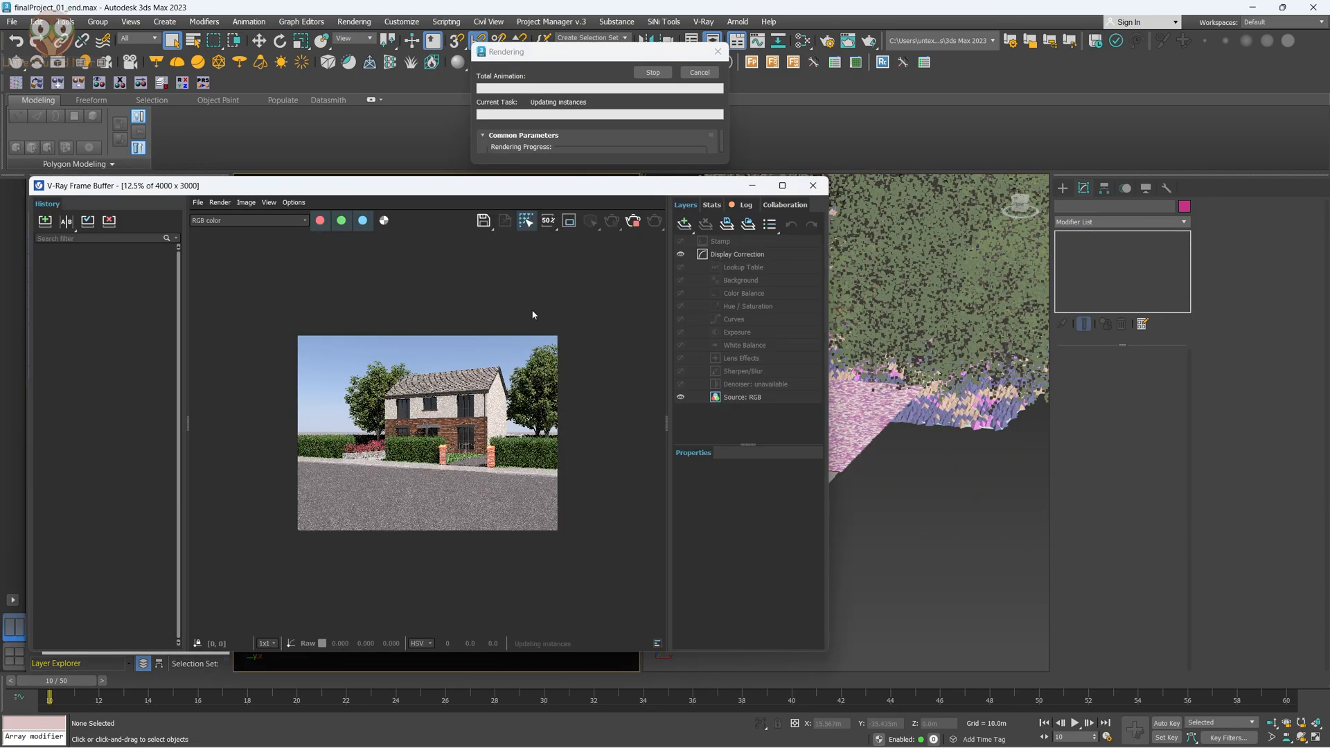
left_click(782, 186)
scroll(662, 336, "up", 1)
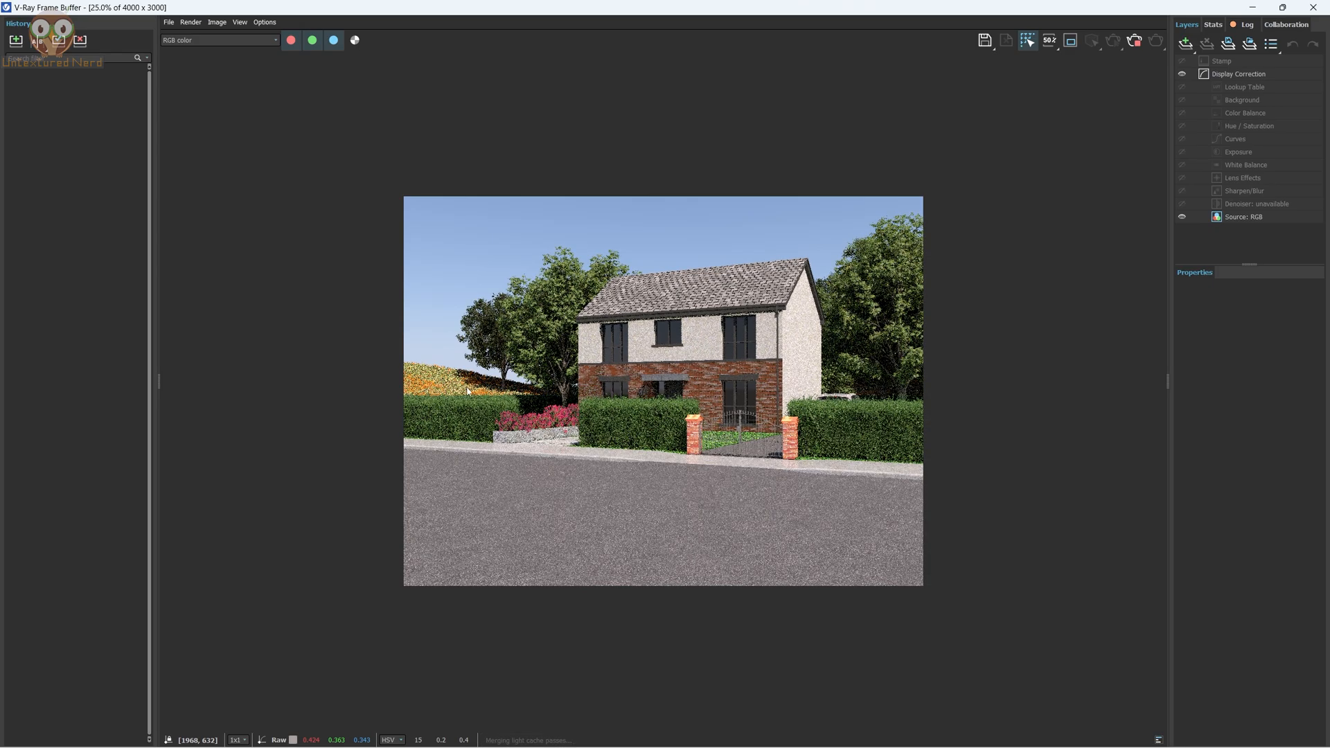